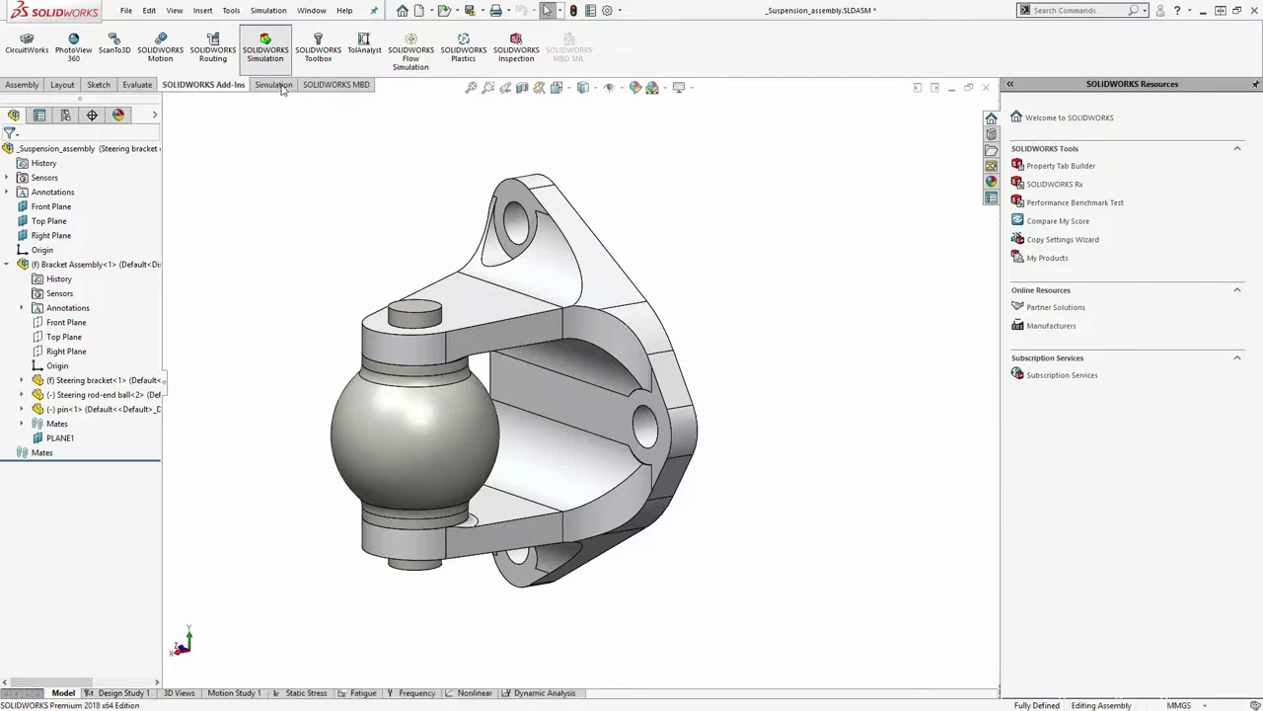
Create a new Static simulation study for the suspension assembly, keeping the name Static 2
{"action": "left_click", "coordinate": [277, 85]}
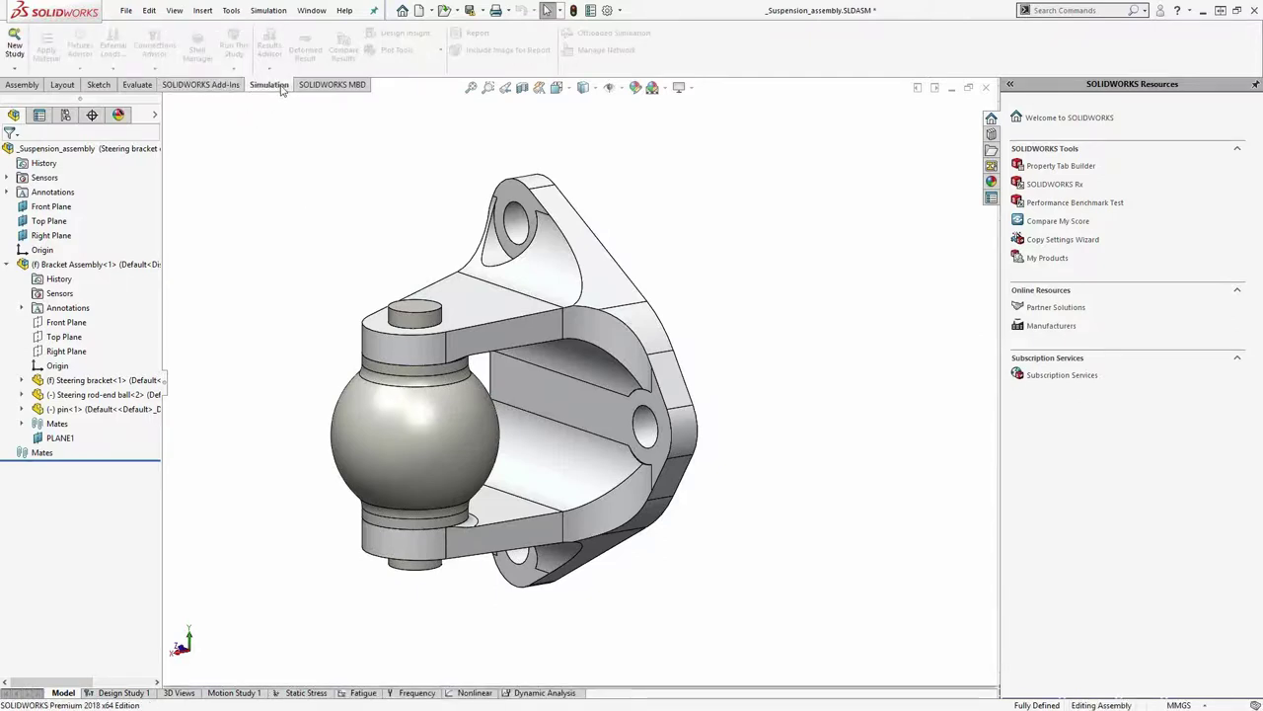
{"action": "left_click", "coordinate": [15, 52]}
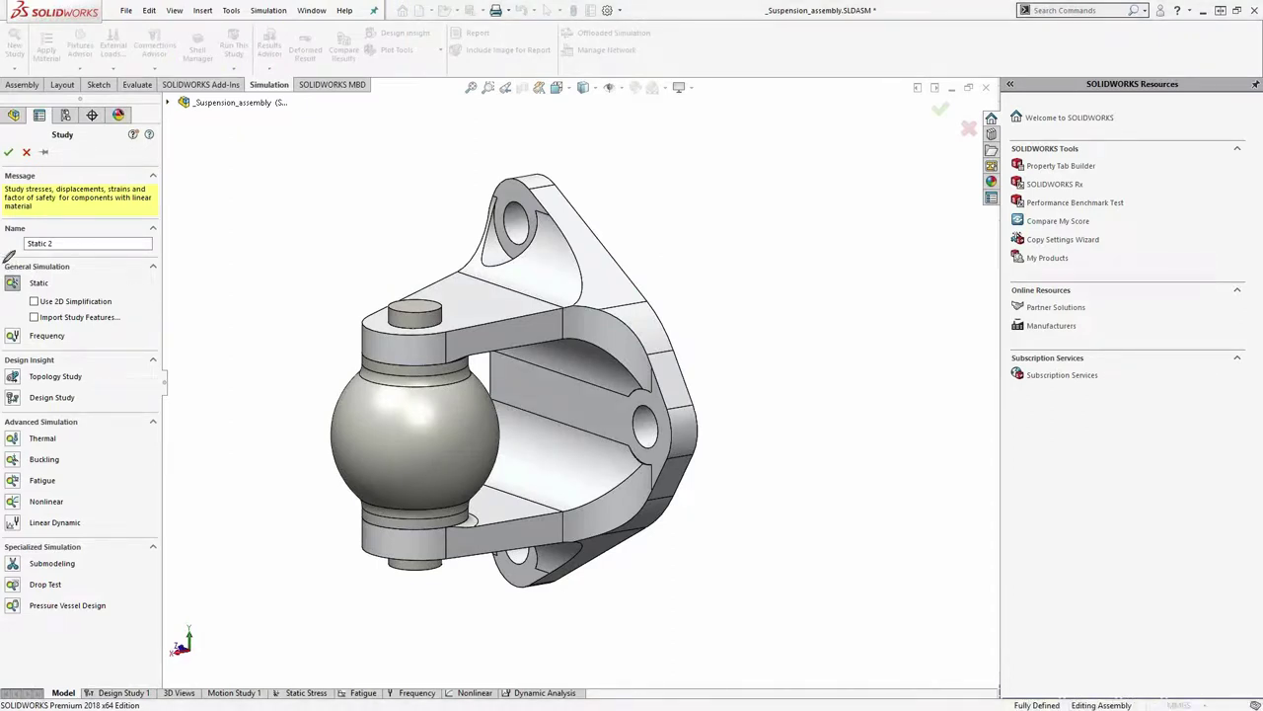
{"action": "mouse_move", "coordinate": [8, 294]}
{"action": "left_mouse_down"}
{"action": "mouse_move", "coordinate": [6, 342]}
{"action": "mouse_move", "coordinate": [7, 316]}
{"action": "mouse_move", "coordinate": [131, 327]}
{"action": "mouse_move", "coordinate": [121, 263]}
{"action": "mouse_move", "coordinate": [5, 265]}
{"action": "left_mouse_up"}
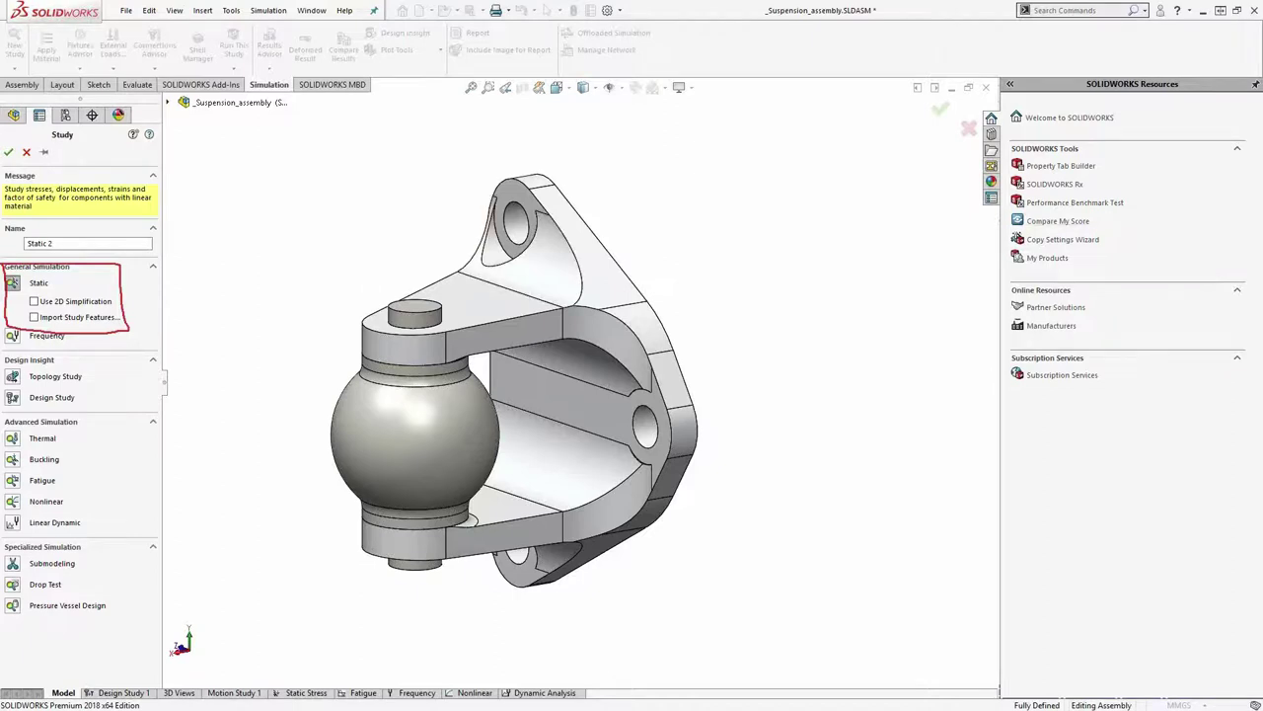
{"action": "key", "text": "Escape"}
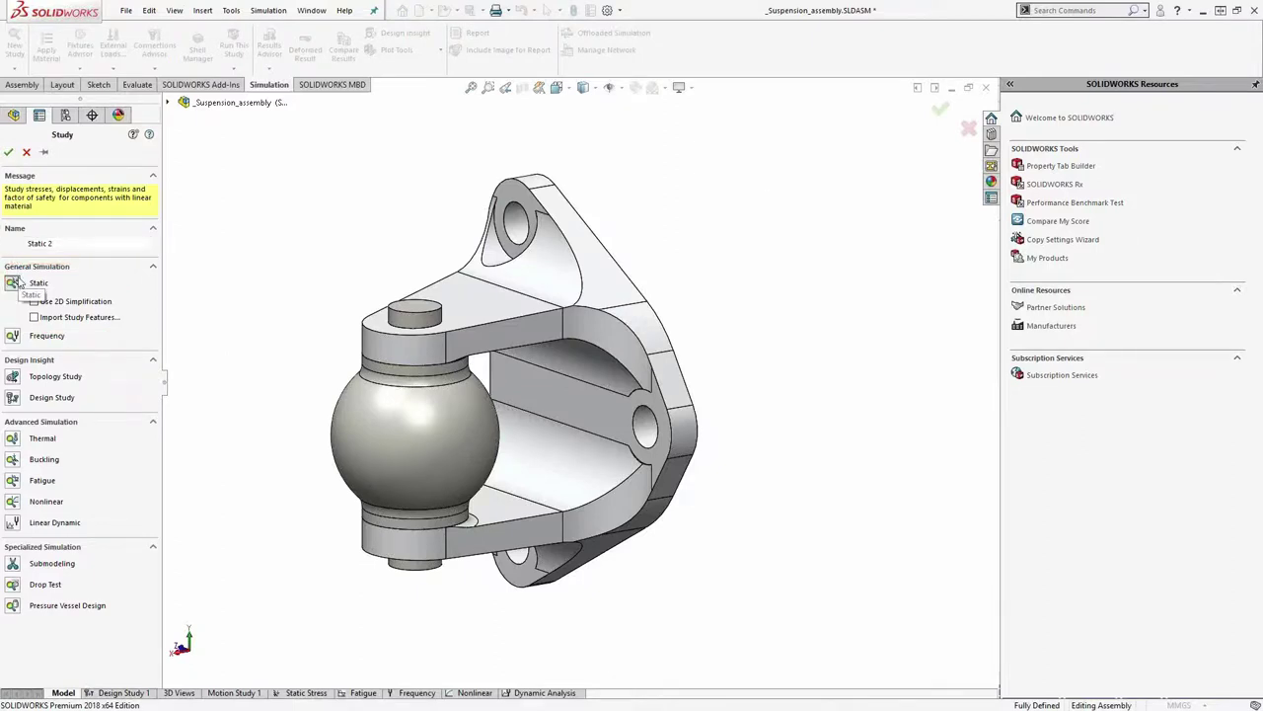
{"action": "left_click", "coordinate": [8, 151]}
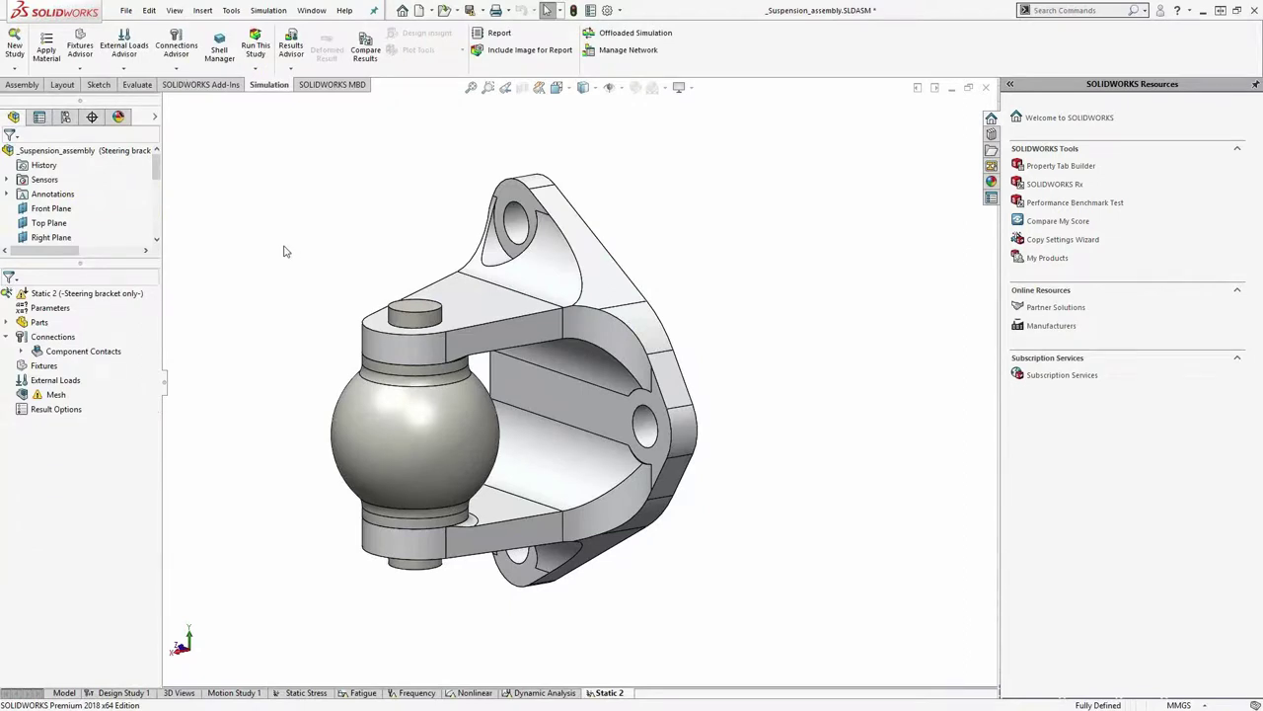
Resize the split between the feature and study trees, collapse Bracket Assembly, and expand the study's Parts folder
{"action": "left_click_drag", "start_coordinate": [79, 263], "coordinate": [79, 365]}
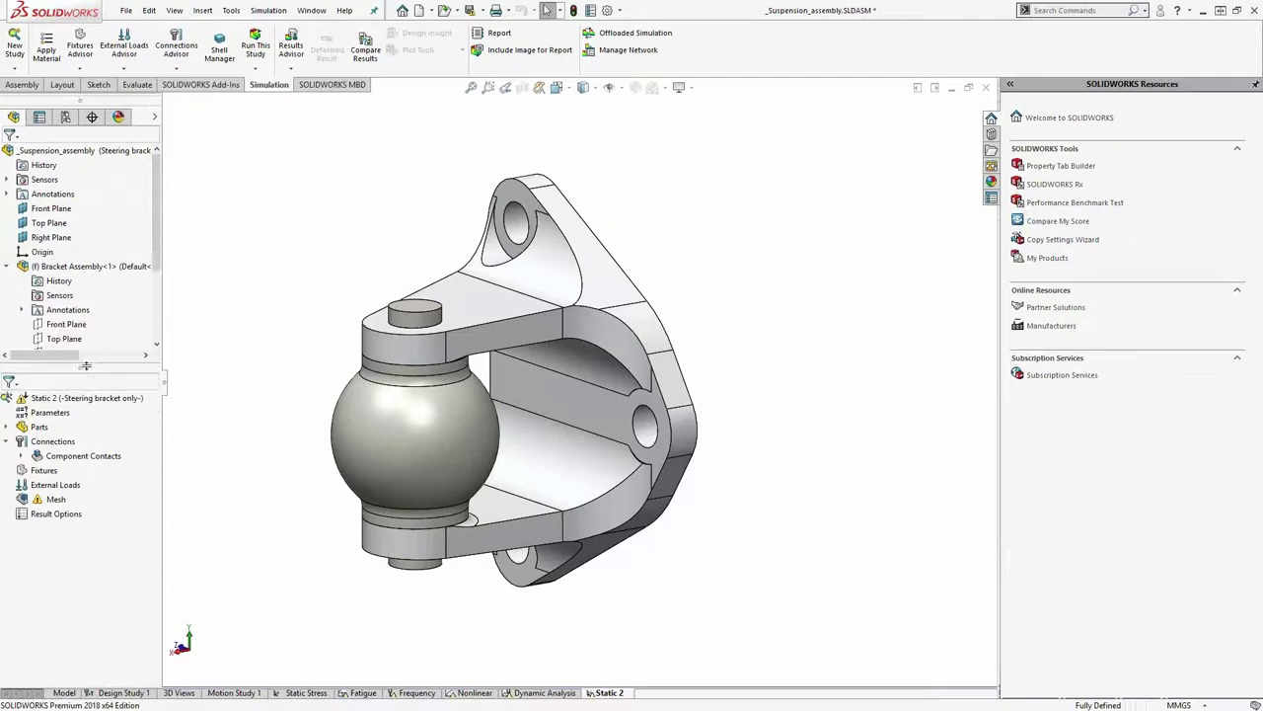
{"action": "left_click", "coordinate": [8, 267]}
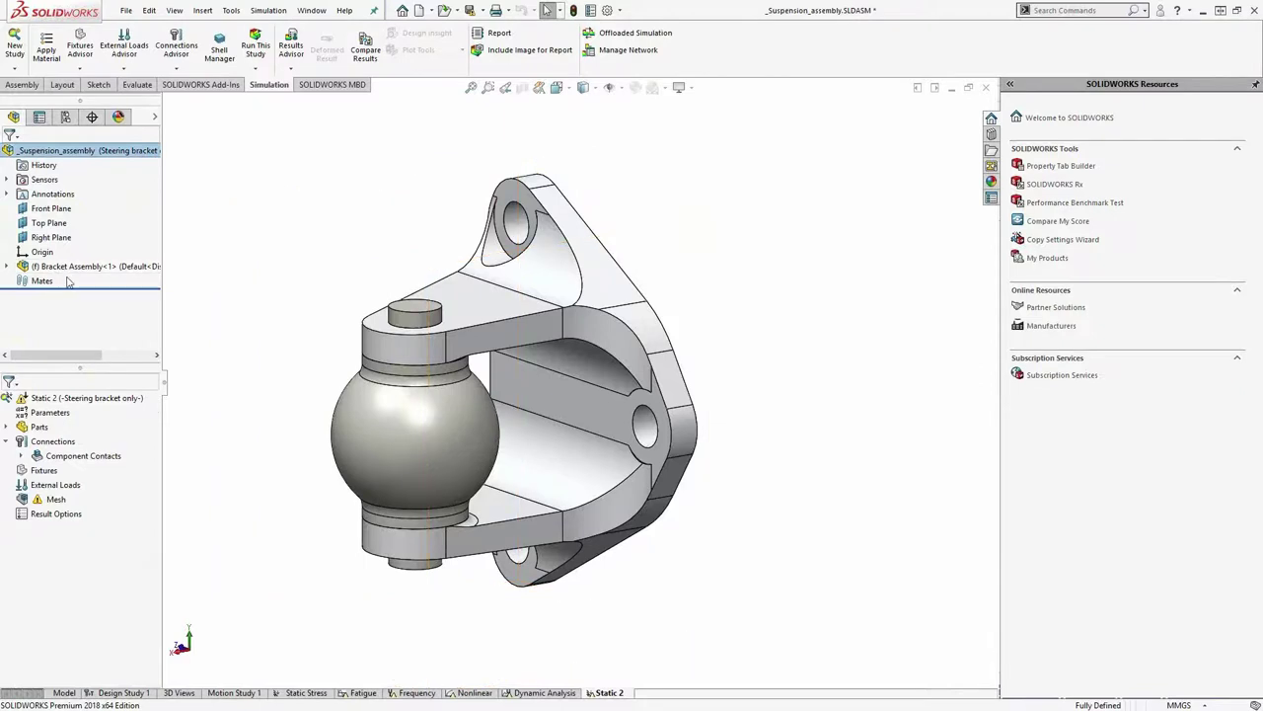
{"action": "left_click_drag", "start_coordinate": [94, 370], "coordinate": [95, 322]}
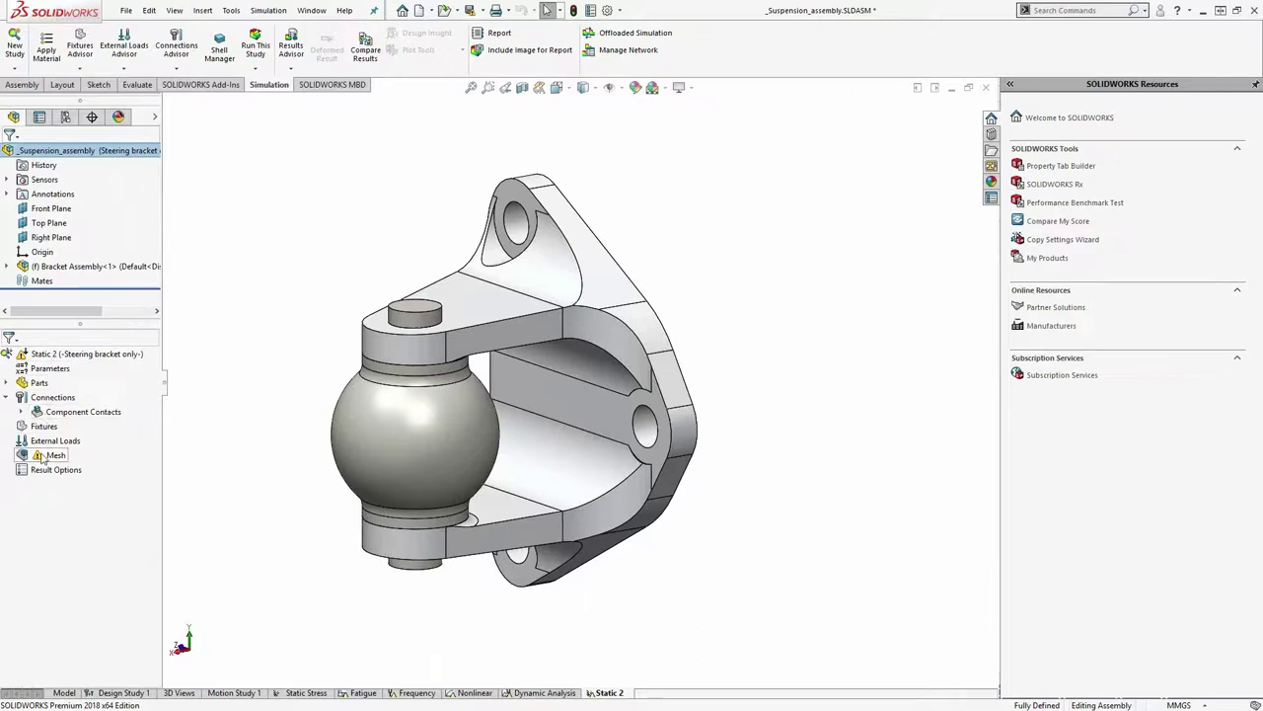
{"action": "left_click", "coordinate": [8, 383]}
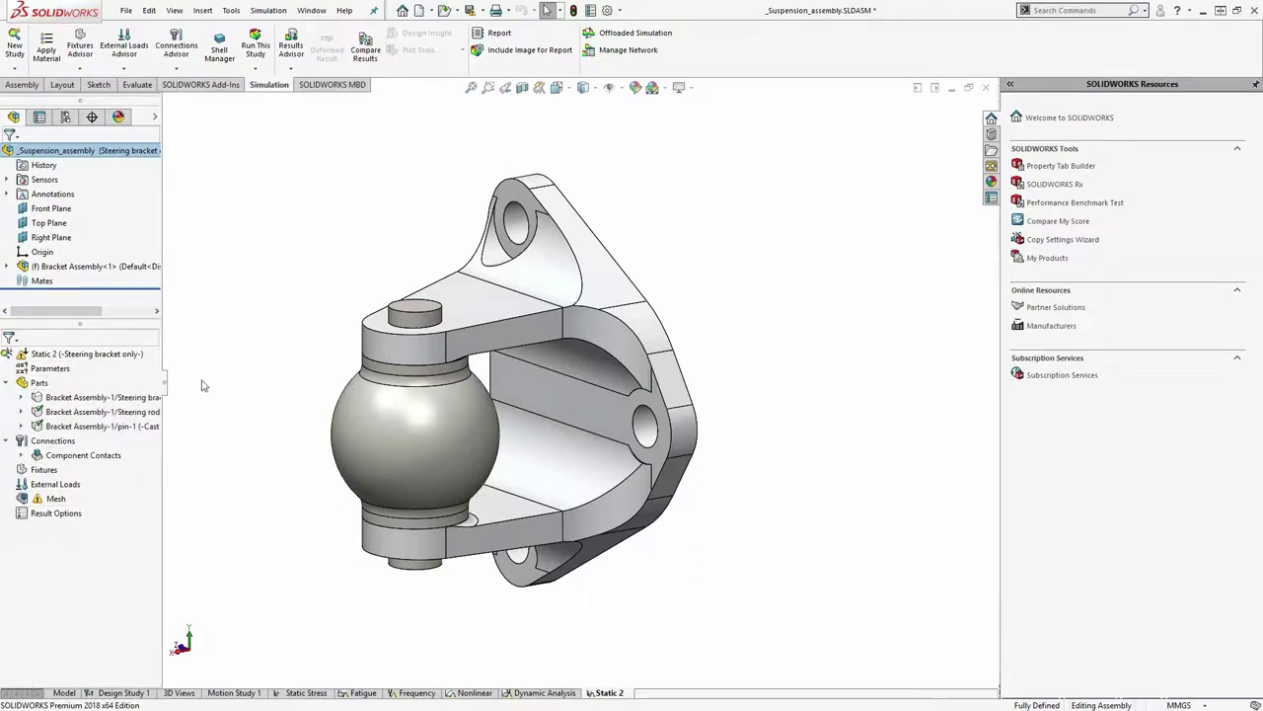
Open the material library for the steering bracket and choose 6061-T6 (SS) from Aluminium Alloys
{"action": "right_click", "coordinate": [55, 398]}
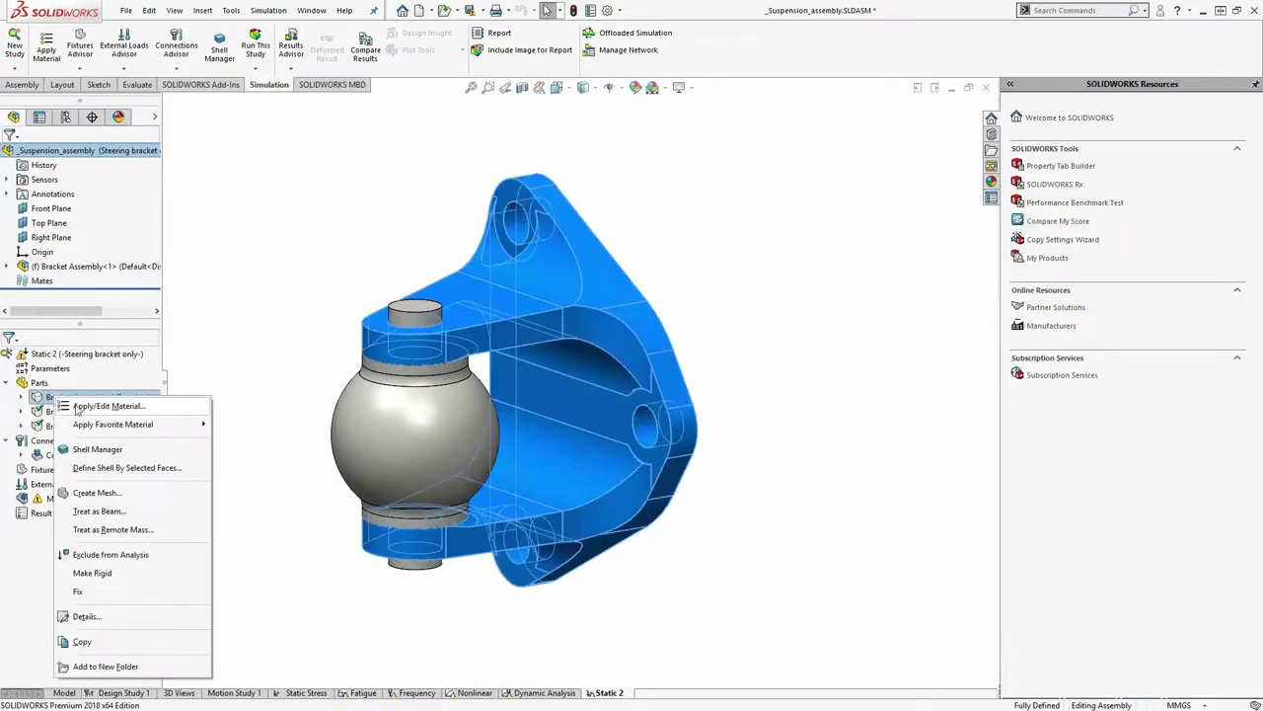
{"action": "mouse_move", "coordinate": [104, 424]}
{"action": "key", "text": "Escape"}
{"action": "scroll", "coordinate": [147, 258], "scroll_direction": "down", "scroll_amount": 2}
{"action": "scroll", "coordinate": [146, 257], "scroll_direction": "down", "scroll_amount": 3}
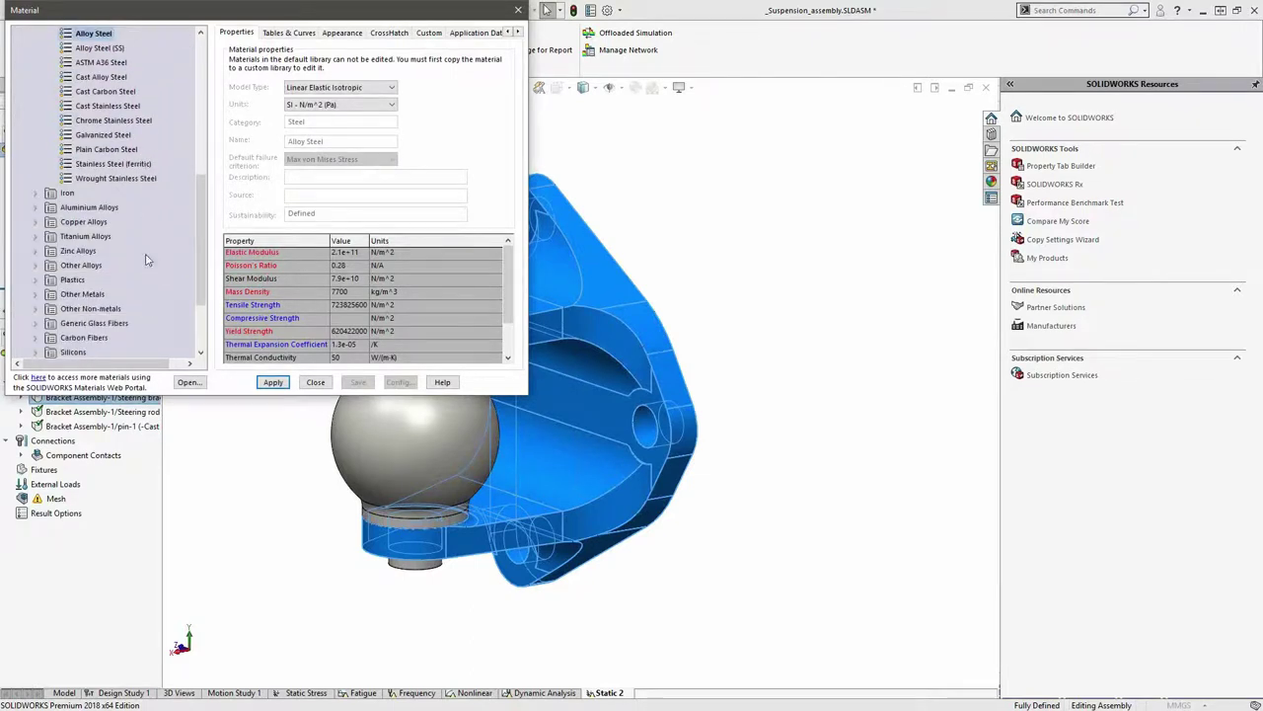
{"action": "left_click", "coordinate": [43, 210]}
{"action": "scroll", "coordinate": [111, 212], "scroll_direction": "down", "scroll_amount": 20}
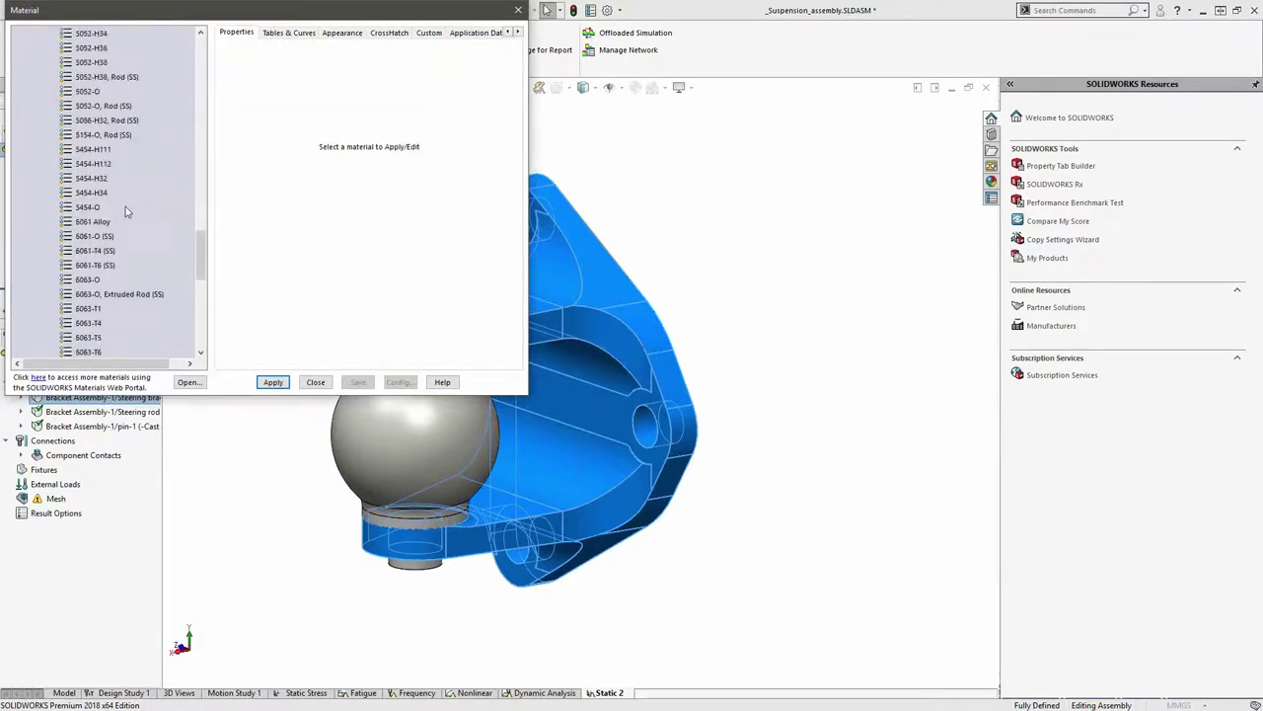
{"action": "left_click", "coordinate": [99, 264]}
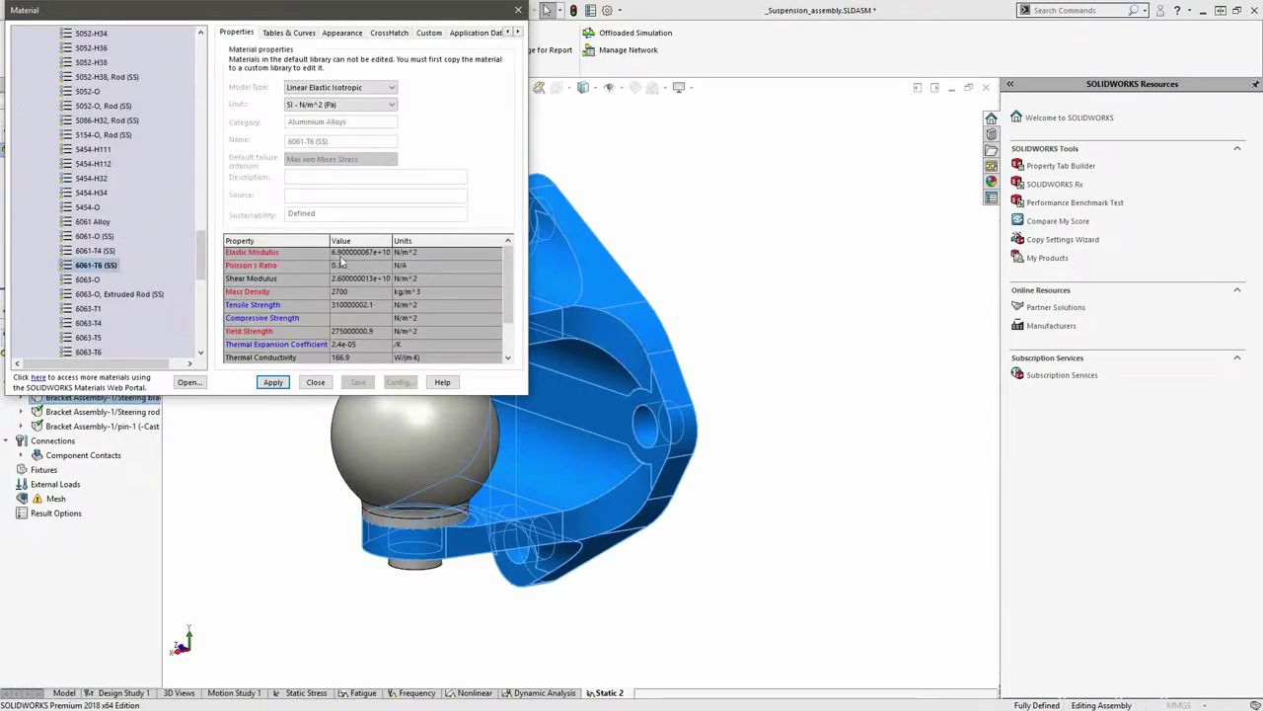
Switch the material's units to SI - N/mm^2 (MPa) and apply it to the steering bracket, closing the library
{"action": "left_click", "coordinate": [338, 105]}
{"action": "left_click", "coordinate": [331, 150]}
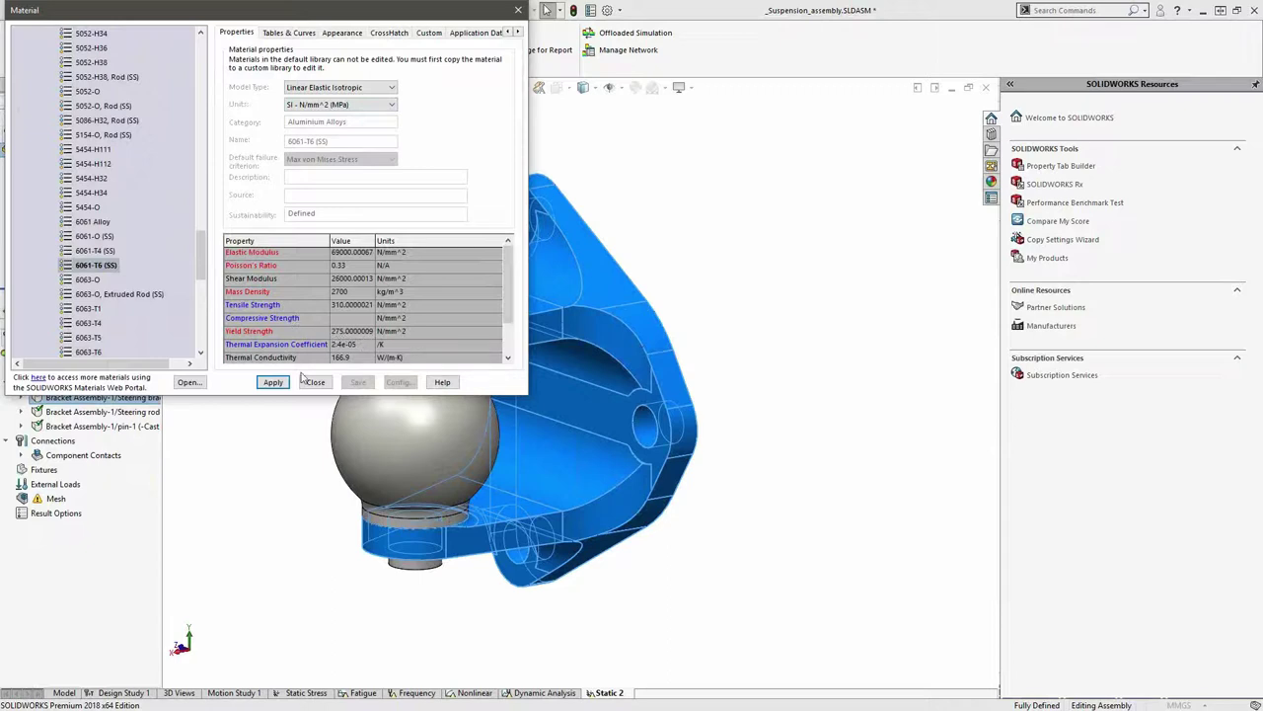
{"action": "left_click_drag", "start_coordinate": [202, 277], "coordinate": [208, 312]}
{"action": "scroll", "coordinate": [148, 286], "scroll_direction": "up", "scroll_amount": 20}
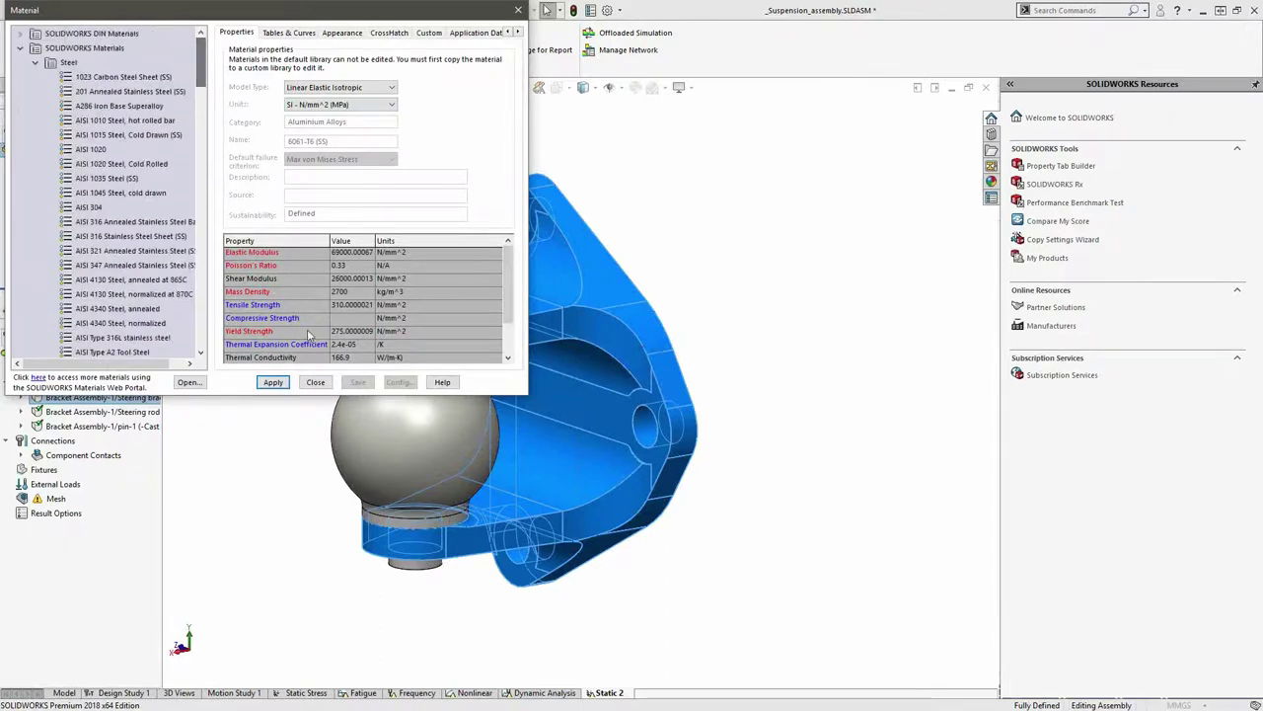
{"action": "left_click", "coordinate": [306, 383]}
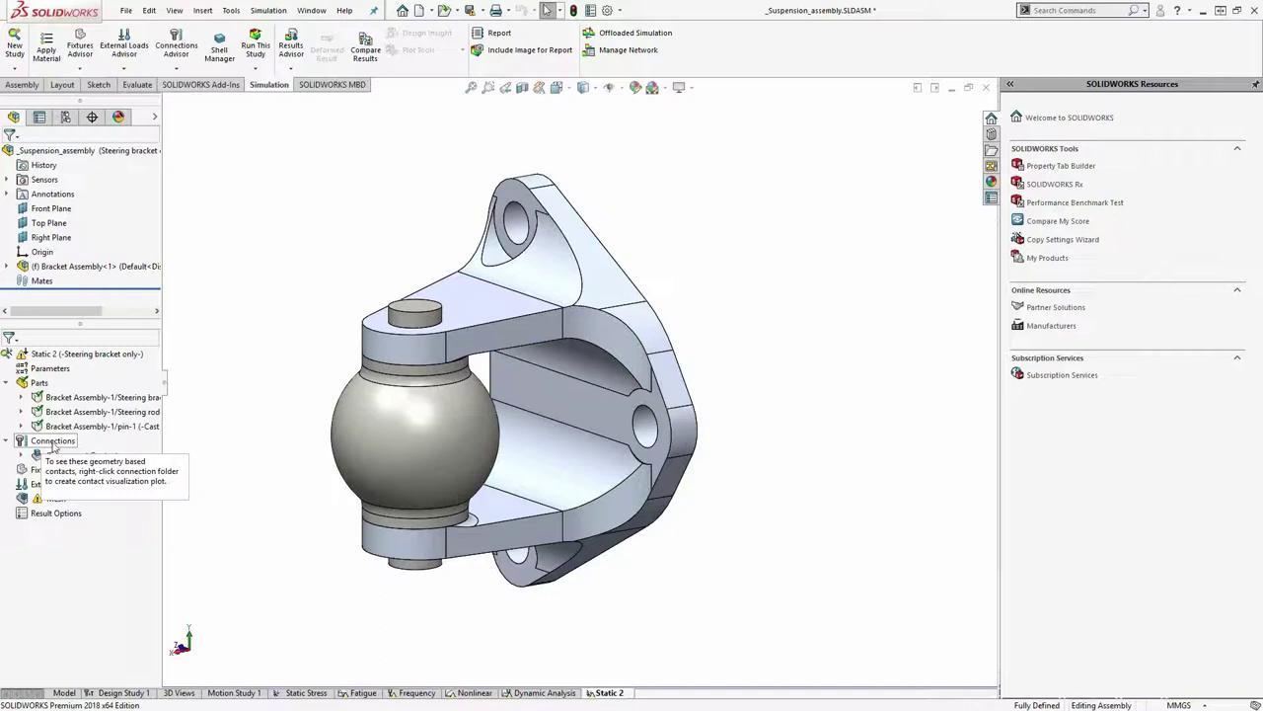
Expand the study's component contacts to examine the global contact definition
{"action": "mouse_move", "coordinate": [304, 428]}
{"action": "middle_mouse_down"}
{"action": "mouse_move", "coordinate": [301, 404]}
{"action": "mouse_move", "coordinate": [318, 415]}
{"action": "middle_mouse_up"}
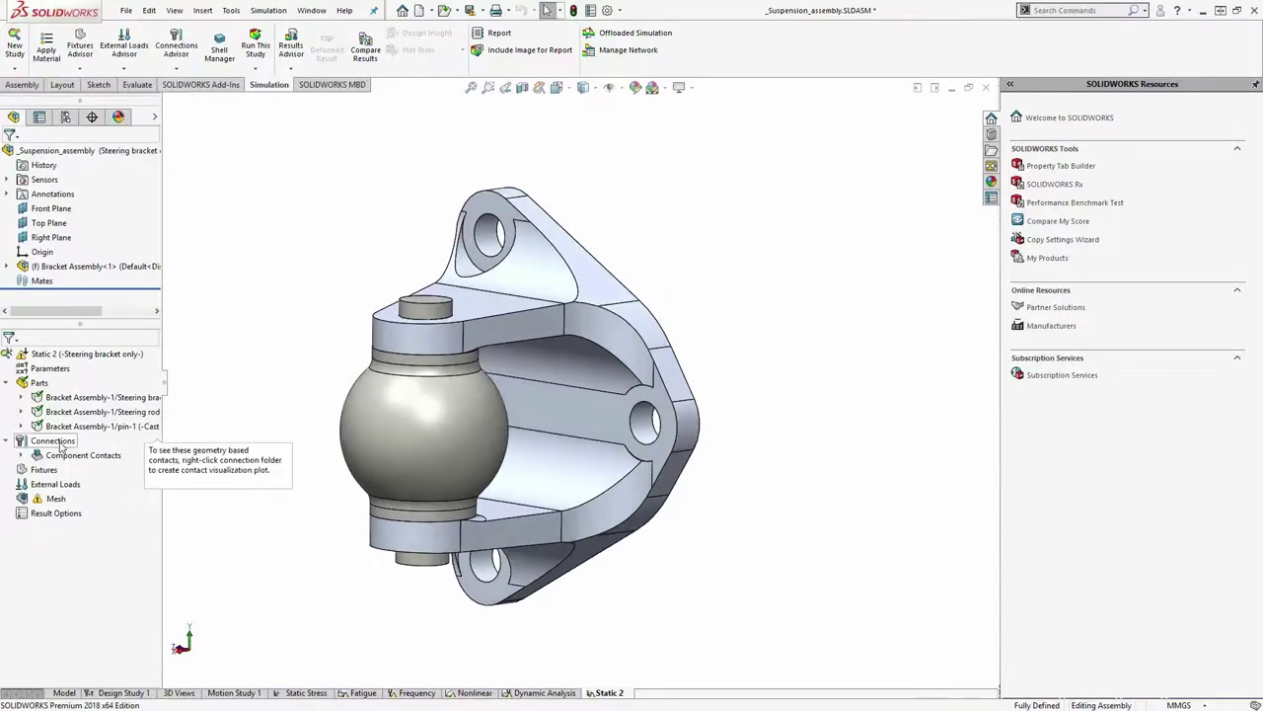
{"action": "left_click", "coordinate": [21, 455]}
{"action": "left_click", "coordinate": [90, 472]}
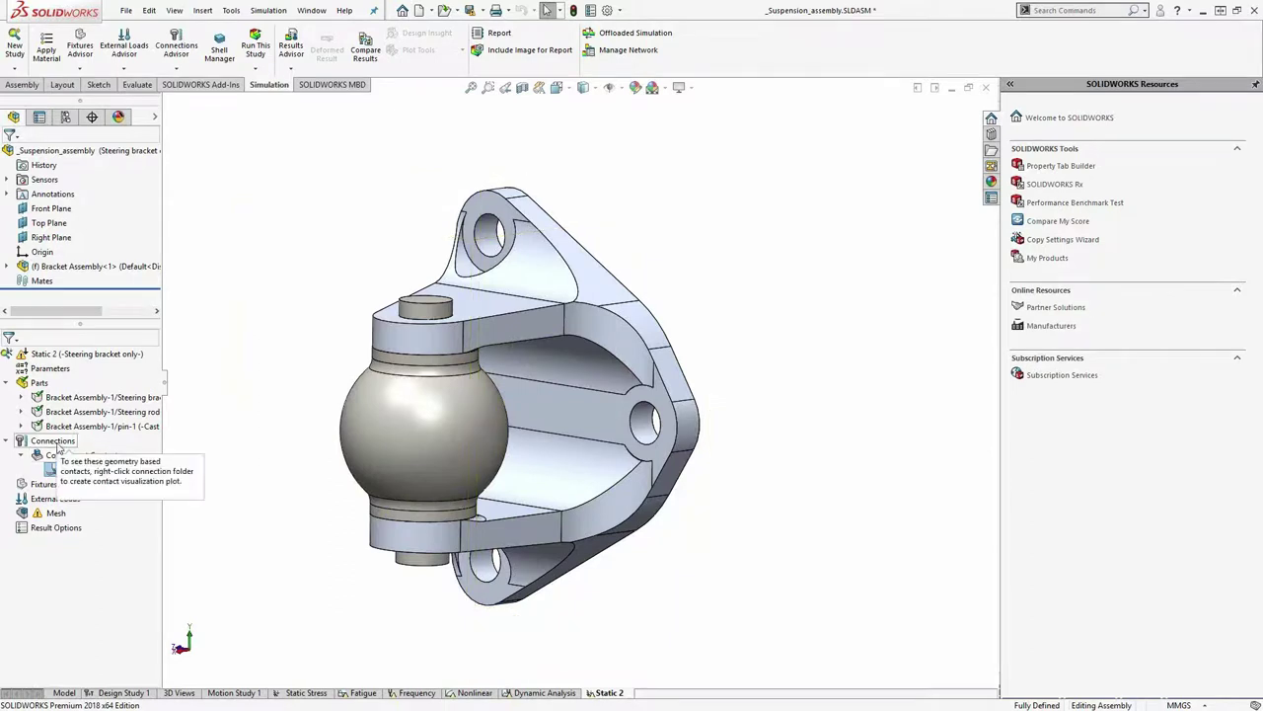
Add a counterbore bolt connector with nut through the bracket's upper mounting hole, using its front and back circular edges
{"action": "right_click", "coordinate": [56, 443]}
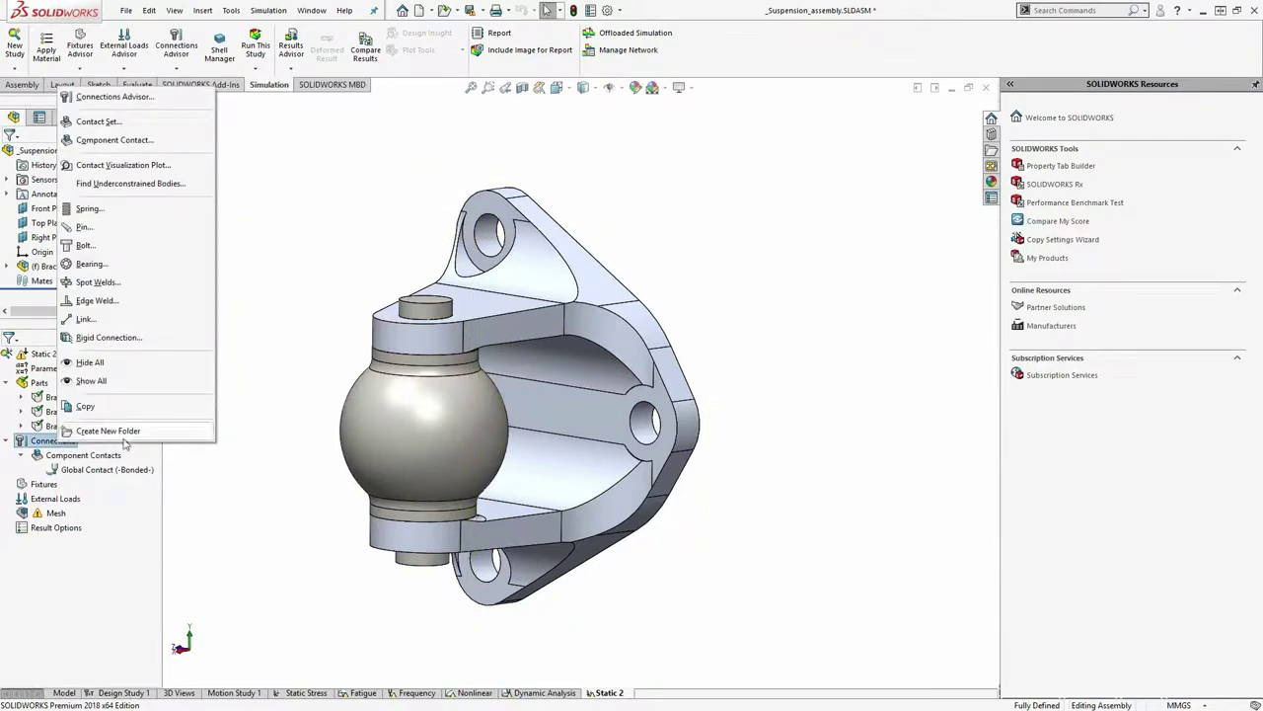
{"action": "left_click", "coordinate": [115, 252]}
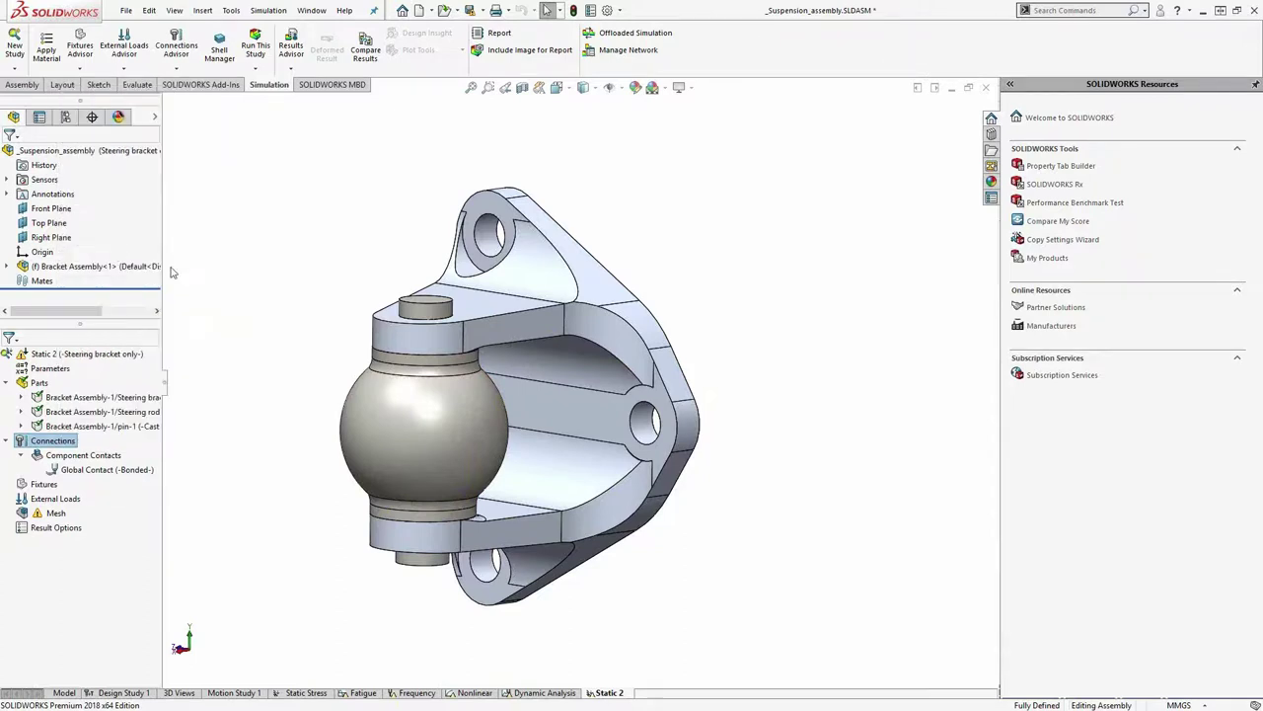
{"action": "left_click", "coordinate": [501, 230]}
{"action": "middle_click_drag", "start_coordinate": [501, 230], "coordinate": [415, 257]}
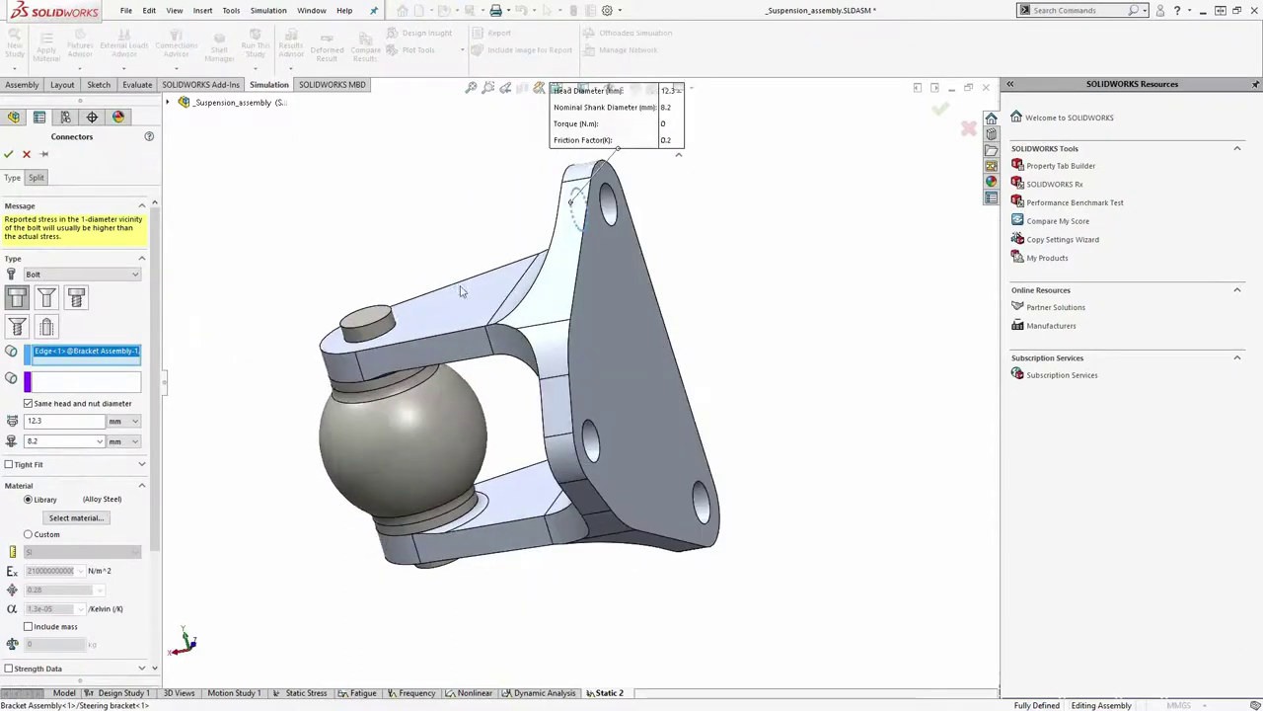
{"action": "left_click", "coordinate": [109, 388]}
{"action": "left_click", "coordinate": [618, 216]}
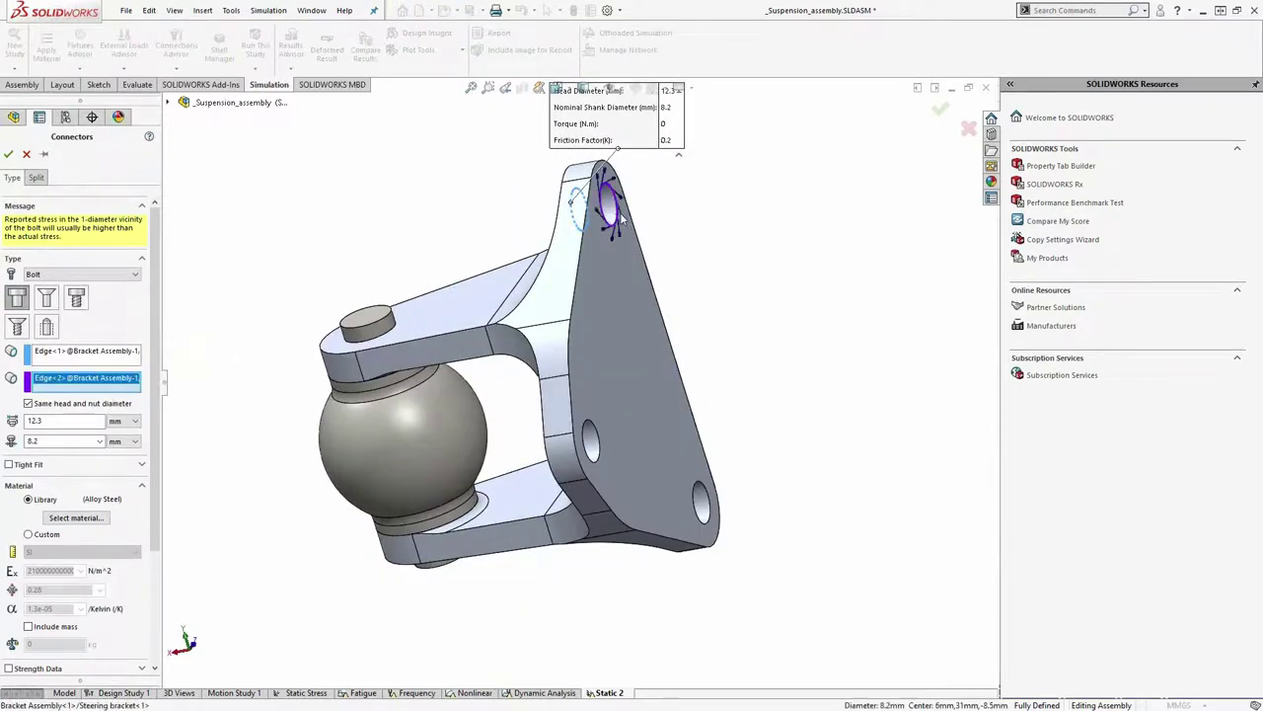
{"action": "left_click", "coordinate": [8, 154]}
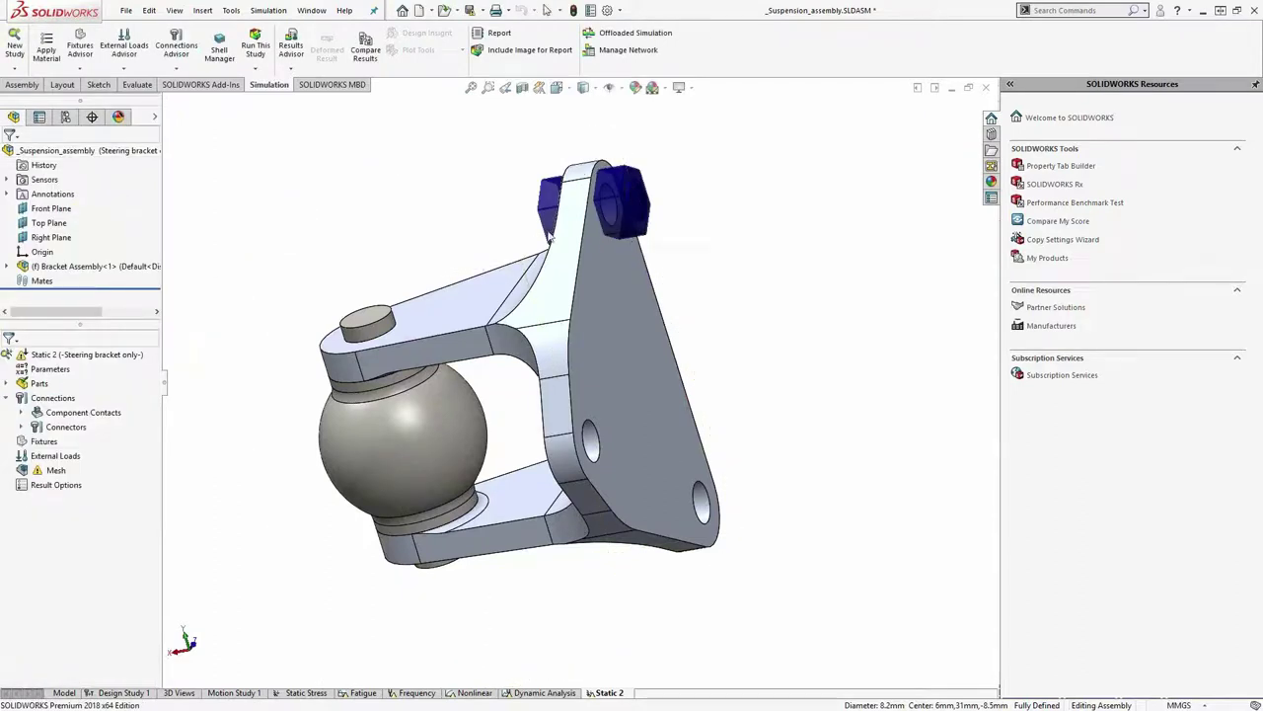
Delete the bolt connector from the study's connectors
{"action": "middle_click_drag", "start_coordinate": [605, 253], "coordinate": [498, 244]}
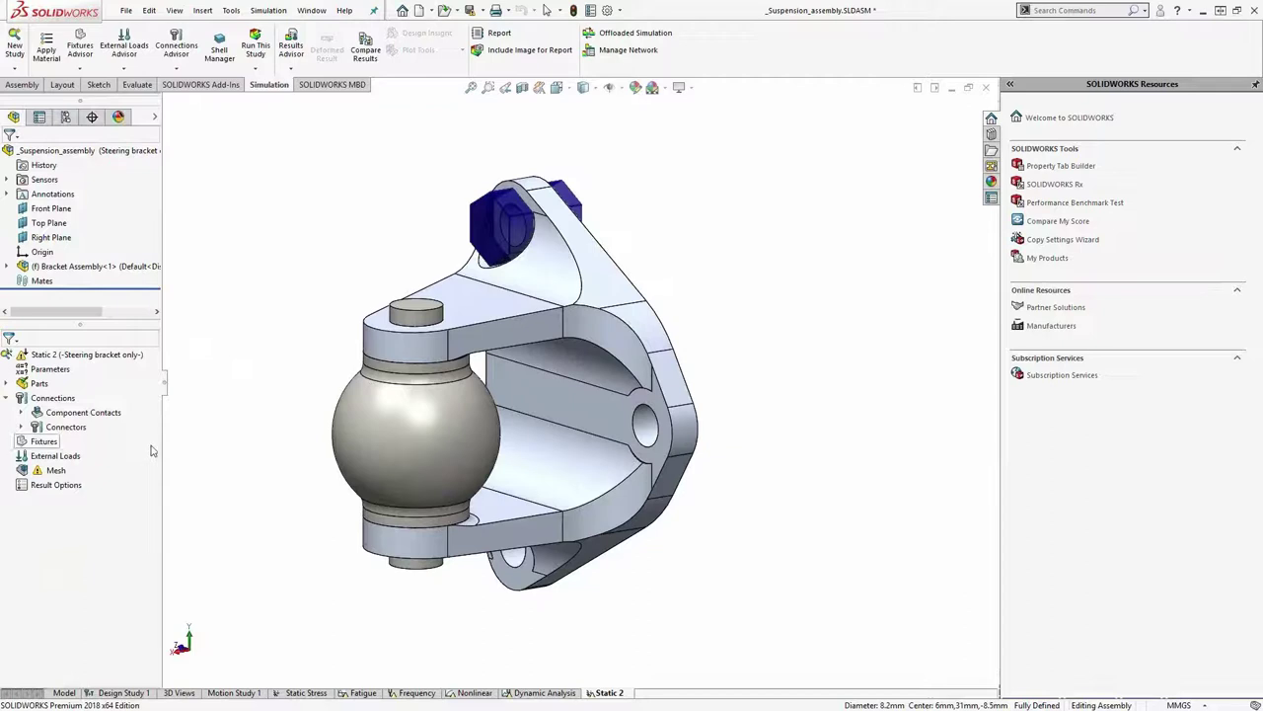
{"action": "right_click", "coordinate": [39, 427]}
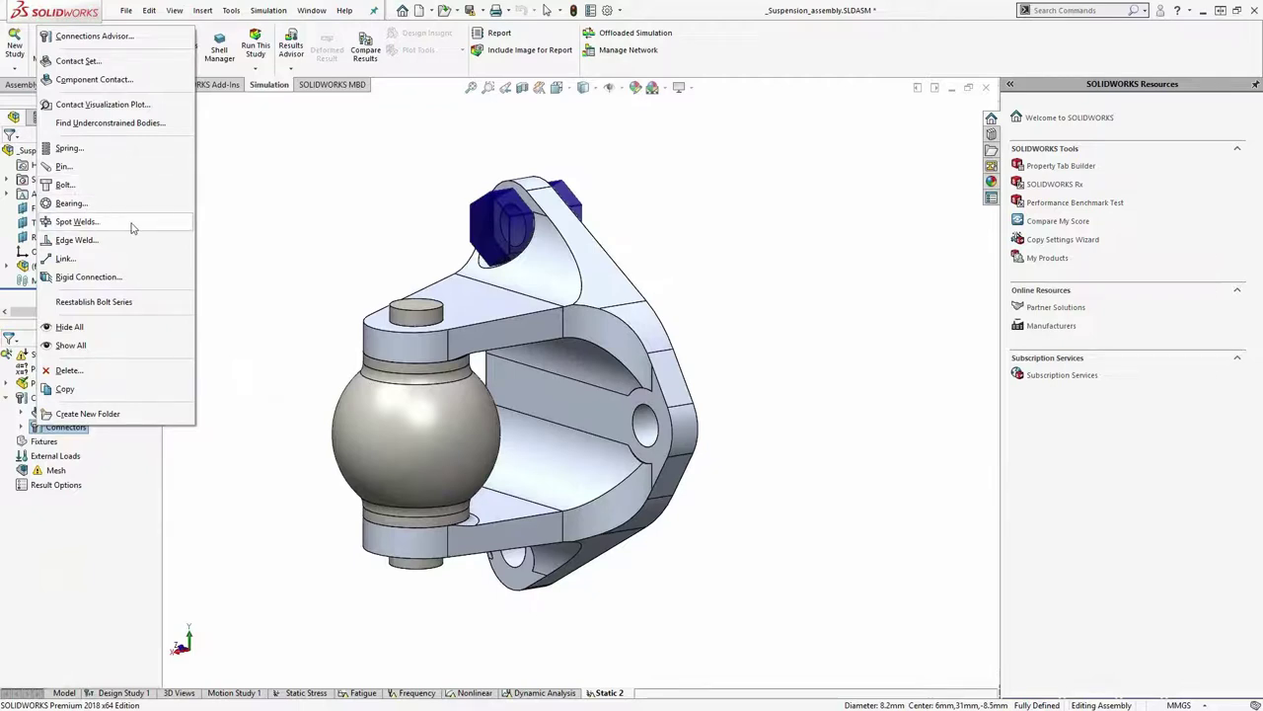
{"action": "left_click", "coordinate": [282, 322]}
{"action": "left_click", "coordinate": [21, 426]}
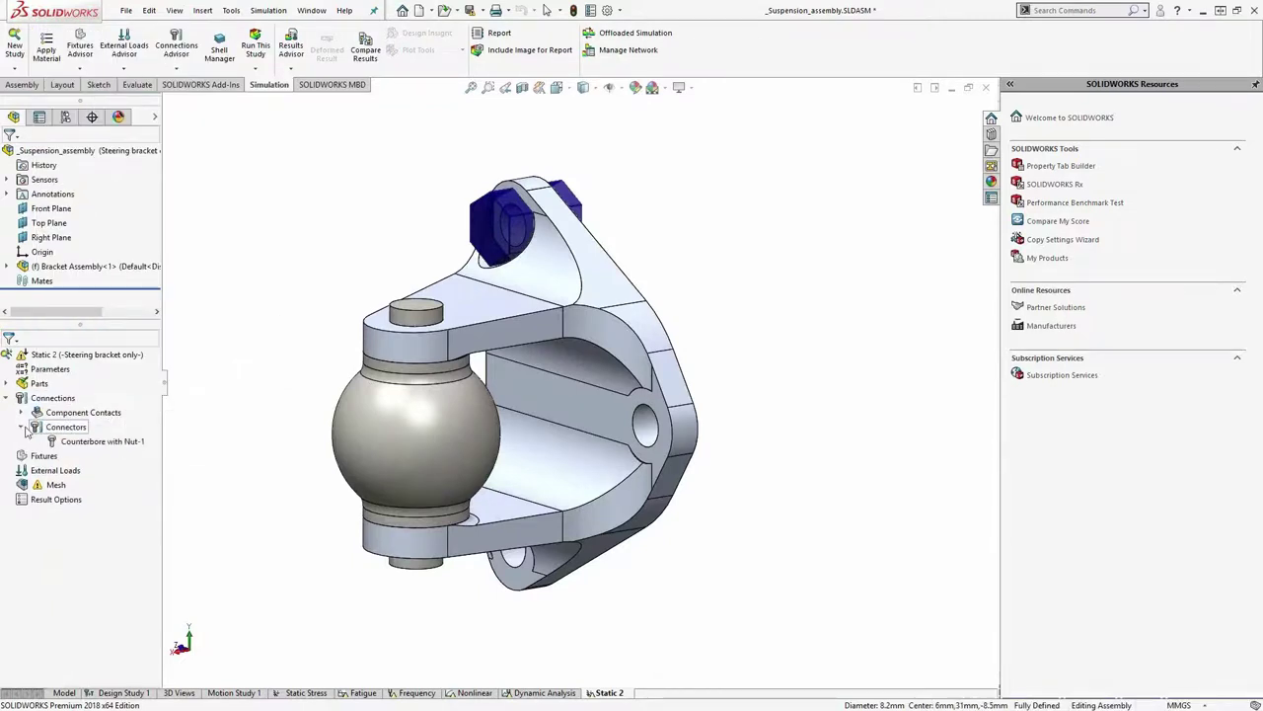
{"action": "key", "text": "Delete"}
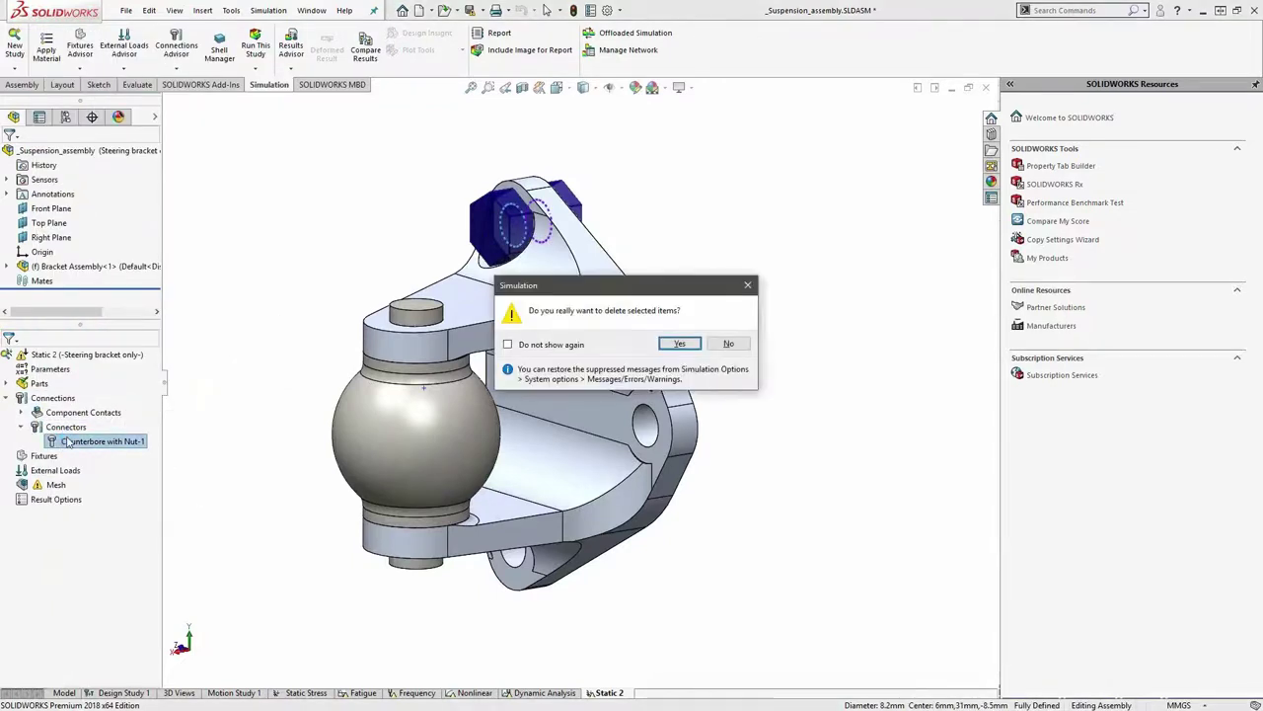
{"action": "left_click", "coordinate": [696, 346]}
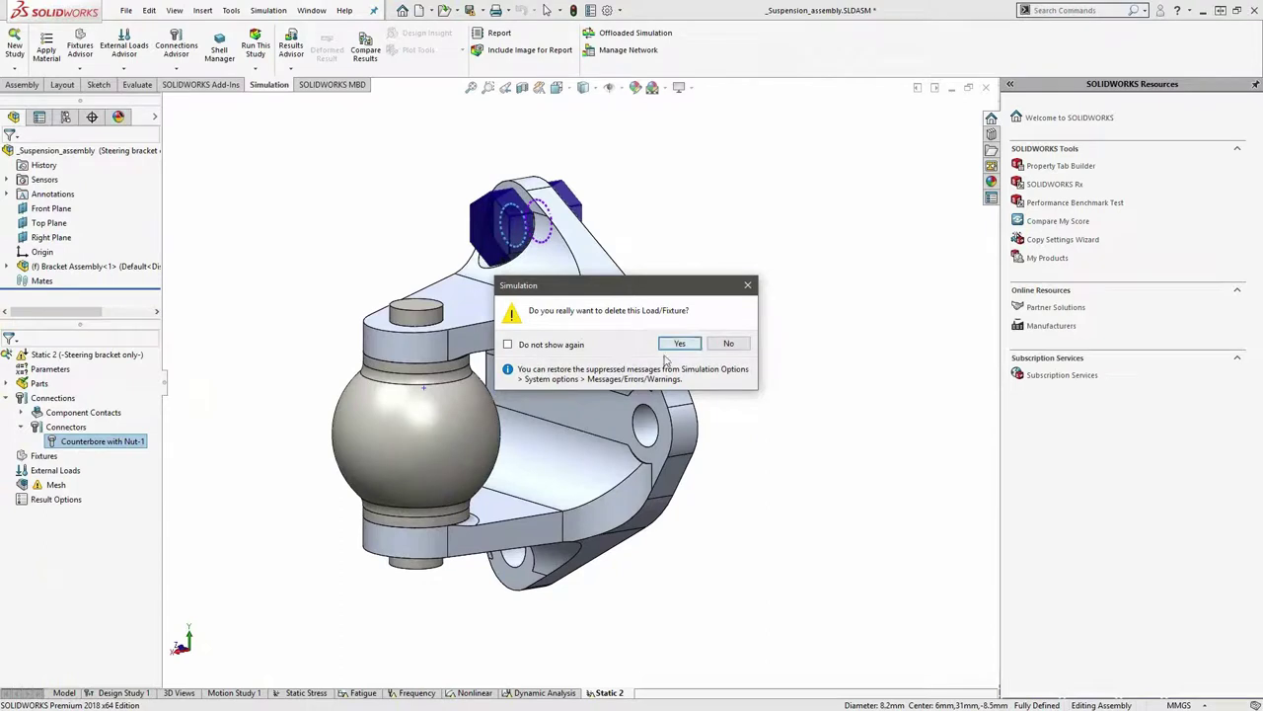
{"action": "left_click", "coordinate": [674, 346]}
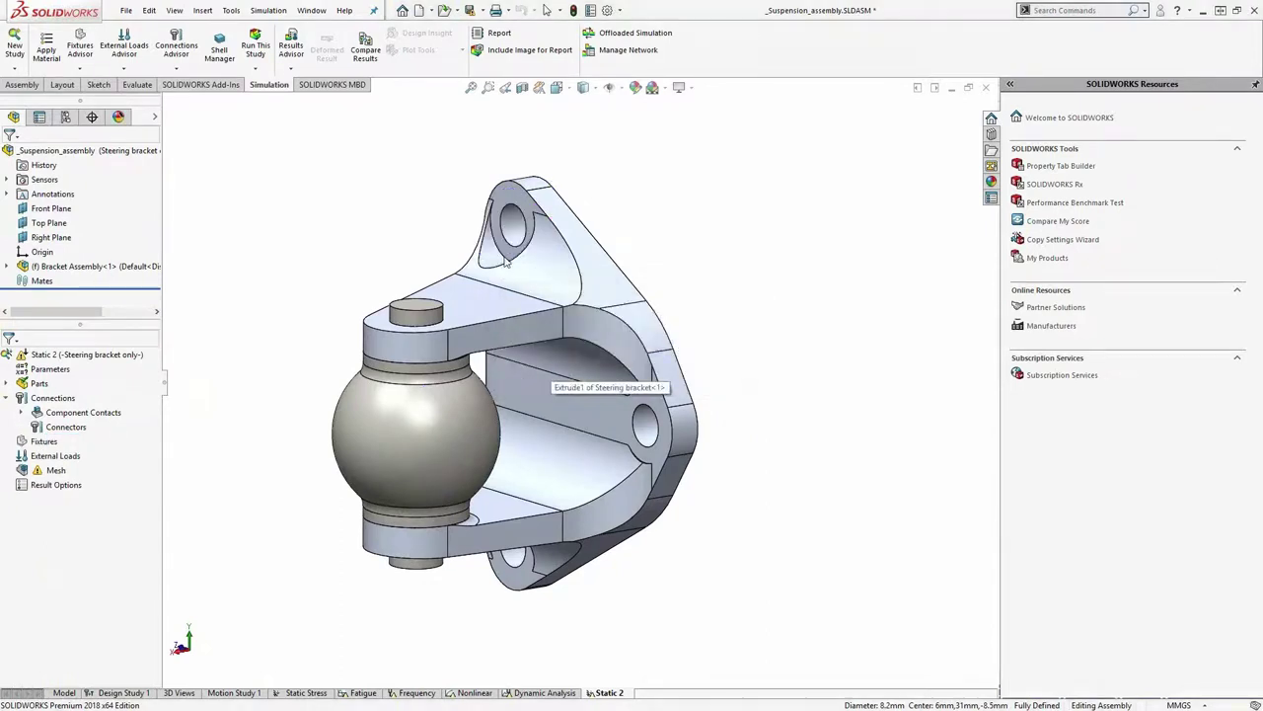
Apply a Fixed Hinge fixture to the cylindrical faces of the steering bracket's three mounting holes
{"action": "middle_click_drag", "start_coordinate": [505, 261], "coordinate": [422, 371]}
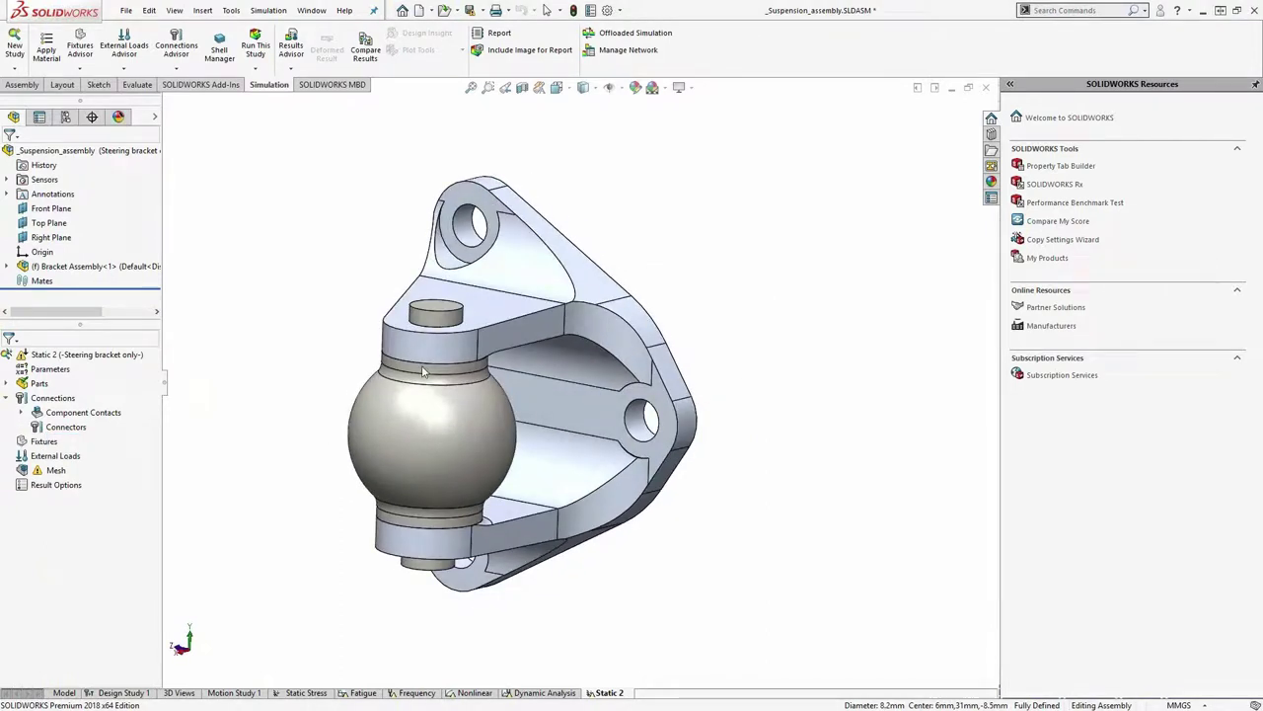
{"action": "right_click", "coordinate": [31, 444]}
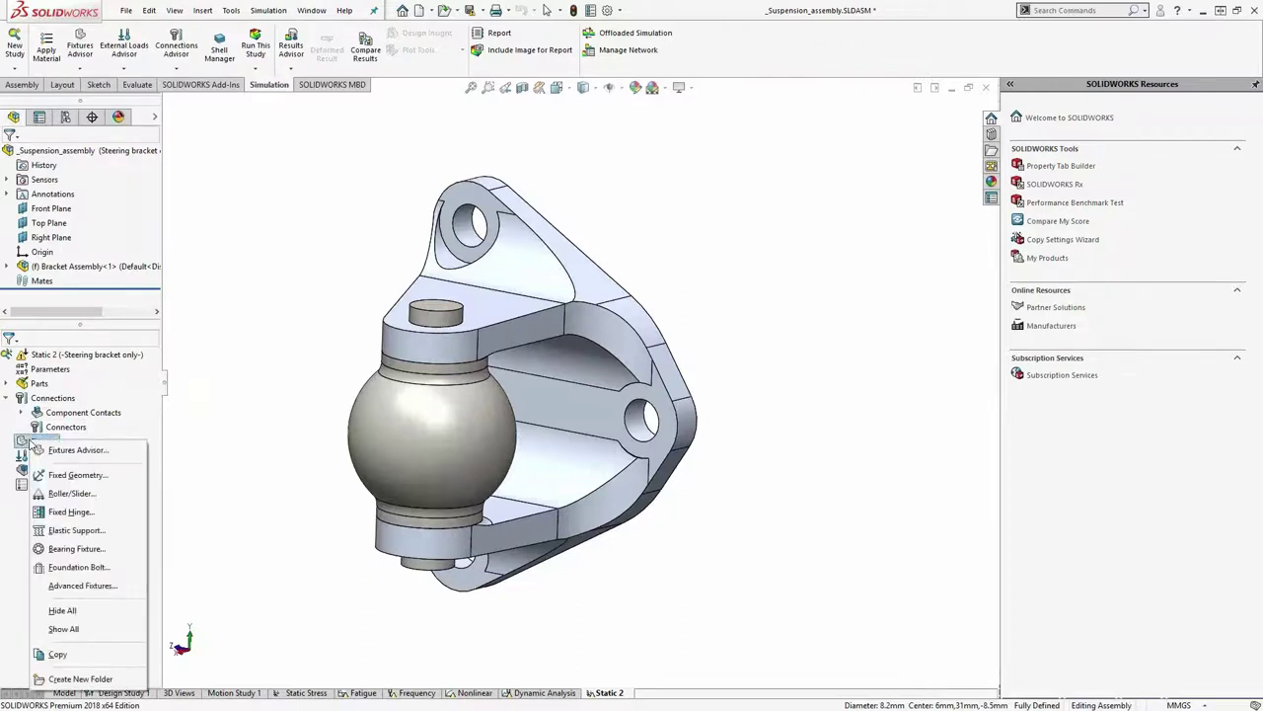
{"action": "left_click", "coordinate": [77, 475]}
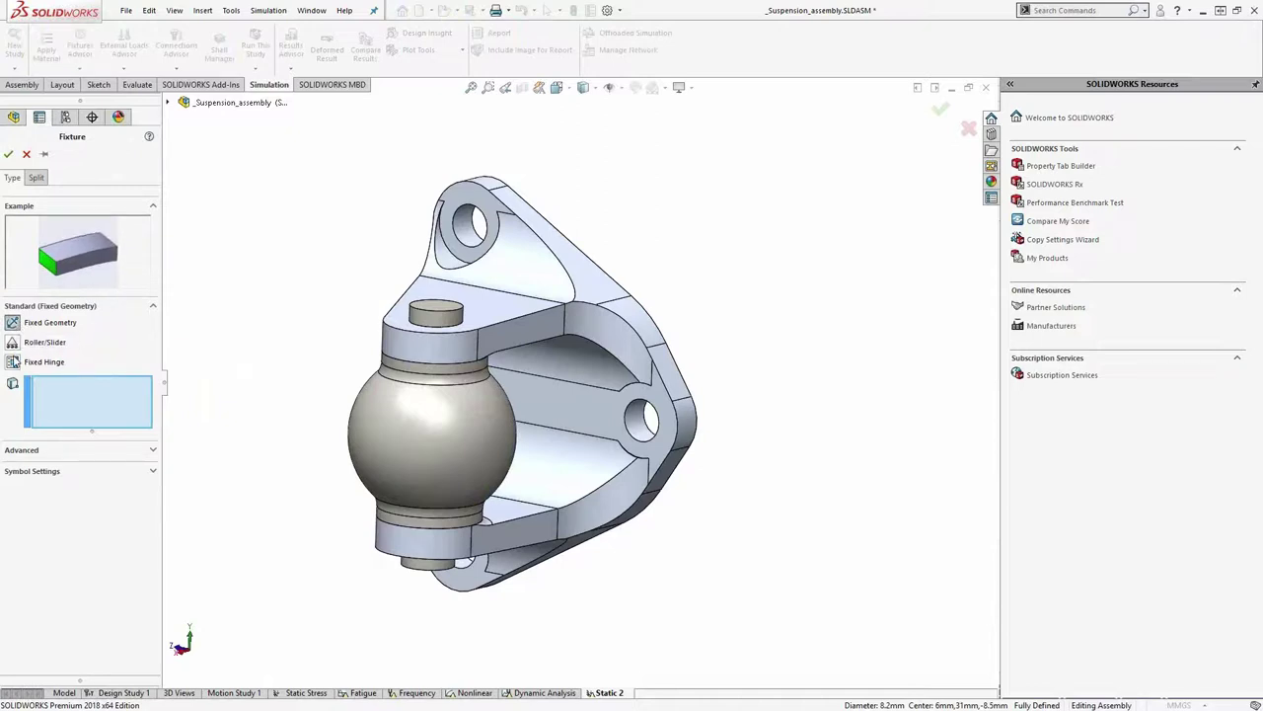
{"action": "left_click", "coordinate": [13, 362]}
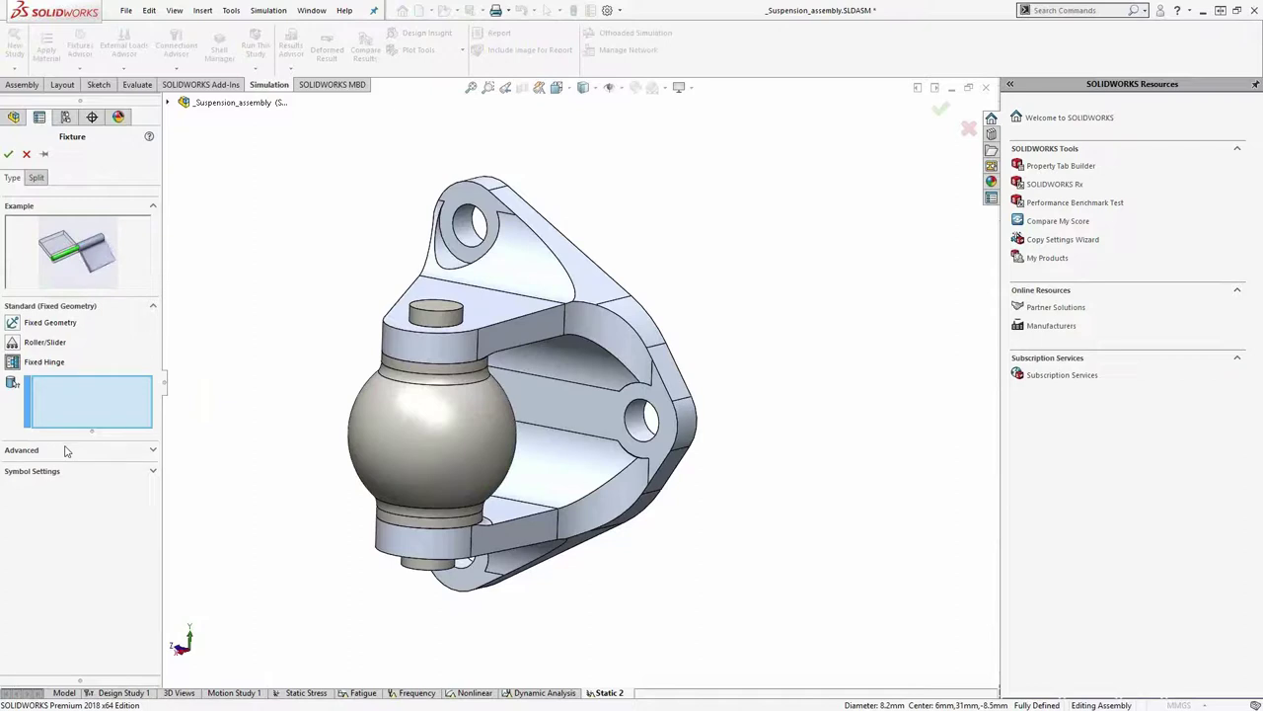
{"action": "left_click", "coordinate": [71, 451]}
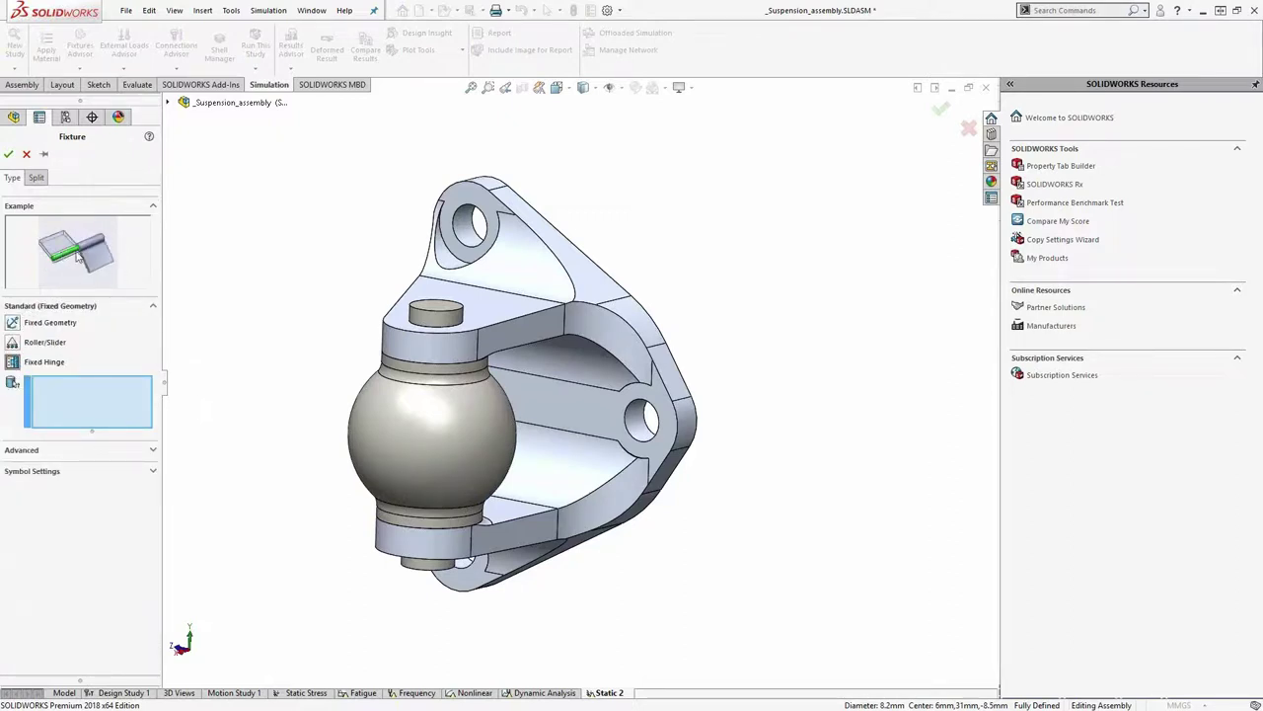
{"action": "left_click", "coordinate": [473, 242]}
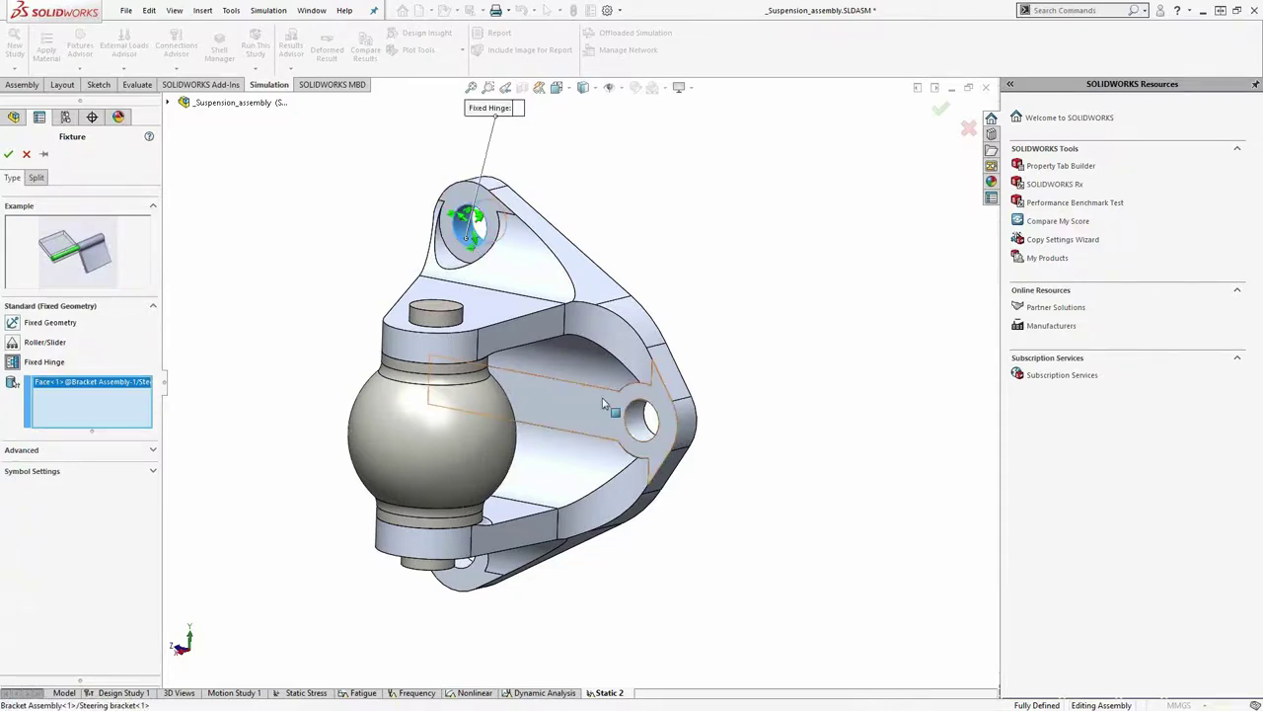
{"action": "left_click", "coordinate": [636, 423]}
{"action": "middle_click_drag", "start_coordinate": [636, 424], "coordinate": [552, 474]}
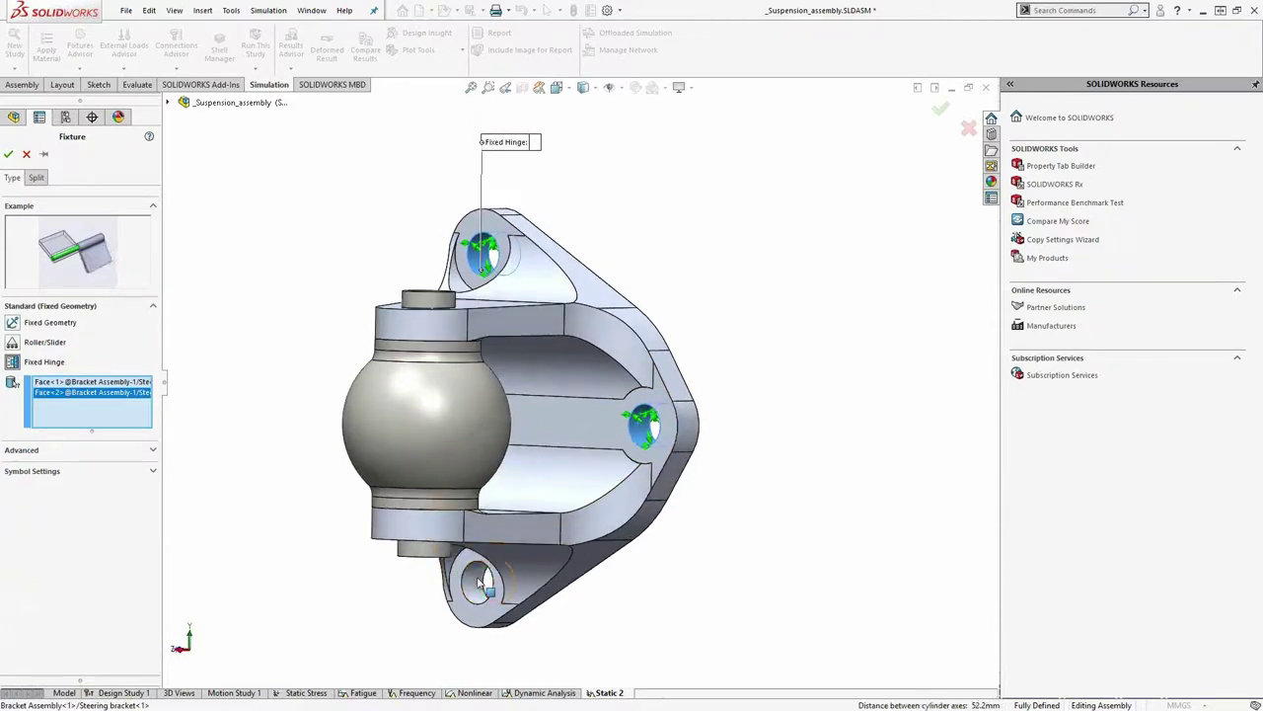
{"action": "left_click", "coordinate": [478, 584]}
{"action": "middle_click_drag", "start_coordinate": [533, 607], "coordinate": [671, 399]}
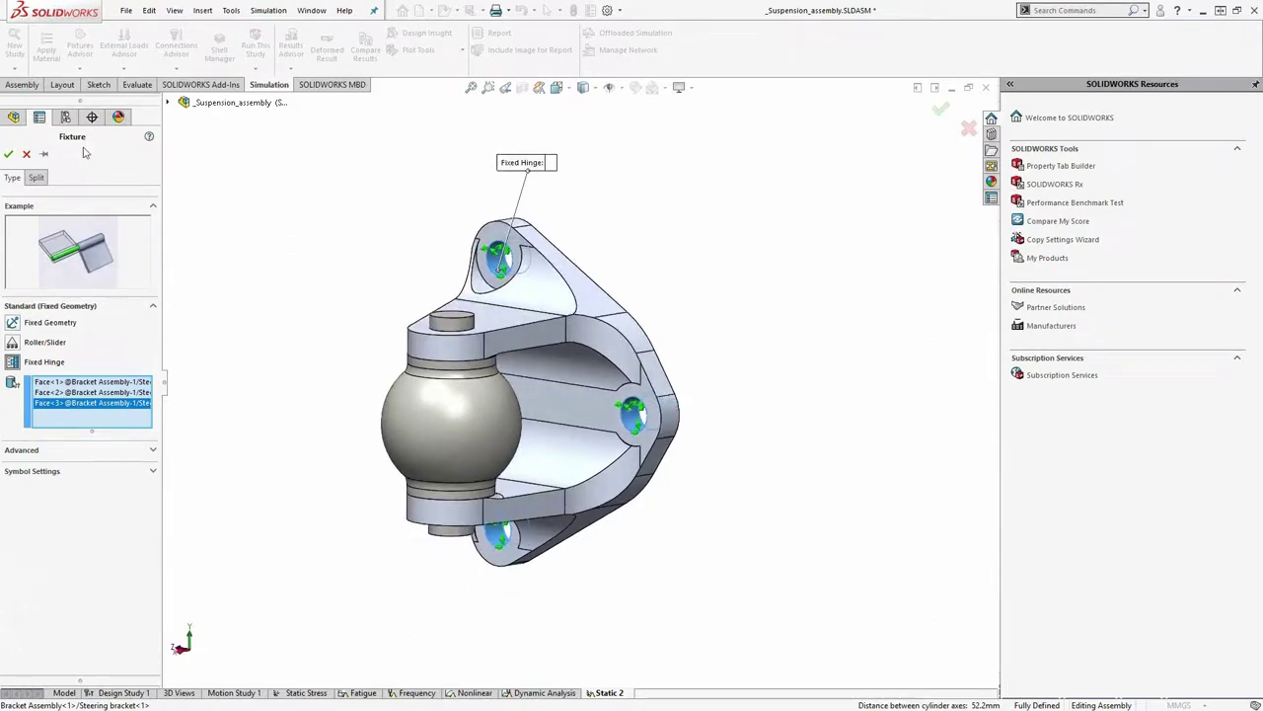
{"action": "left_click", "coordinate": [8, 154]}
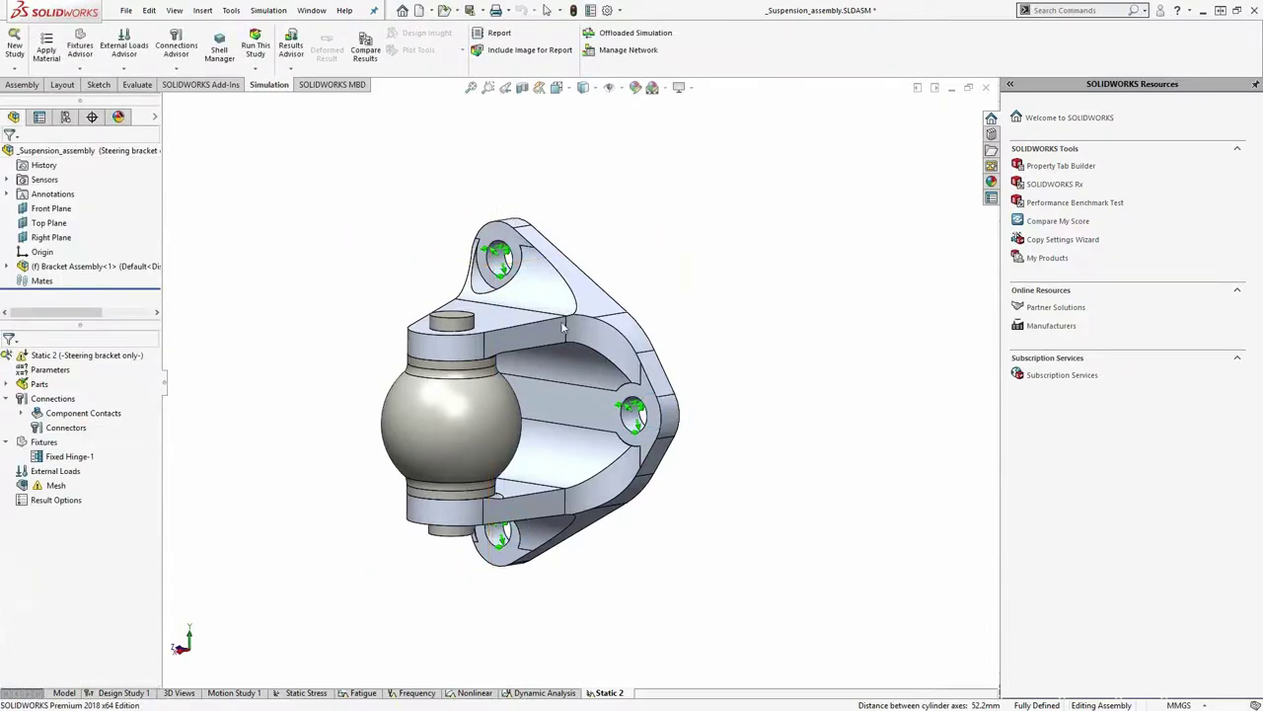
Apply a Roller/Slider fixture to the flat back mounting face of the steering bracket
{"action": "key", "text": "Left"}
{"action": "key", "text": "Left"}
{"action": "key", "text": "Left"}
{"action": "key", "text": "Left"}
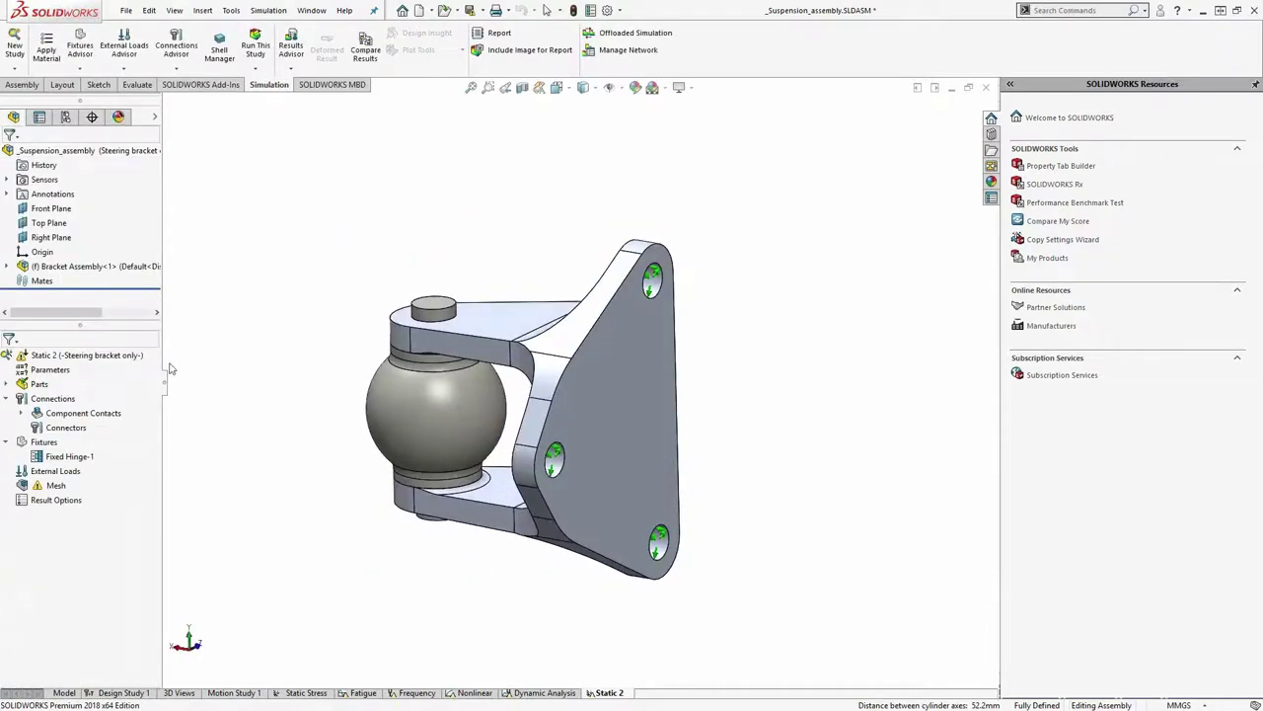
{"action": "right_click", "coordinate": [43, 441]}
{"action": "left_click", "coordinate": [121, 482]}
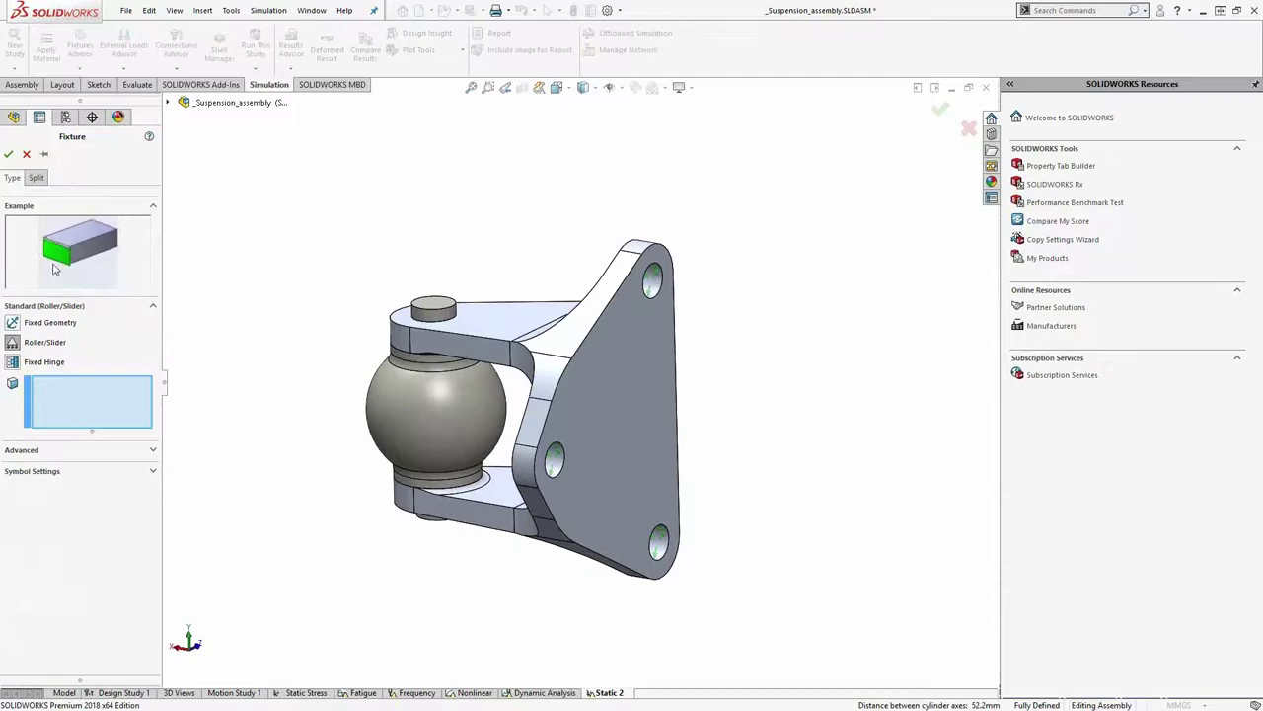
{"action": "left_click", "coordinate": [620, 351]}
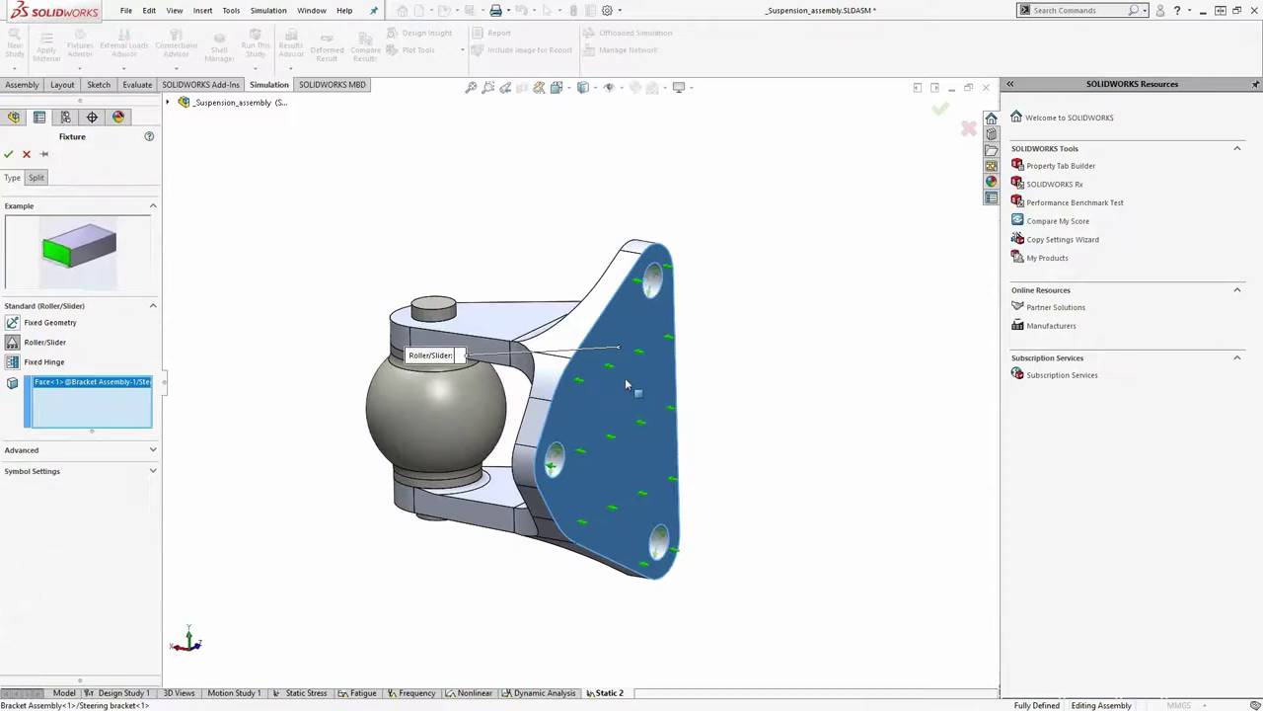
{"action": "left_click", "coordinate": [9, 155]}
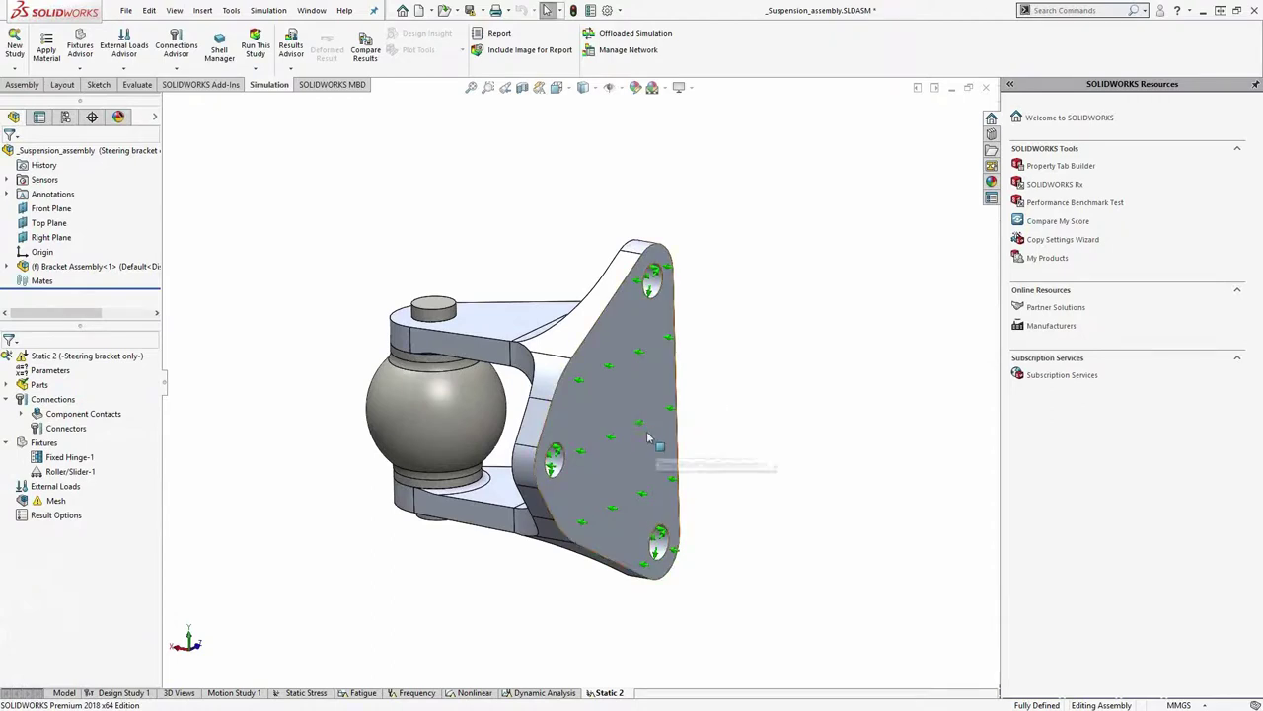
Apply a 6000 N force to the ball's spherical face along the bracket's inner horizontal edge, with the direction reversed and SI units
{"action": "middle_click_drag", "start_coordinate": [656, 444], "coordinate": [712, 346]}
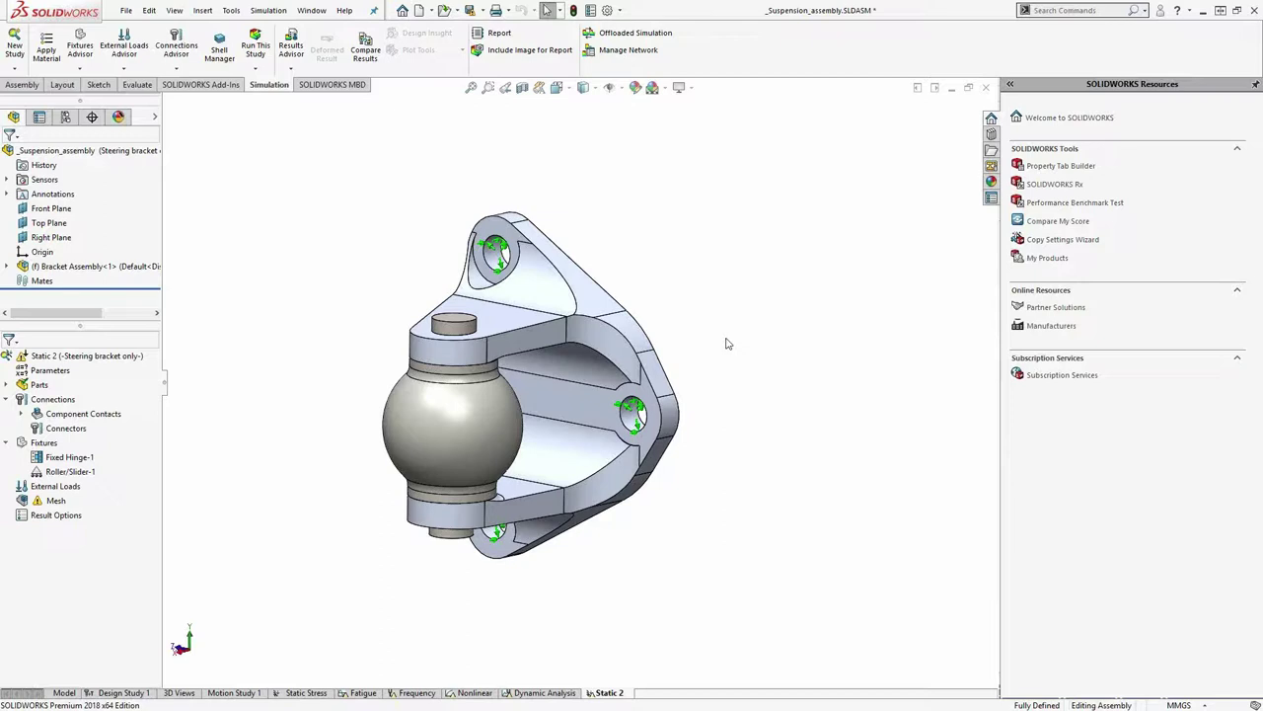
{"action": "mouse_move", "coordinate": [730, 418]}
{"action": "middle_mouse_down"}
{"action": "mouse_move", "coordinate": [714, 412]}
{"action": "mouse_move", "coordinate": [721, 429]}
{"action": "middle_mouse_up"}
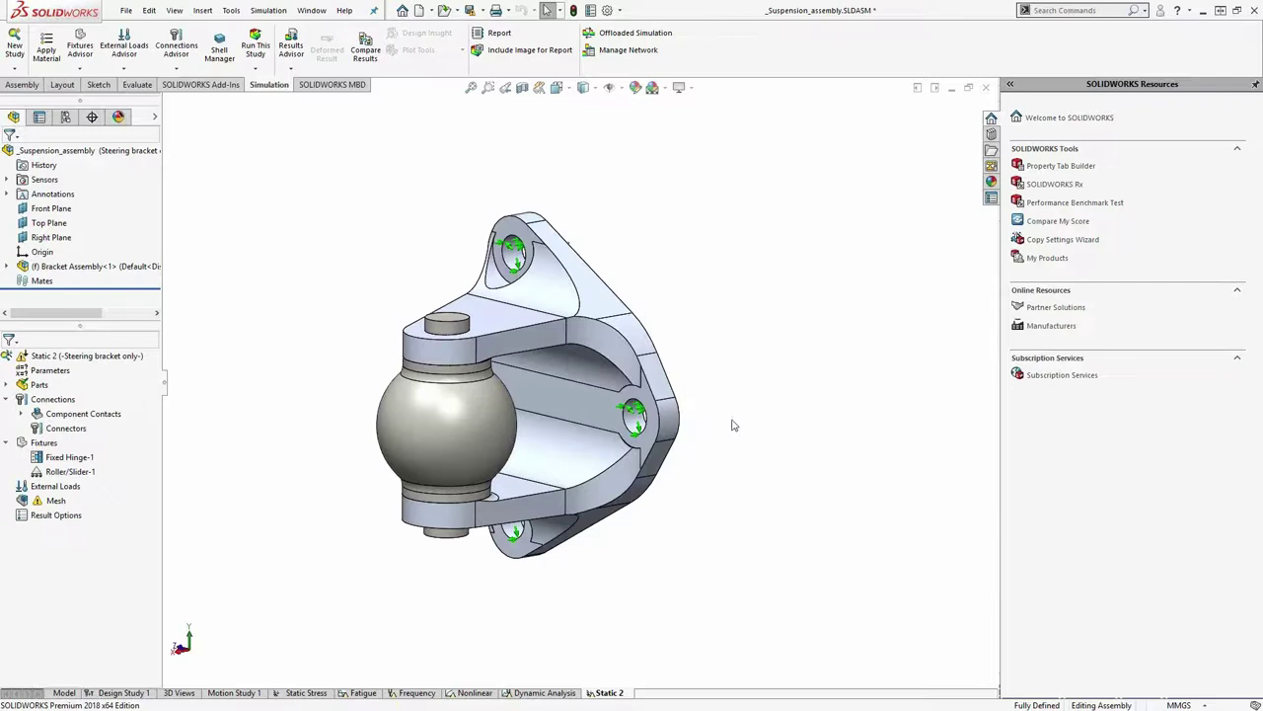
{"action": "middle_click_drag", "start_coordinate": [741, 418], "coordinate": [732, 467]}
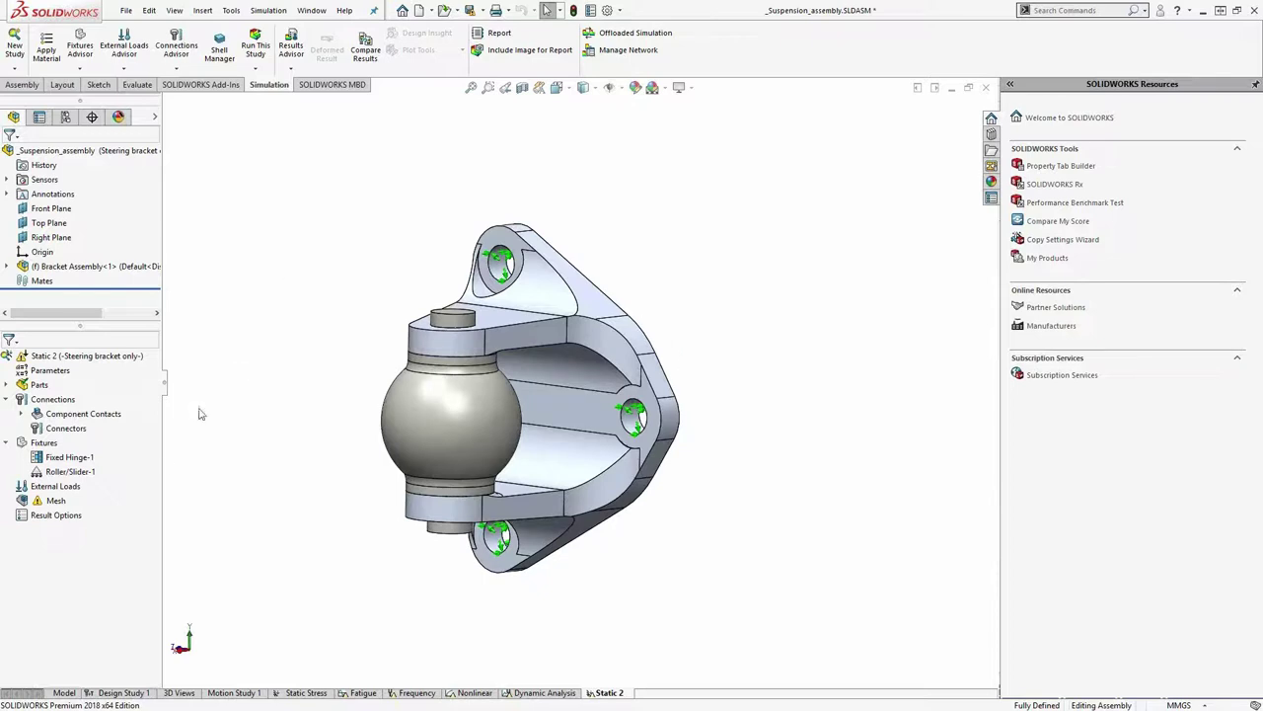
{"action": "right_click", "coordinate": [55, 487]}
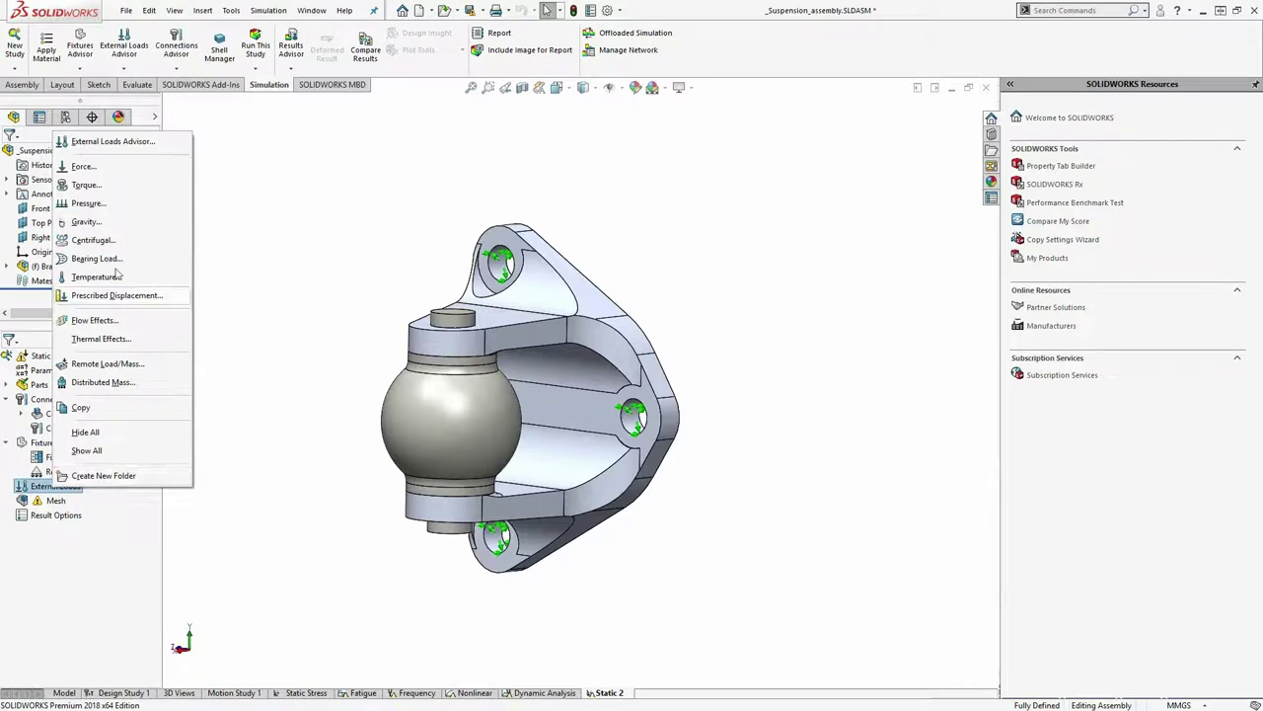
{"action": "left_click", "coordinate": [116, 169]}
{"action": "left_click", "coordinate": [459, 434]}
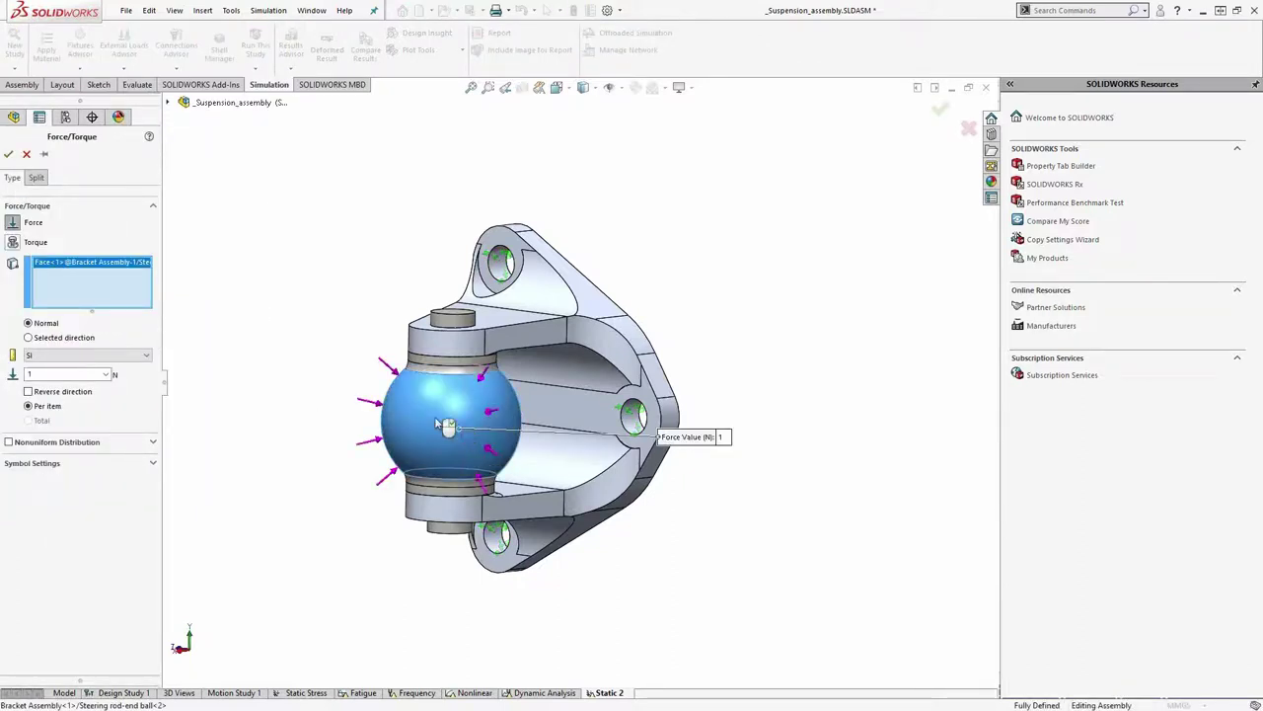
{"action": "left_click", "coordinate": [37, 339]}
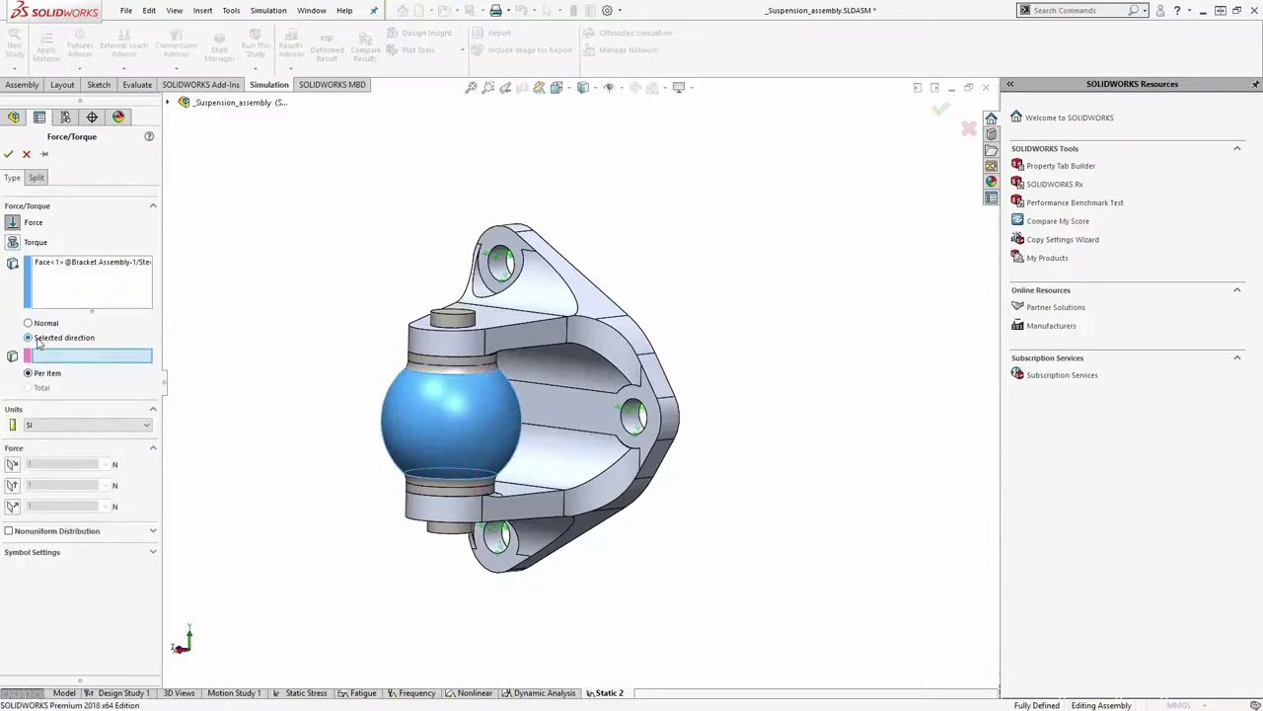
{"action": "left_click", "coordinate": [551, 393]}
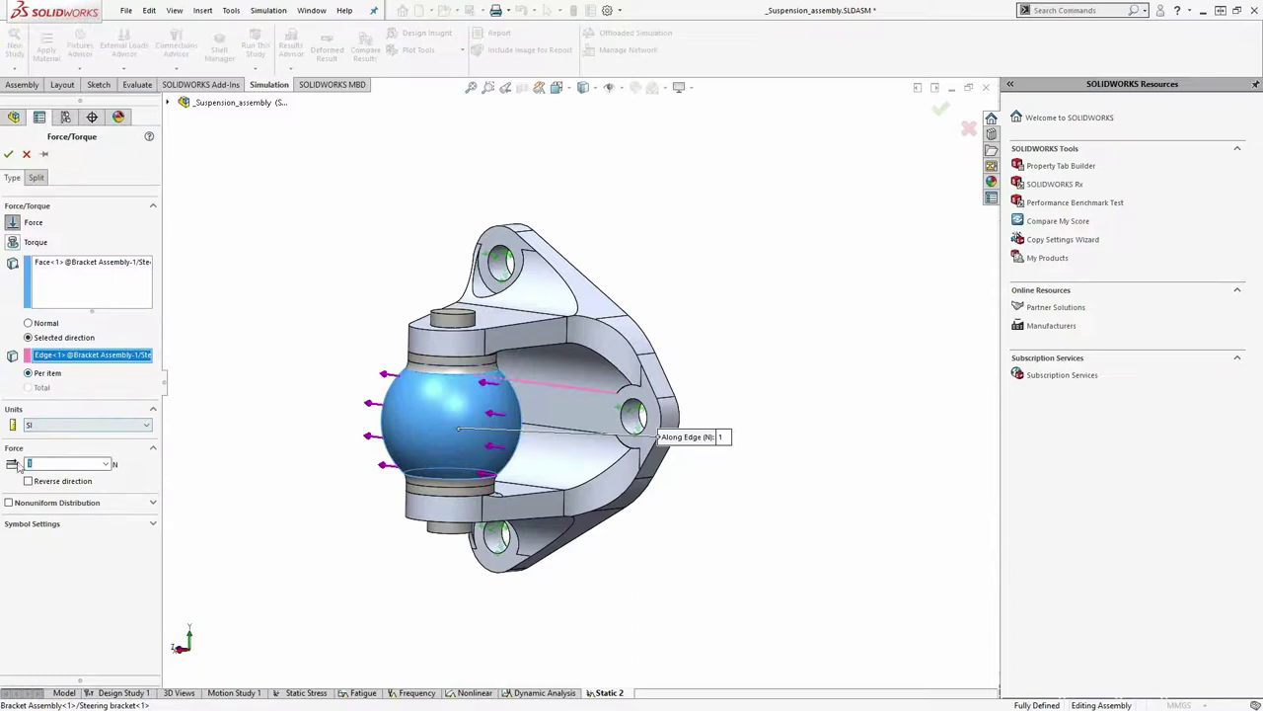
{"action": "left_click", "coordinate": [27, 480]}
{"action": "left_click", "coordinate": [79, 426]}
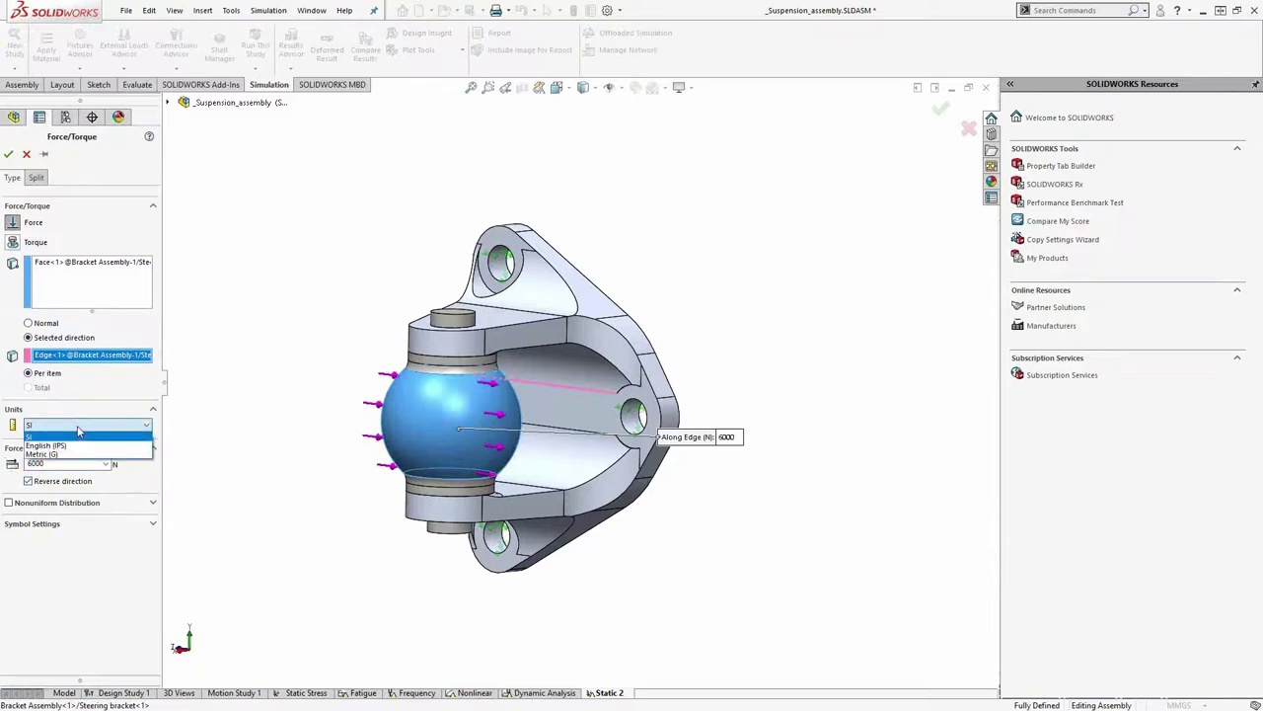
{"action": "left_click", "coordinate": [79, 430]}
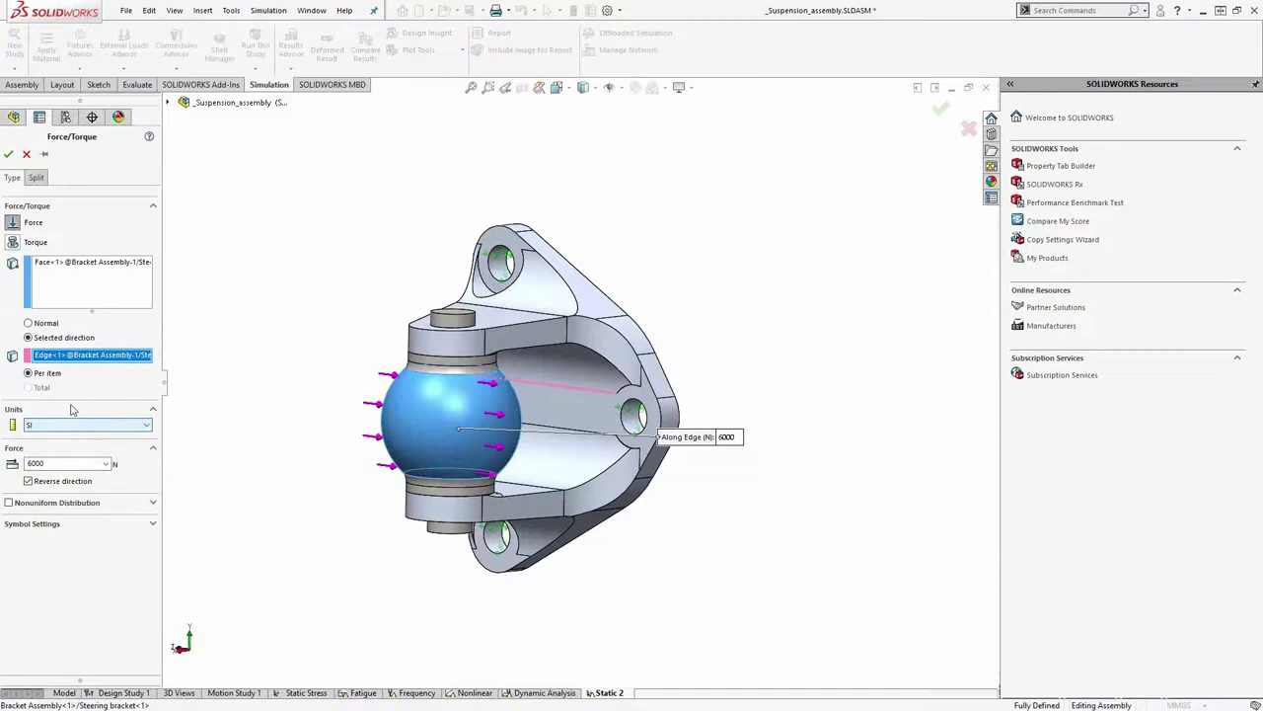
{"action": "left_click", "coordinate": [9, 156]}
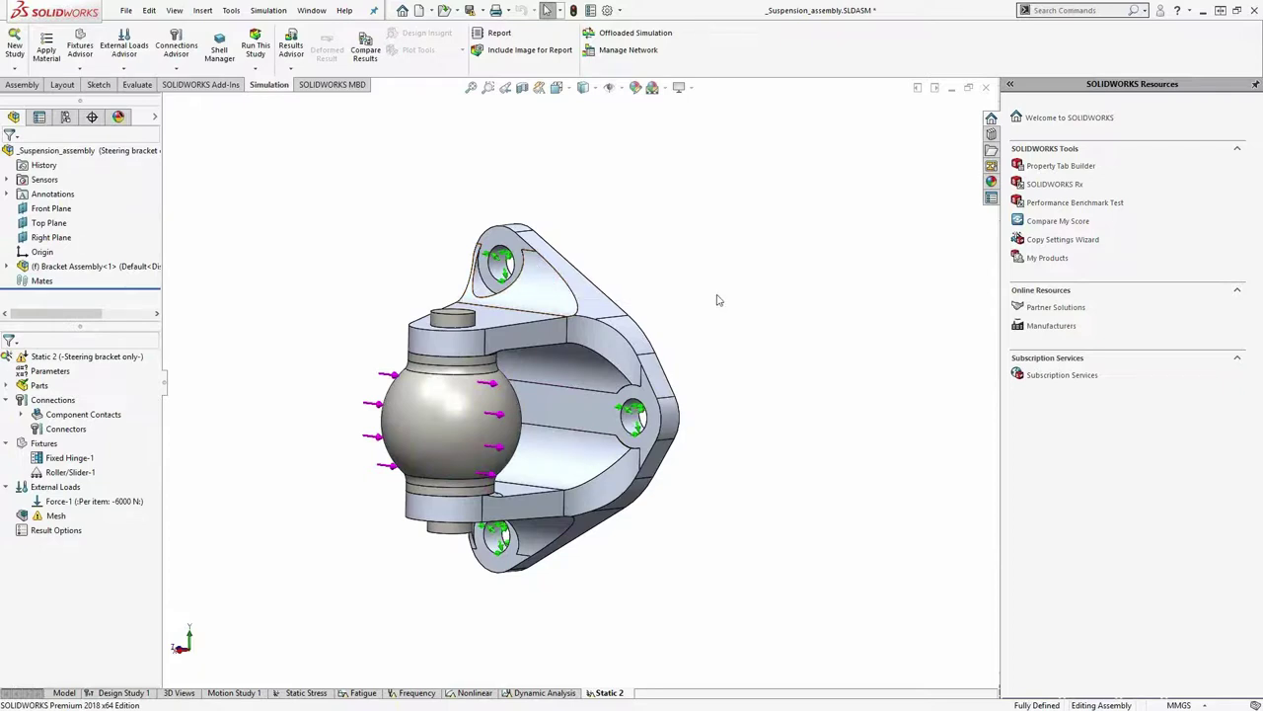
Mesh the bracket assembly using the default mesh density and settings
{"action": "middle_click_drag", "start_coordinate": [731, 280], "coordinate": [732, 300]}
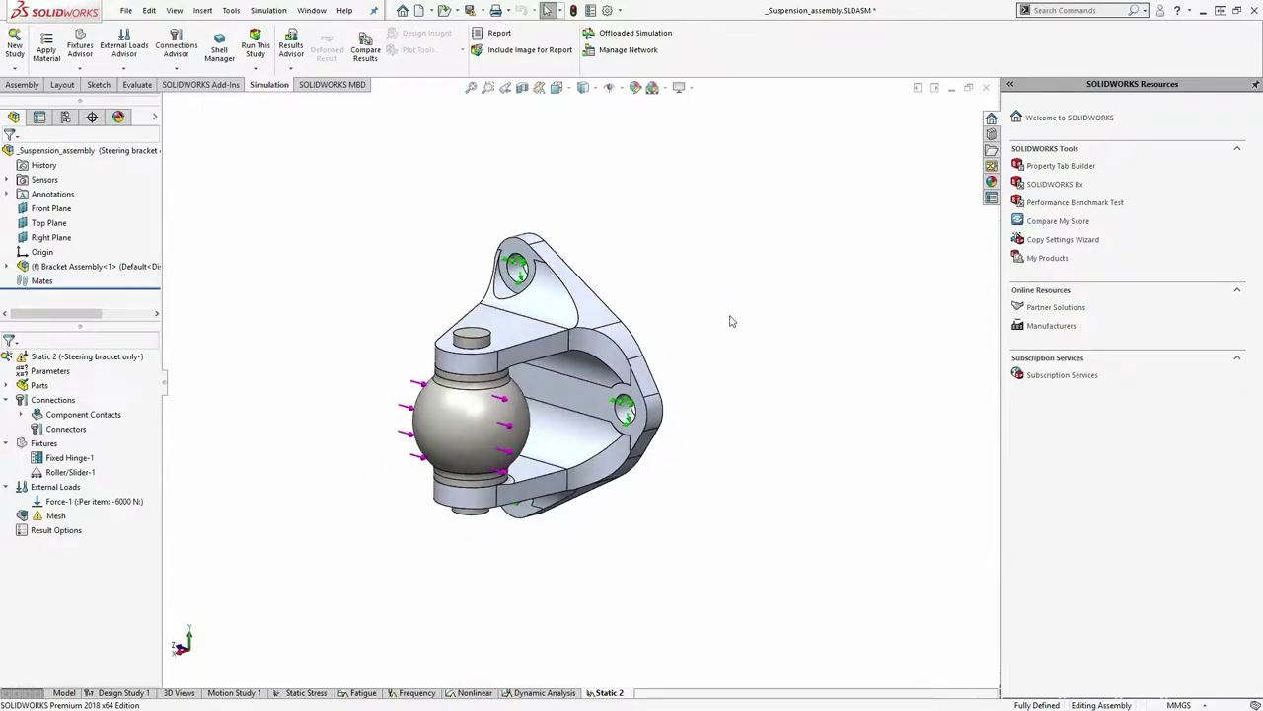
{"action": "scroll", "coordinate": [706, 386], "scroll_direction": "down", "scroll_amount": 2}
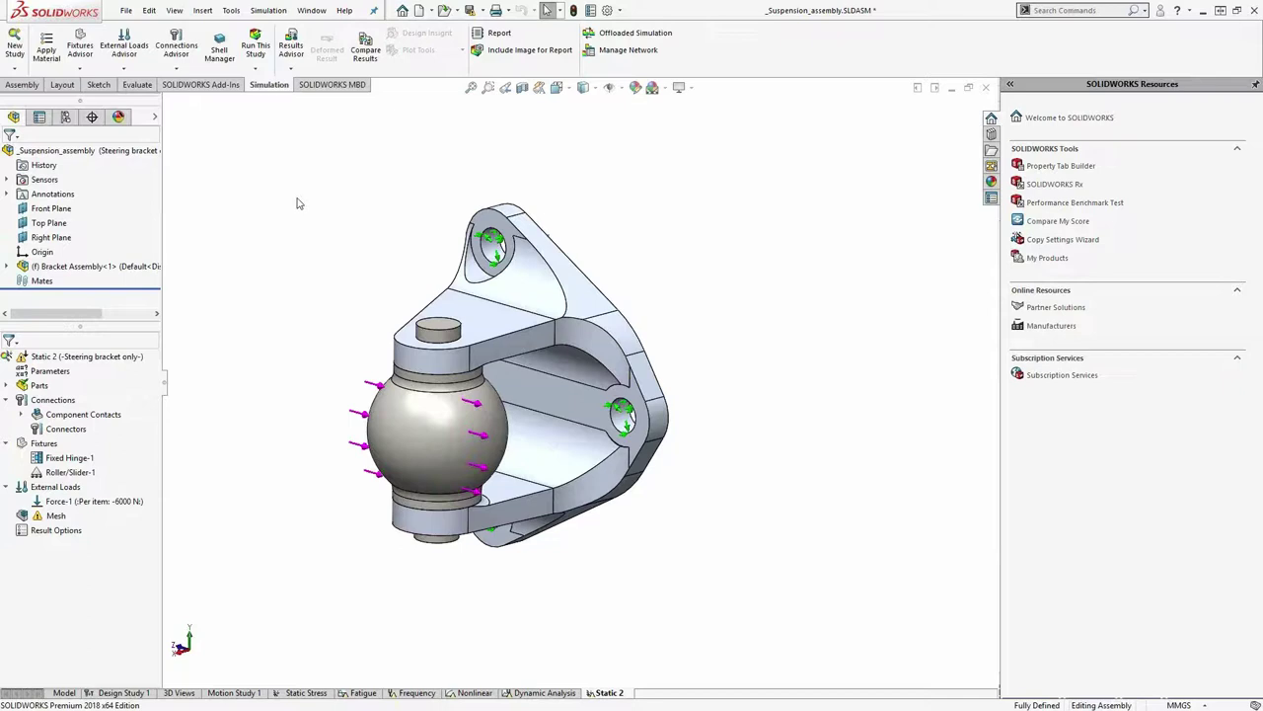
{"action": "right_click", "coordinate": [54, 514]}
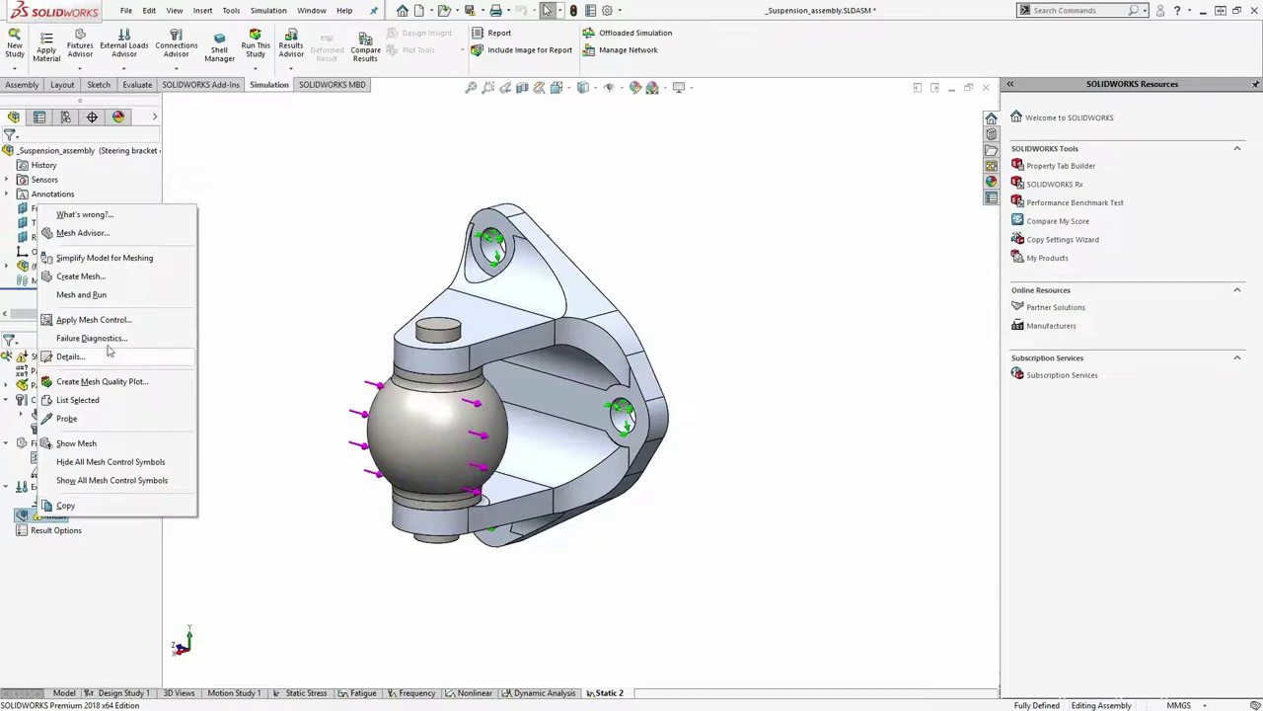
{"action": "left_click", "coordinate": [101, 279]}
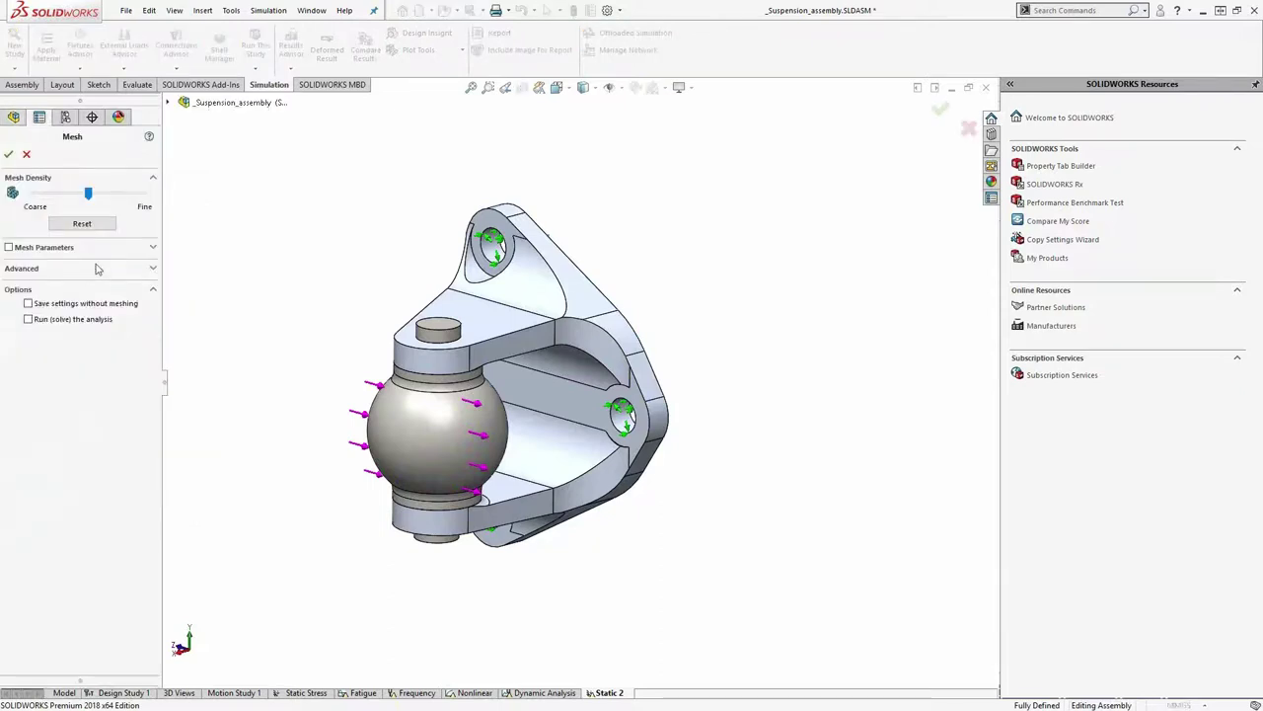
{"action": "left_click", "coordinate": [9, 156]}
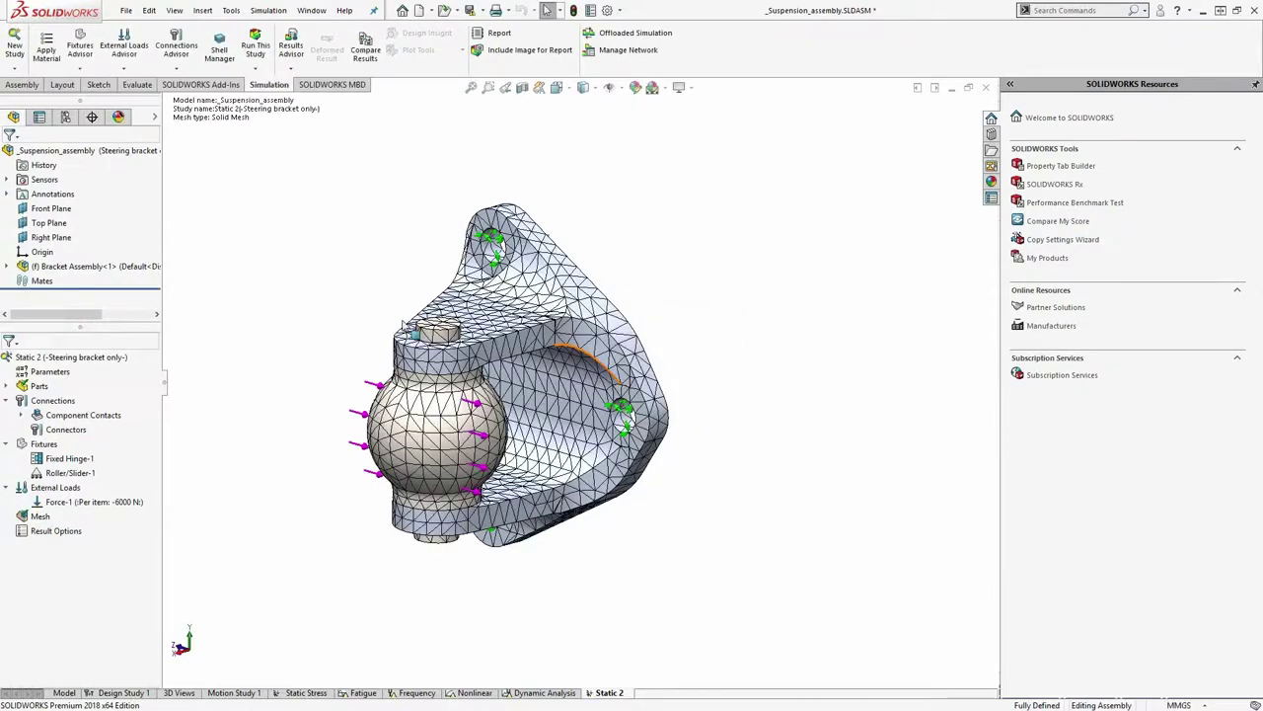
Remesh the bracket assembly with a curvature-based mesh, keeping the default element sizes
{"action": "middle_click_drag", "start_coordinate": [698, 475], "coordinate": [761, 373]}
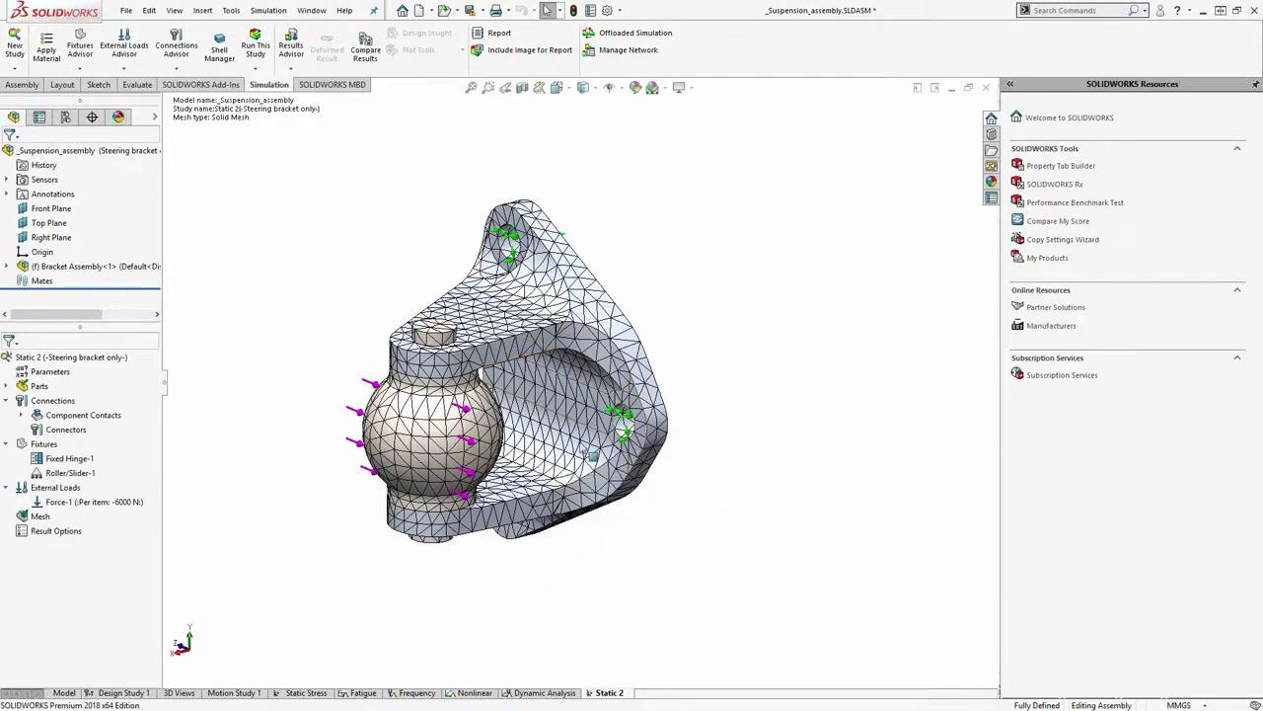
{"action": "right_click", "coordinate": [34, 516]}
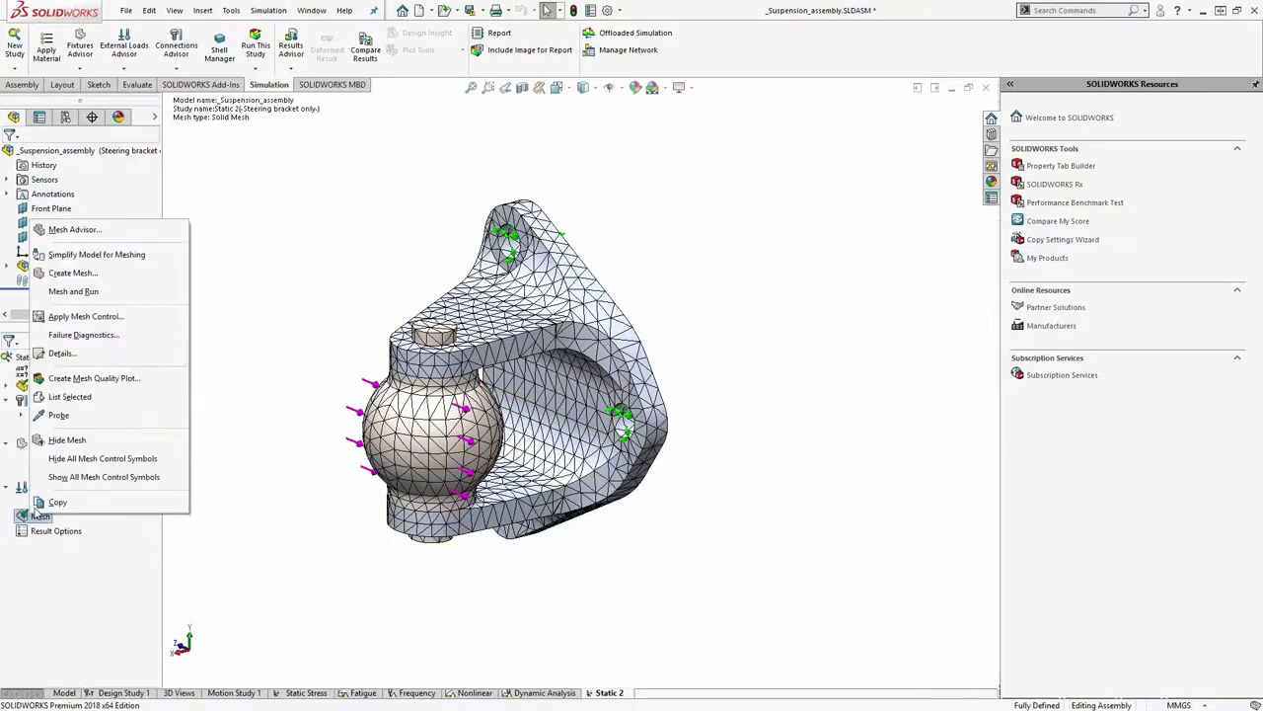
{"action": "left_click", "coordinate": [64, 274]}
{"action": "left_click", "coordinate": [69, 248]}
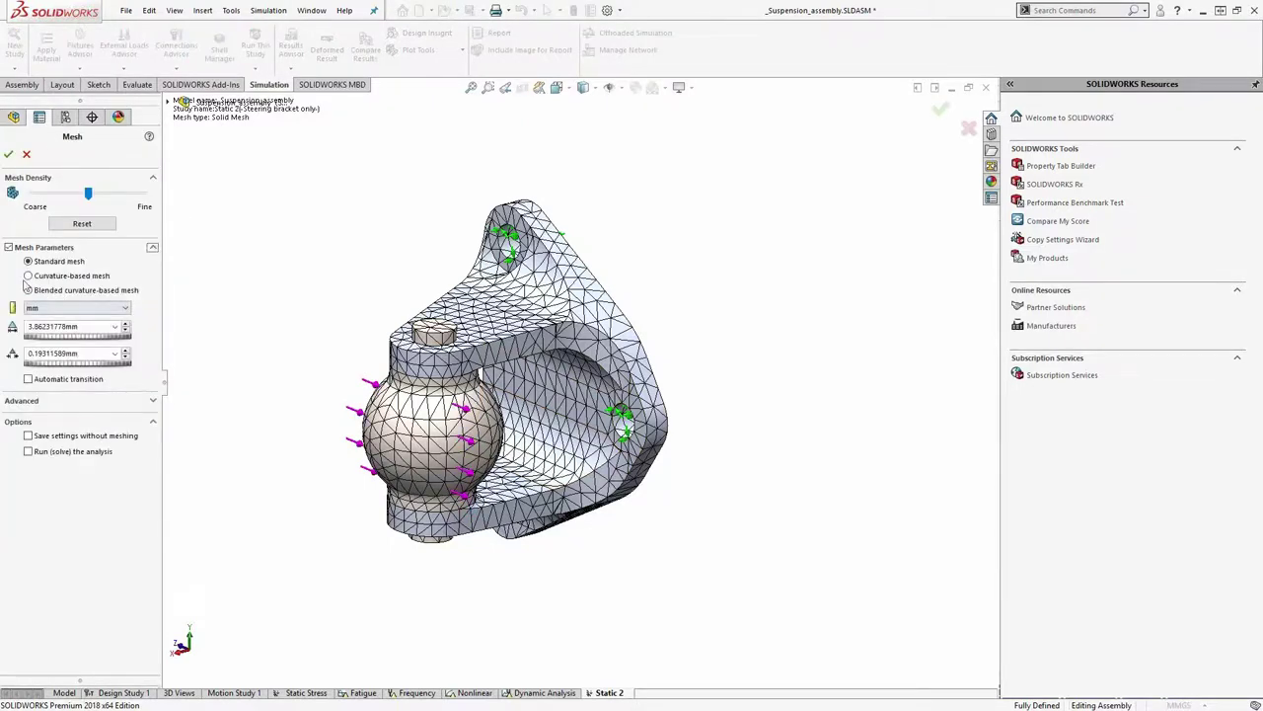
{"action": "left_click", "coordinate": [61, 275]}
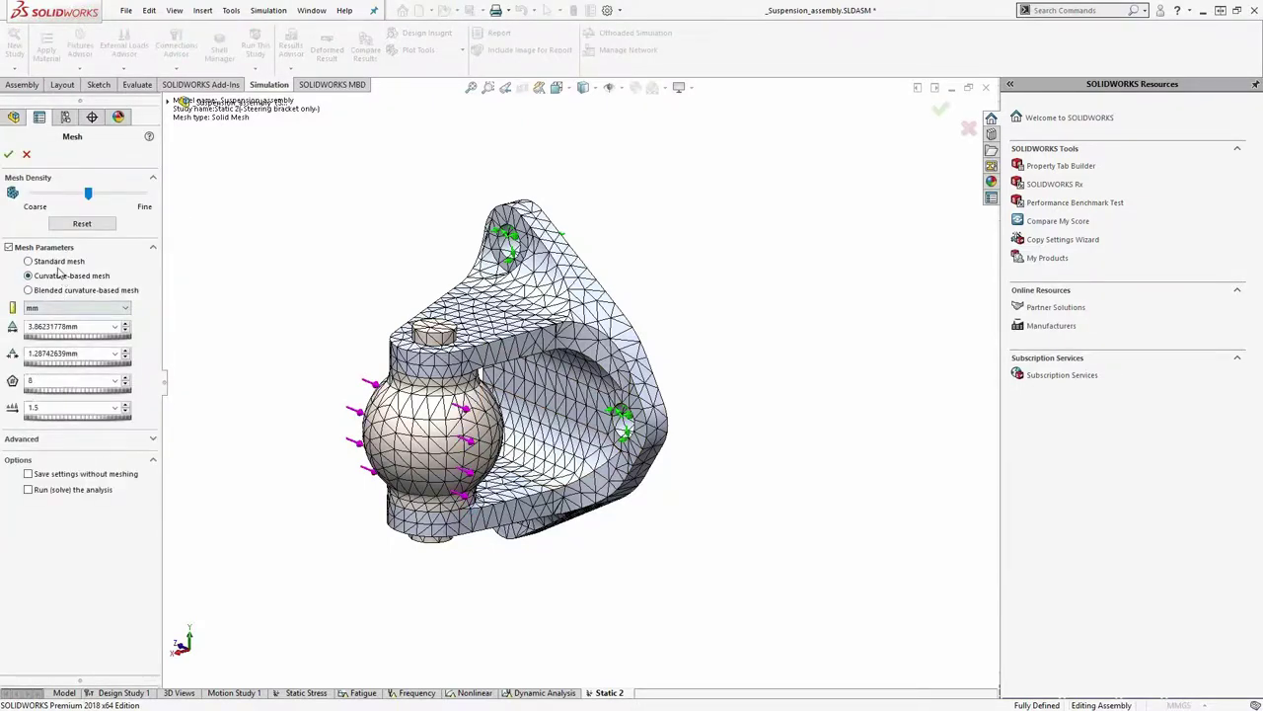
{"action": "left_click", "coordinate": [8, 154]}
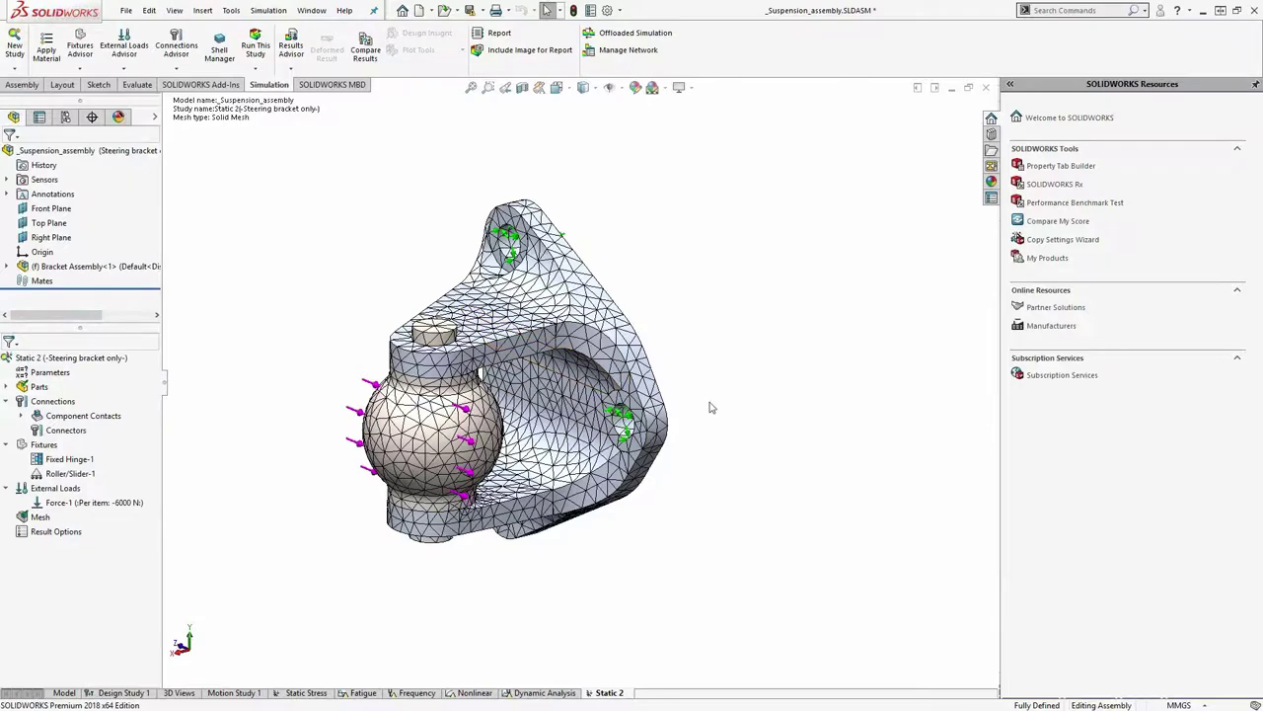
Highlight the force load on the meshed model to check where it acts on the ball
{"action": "key", "text": "ctrl+1"}
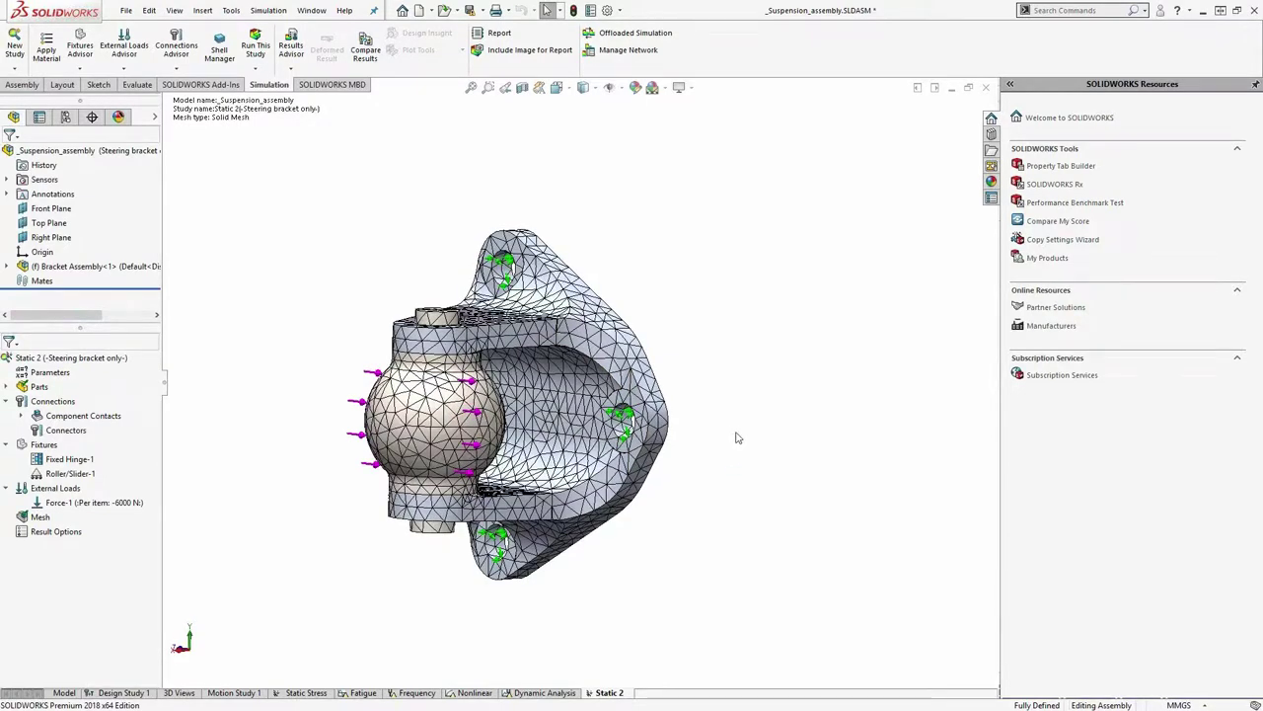
{"action": "left_click", "coordinate": [81, 502]}
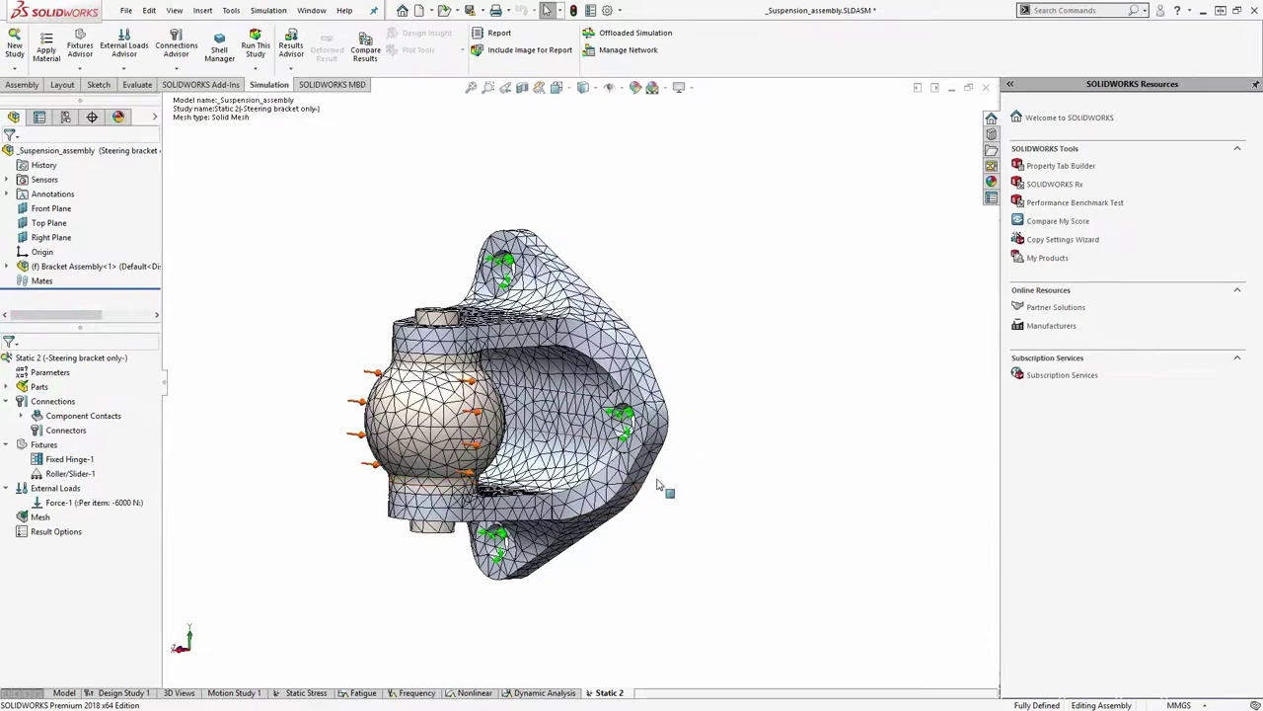
Run the static study of the meshed bracket assembly and view the resulting von Mises stress plot
{"action": "middle_click_drag", "start_coordinate": [701, 355], "coordinate": [699, 373]}
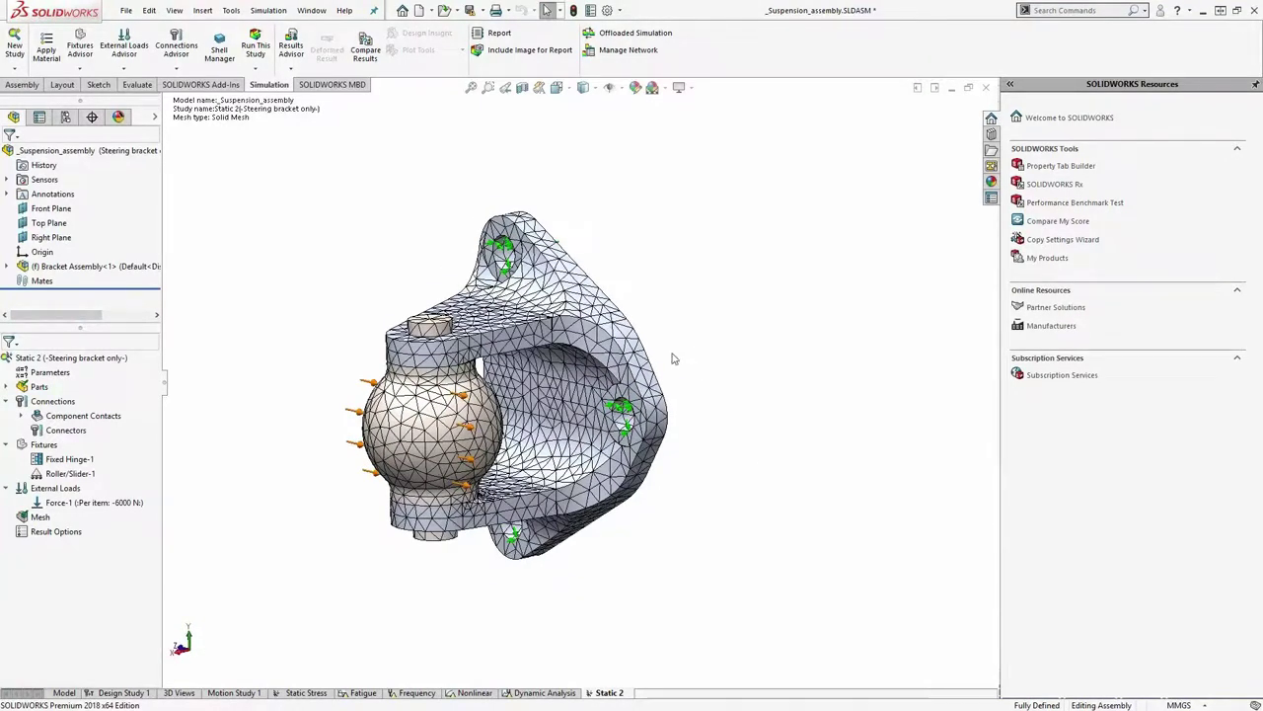
{"action": "left_click", "coordinate": [254, 45]}
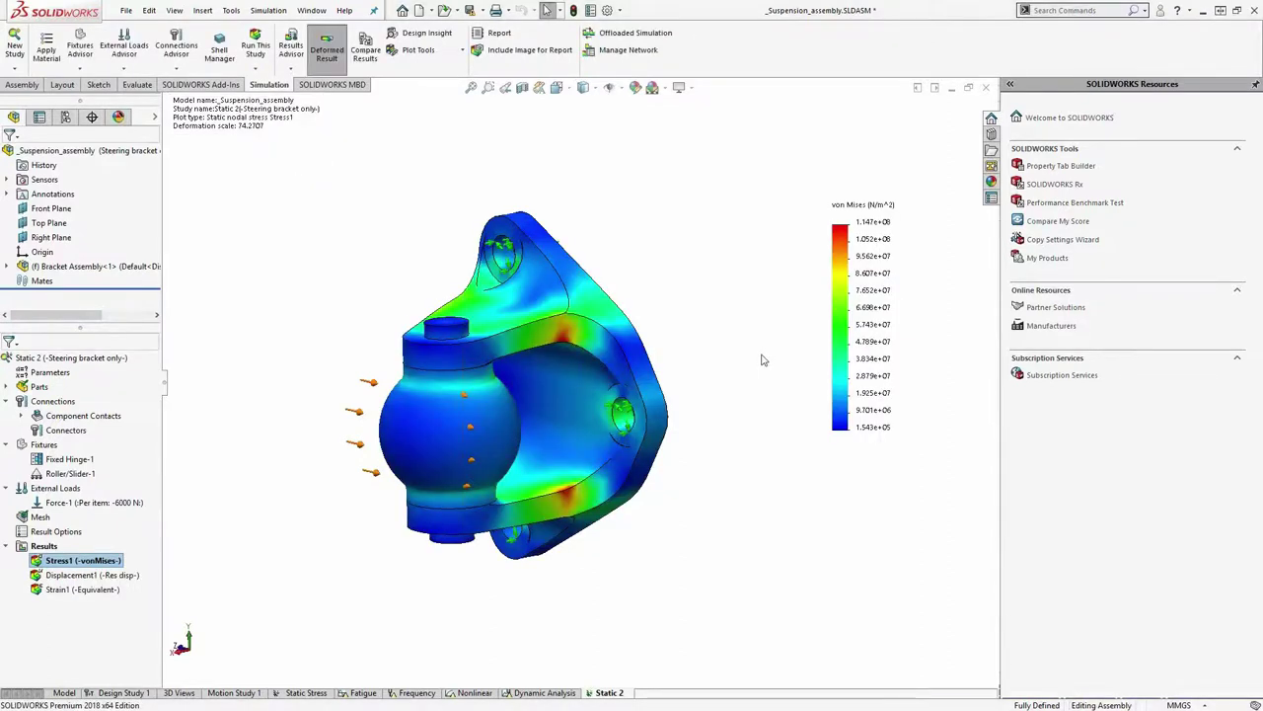
{"action": "mouse_move", "coordinate": [663, 346]}
{"action": "middle_mouse_down"}
{"action": "mouse_move", "coordinate": [636, 349]}
{"action": "mouse_move", "coordinate": [641, 337]}
{"action": "middle_mouse_up"}
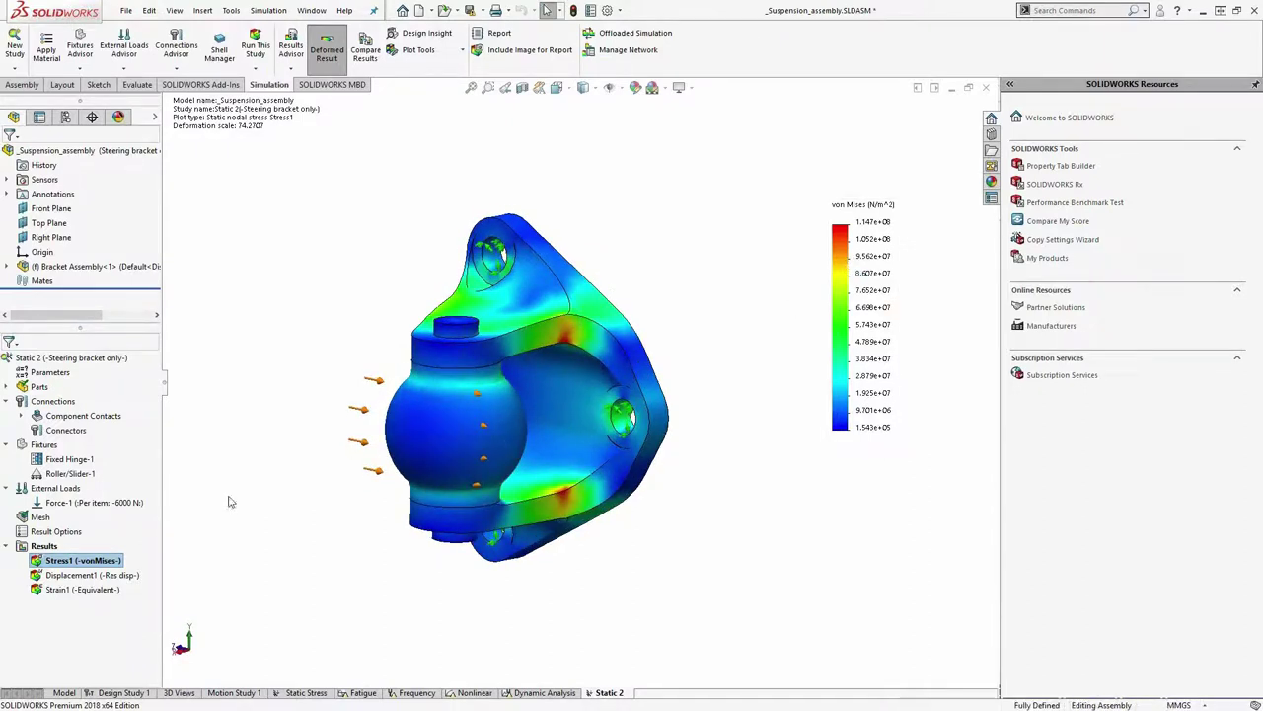
Look at the resultant displacement plot and return to the von Mises stress plot
{"action": "left_click", "coordinate": [67, 574]}
{"action": "left_click", "coordinate": [67, 574]}
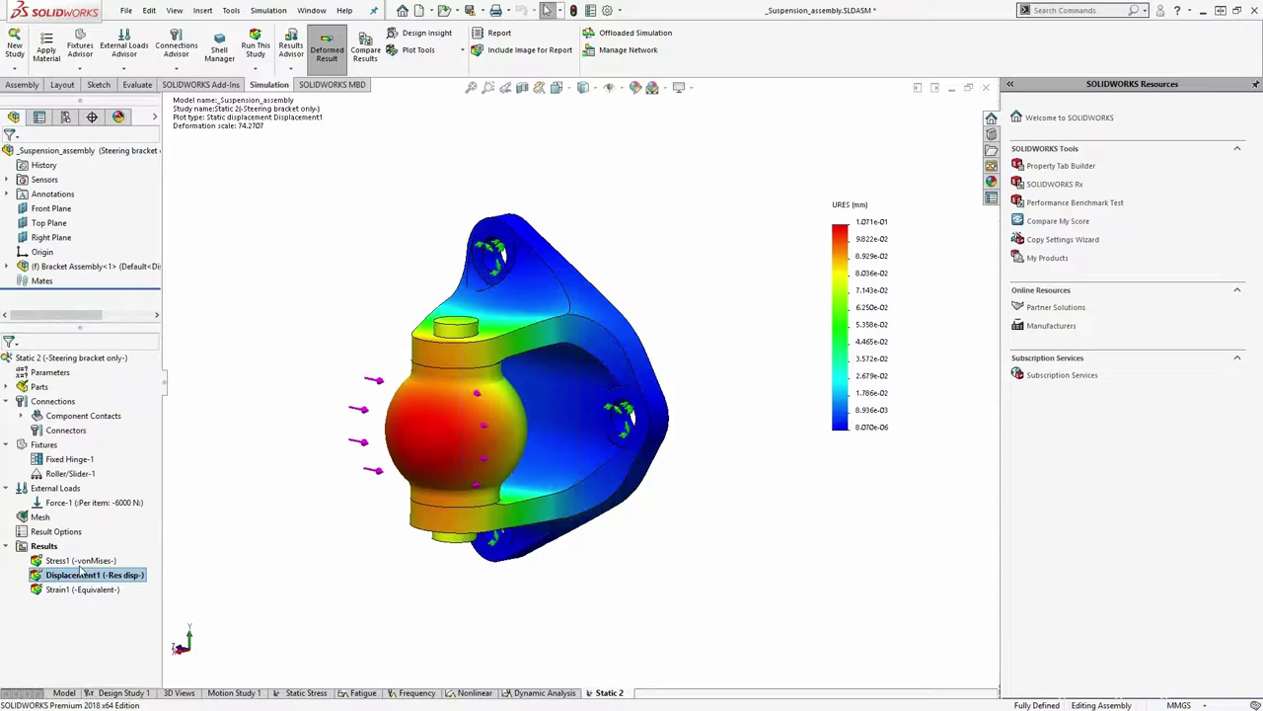
{"action": "double_click", "coordinate": [79, 560]}
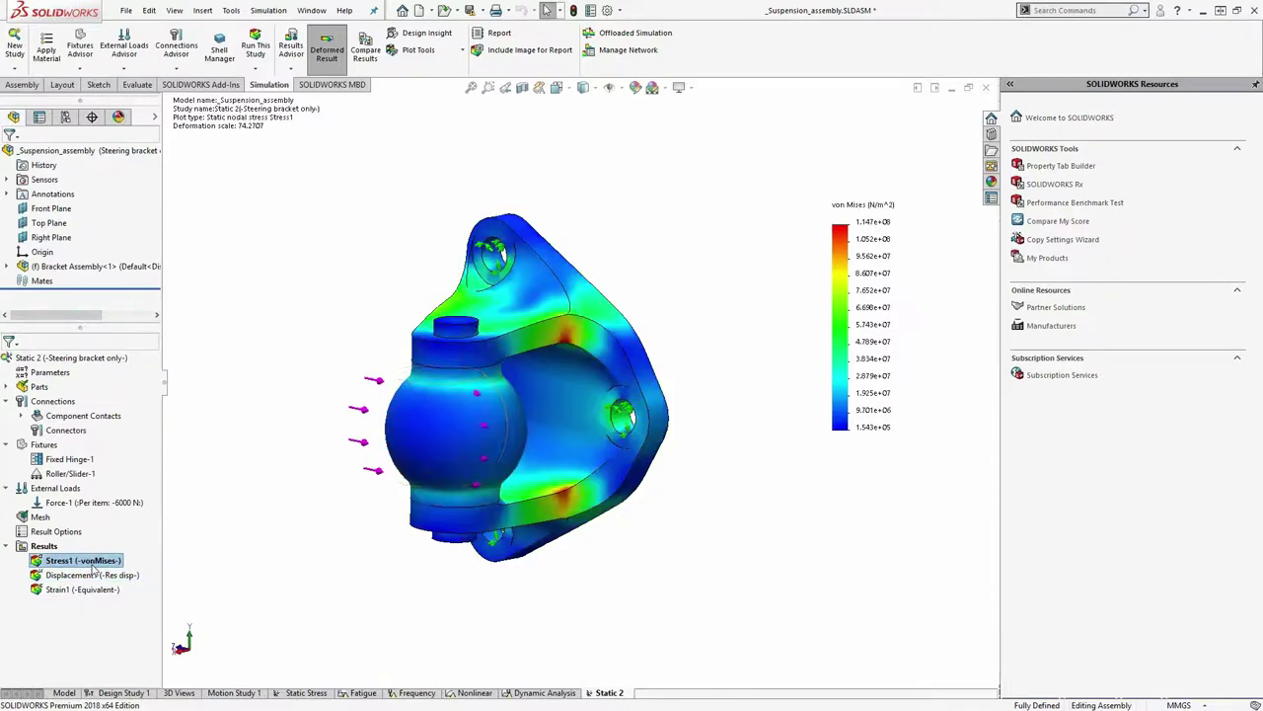
Animate the von Mises stress plot to watch the bracket deform, and close the animation
{"action": "left_click", "coordinate": [420, 49]}
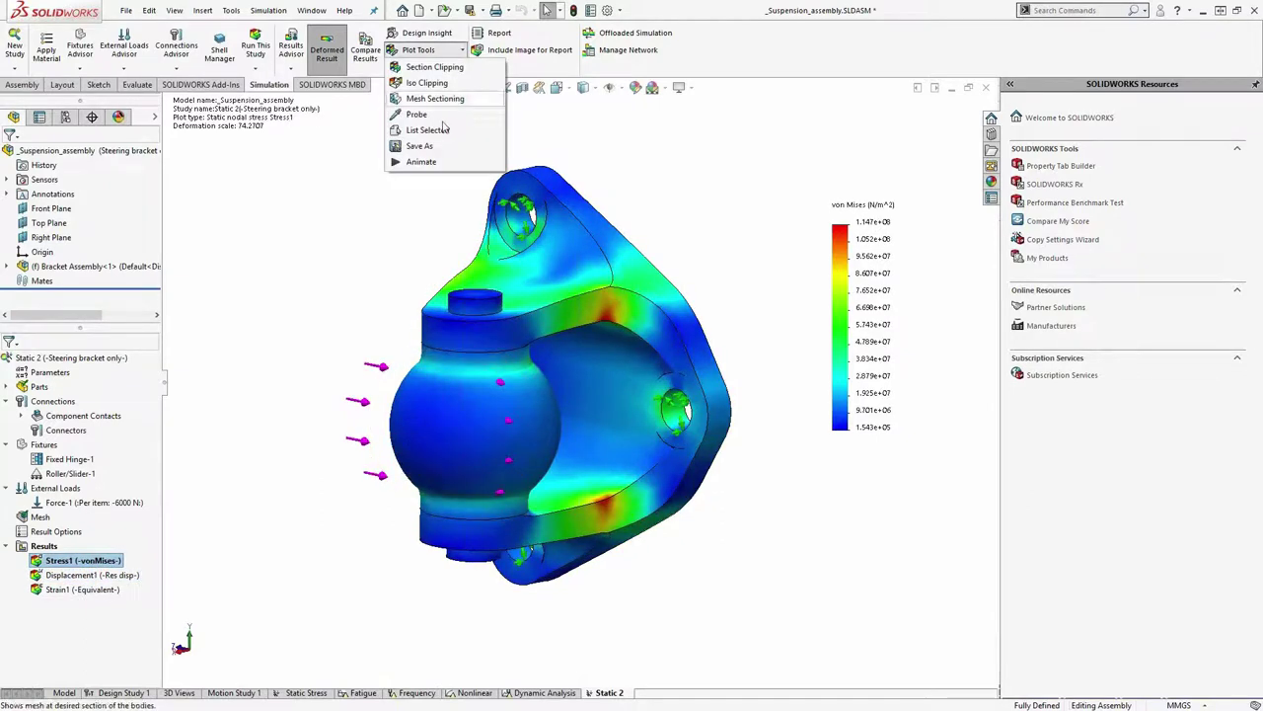
{"action": "left_click", "coordinate": [427, 160]}
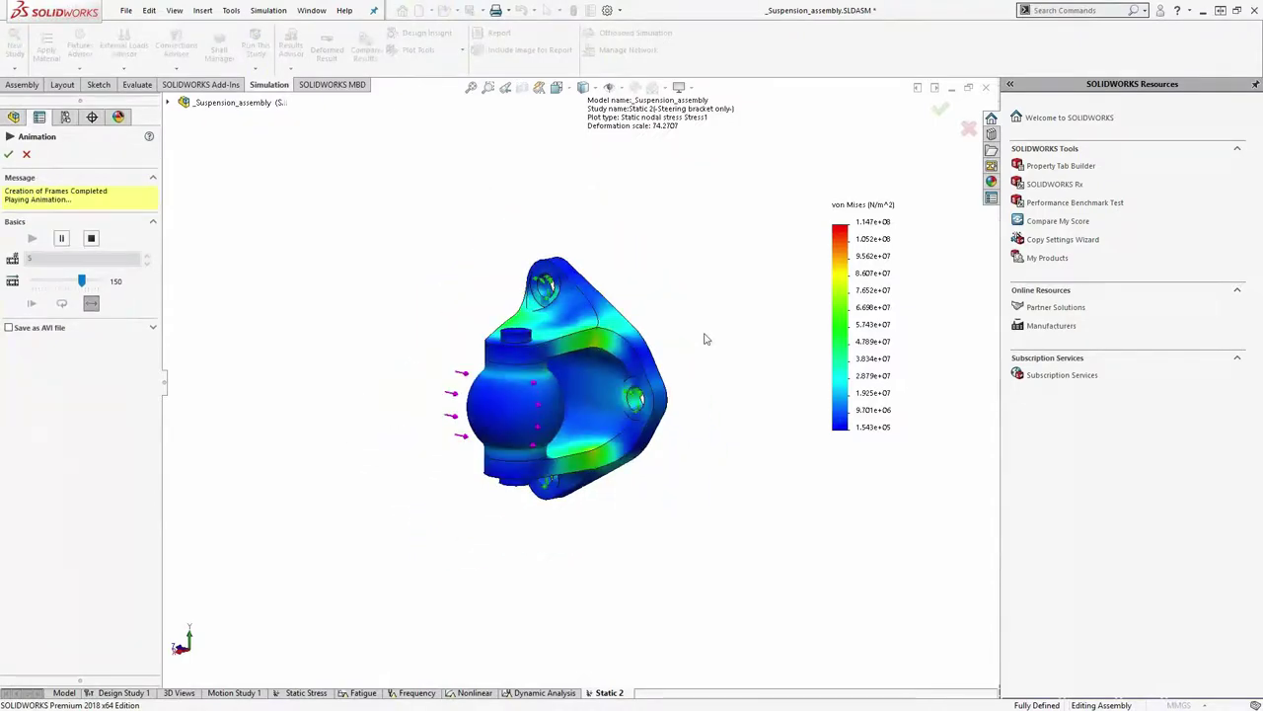
{"action": "middle_click_drag", "start_coordinate": [669, 284], "coordinate": [688, 377]}
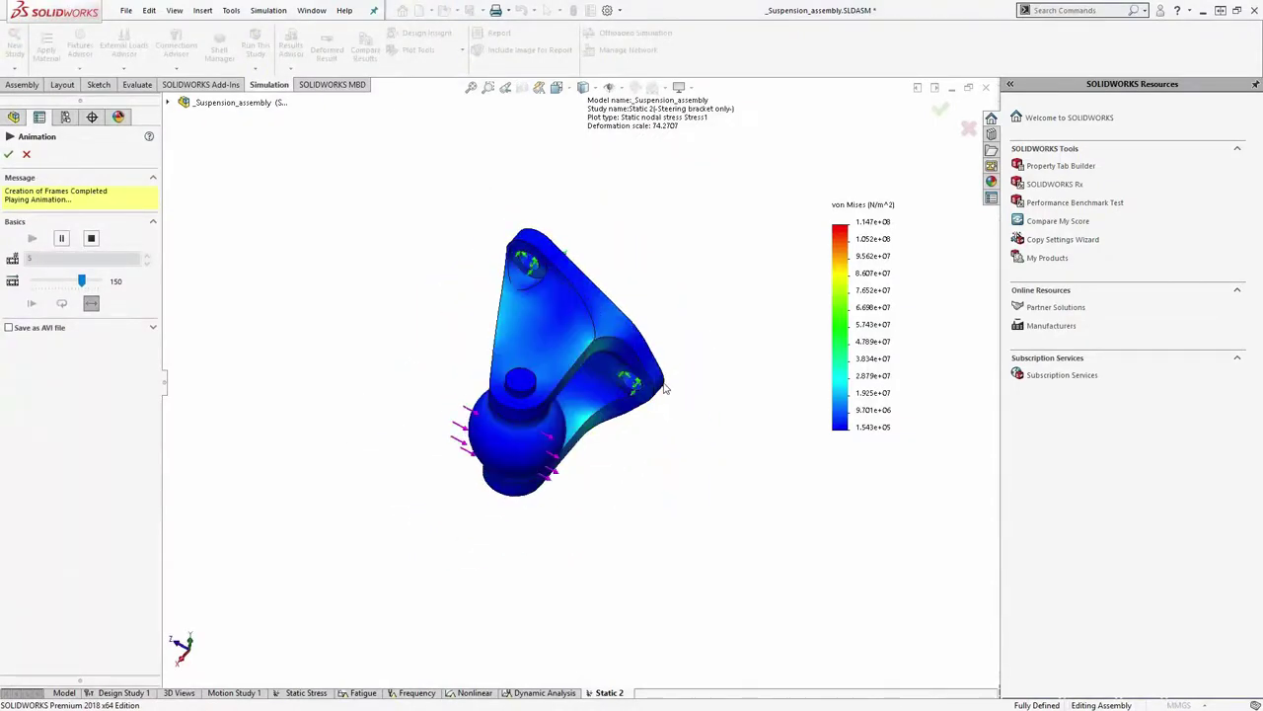
{"action": "left_click", "coordinate": [27, 156]}
Show the maximum stress annotation on the von Mises plot and place its label above the bracket
{"action": "middle_click_drag", "start_coordinate": [266, 222], "coordinate": [757, 268]}
{"action": "double_click", "coordinate": [865, 223]}
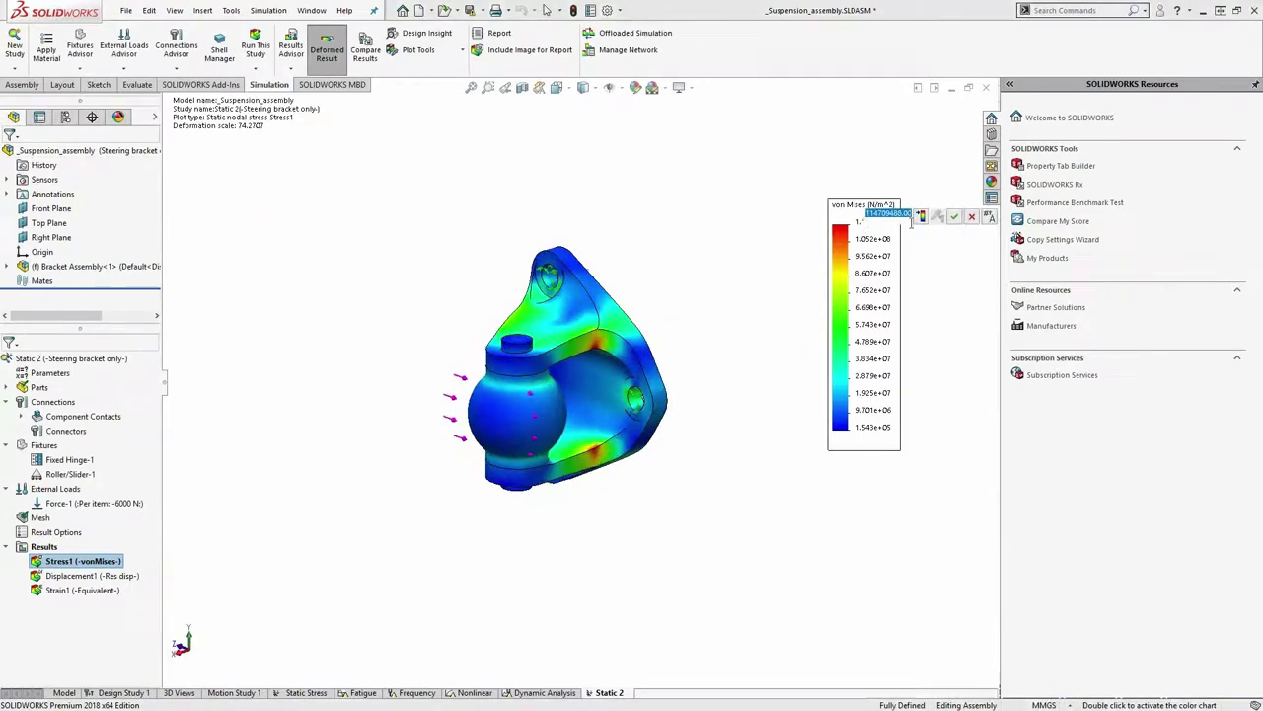
{"action": "left_click", "coordinate": [990, 220]}
{"action": "left_click_drag", "start_coordinate": [646, 366], "coordinate": [686, 254]}
{"action": "middle_click_drag", "start_coordinate": [672, 378], "coordinate": [661, 336]}
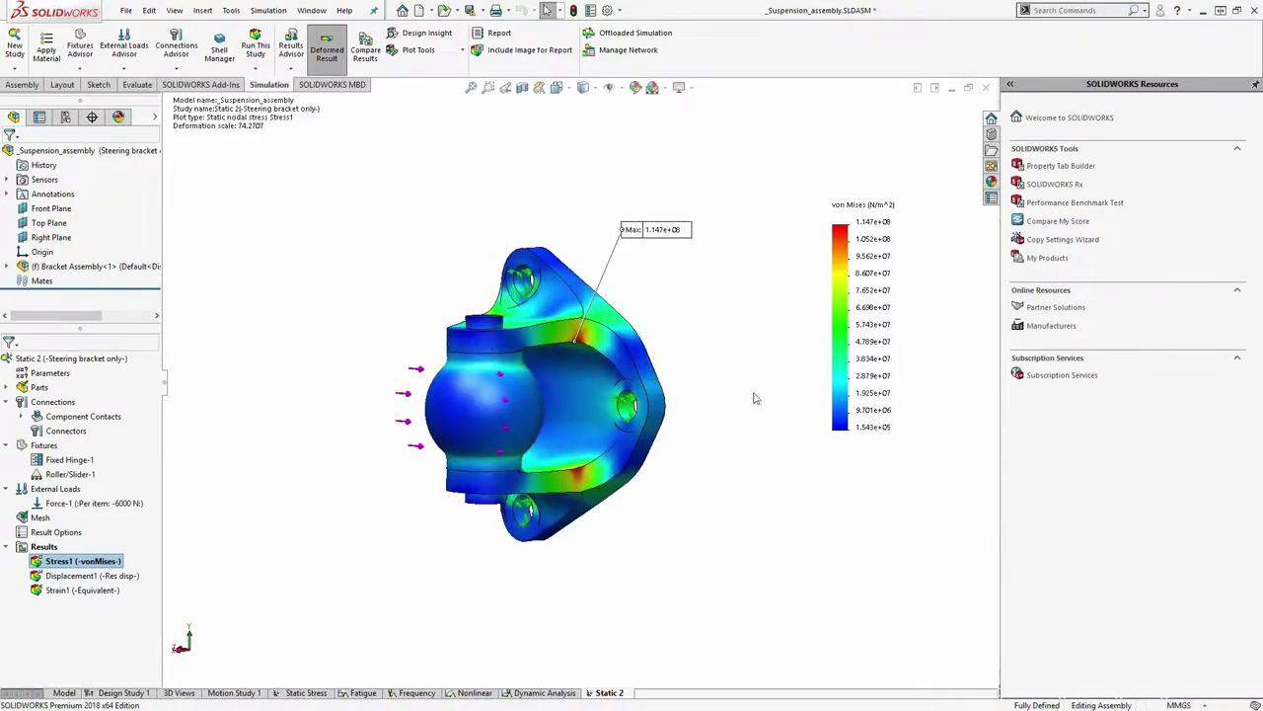
Show the minimum stress annotation on the von Mises plot and place its label beside the bracket, clear of the model
{"action": "double_click", "coordinate": [865, 222]}
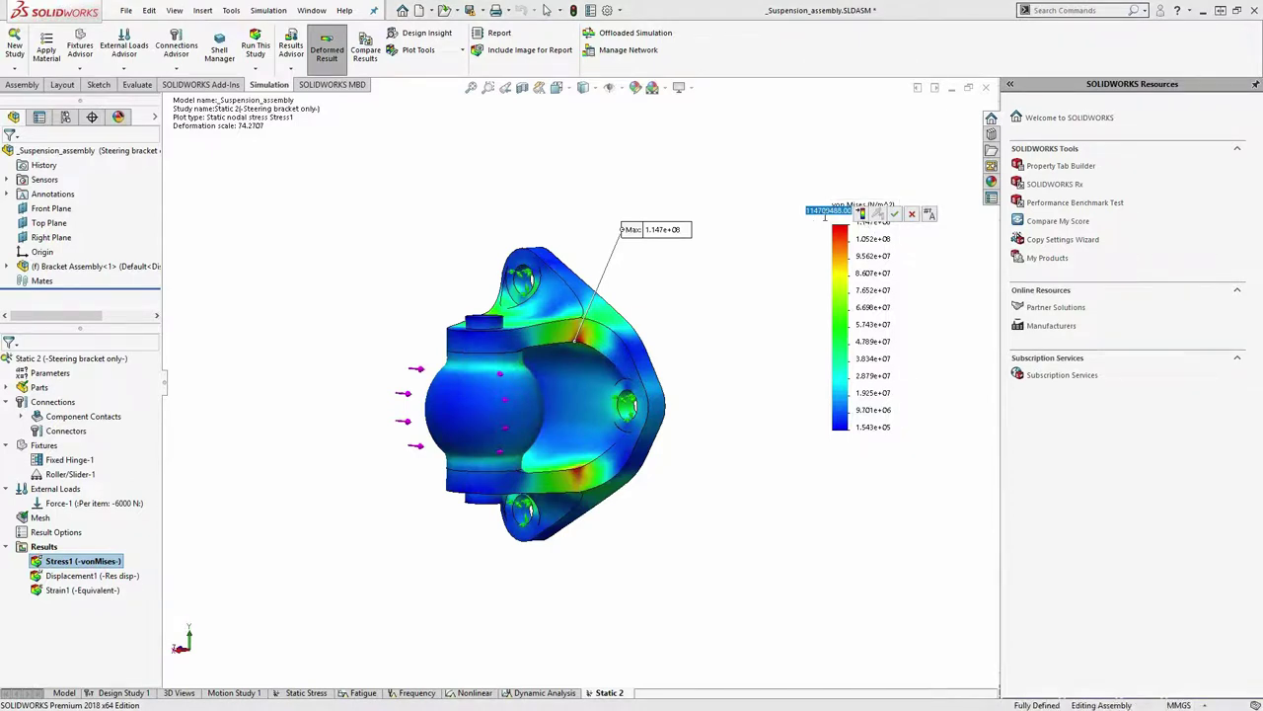
{"action": "left_click", "coordinate": [761, 250]}
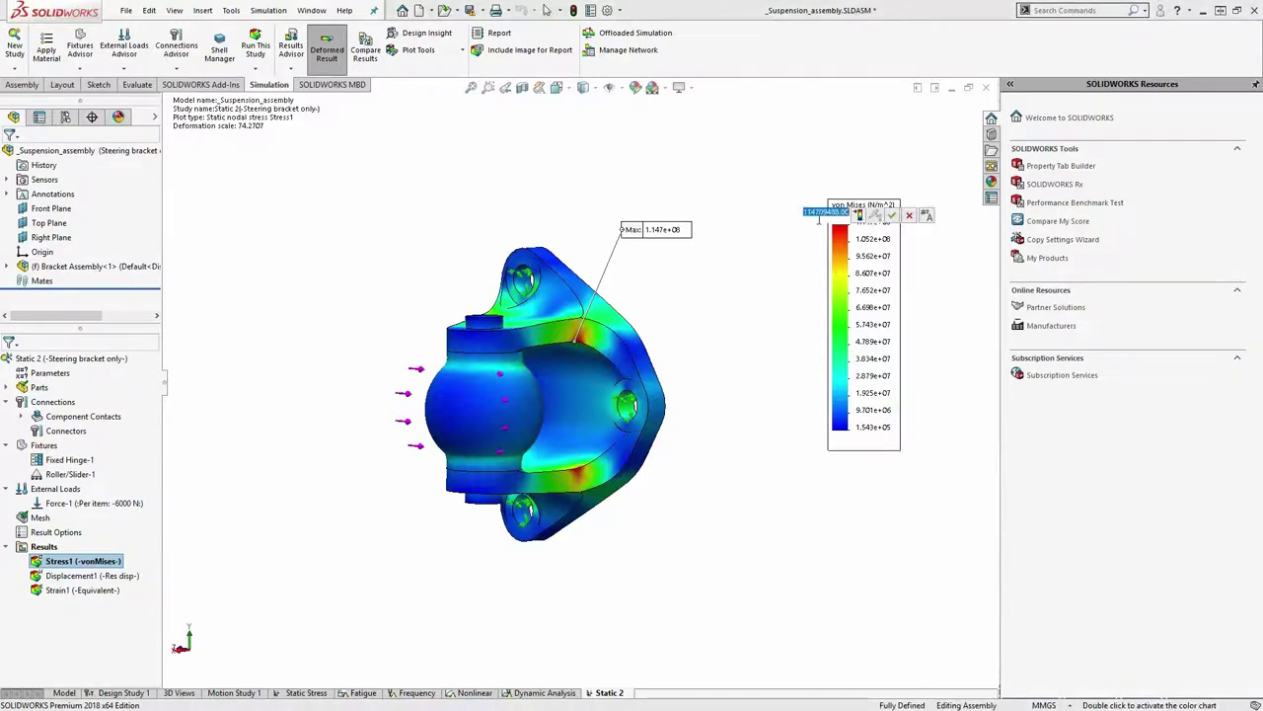
{"action": "double_click", "coordinate": [865, 428]}
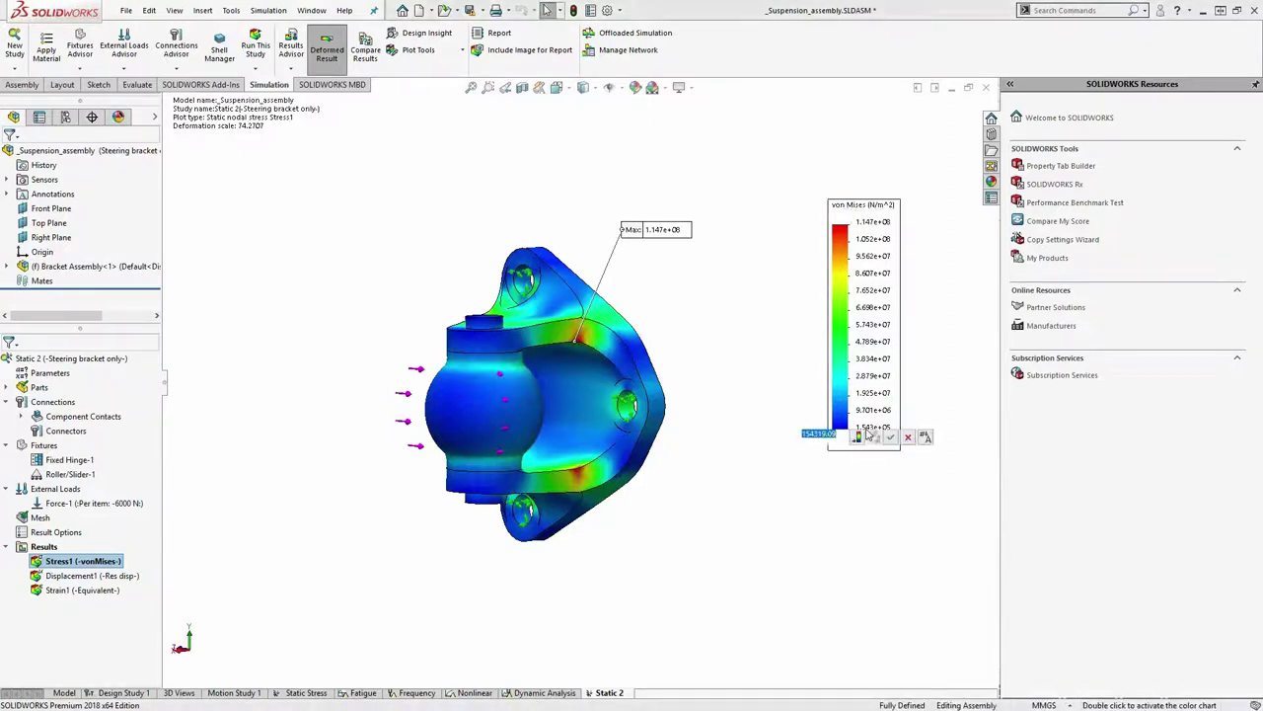
{"action": "middle_click_drag", "start_coordinate": [910, 449], "coordinate": [801, 393]}
{"action": "left_click_drag", "start_coordinate": [523, 364], "coordinate": [388, 301]}
Display the mesh on top of the von Mises stress plot
{"action": "right_click", "coordinate": [863, 229]}
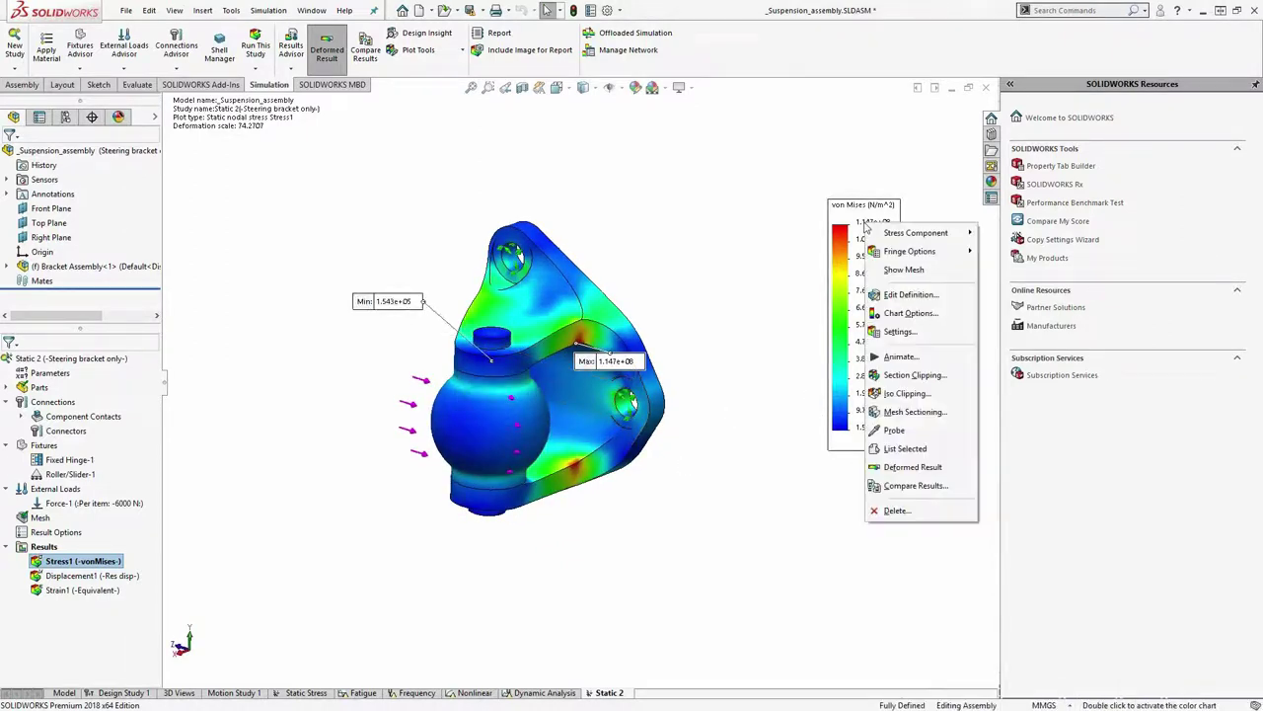
{"action": "left_click", "coordinate": [918, 271]}
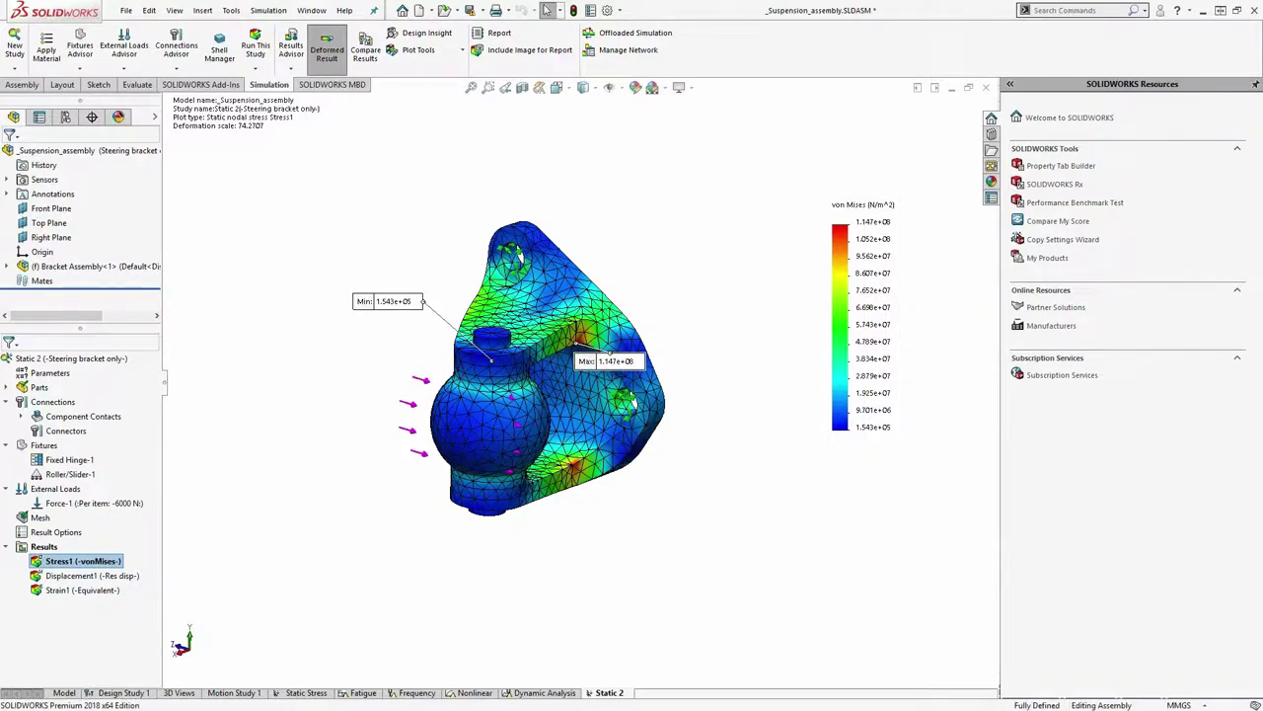
{"action": "middle_click_drag", "start_coordinate": [802, 475], "coordinate": [786, 445]}
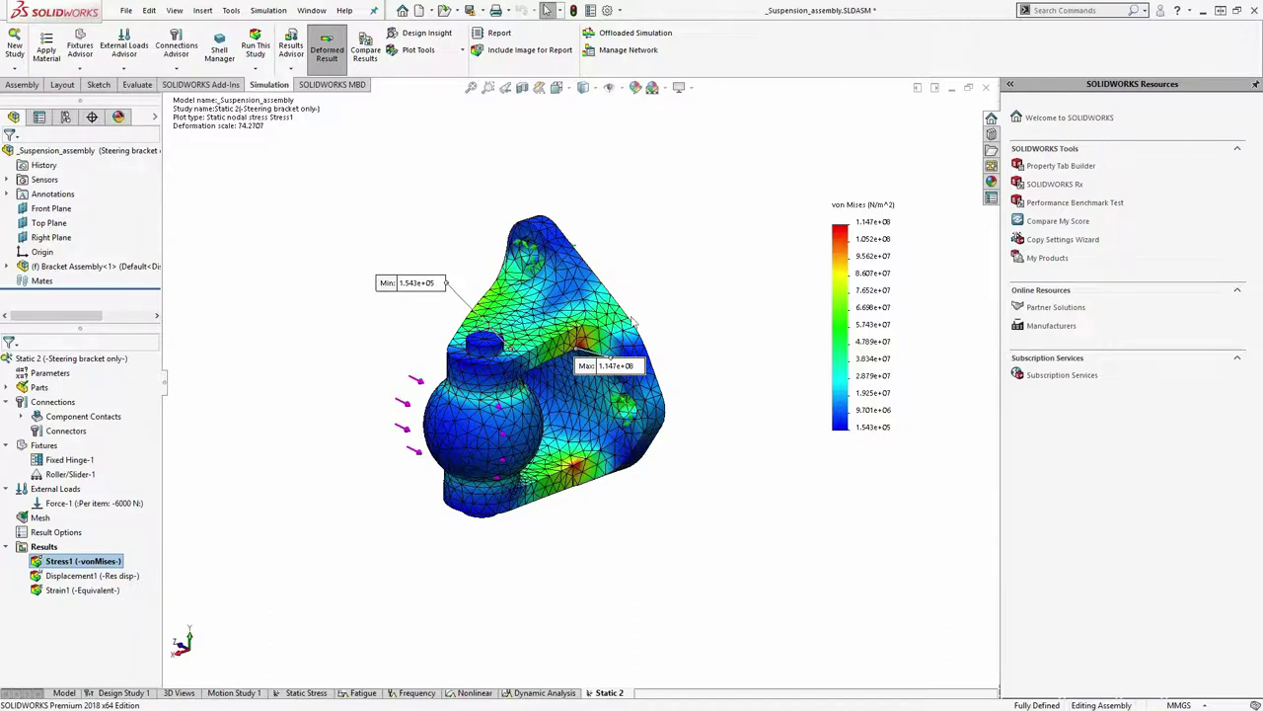
Probe the stress at two nodes on the lower arm's inner edge at its red hot spot, and move both callouts clear of it
{"action": "right_click", "coordinate": [82, 561]}
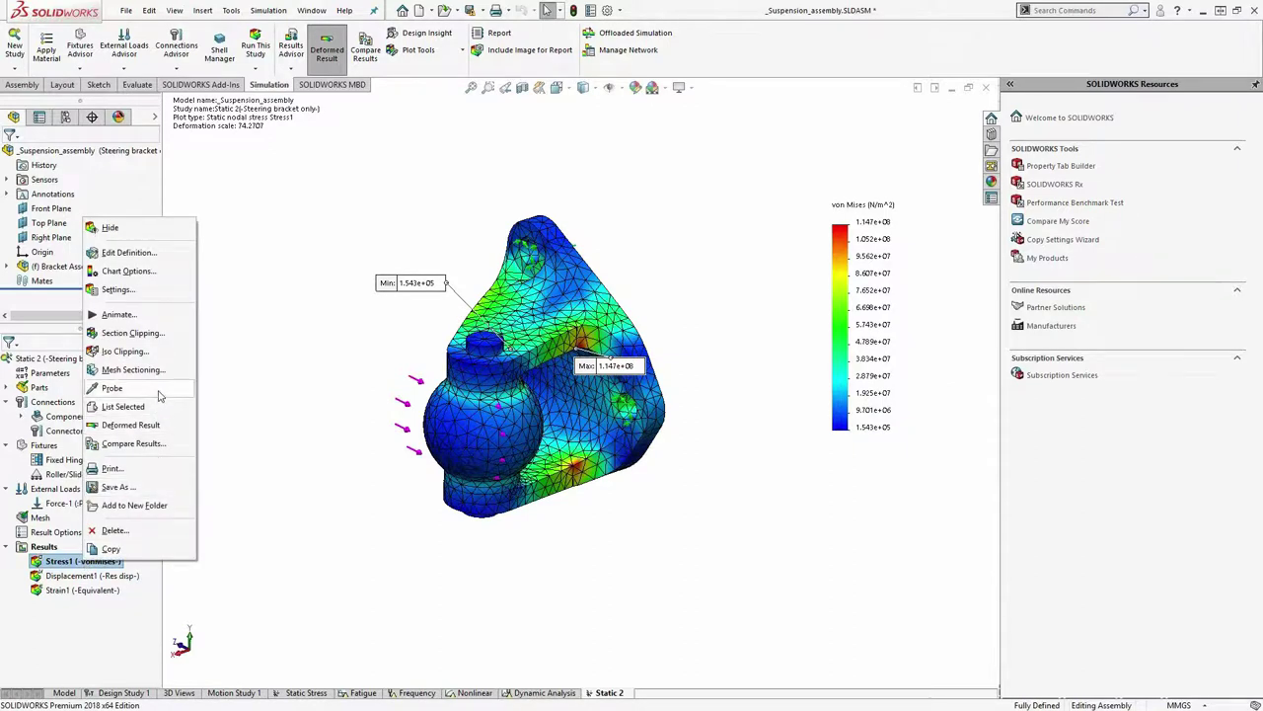
{"action": "left_click", "coordinate": [112, 388]}
{"action": "scroll", "coordinate": [586, 452], "scroll_direction": "down", "scroll_amount": 5}
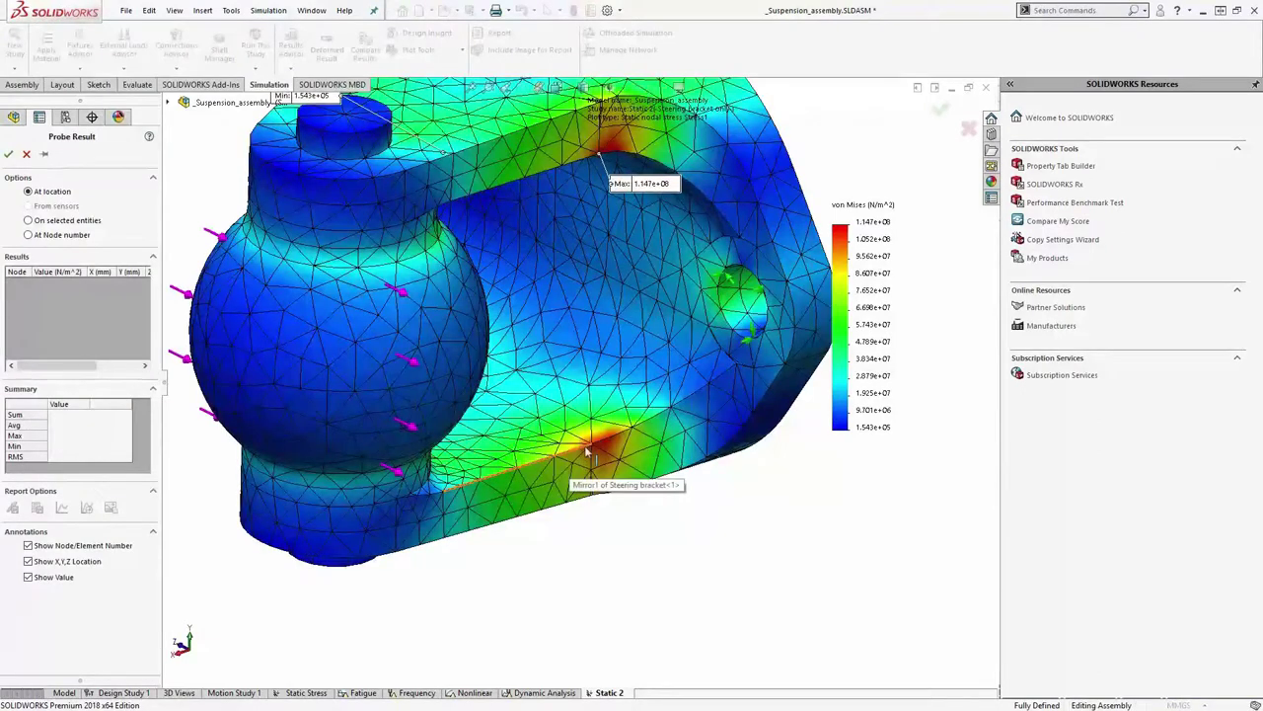
{"action": "left_click", "coordinate": [588, 452]}
{"action": "left_click", "coordinate": [617, 438]}
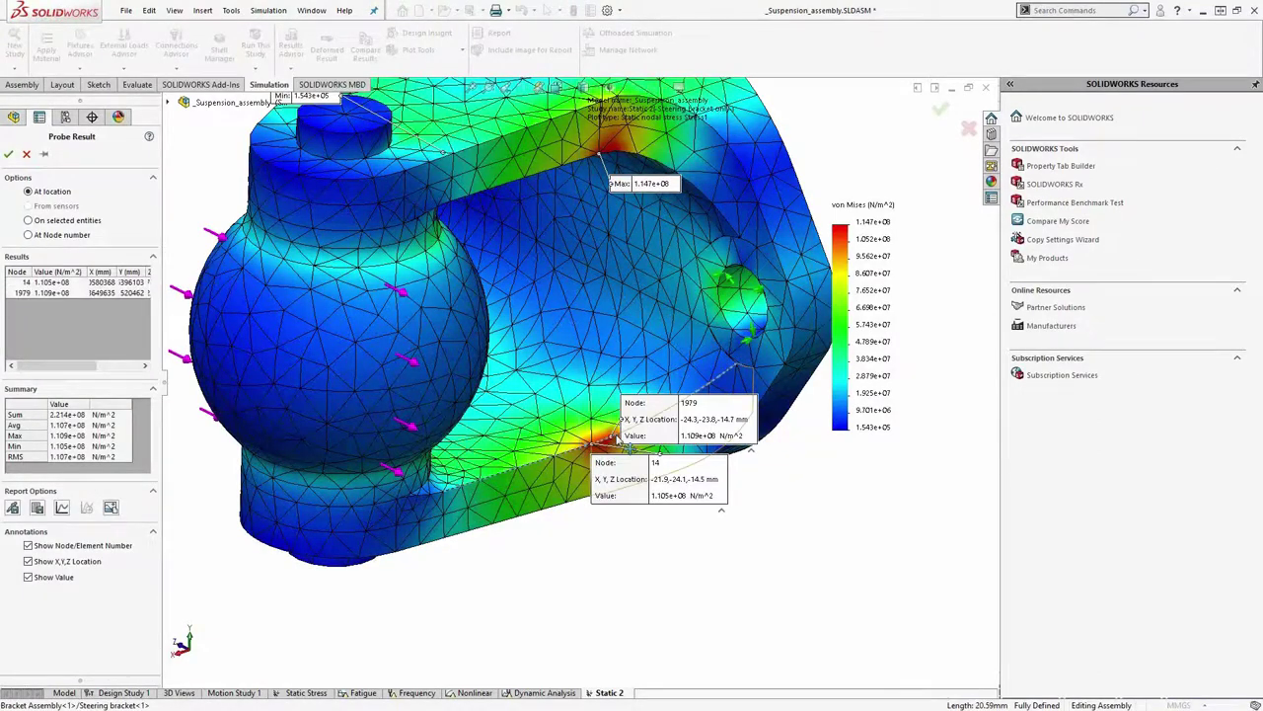
{"action": "left_click_drag", "start_coordinate": [666, 503], "coordinate": [648, 565]}
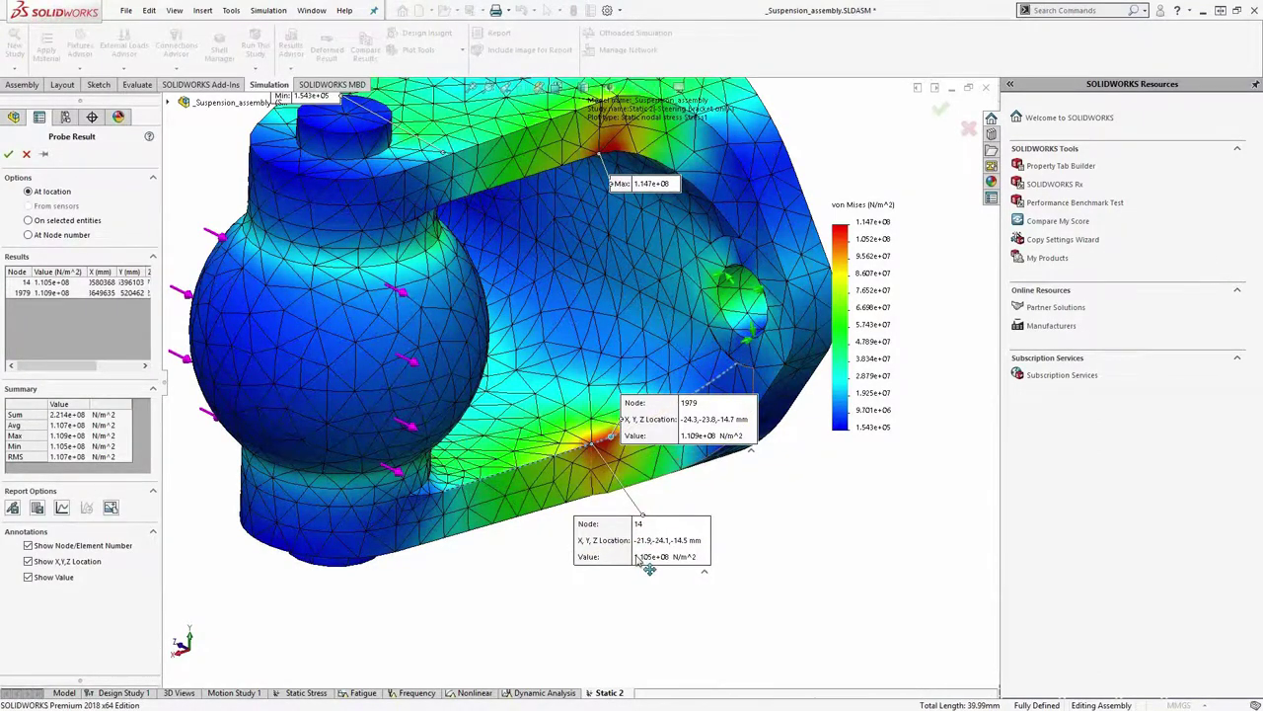
{"action": "left_click_drag", "start_coordinate": [690, 411], "coordinate": [769, 437]}
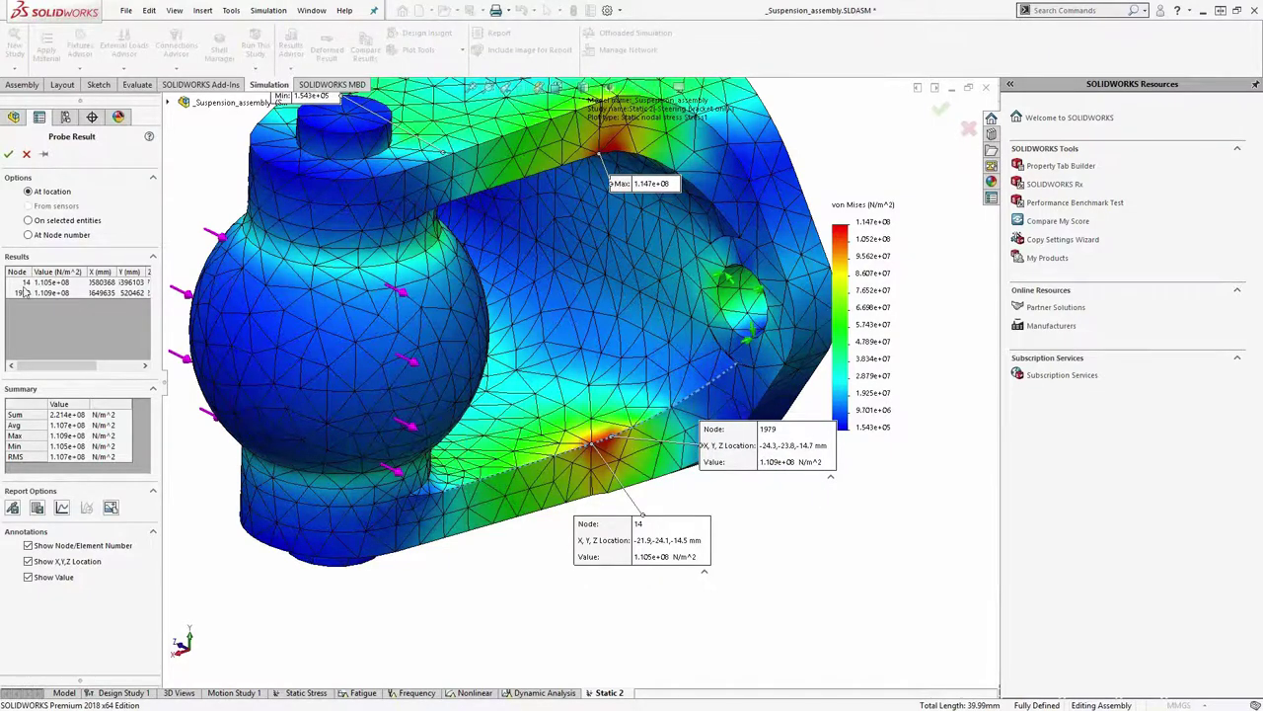
Probe the stress along the lower arm's inner edge as a selected entity, examine its edge plot, and close the probe
{"action": "left_click", "coordinate": [56, 222]}
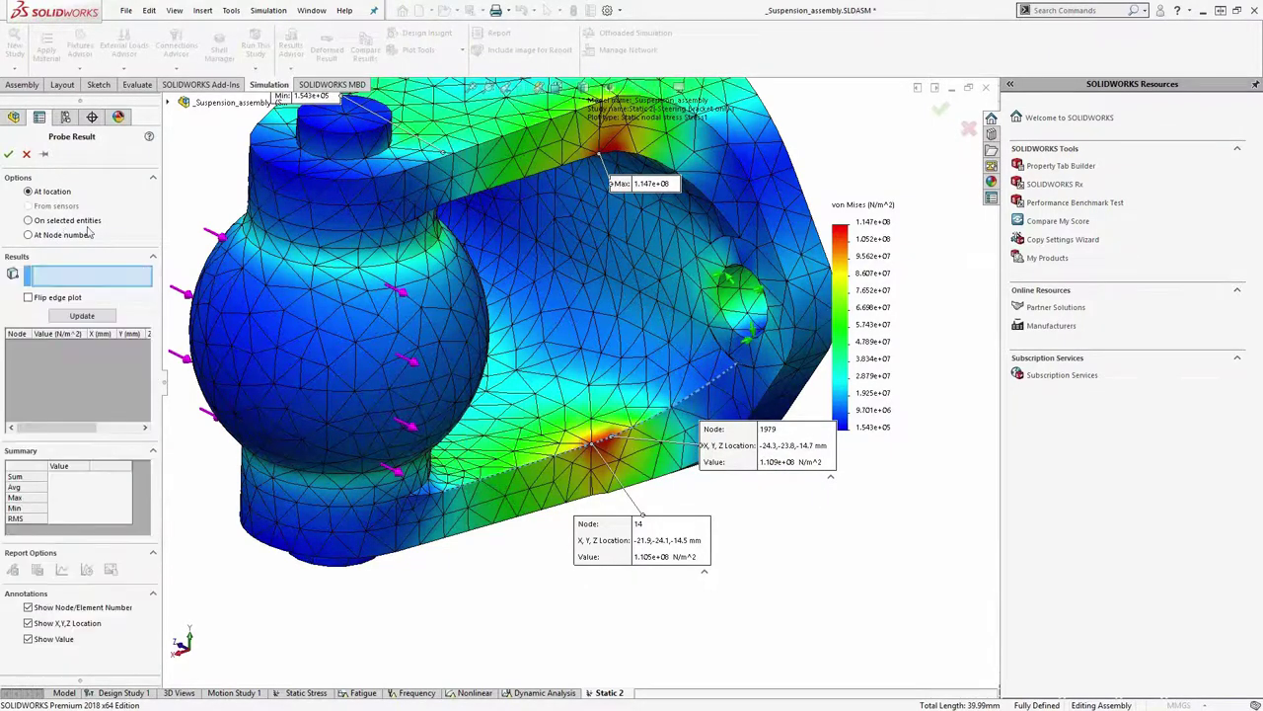
{"action": "left_click", "coordinate": [598, 447]}
{"action": "left_click", "coordinate": [85, 315]}
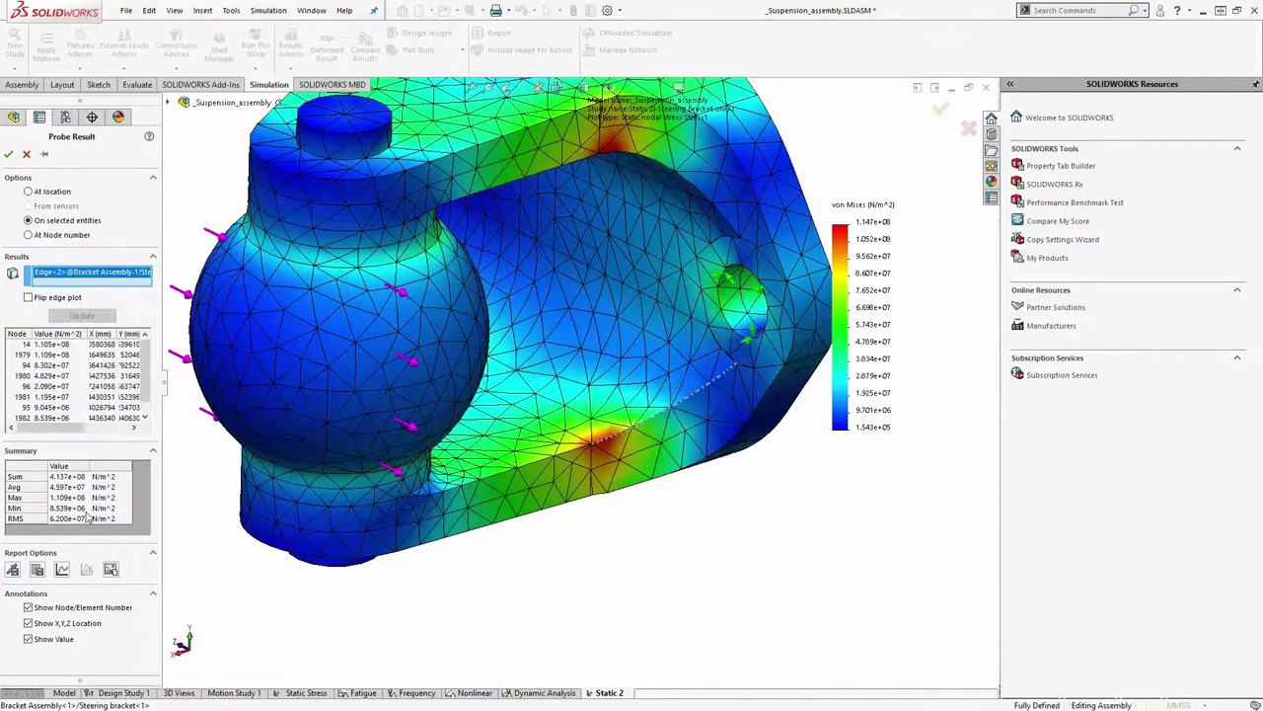
{"action": "left_click", "coordinate": [63, 570]}
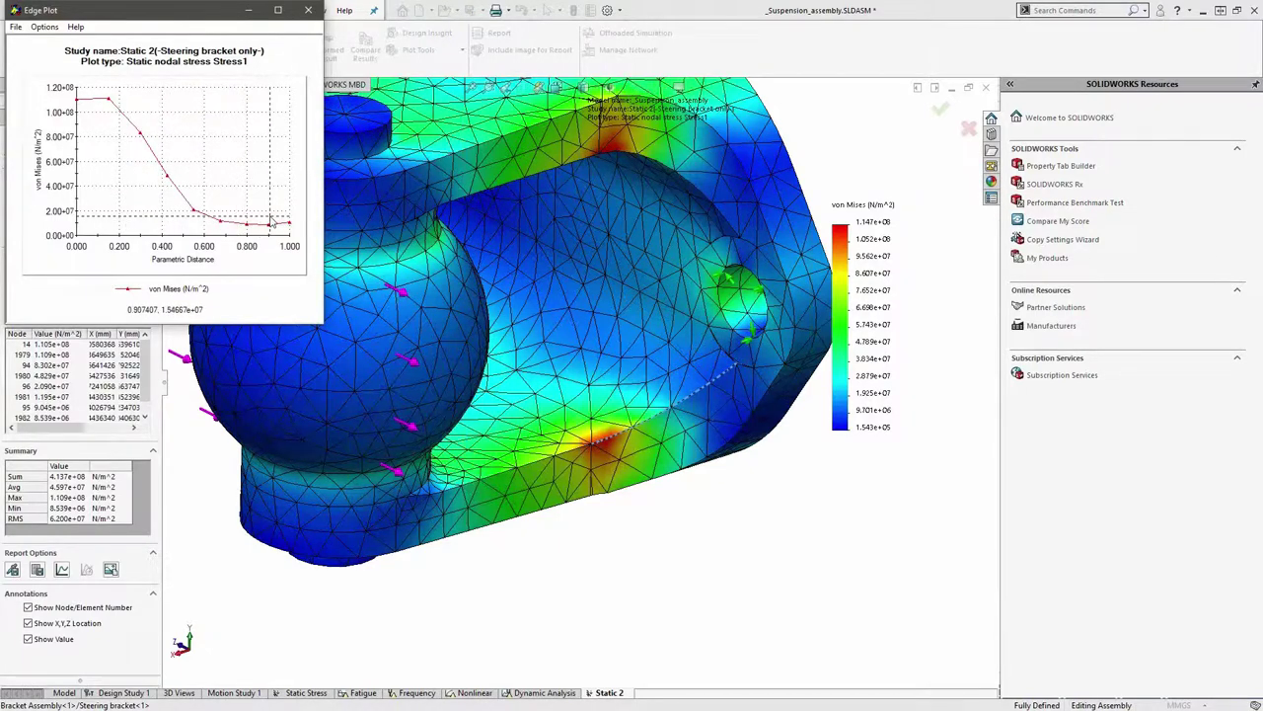
{"action": "left_click_drag", "start_coordinate": [180, 20], "coordinate": [214, 68]}
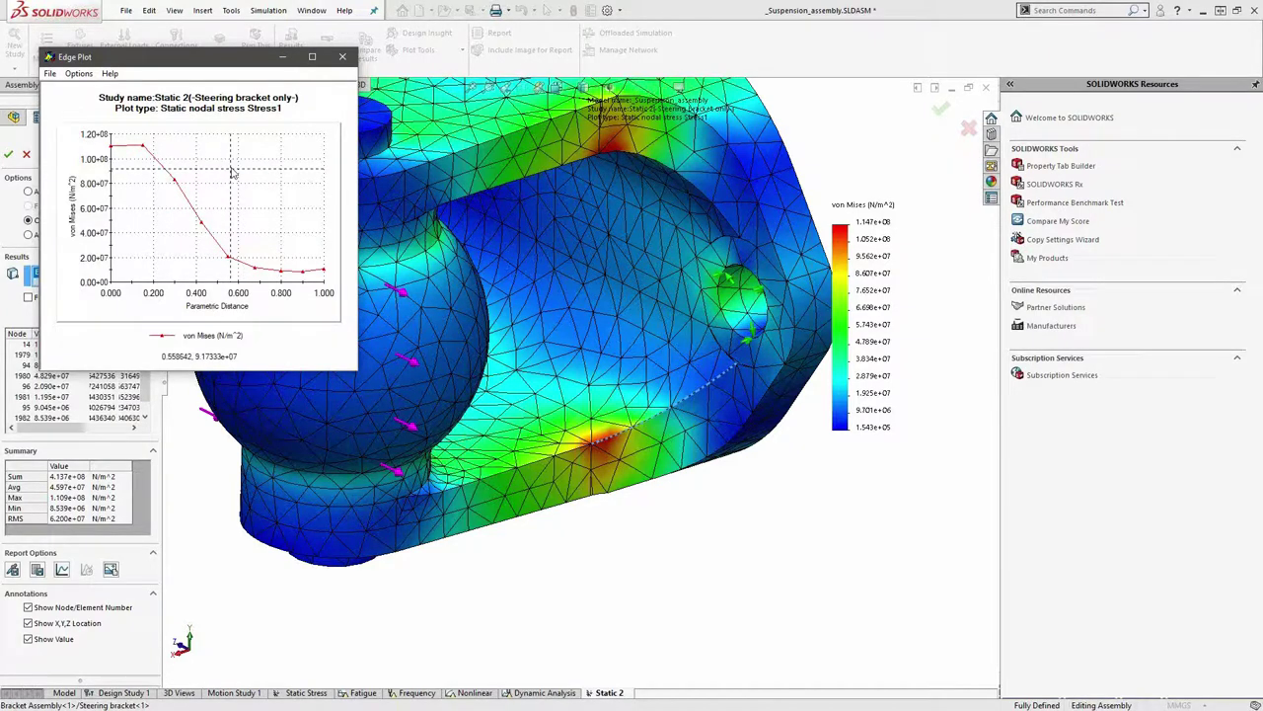
{"action": "left_click", "coordinate": [341, 57]}
{"action": "left_click", "coordinate": [27, 156]}
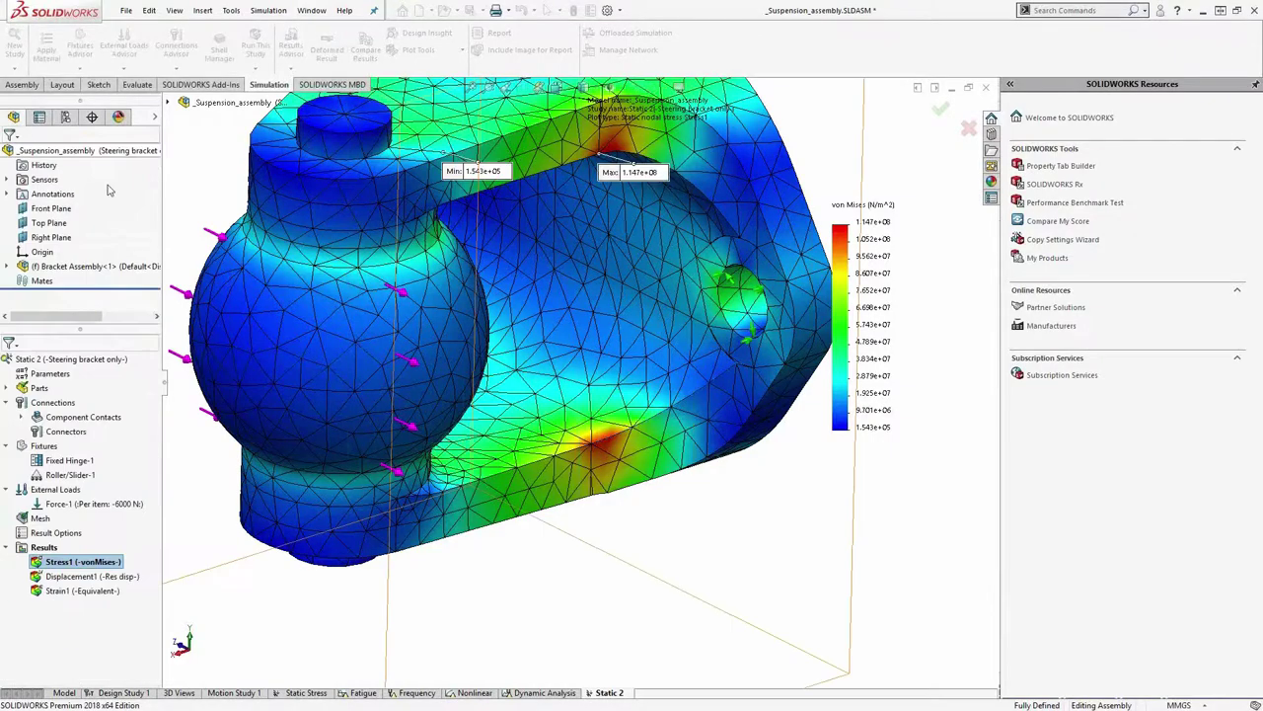
Display the resultant displacement plot, animate it to check how the bracket moves, and close the animation
{"action": "key", "text": "ctrl+7"}
{"action": "scroll", "coordinate": [686, 189], "scroll_direction": "down", "scroll_amount": 3}
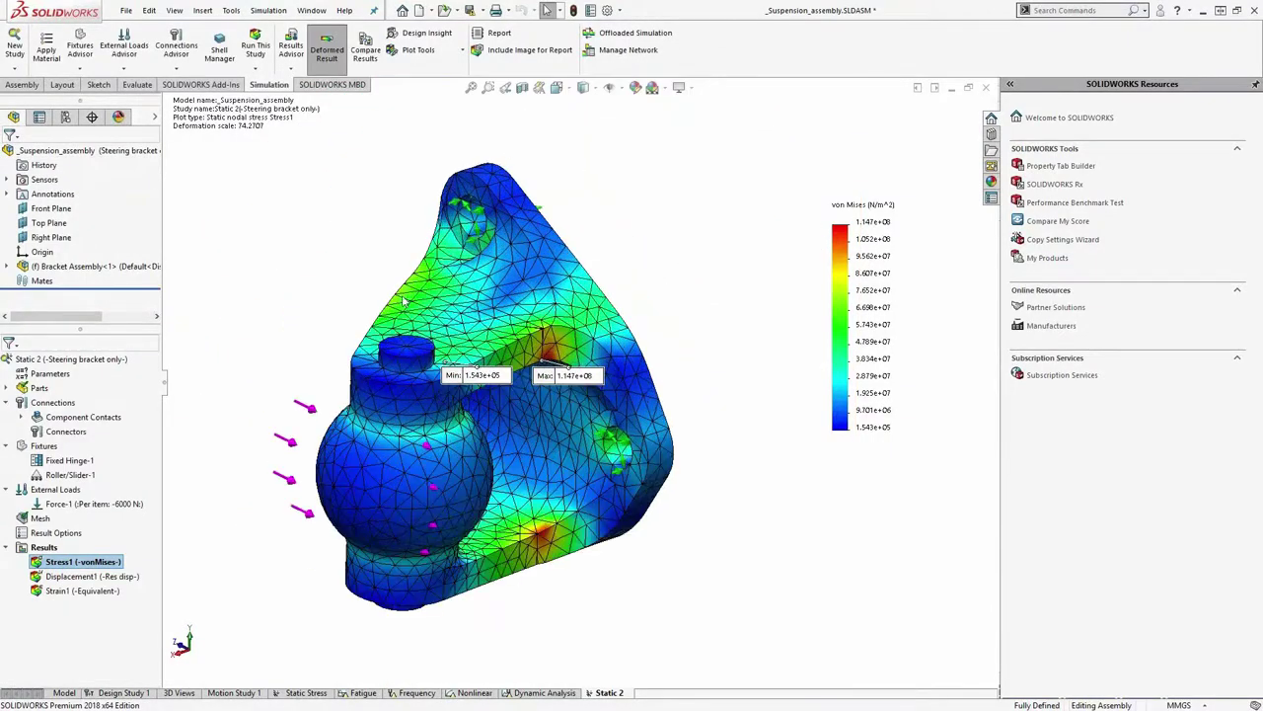
{"action": "double_click", "coordinate": [61, 580]}
{"action": "middle_click_drag", "start_coordinate": [533, 345], "coordinate": [539, 259]}
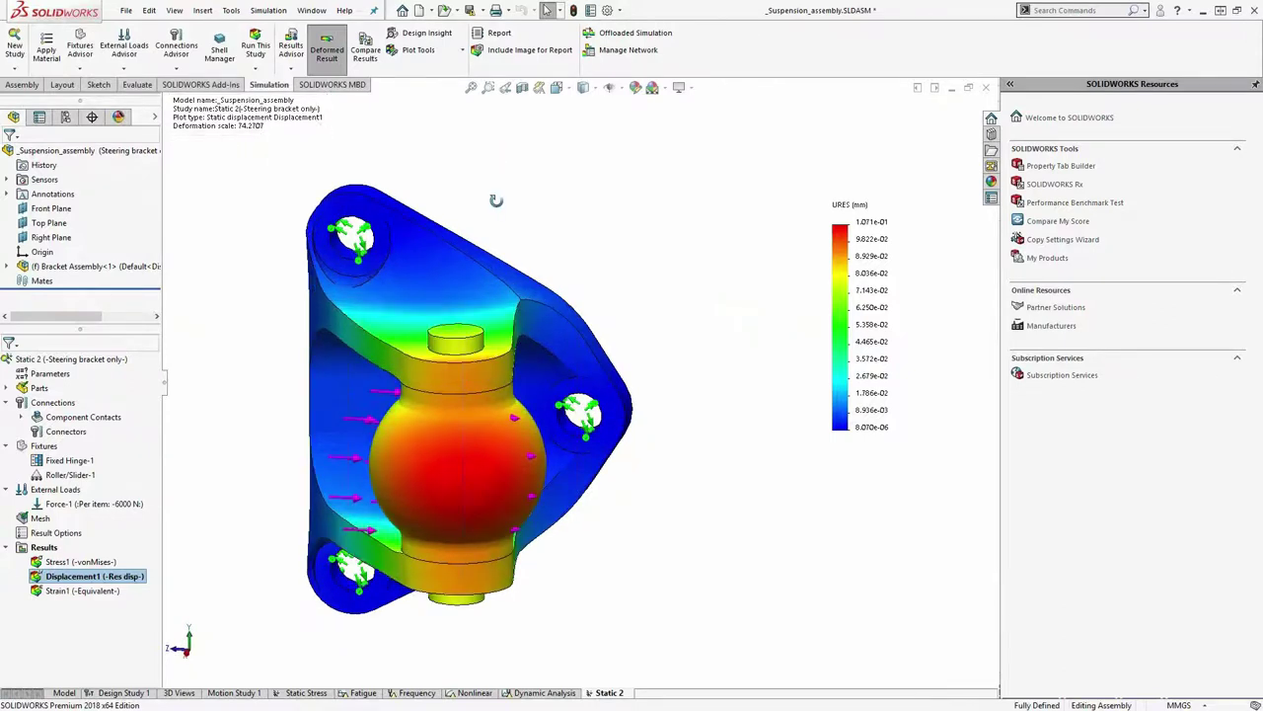
{"action": "key", "text": "ctrl+7"}
{"action": "left_click", "coordinate": [428, 54]}
{"action": "left_click", "coordinate": [419, 161]}
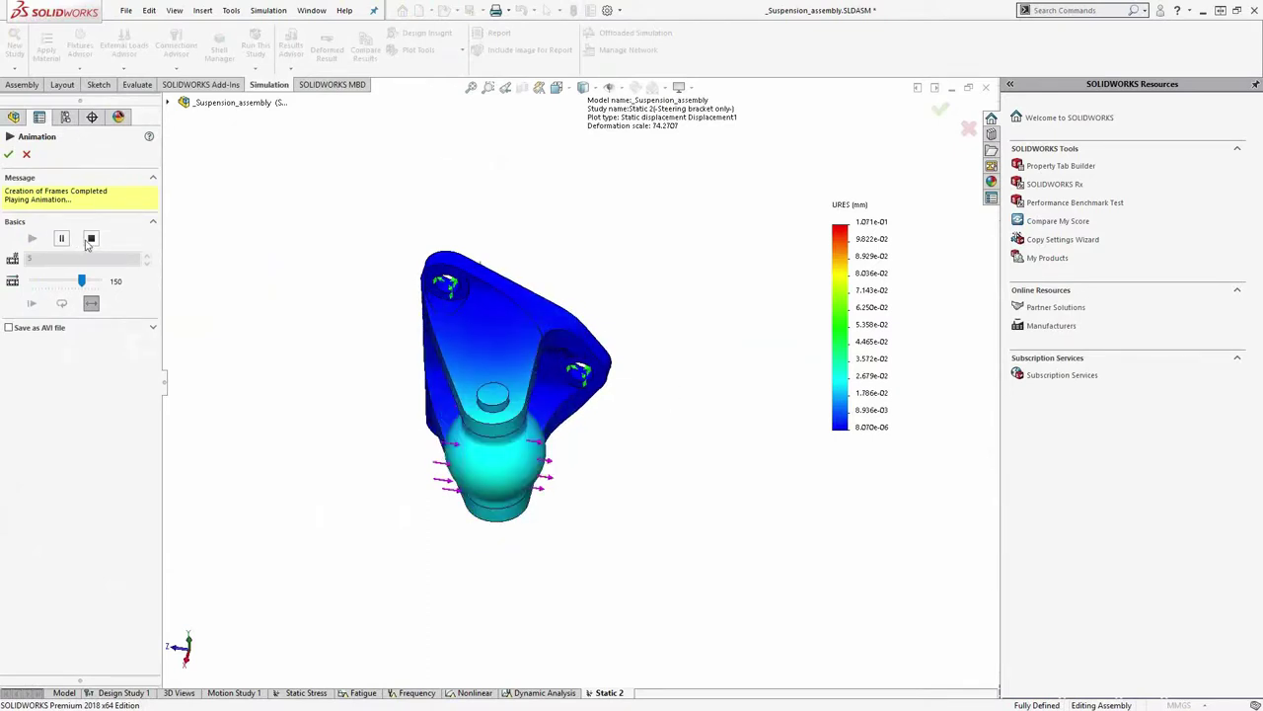
{"action": "left_click", "coordinate": [26, 154]}
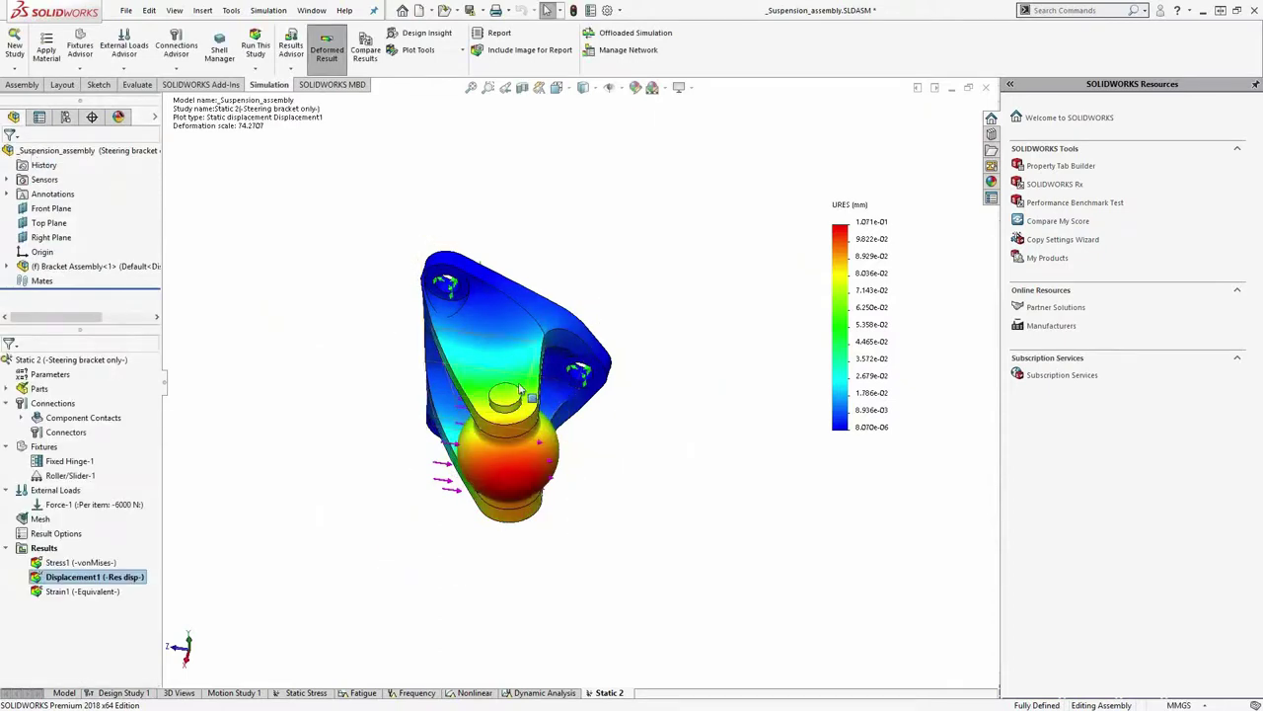
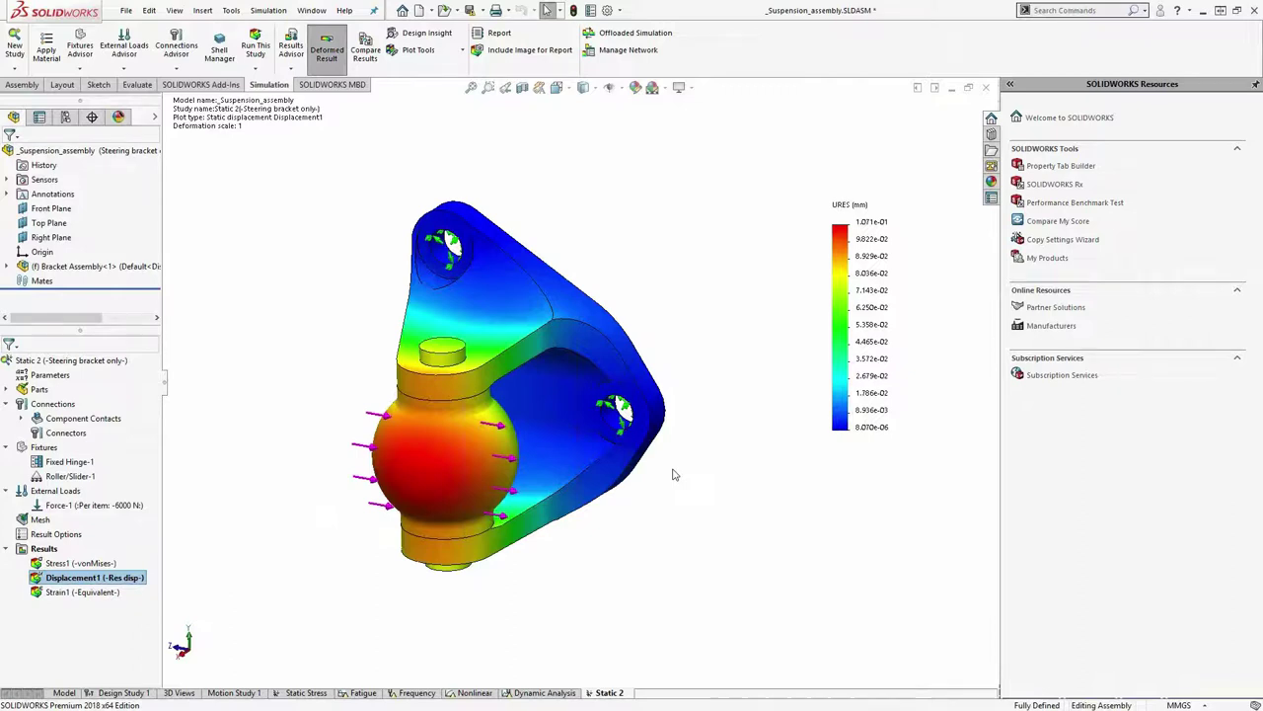
Return to the von Mises stress plot and define an automatic factor of safety plot for all bodies with an upper limit of 10
{"action": "middle_click_drag", "start_coordinate": [663, 472], "coordinate": [632, 487]}
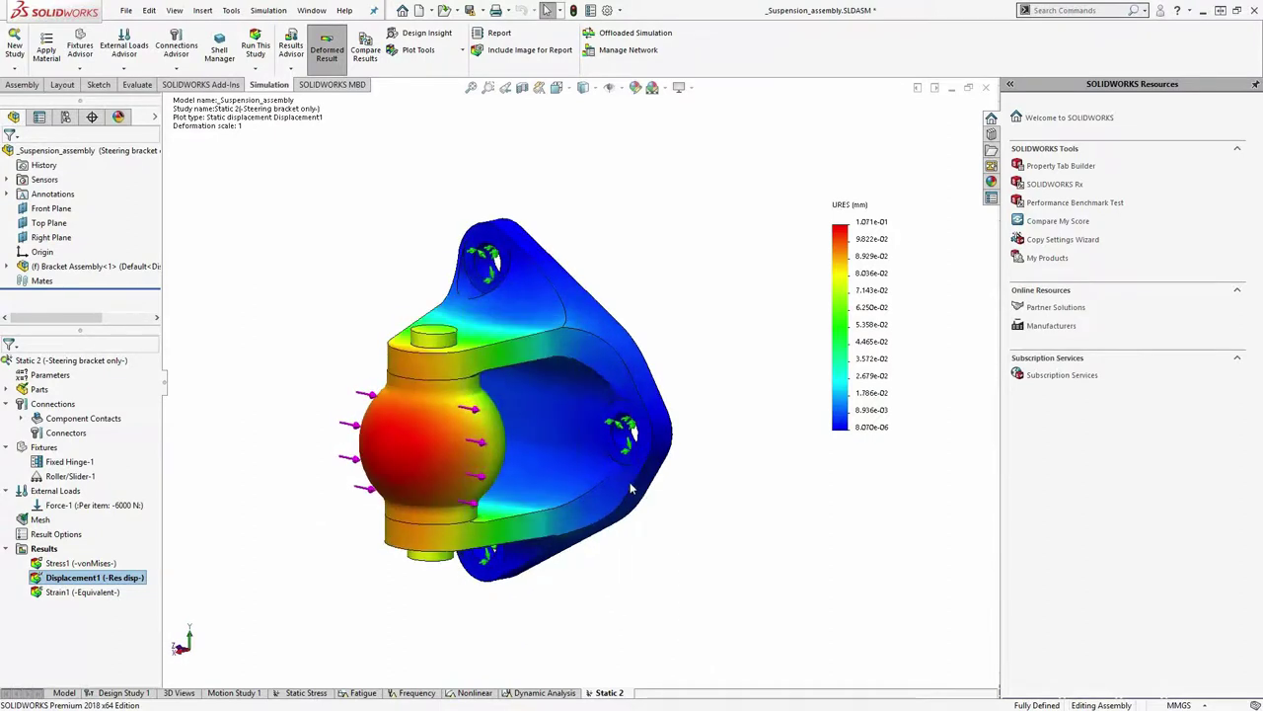
{"action": "double_click", "coordinate": [84, 565]}
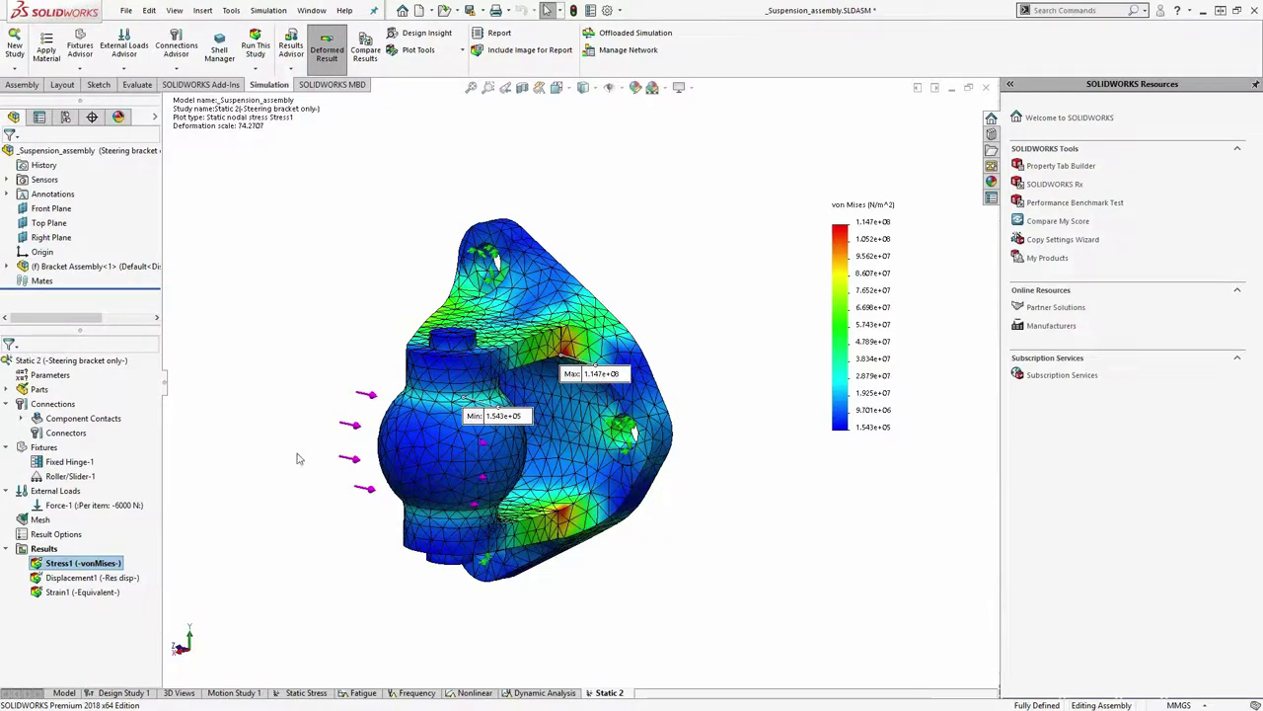
{"action": "right_click", "coordinate": [49, 549]}
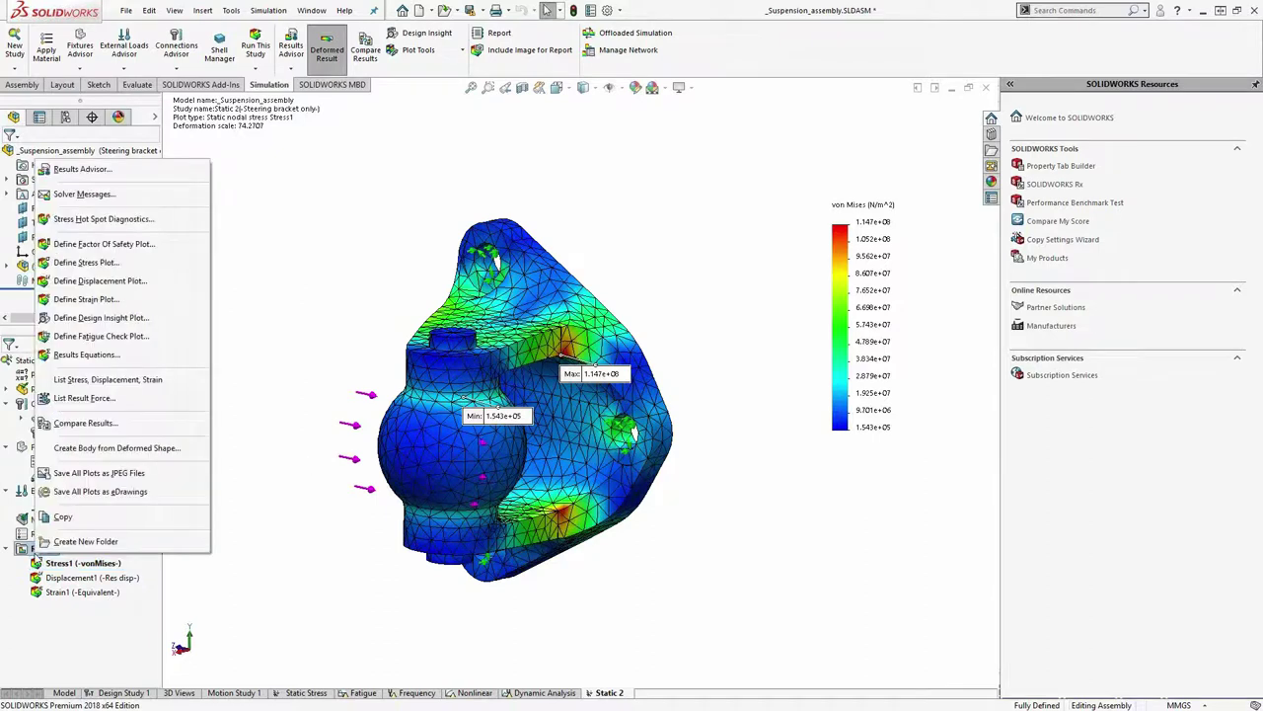
{"action": "left_click", "coordinate": [141, 248]}
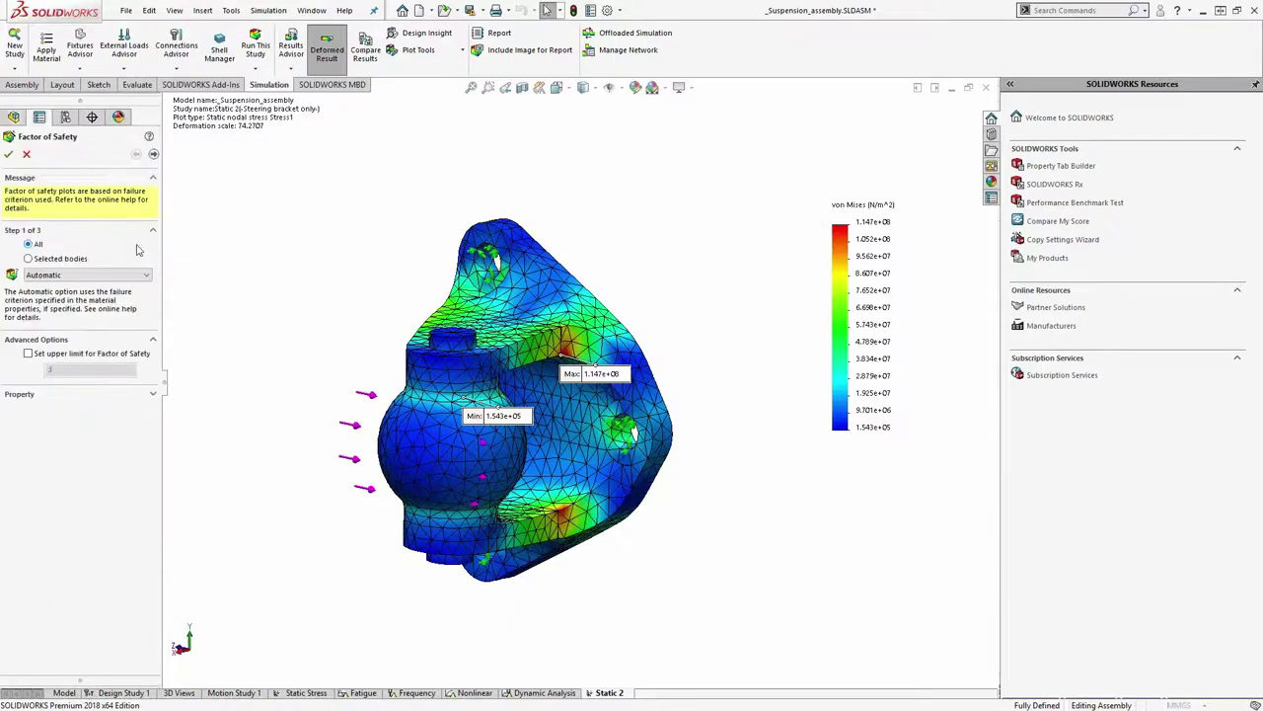
{"action": "left_click", "coordinate": [74, 354]}
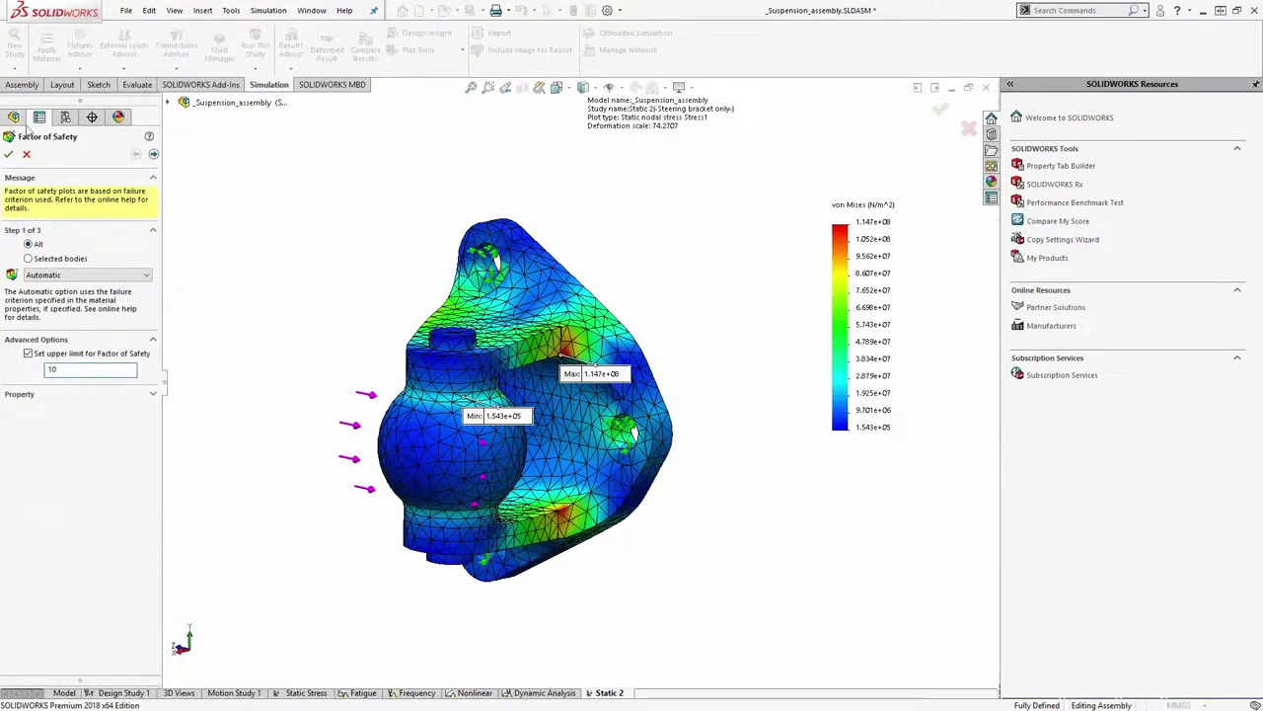
{"action": "left_click", "coordinate": [8, 154]}
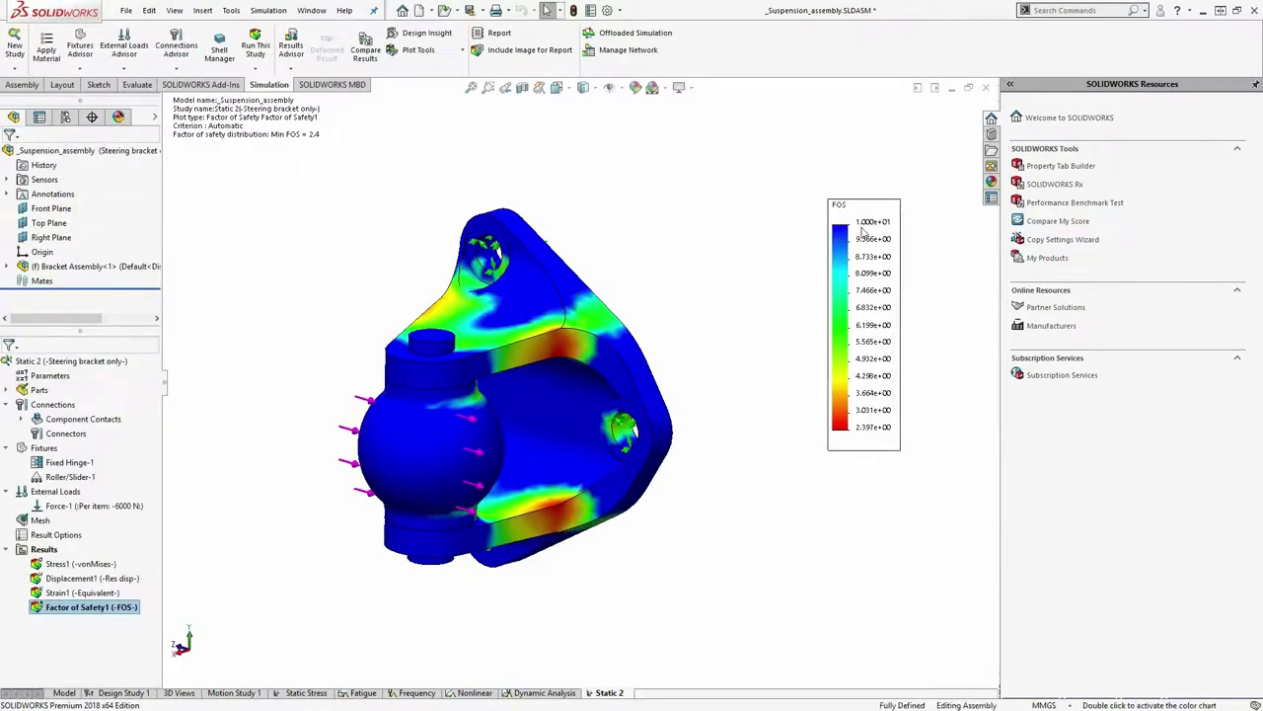
Show the minimum value annotation on the factor of safety plot and move its callout clear of the bracket
{"action": "double_click", "coordinate": [872, 431]}
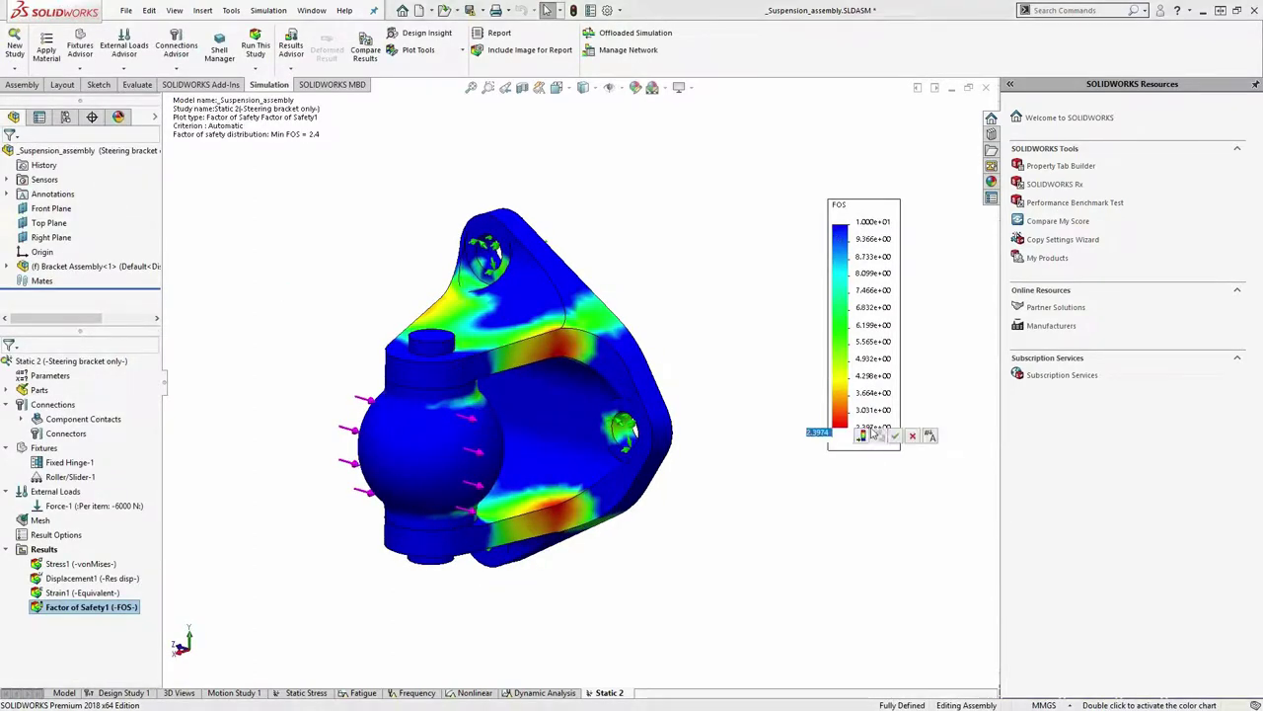
{"action": "left_click", "coordinate": [928, 435]}
{"action": "left_click_drag", "start_coordinate": [604, 361], "coordinate": [743, 460]}
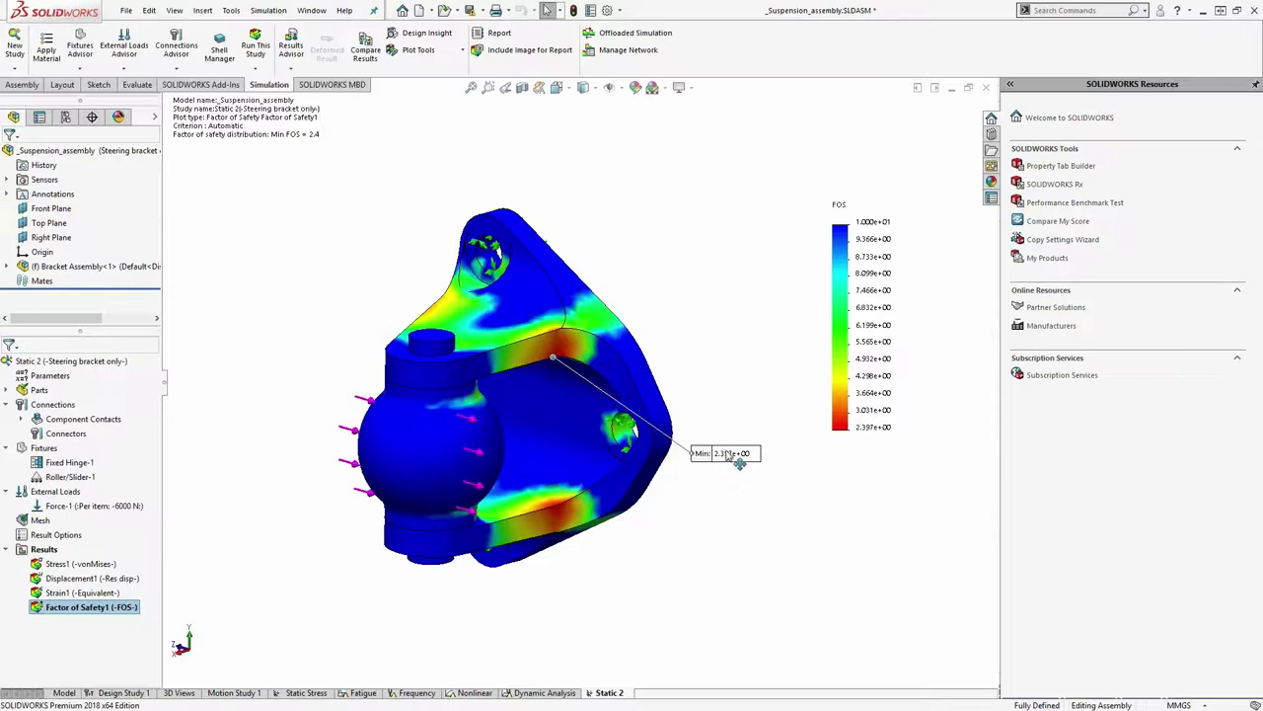
{"action": "middle_click_drag", "start_coordinate": [718, 527], "coordinate": [747, 534]}
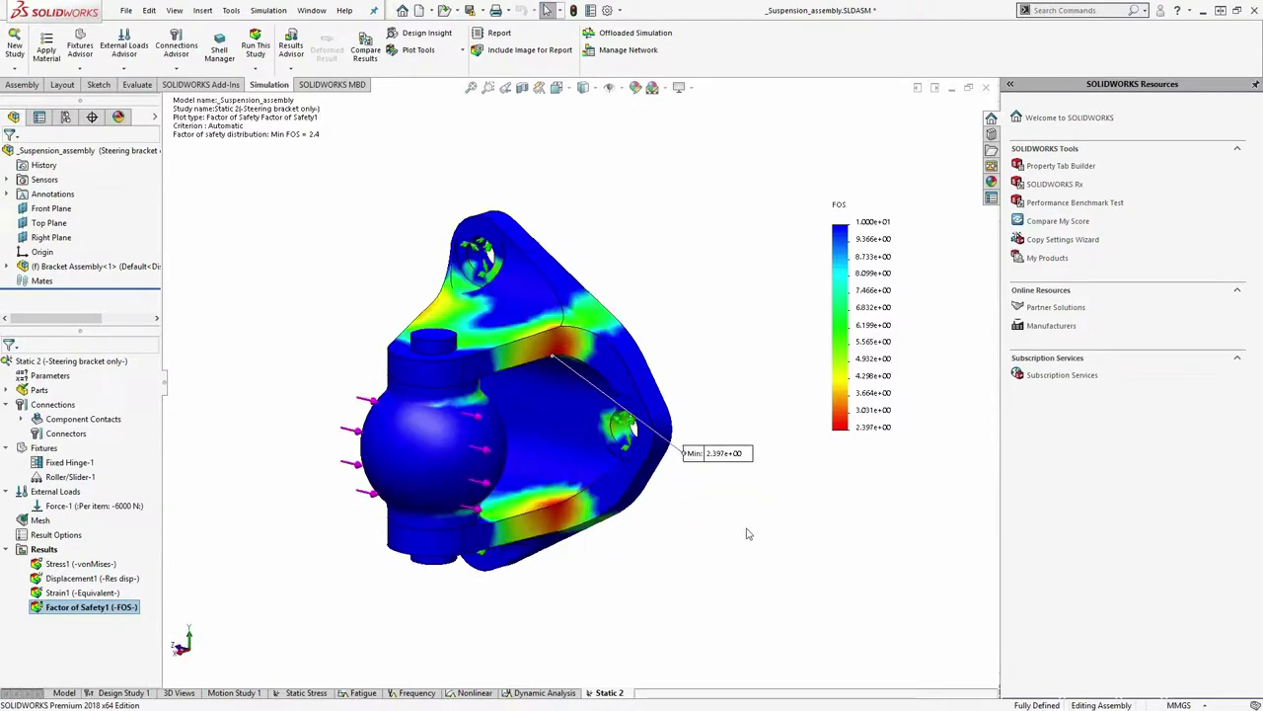
Examine the mesh details of the Static 2 study, enlarging the window to read the element sizes, and close them
{"action": "right_click", "coordinate": [41, 520]}
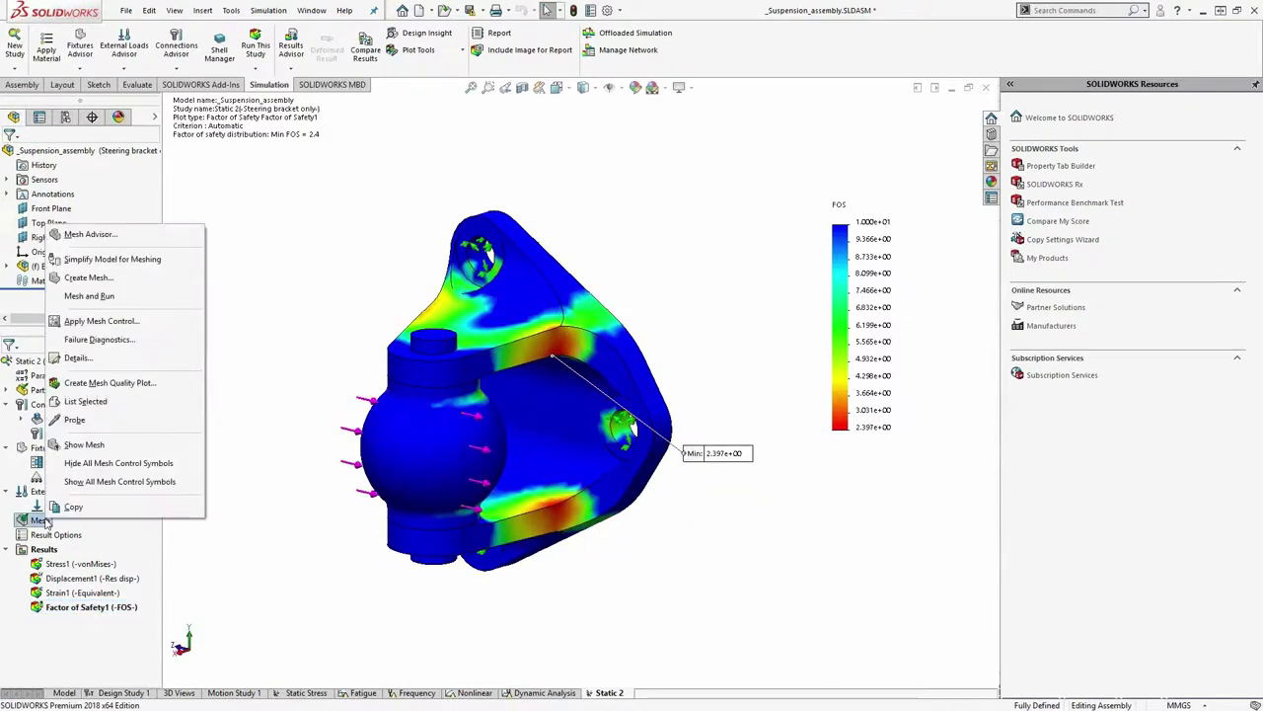
{"action": "left_click", "coordinate": [79, 357]}
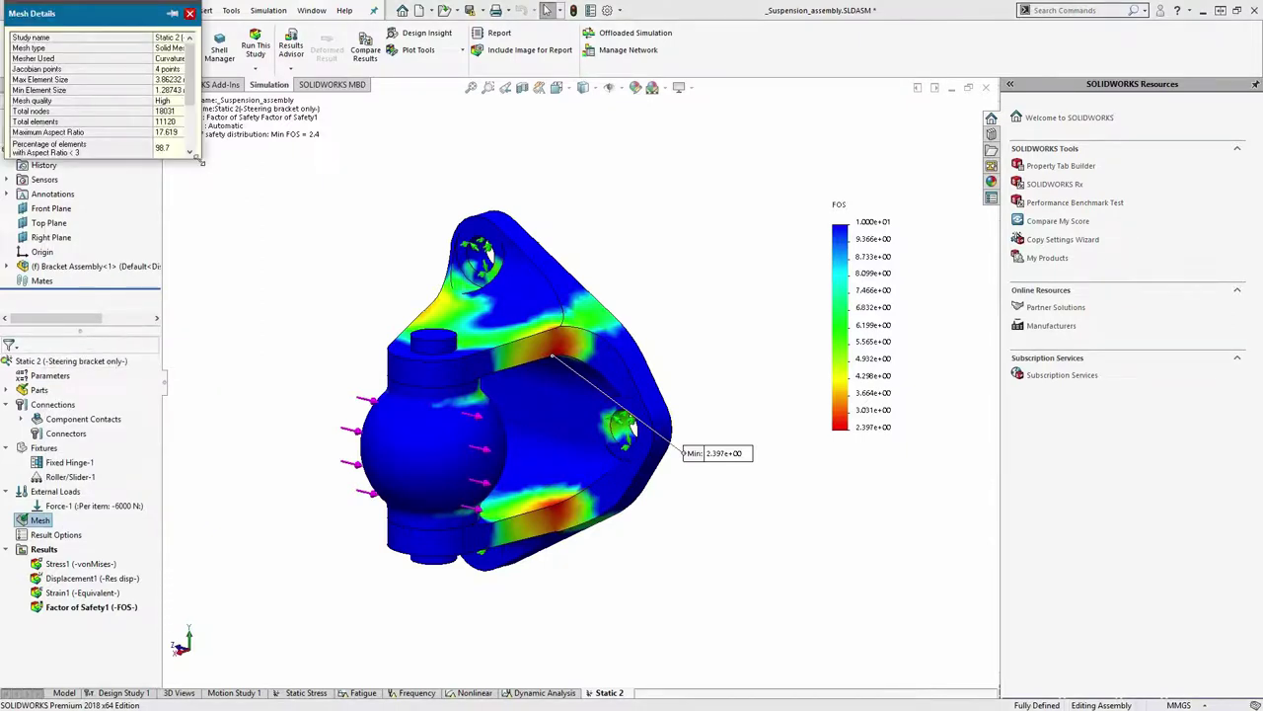
{"action": "left_click_drag", "start_coordinate": [202, 160], "coordinate": [262, 227]}
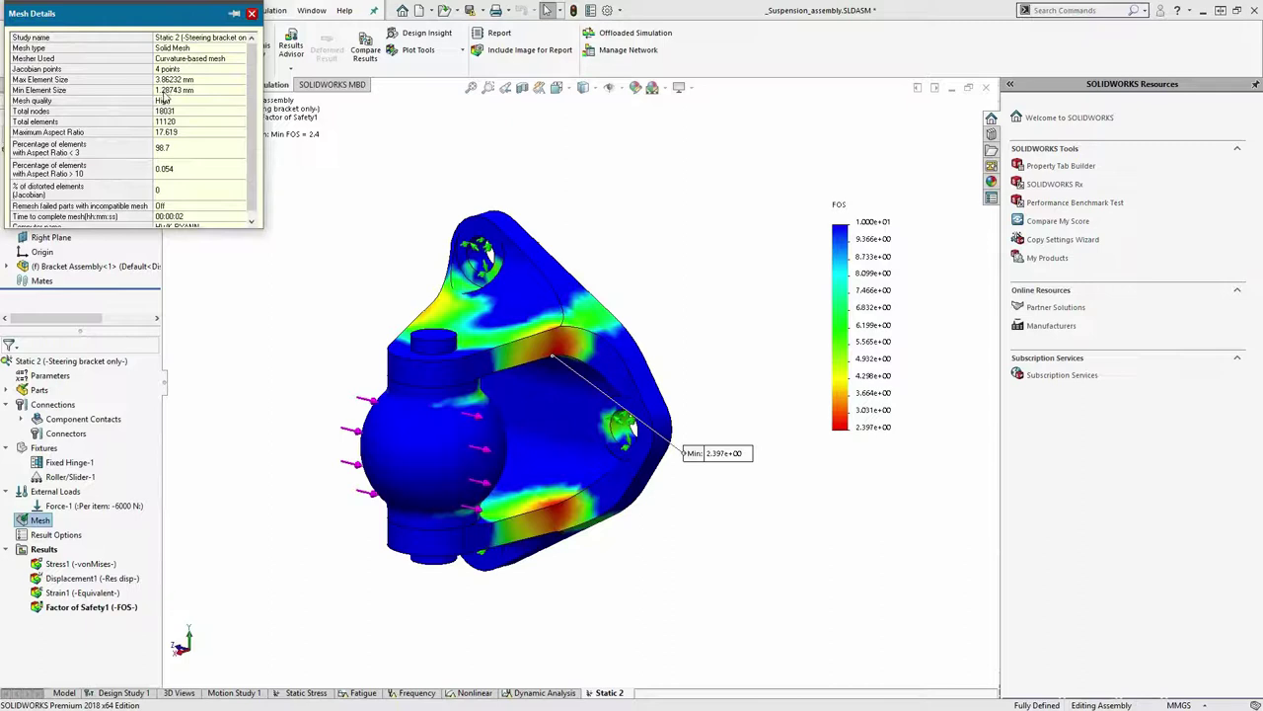
{"action": "left_click", "coordinate": [252, 14]}
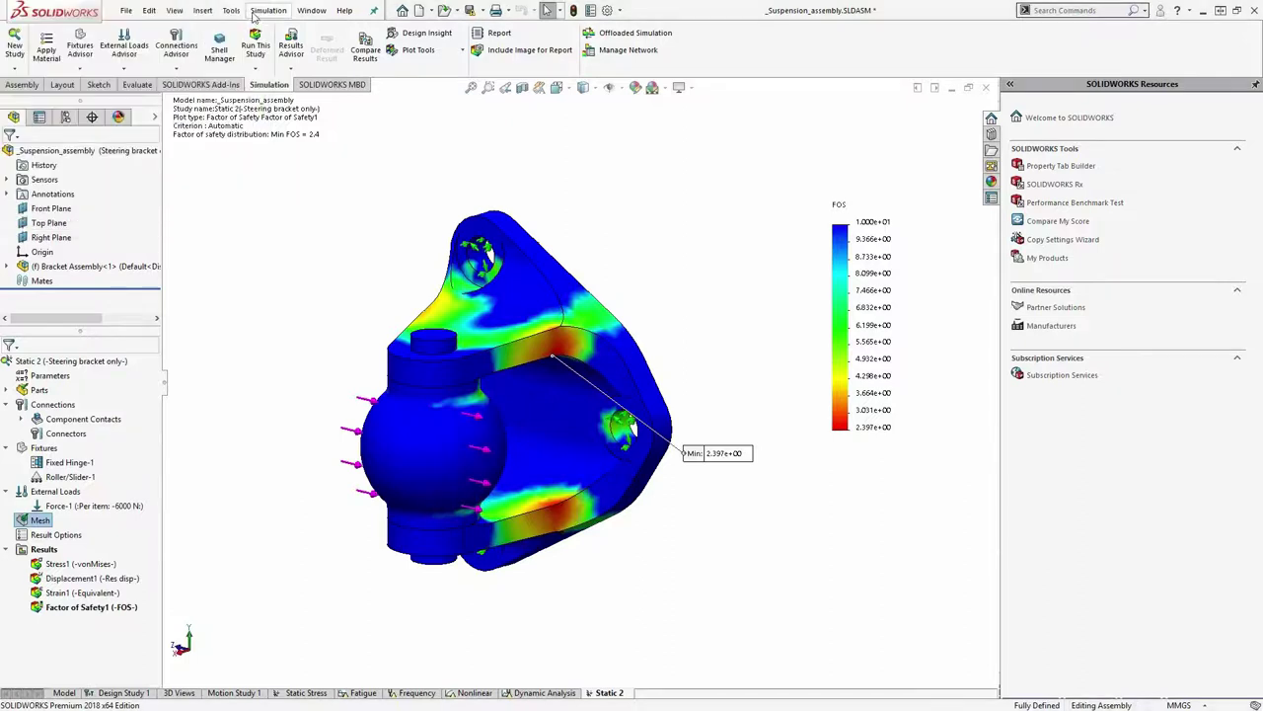
Remesh the bracket with a finer curvature-based mesh, maximum element size 2.99329628 mm and minimum 0.99775545 mm, and rerun the study
{"action": "right_click", "coordinate": [41, 519]}
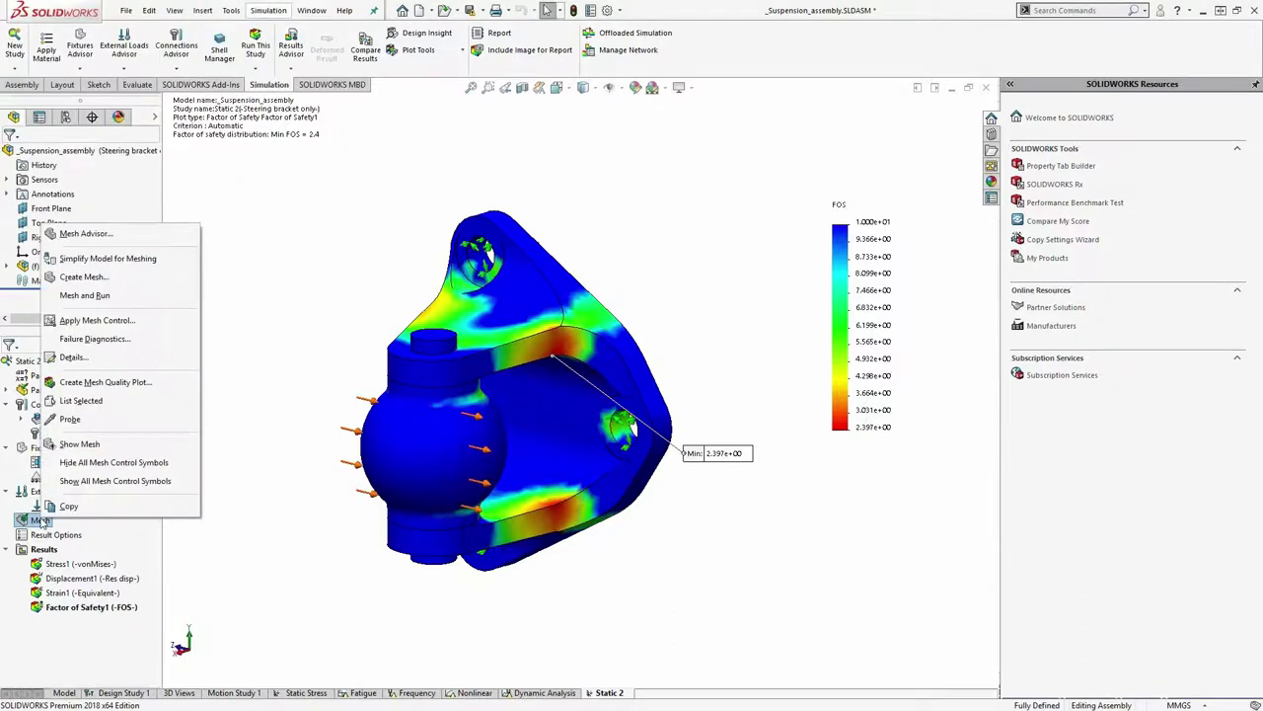
{"action": "left_click", "coordinate": [89, 278]}
{"action": "left_click", "coordinate": [674, 344]}
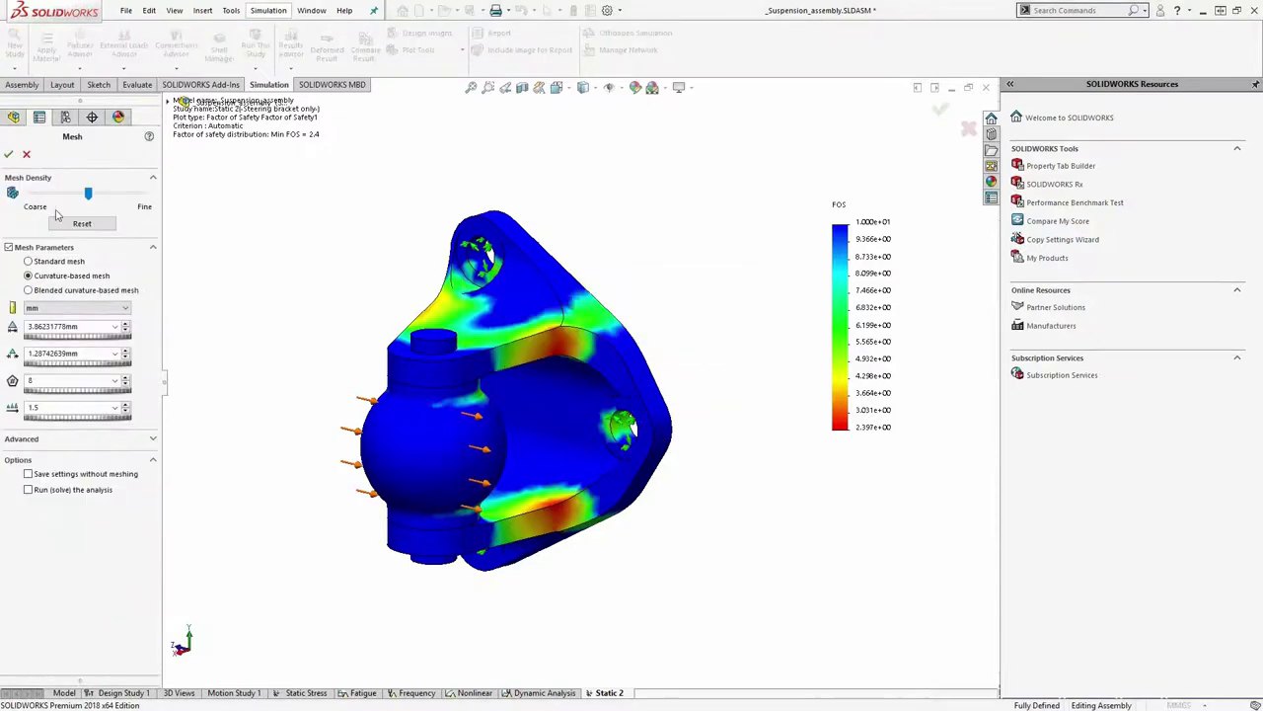
{"action": "left_click_drag", "start_coordinate": [88, 194], "coordinate": [113, 197]}
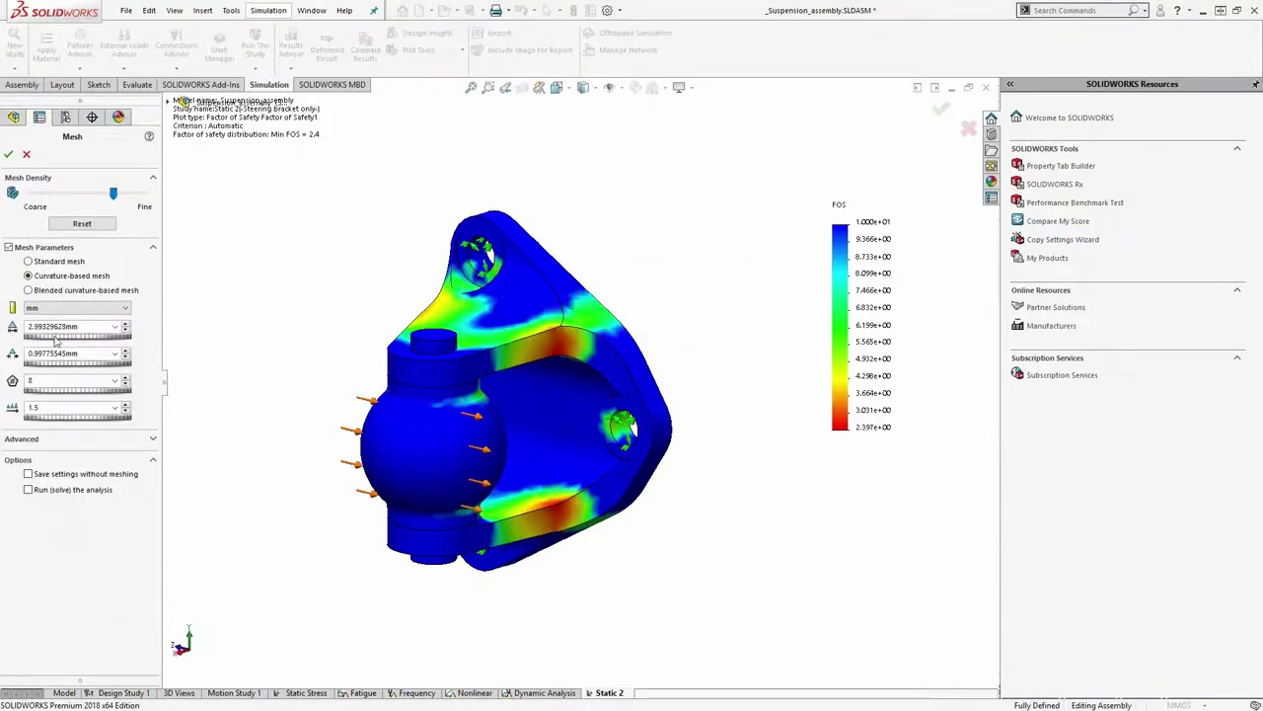
{"action": "left_click", "coordinate": [7, 154]}
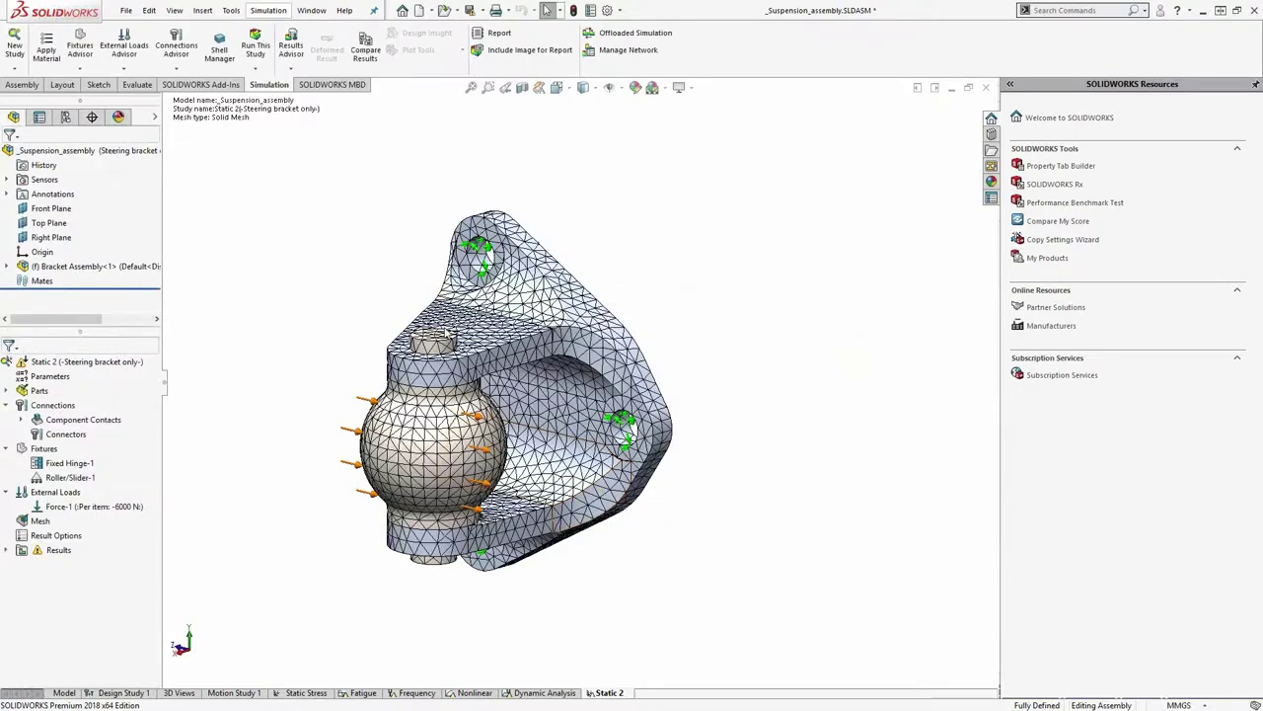
{"action": "left_click", "coordinate": [254, 45]}
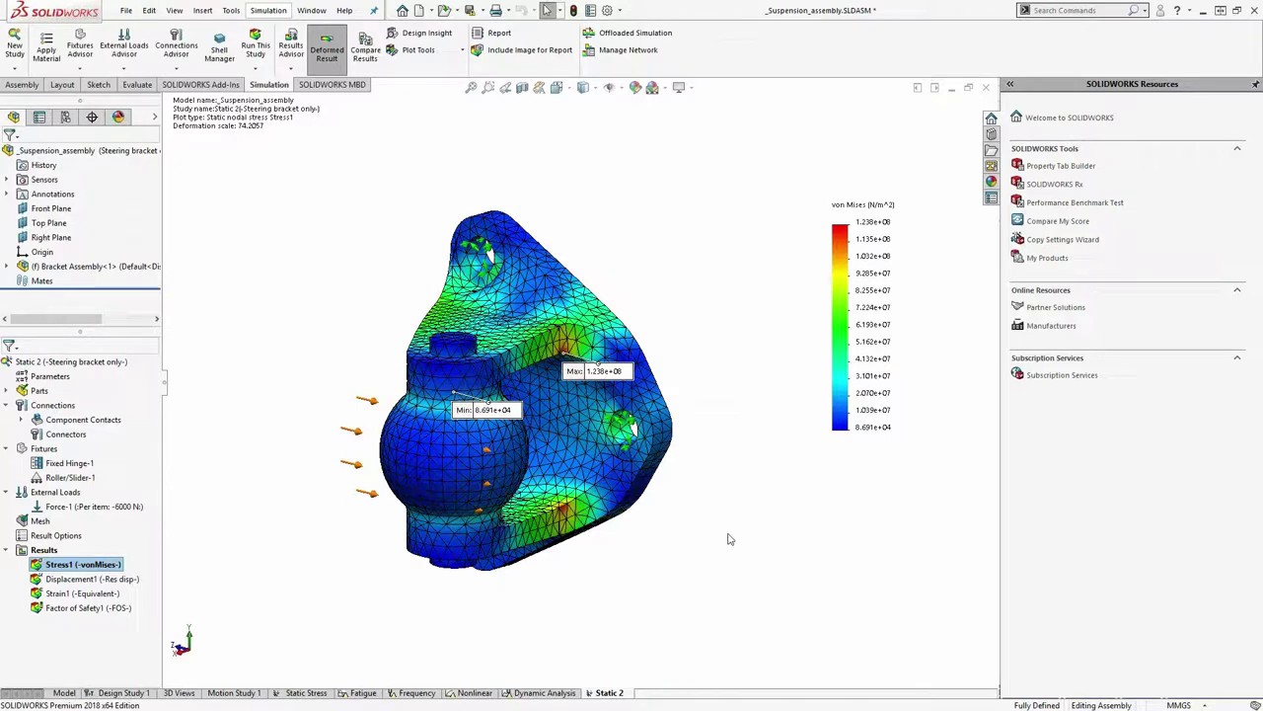
Copy the Static 2 study to a new static study named "static - higher load", using the Steering bracket only configuration
{"action": "right_click", "coordinate": [611, 695]}
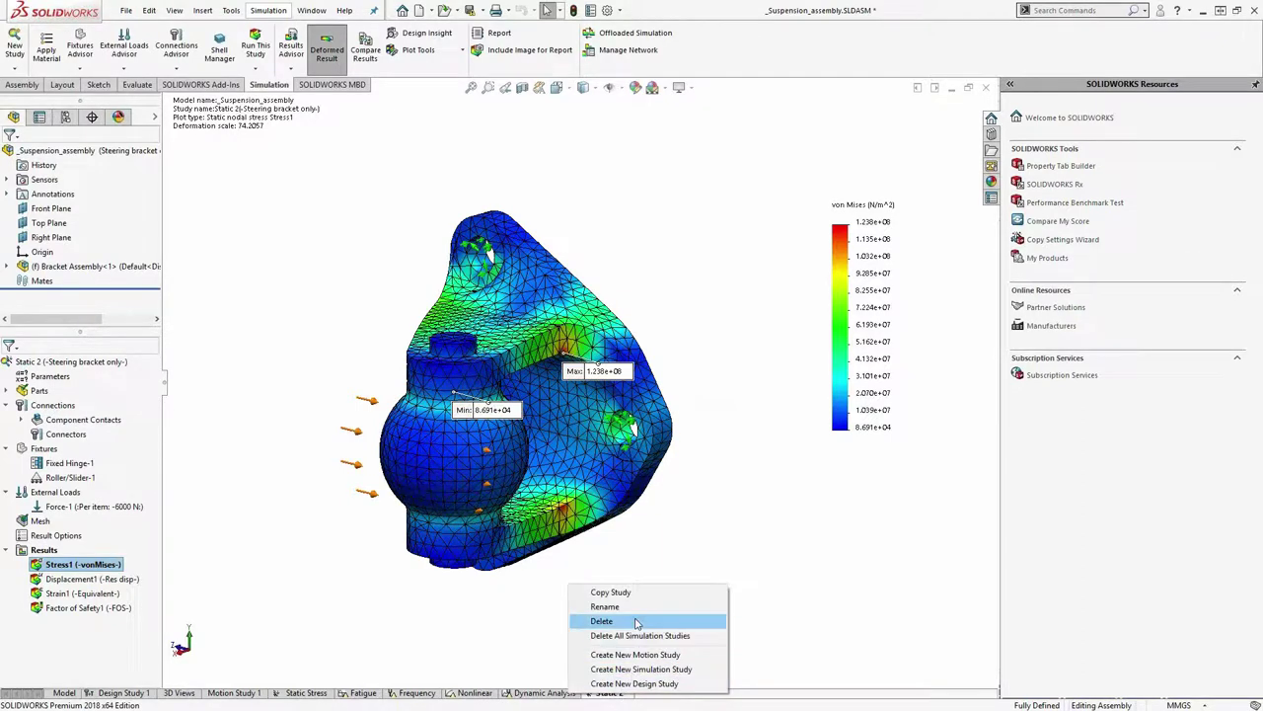
{"action": "left_click", "coordinate": [678, 546]}
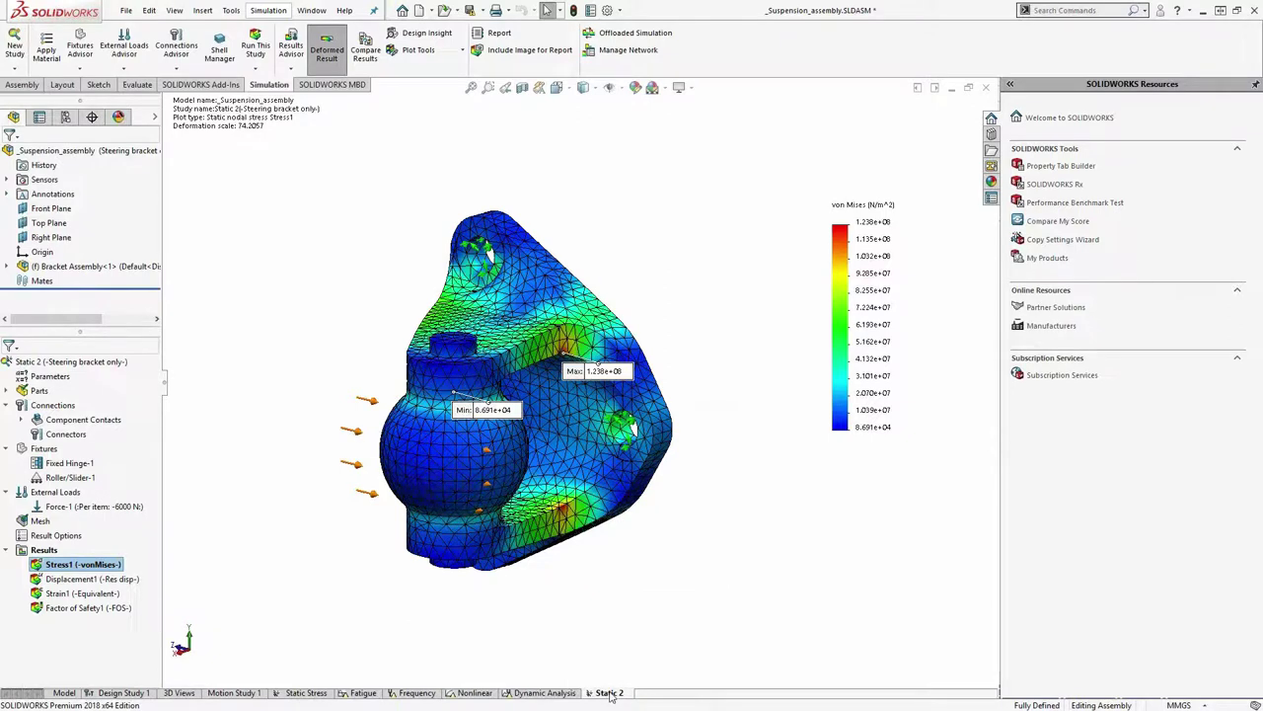
{"action": "right_click", "coordinate": [611, 696]}
{"action": "left_click", "coordinate": [598, 595]}
{"action": "triple_click", "coordinate": [66, 307]}
{"action": "type", "text": "static - higher load"}
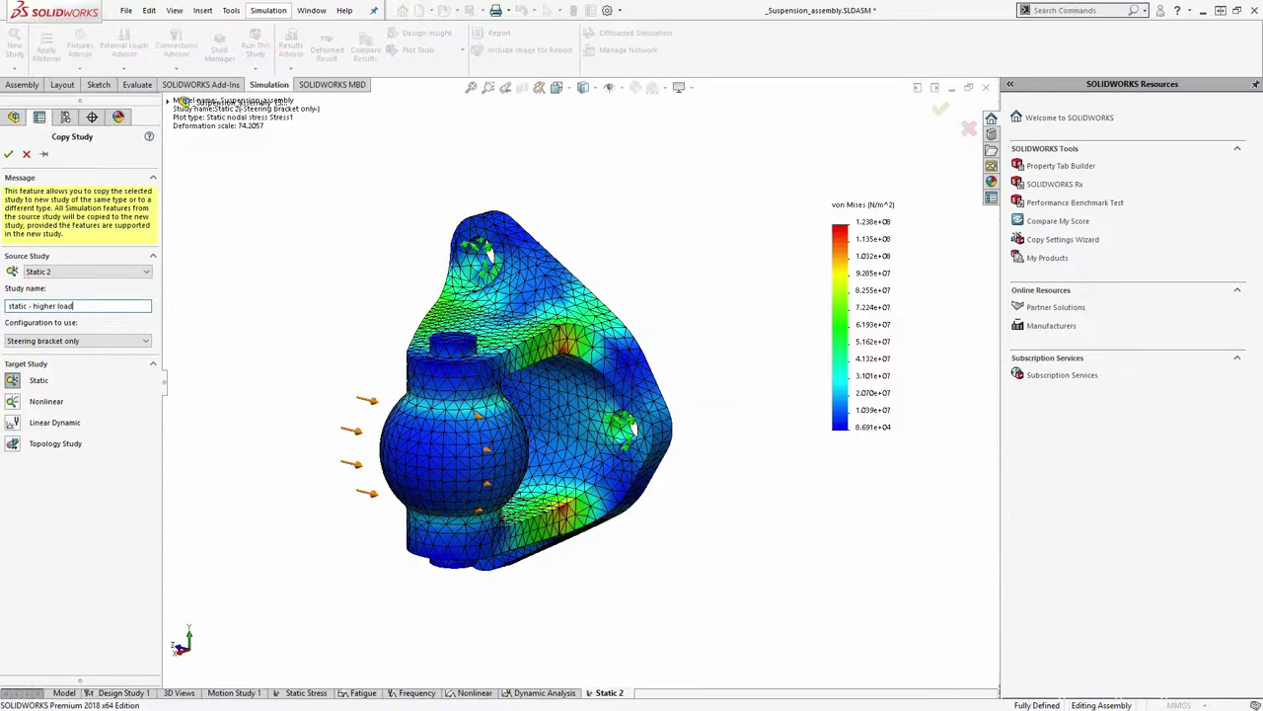
{"action": "left_click", "coordinate": [8, 154]}
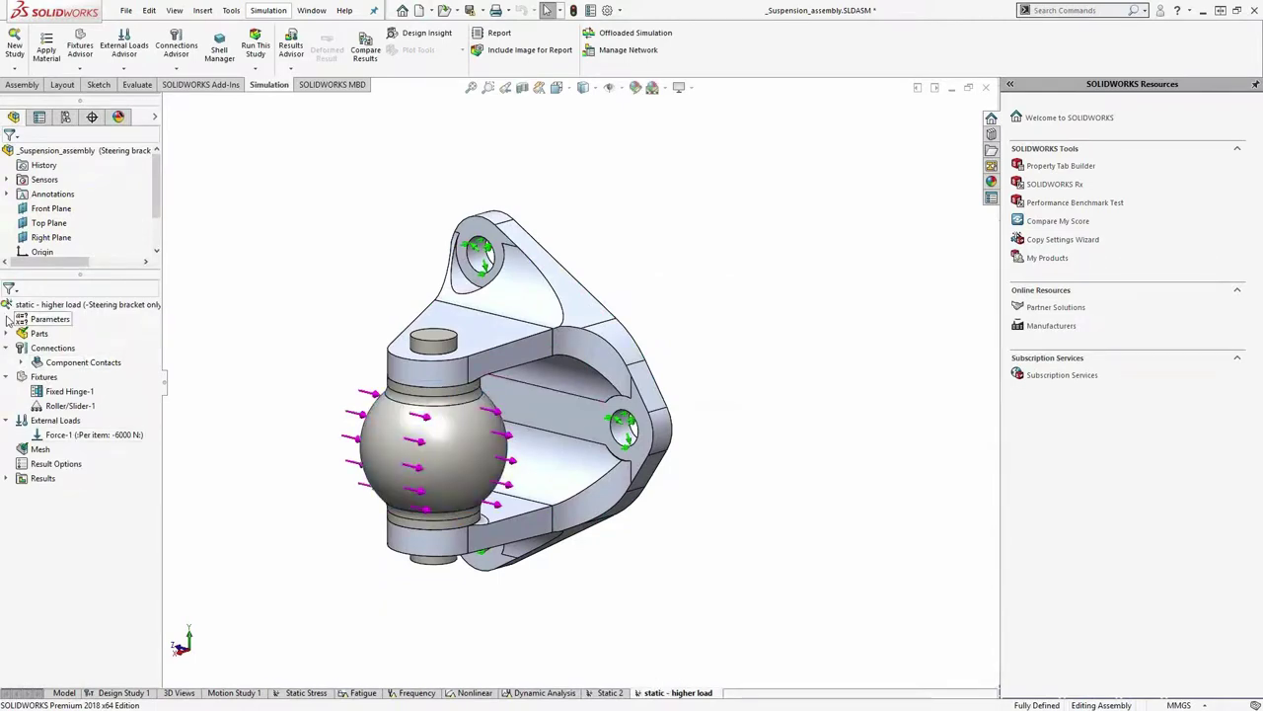
Set the force on the spherical face to 9000 N in the higher load study and run it
{"action": "right_click", "coordinate": [77, 436]}
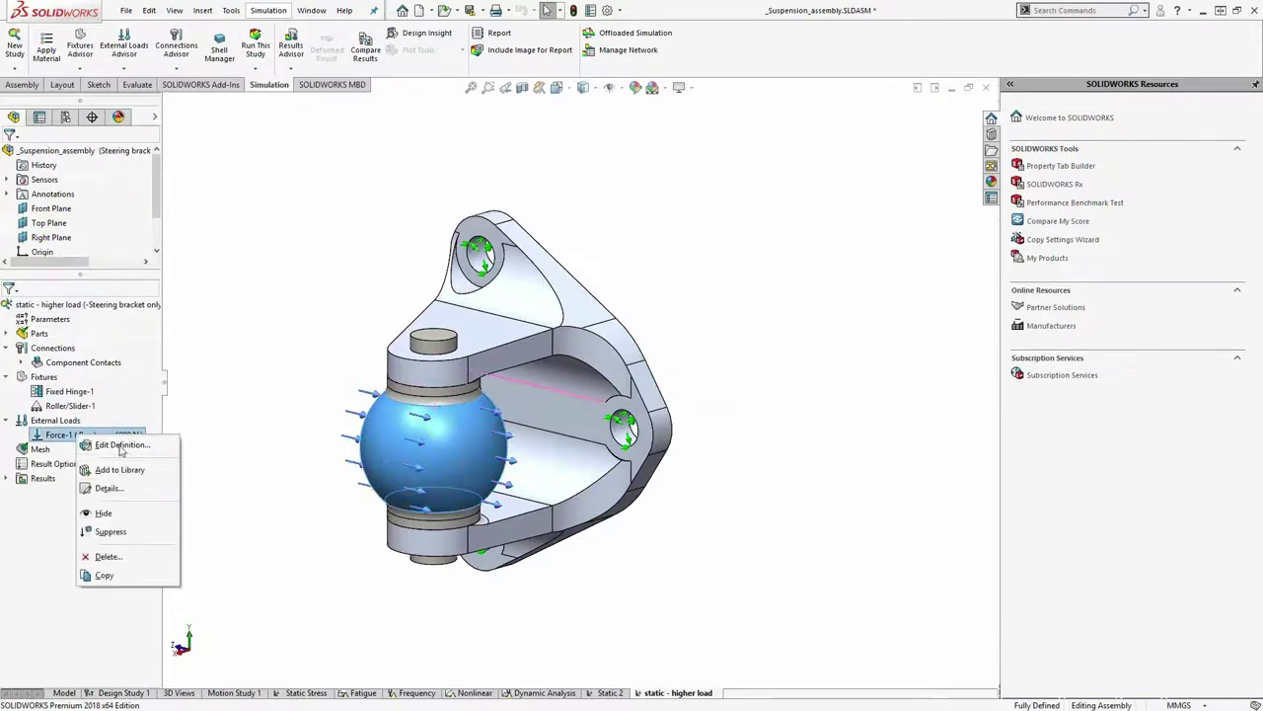
{"action": "left_click", "coordinate": [121, 446]}
{"action": "double_click", "coordinate": [48, 463]}
{"action": "type", "text": "9000"}
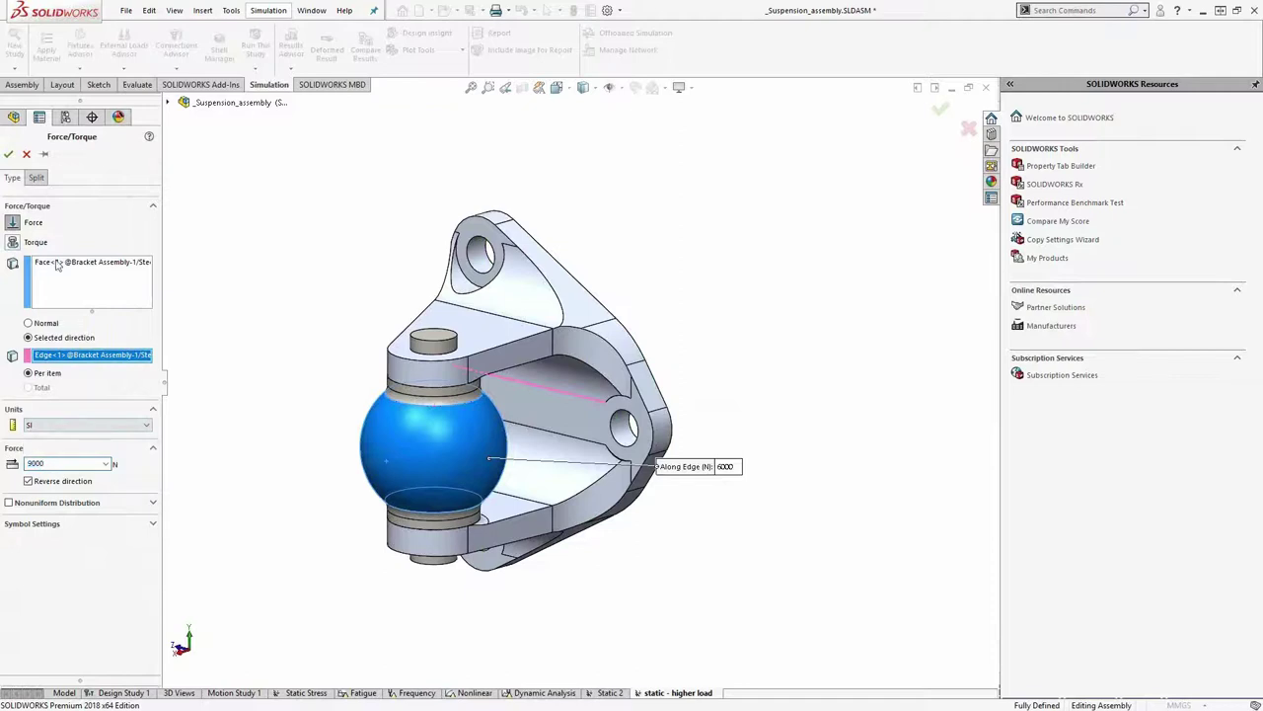
{"action": "left_click", "coordinate": [8, 154]}
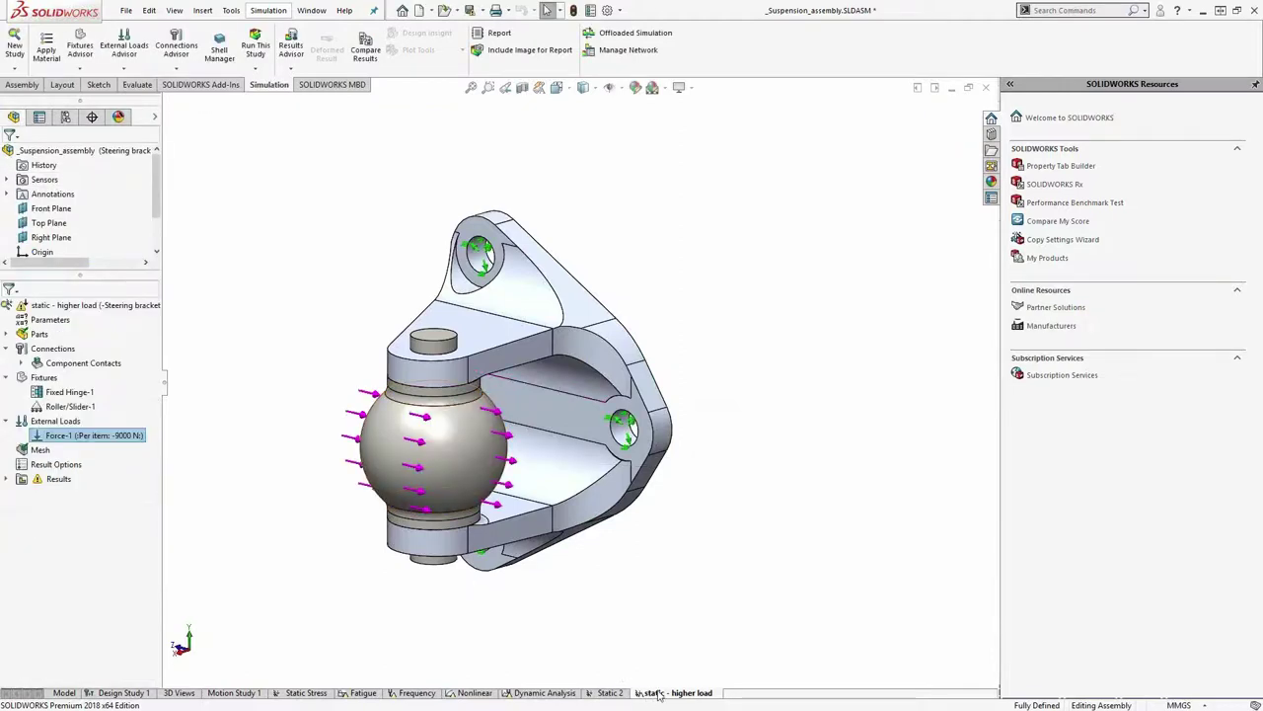
{"action": "left_click", "coordinate": [255, 43]}
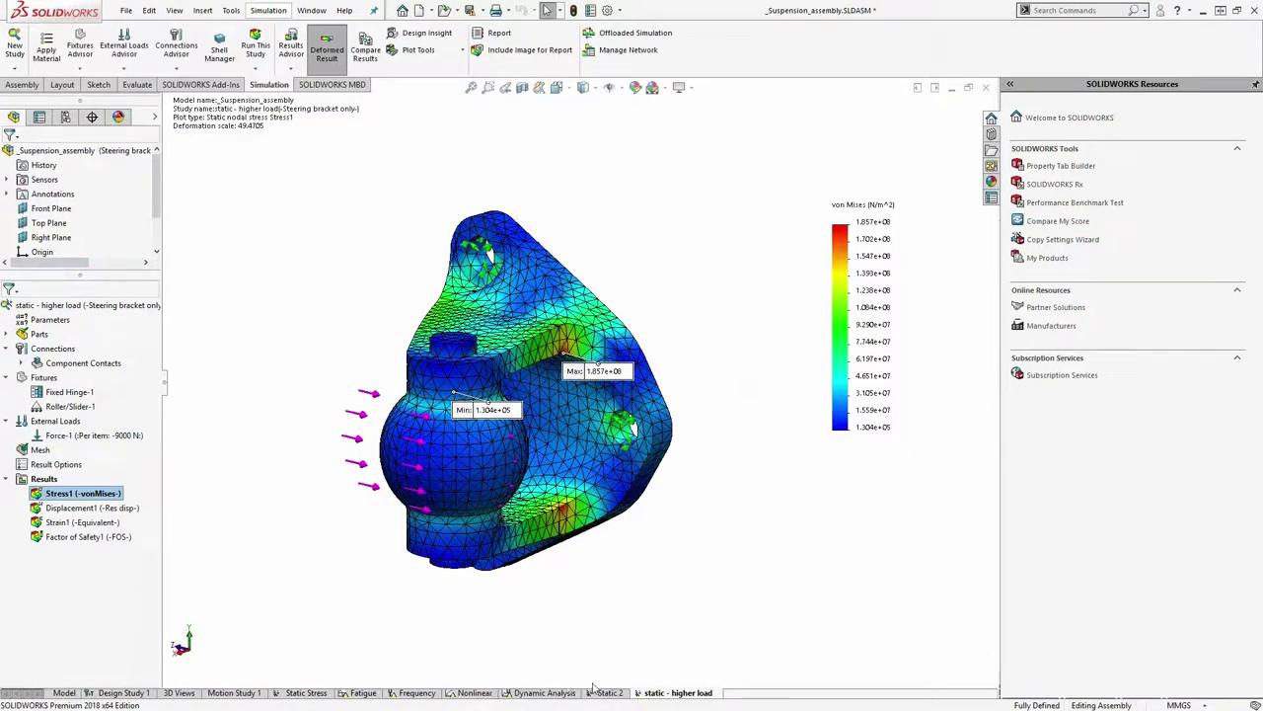
Leave the higher load study for the assembly model and set the upper arm's extrusion thickness to 4.5 mm, accepting the older version notice
{"action": "left_click", "coordinate": [612, 692]}
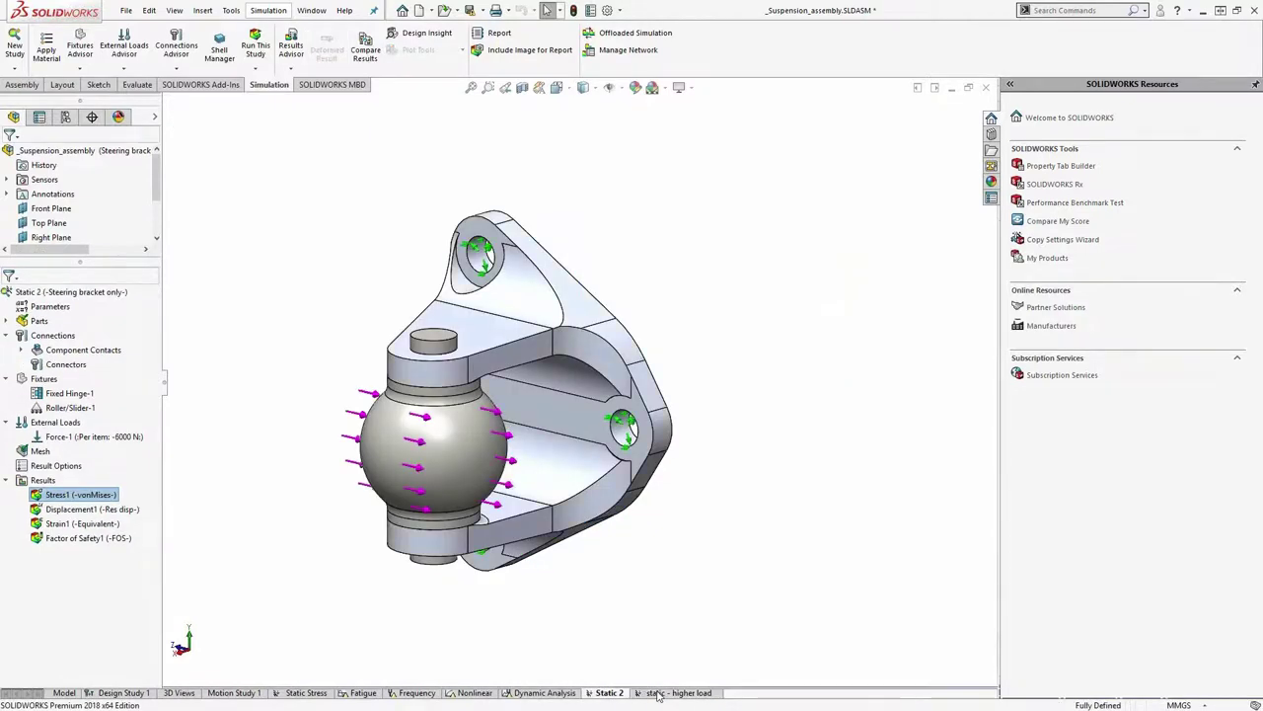
{"action": "left_click", "coordinate": [643, 598]}
{"action": "middle_click_drag", "start_coordinate": [640, 592], "coordinate": [302, 617]}
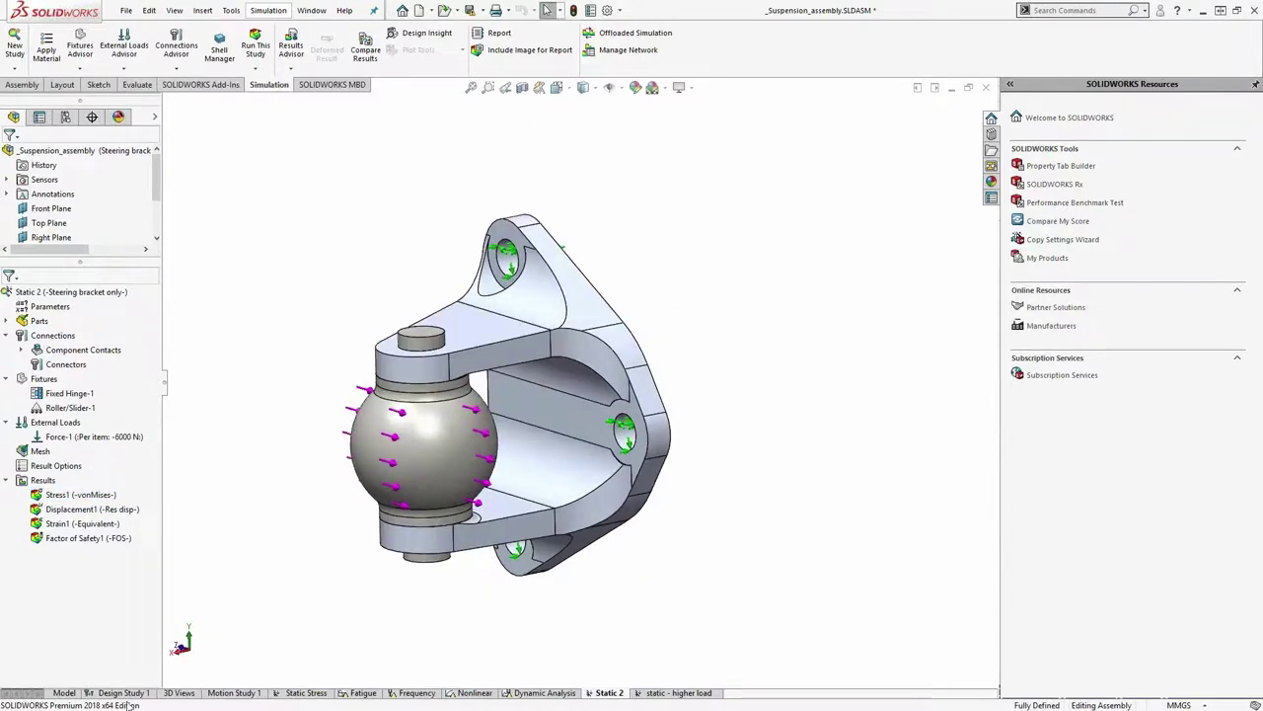
{"action": "left_click", "coordinate": [64, 693]}
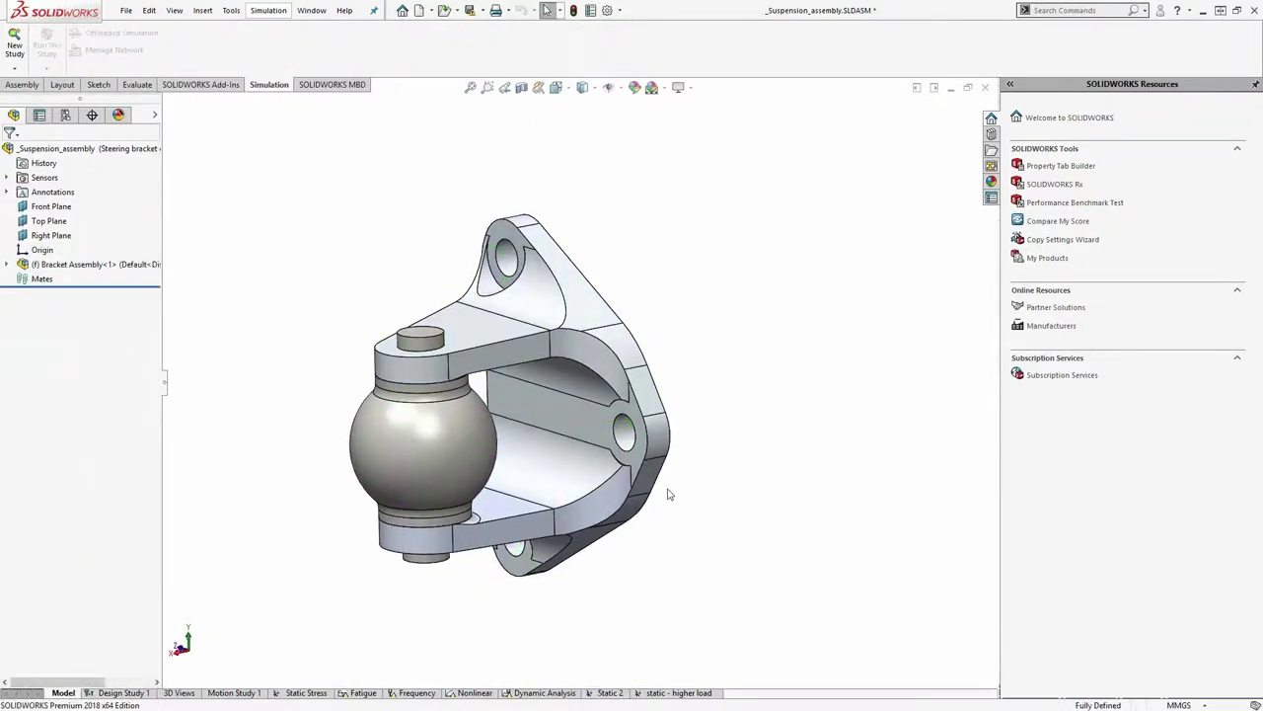
{"action": "left_click", "coordinate": [514, 331]}
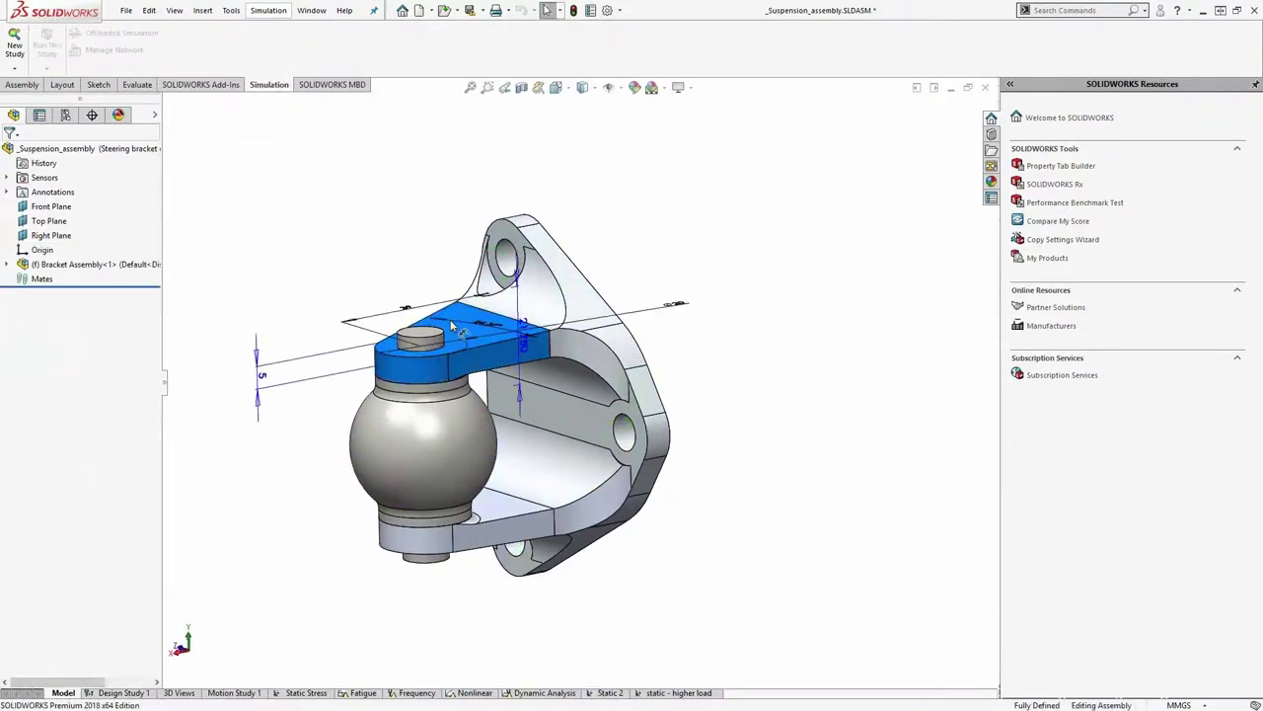
{"action": "left_click", "coordinate": [264, 379]}
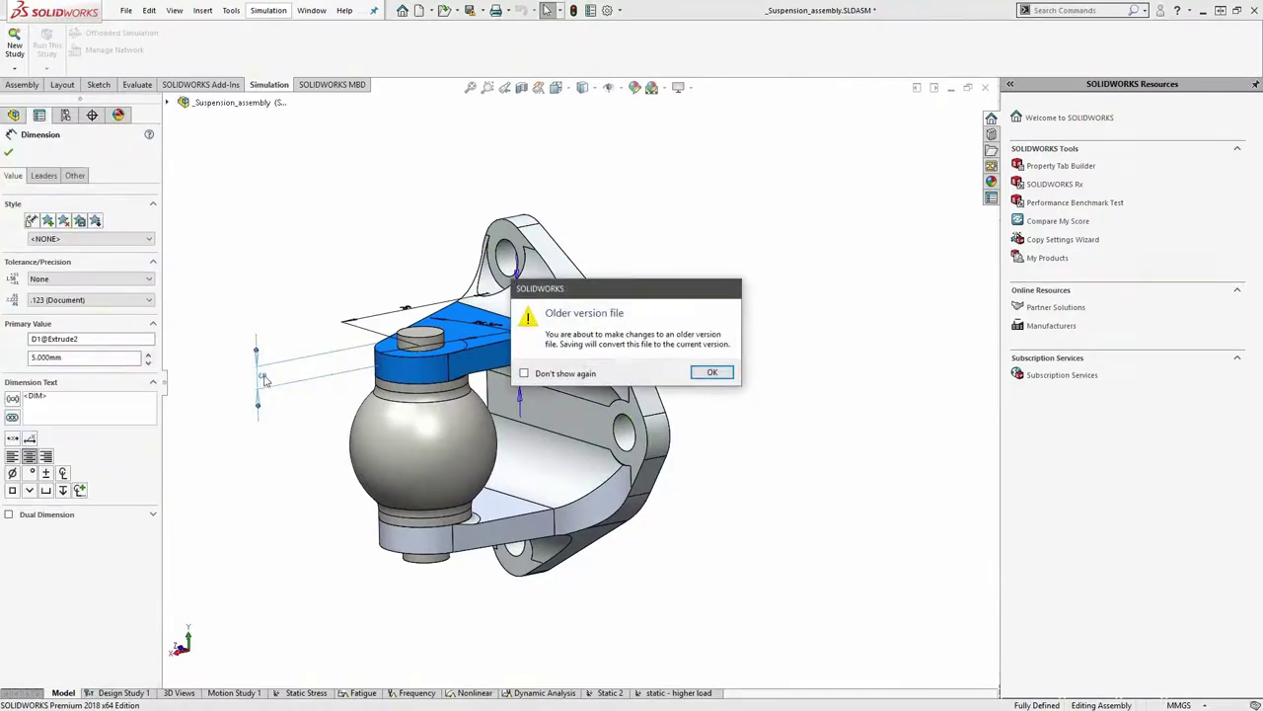
{"action": "left_click", "coordinate": [711, 372]}
{"action": "type", "text": "4"}
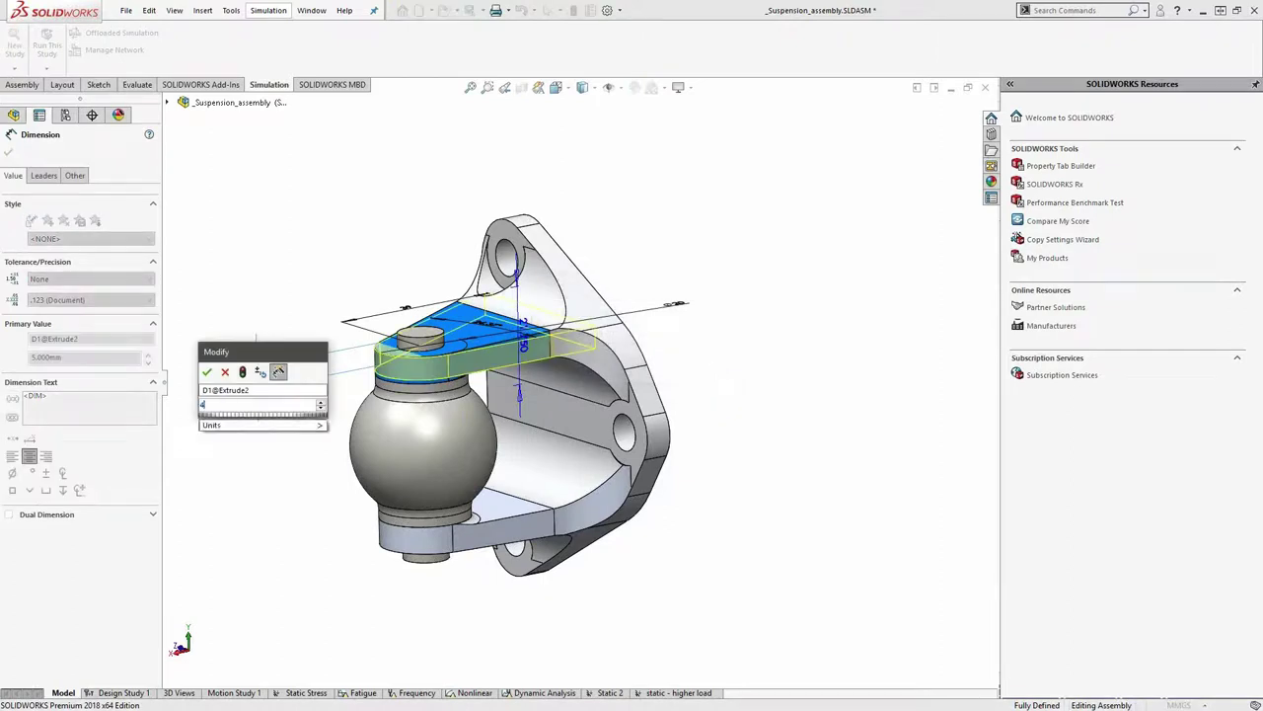
{"action": "type", "text": ".5"}
{"action": "key", "text": "Return"}
{"action": "left_click", "coordinate": [711, 376]}
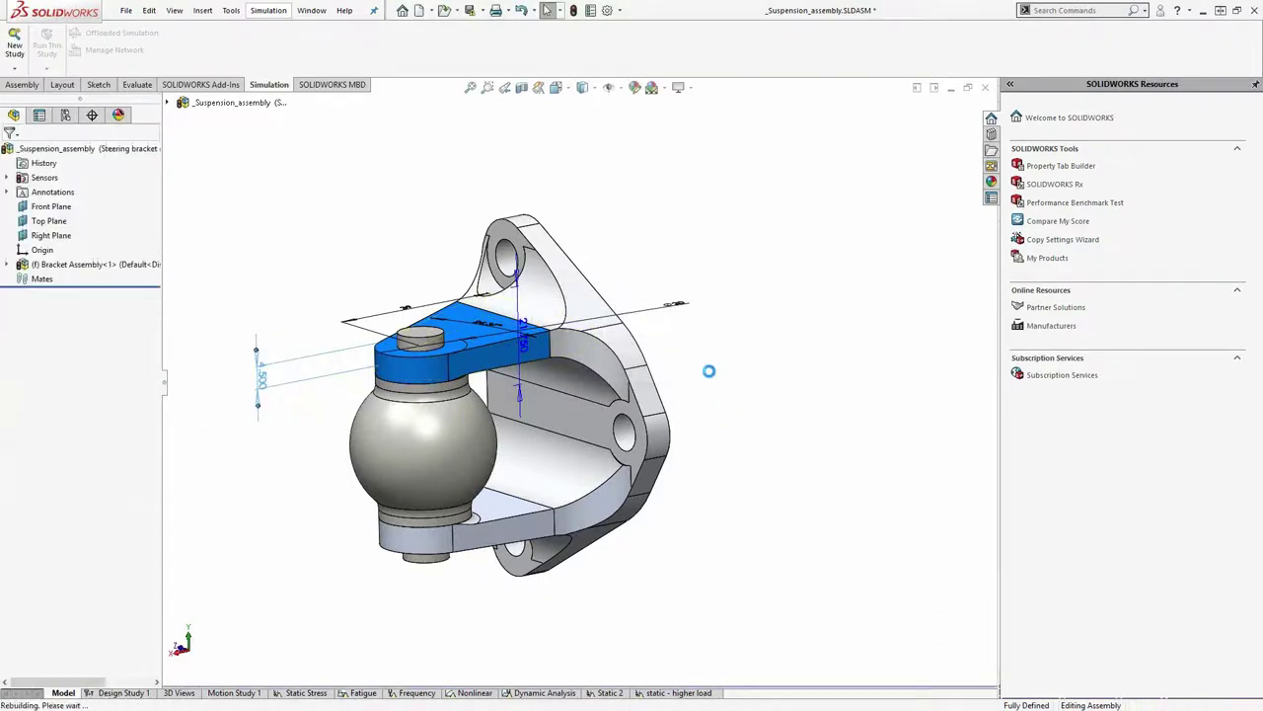
Rerun the Static 2 study with the modified bracket geometry
{"action": "left_click", "coordinate": [604, 693]}
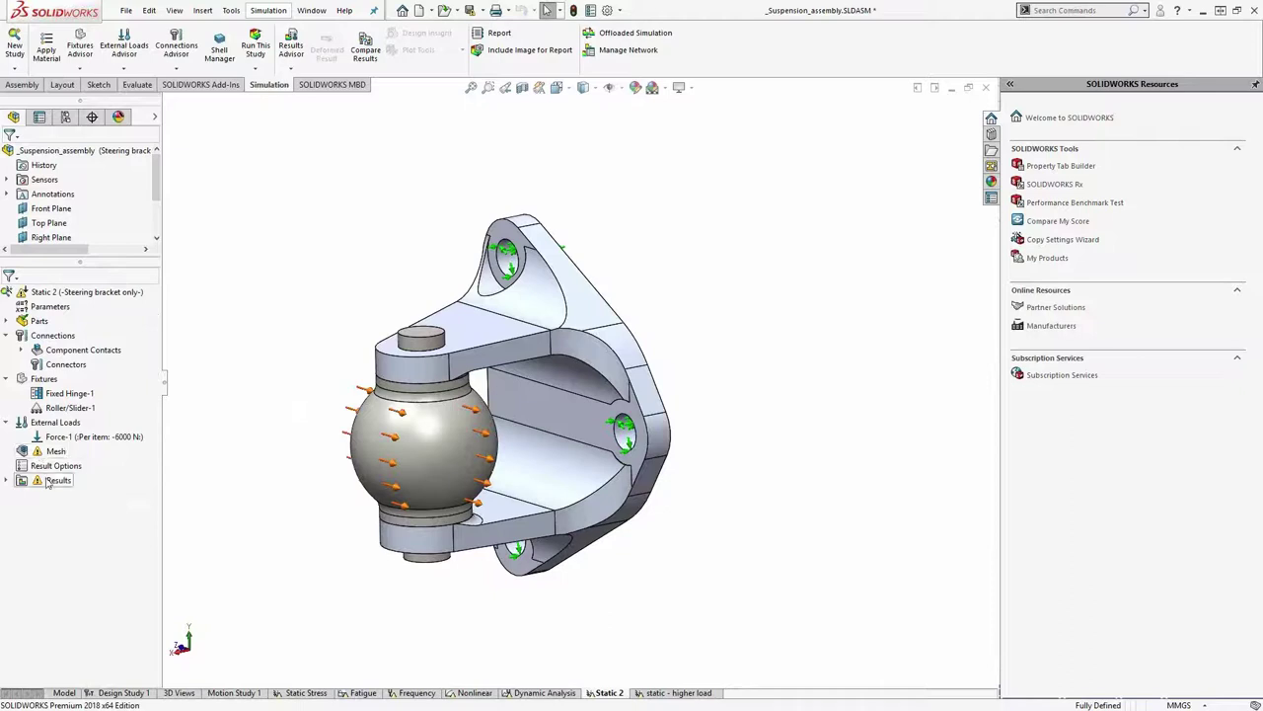
{"action": "left_click", "coordinate": [255, 47]}
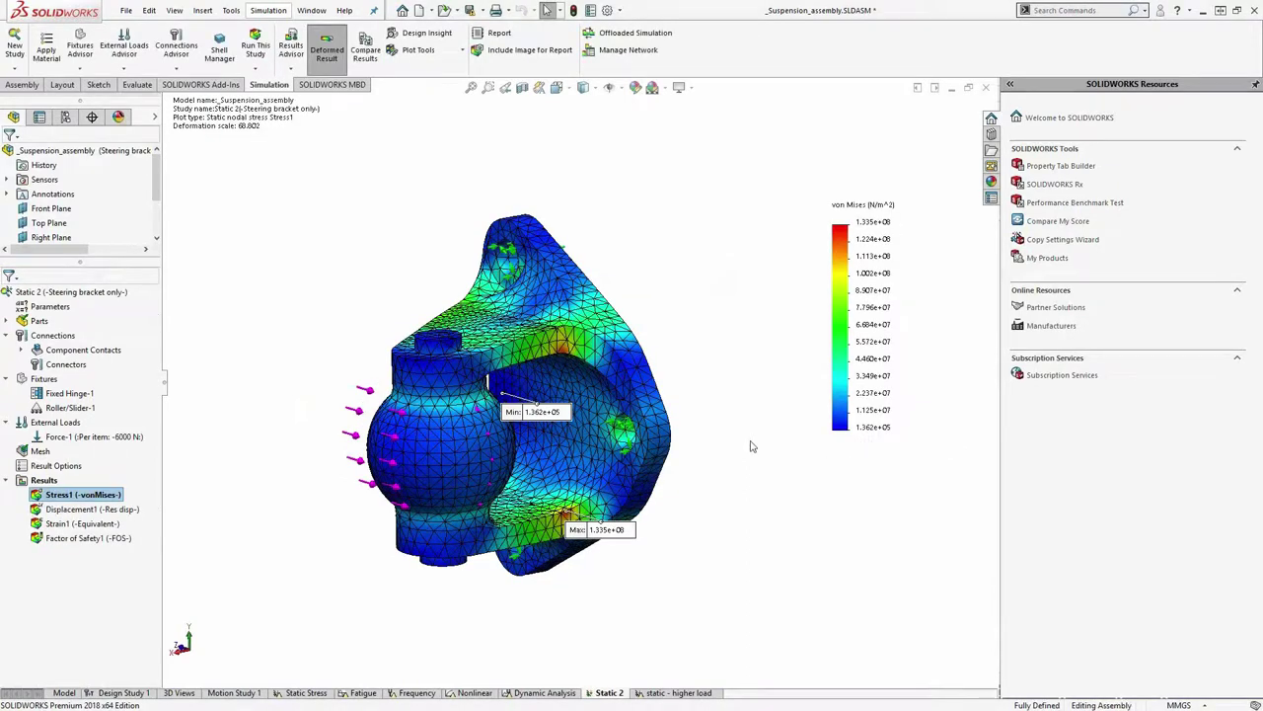
Display the Factor of Safety1 plot of the Static 2 study and inspect where the bracket's minimum factor of safety lies
{"action": "left_click", "coordinate": [118, 538]}
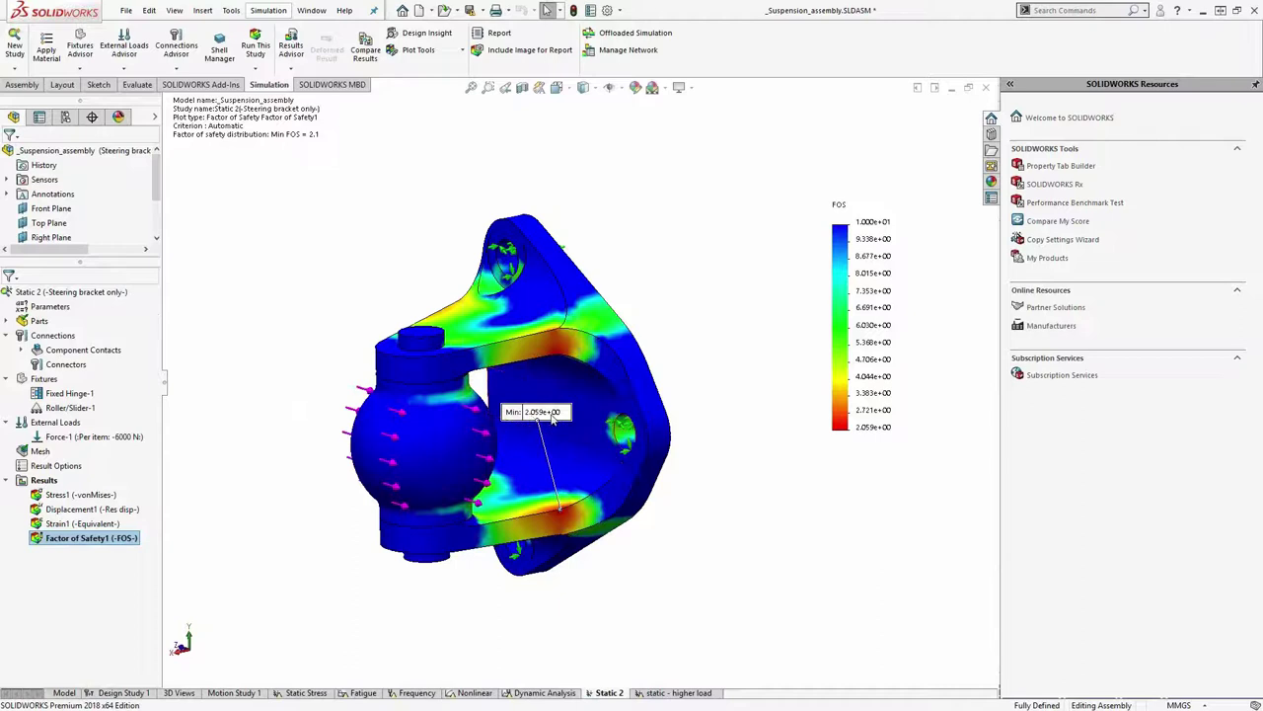
{"action": "mouse_move", "coordinate": [689, 321]}
{"action": "middle_mouse_down"}
{"action": "mouse_move", "coordinate": [720, 306]}
{"action": "mouse_move", "coordinate": [712, 317]}
{"action": "middle_mouse_up"}
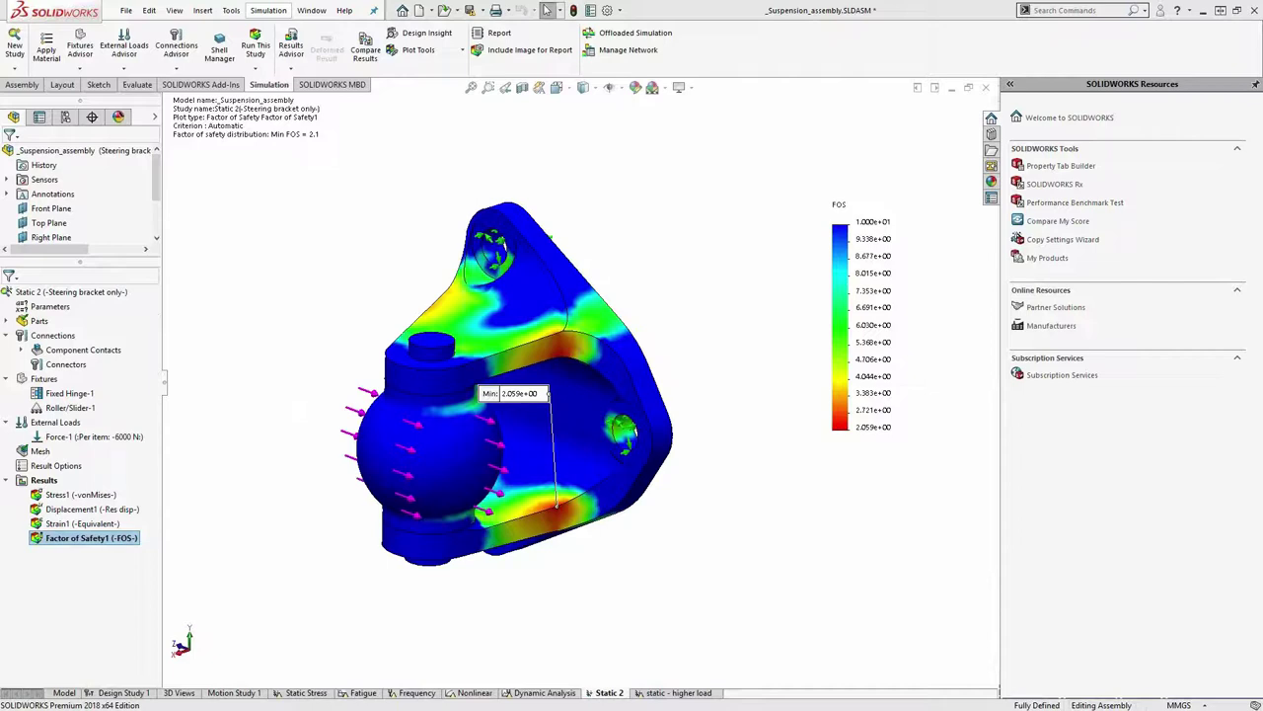
{"action": "middle_click_drag", "start_coordinate": [690, 432], "coordinate": [695, 419]}
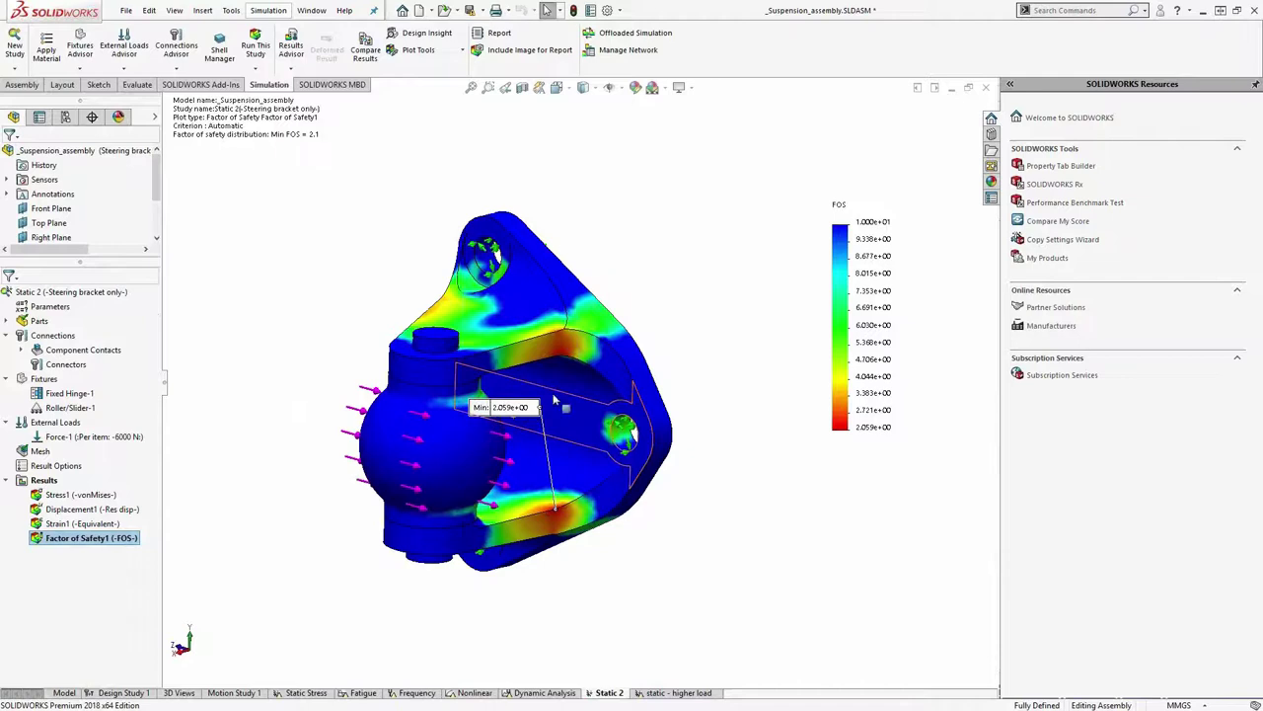
{"action": "middle_click_drag", "start_coordinate": [739, 271], "coordinate": [728, 268]}
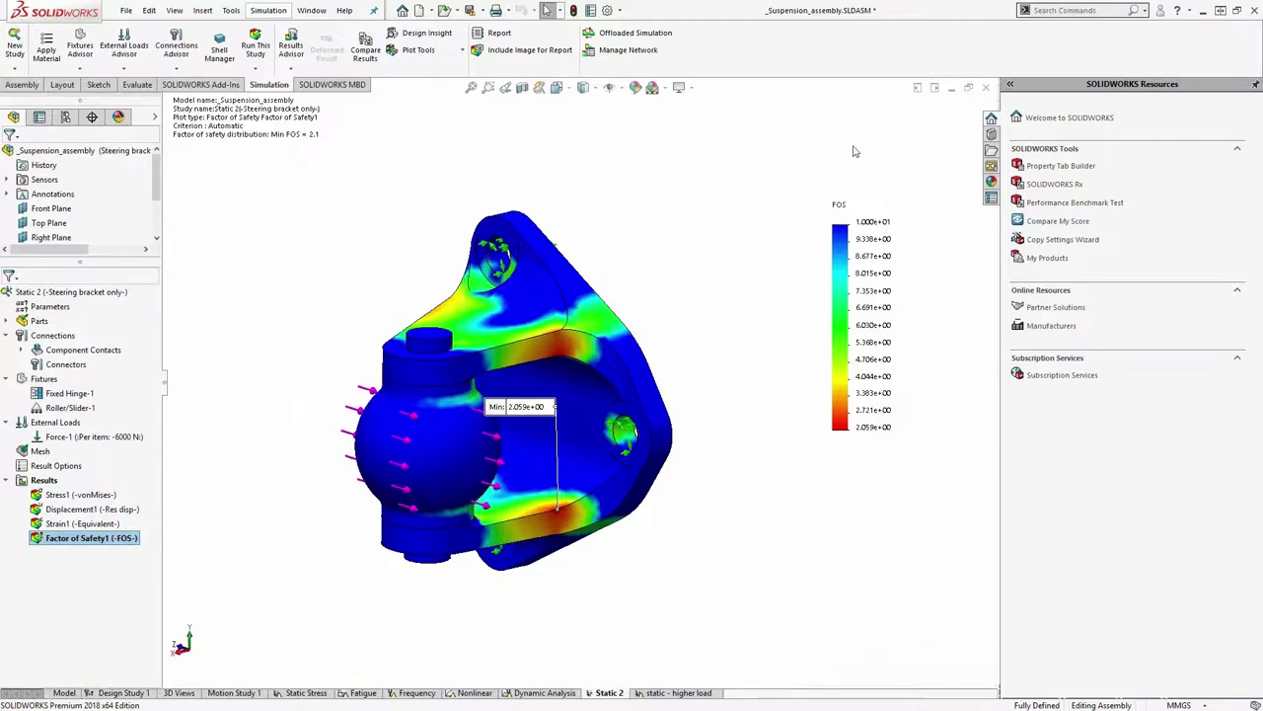
Open the SOLIDWORKS Simulation tutorials and bring up the static analysis lesson "Analysis of a Part"
{"action": "left_click", "coordinate": [341, 11]}
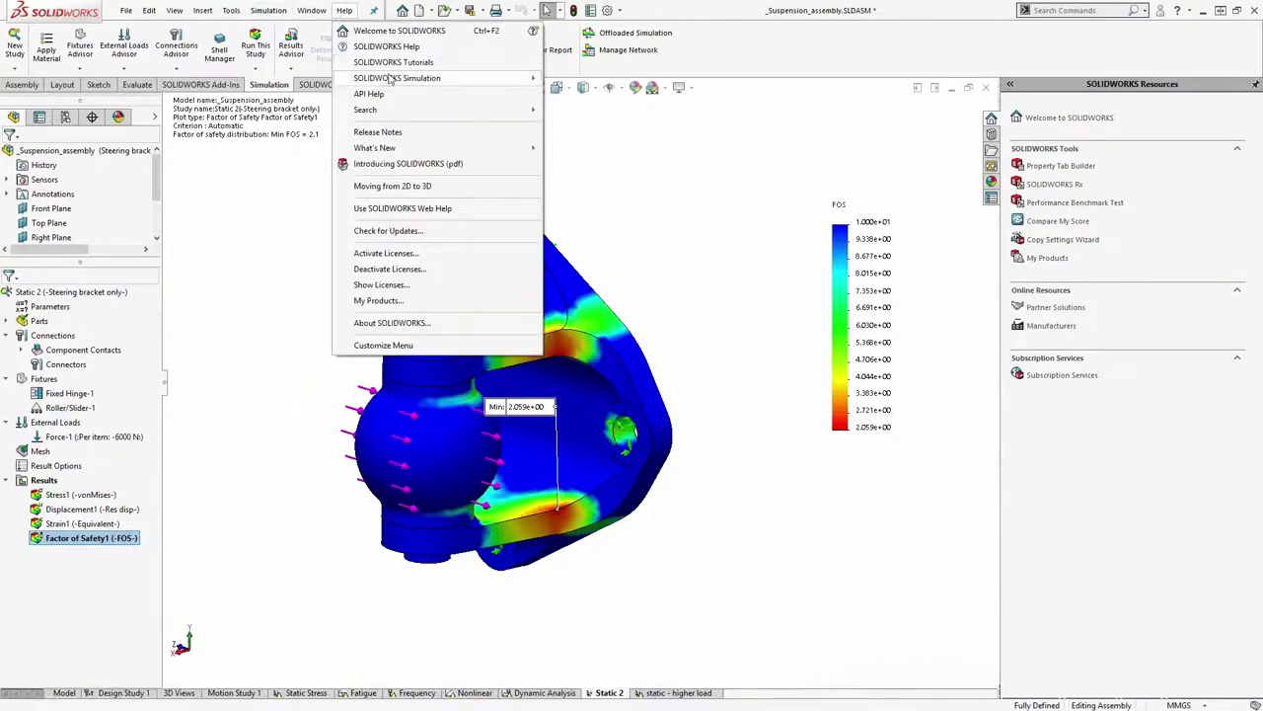
{"action": "mouse_move", "coordinate": [395, 79]}
{"action": "left_click", "coordinate": [570, 95]}
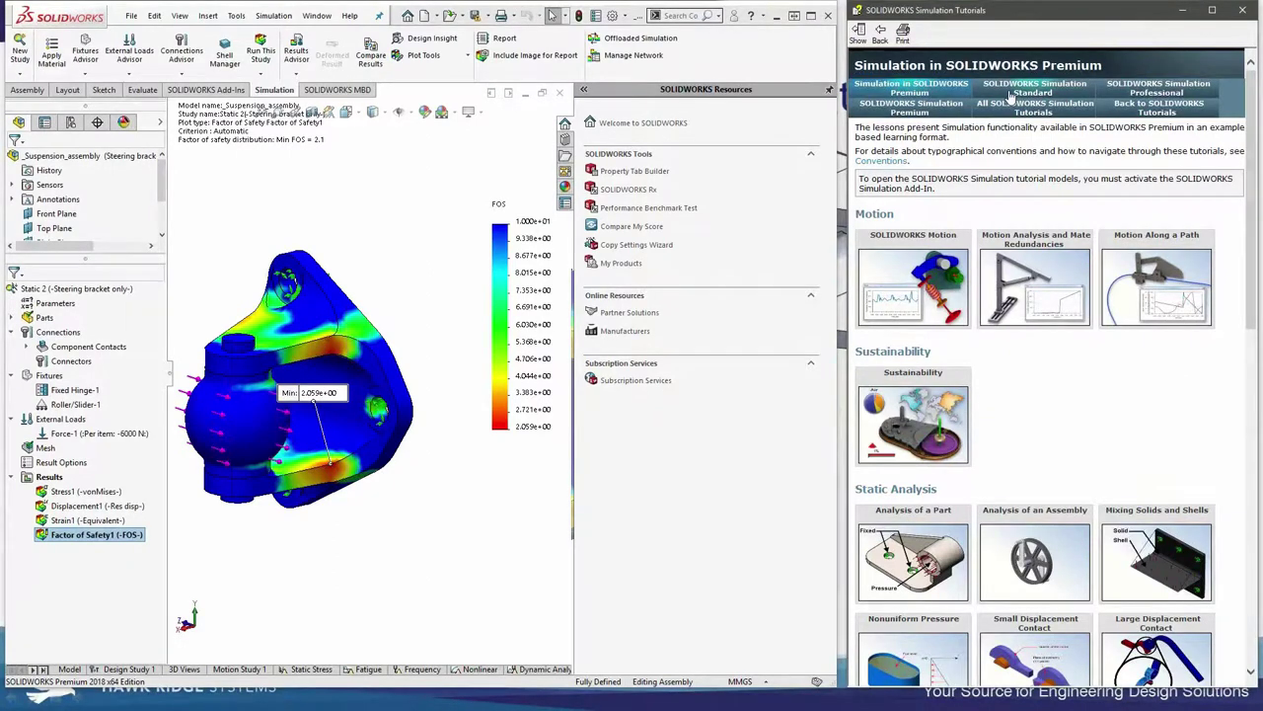
{"action": "scroll", "coordinate": [1006, 128], "scroll_direction": "down", "scroll_amount": 5}
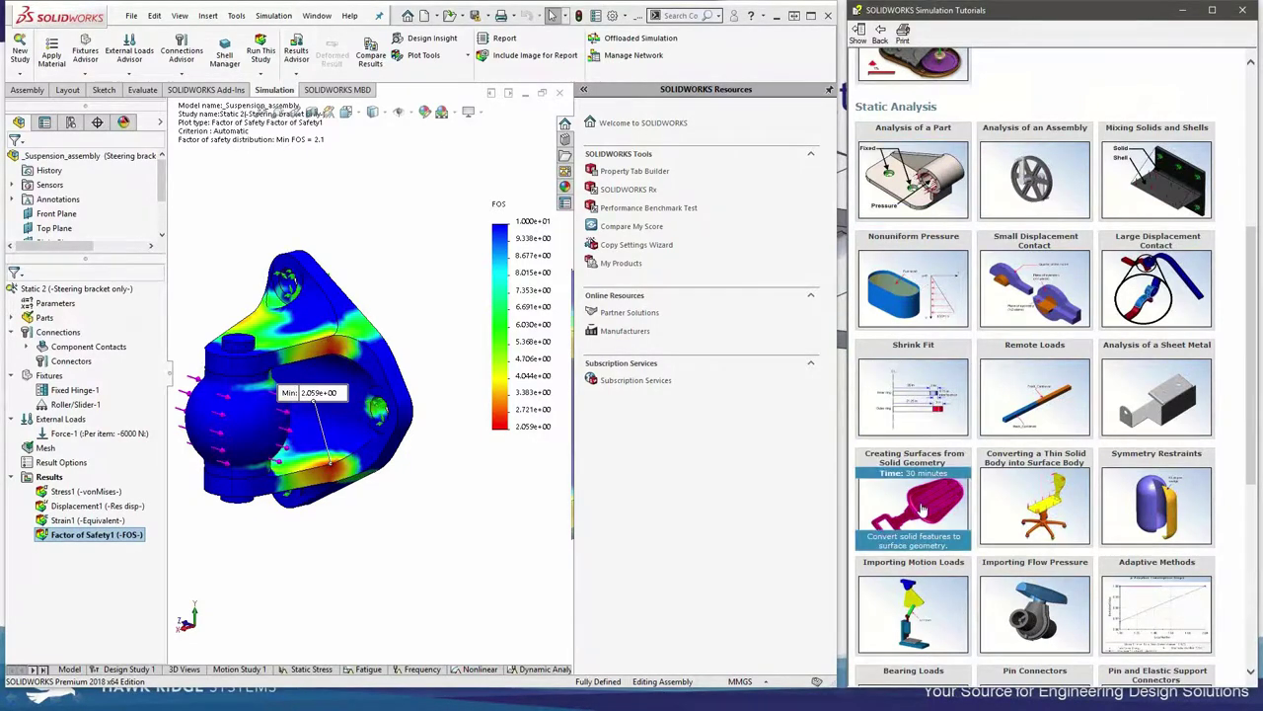
{"action": "scroll", "coordinate": [1149, 236], "scroll_direction": "down", "scroll_amount": 2}
{"action": "scroll", "coordinate": [1125, 178], "scroll_direction": "up", "scroll_amount": 3}
{"action": "left_click", "coordinate": [939, 168]}
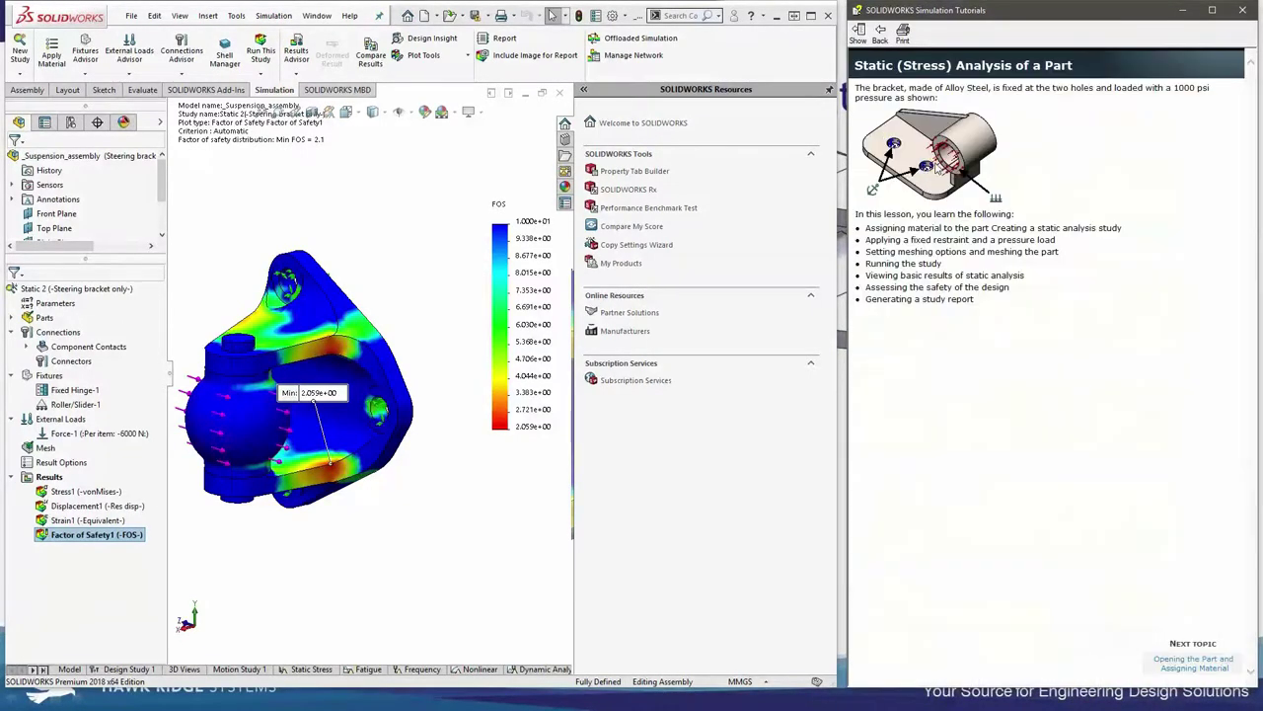
Go forward through the lesson's topics, from assigning material up to "Viewing von Mises (Equivalent) Stresses"
{"action": "left_click", "coordinate": [1171, 662]}
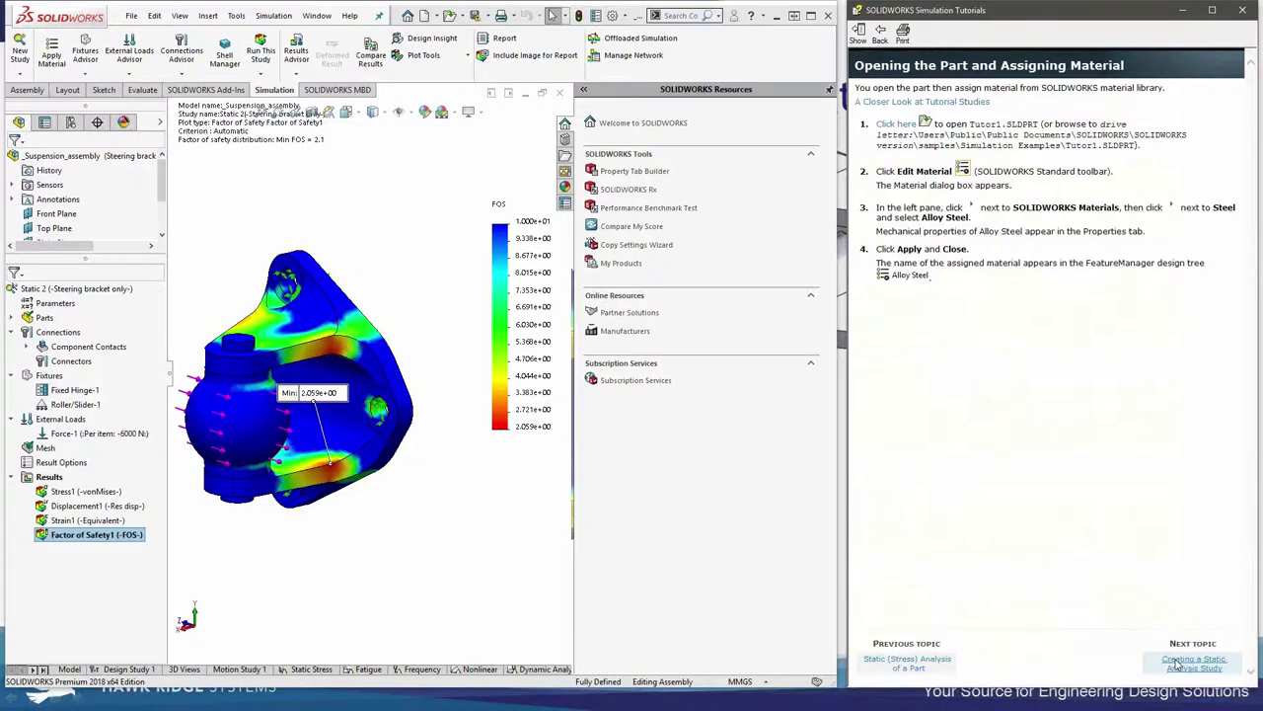
{"action": "left_click", "coordinate": [1174, 663]}
{"action": "left_click", "coordinate": [1189, 661]}
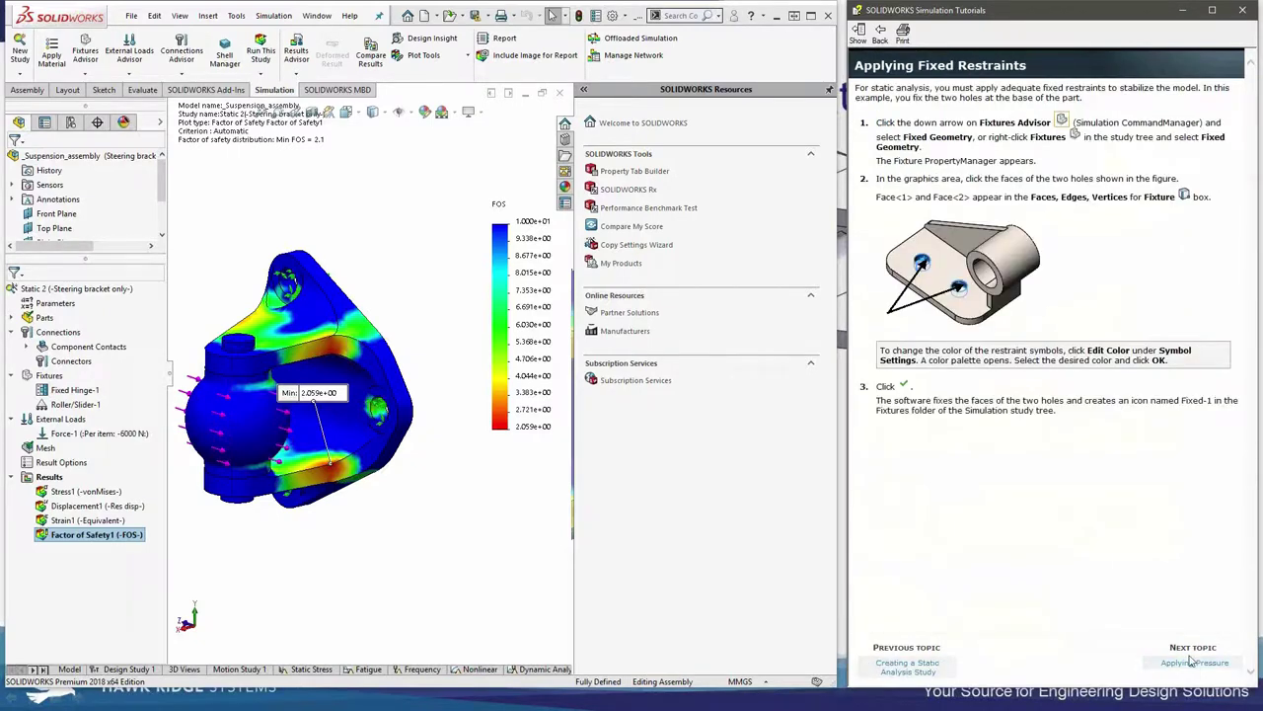
{"action": "left_click", "coordinate": [1194, 662]}
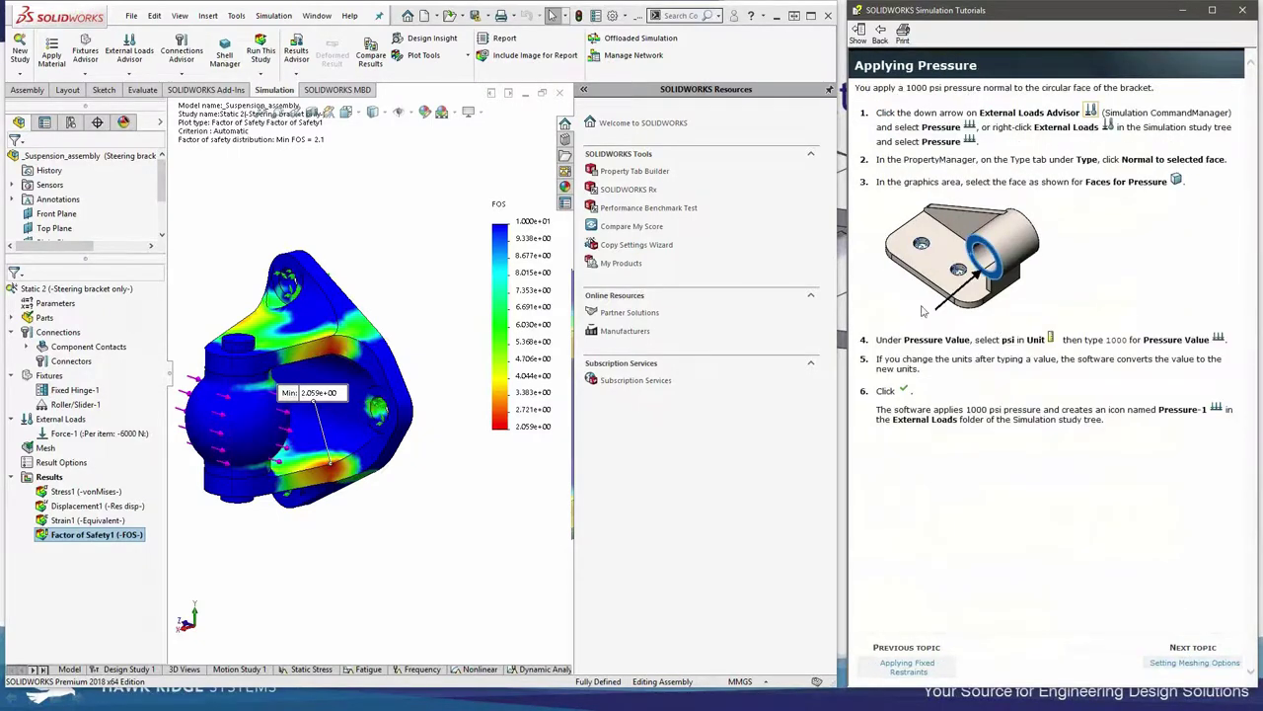
{"action": "left_click", "coordinate": [1194, 662]}
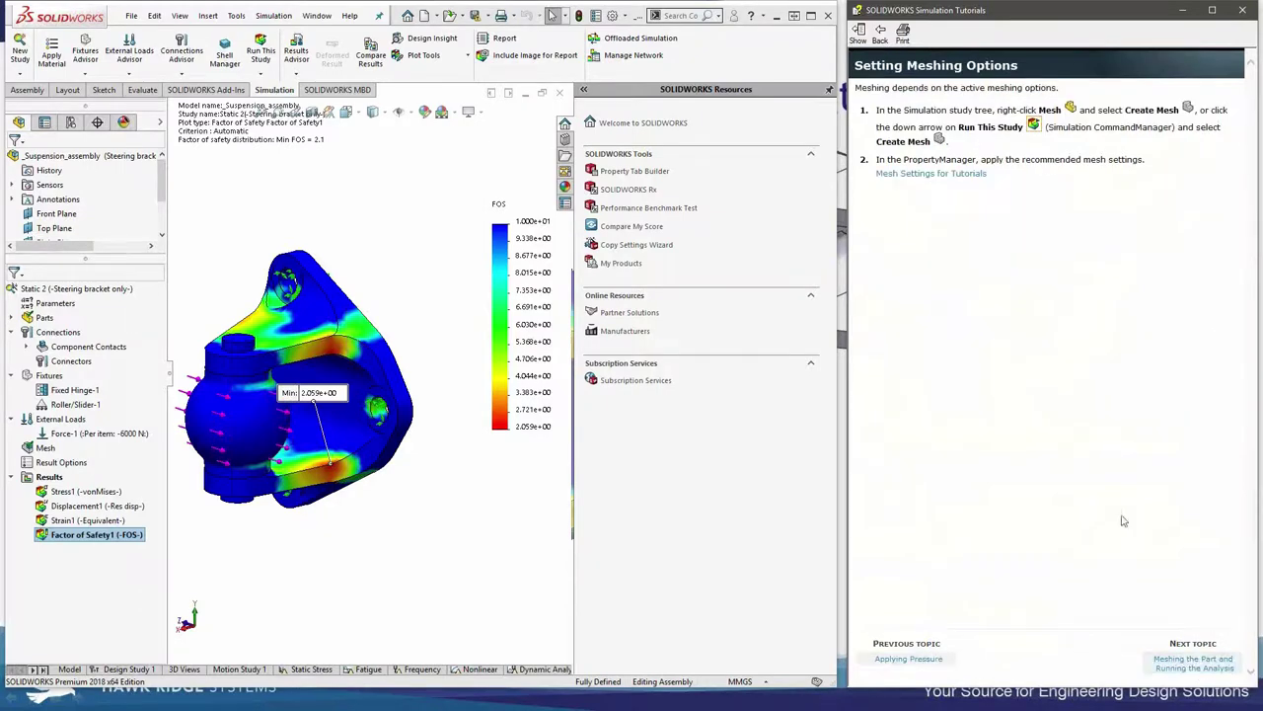
{"action": "left_click", "coordinate": [1195, 663]}
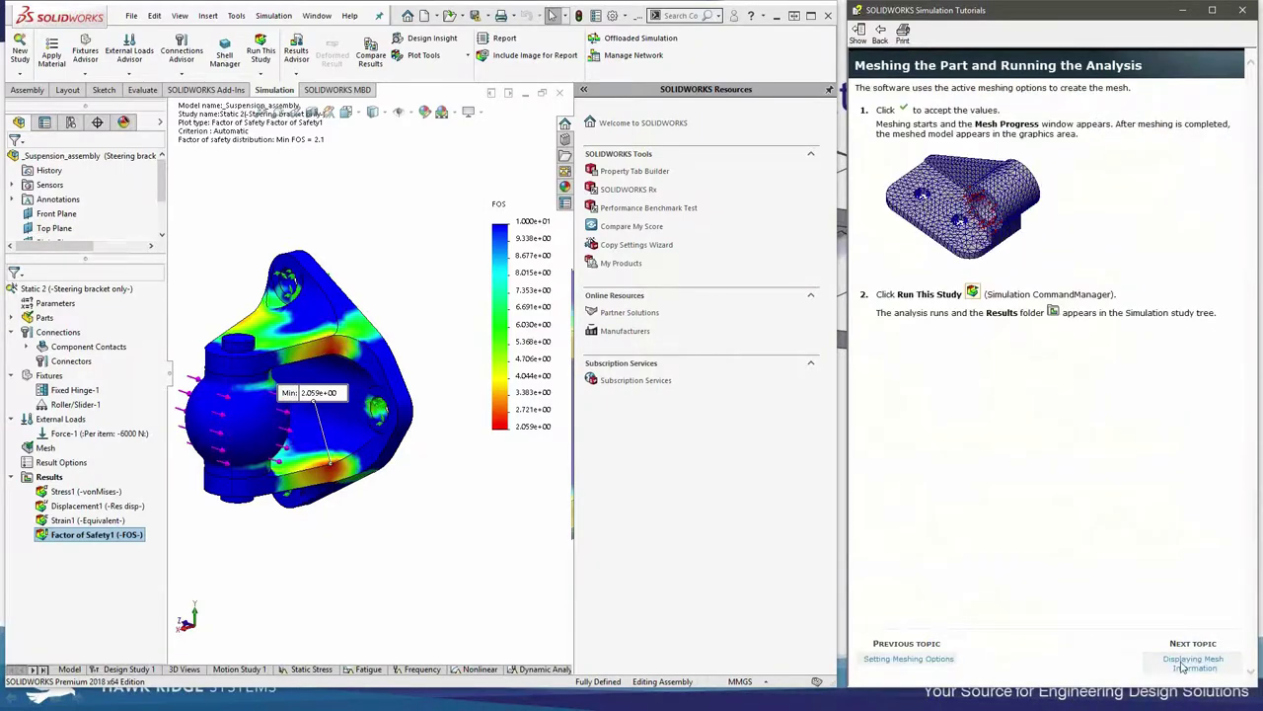
{"action": "left_click", "coordinate": [1192, 664]}
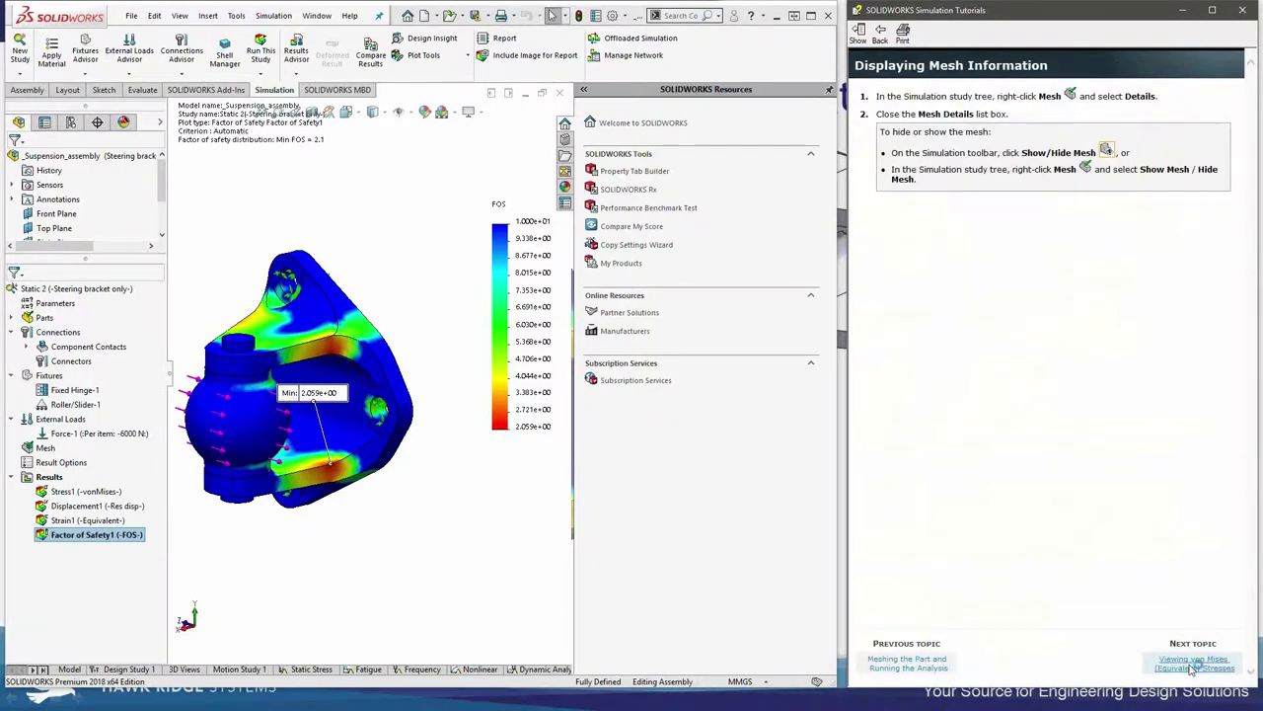
{"action": "left_click", "coordinate": [1192, 663]}
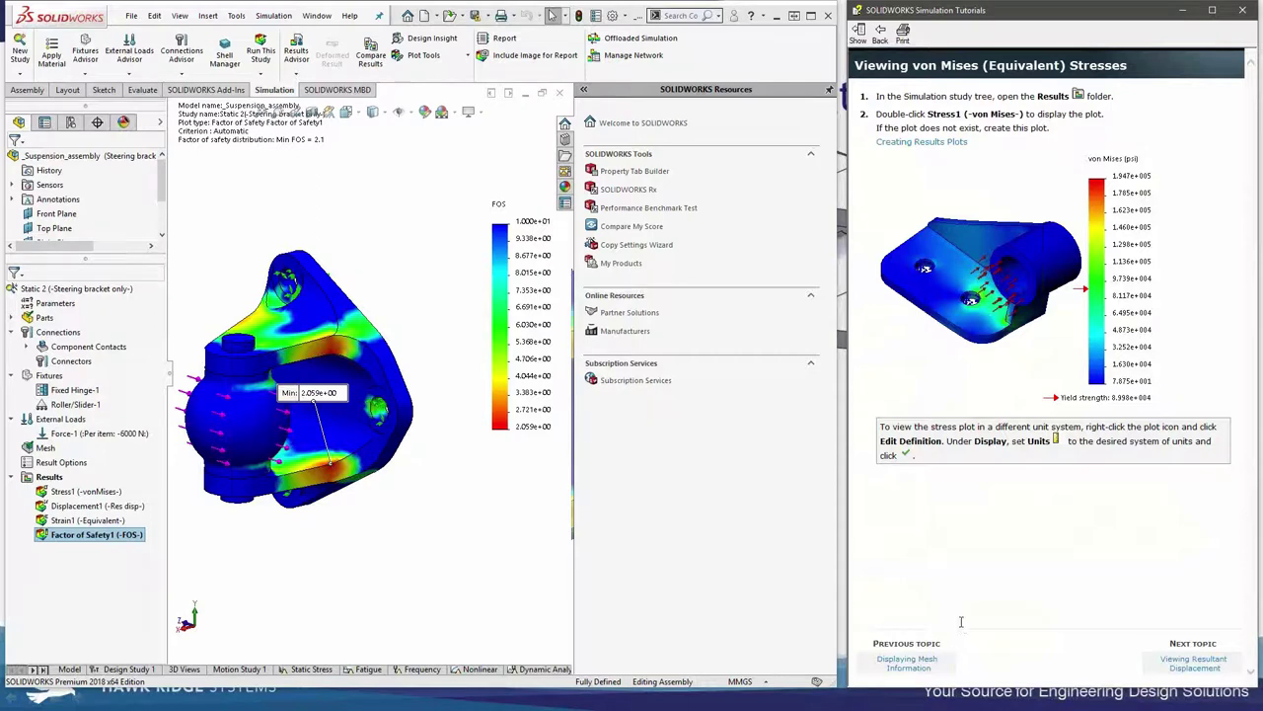
Go back through the lesson's topics to its introduction, "Static (Stress) Analysis of a Part"
{"action": "left_click", "coordinate": [917, 666]}
{"action": "left_click", "coordinate": [918, 666]}
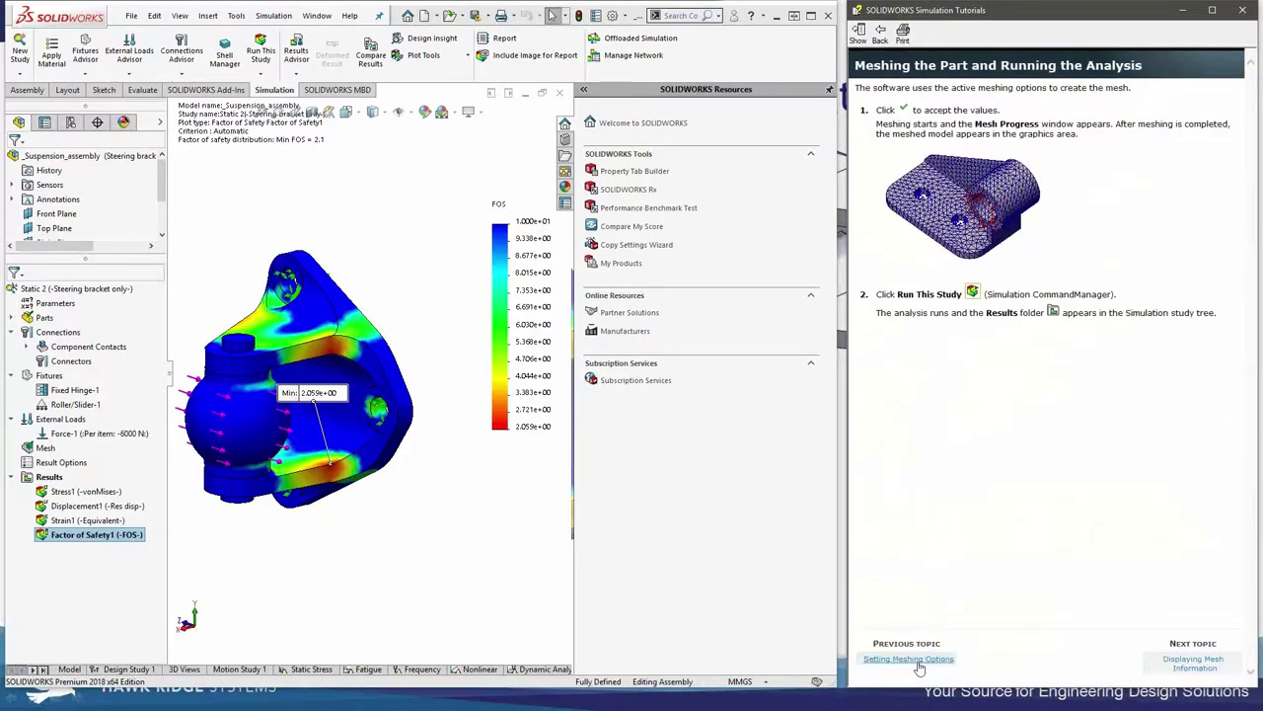
{"action": "left_click", "coordinate": [918, 666]}
{"action": "left_click", "coordinate": [918, 666]}
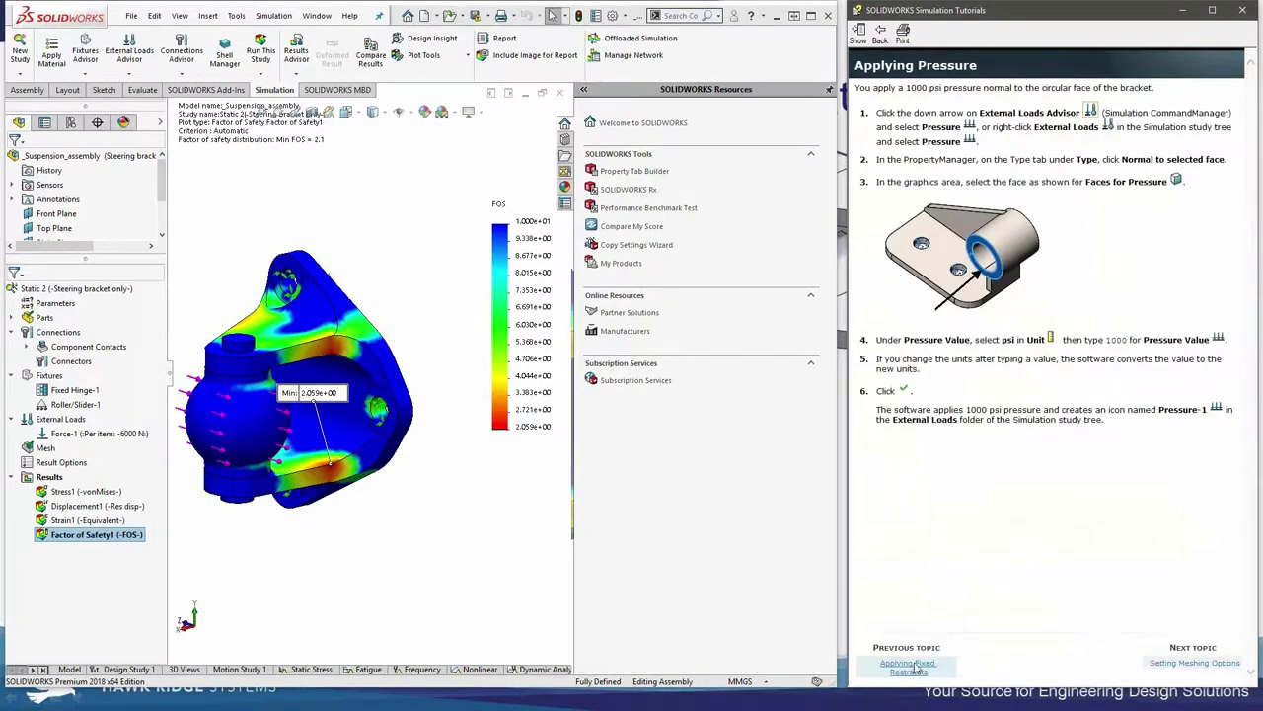
{"action": "left_click", "coordinate": [916, 666]}
{"action": "left_click", "coordinate": [910, 666]}
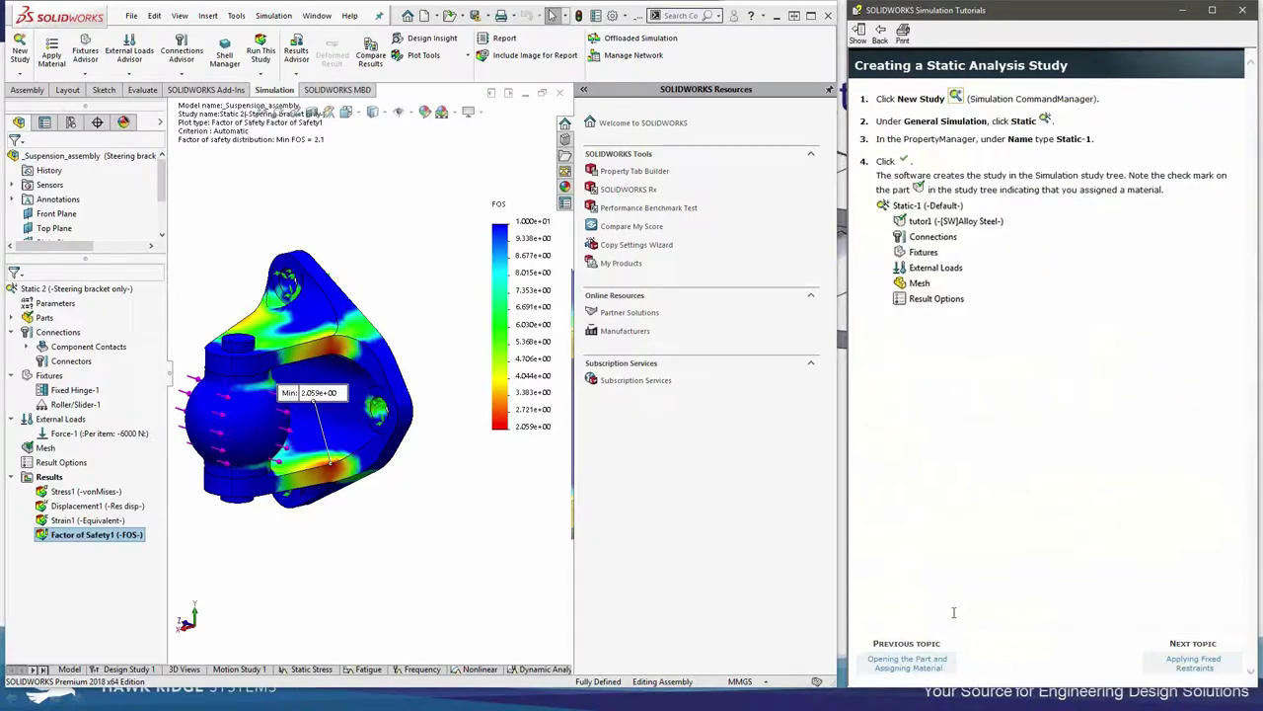
{"action": "left_click", "coordinate": [918, 666]}
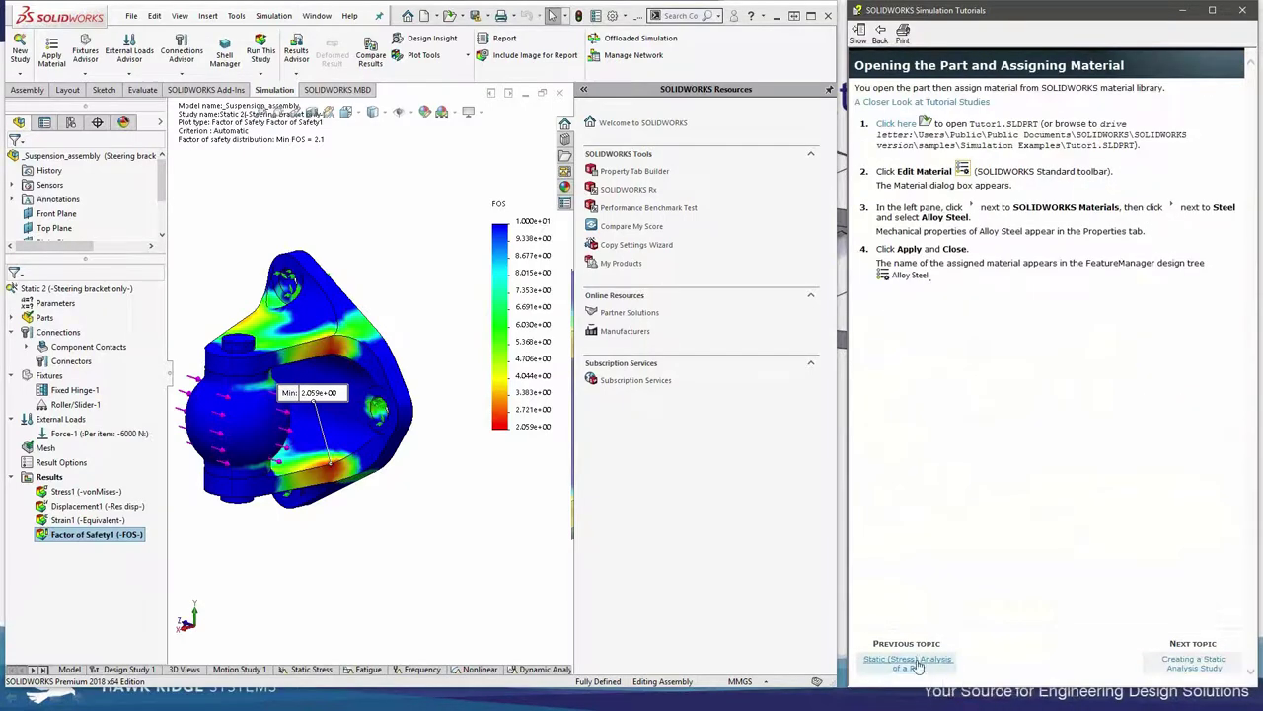
{"action": "left_click", "coordinate": [904, 665]}
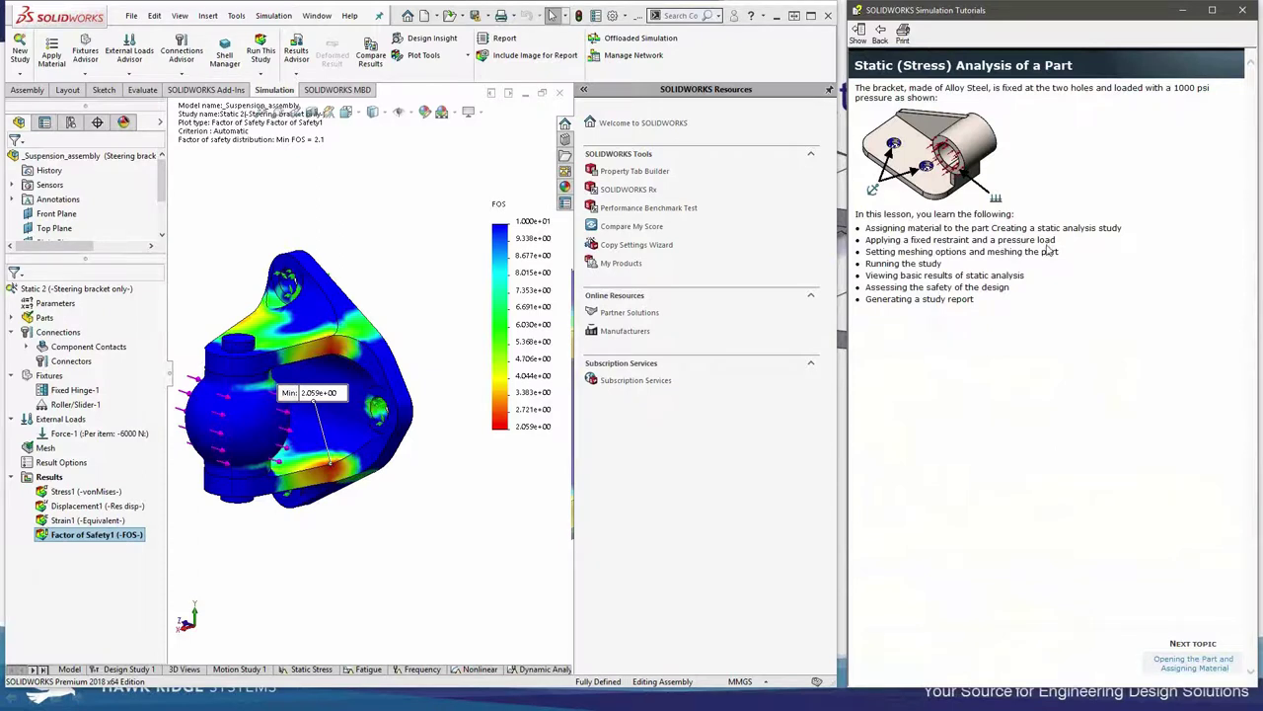
Open the Simulation verification problems from the validation help and view the static problem "Bending of a T Section Beam"
{"action": "left_click", "coordinate": [350, 16]}
{"action": "mouse_move", "coordinate": [444, 82]}
{"action": "mouse_move", "coordinate": [592, 114]}
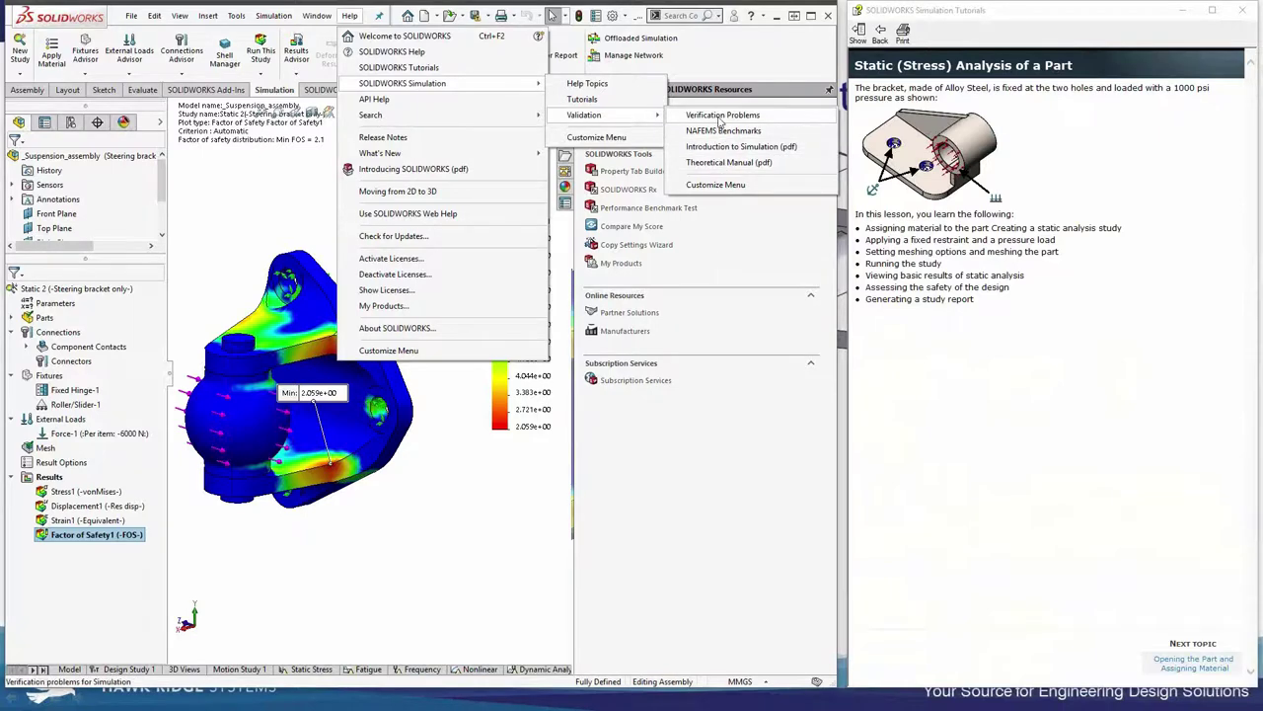
{"action": "left_click", "coordinate": [721, 115]}
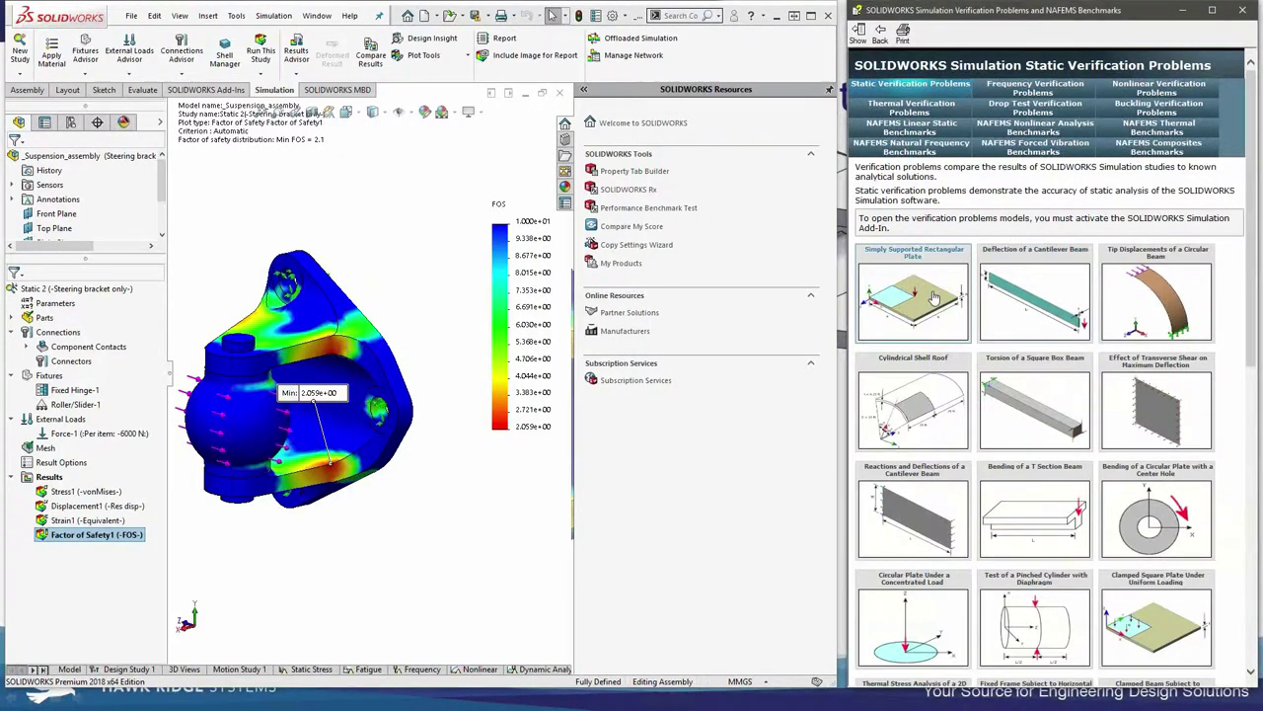
{"action": "scroll", "coordinate": [934, 296], "scroll_direction": "down", "scroll_amount": 2}
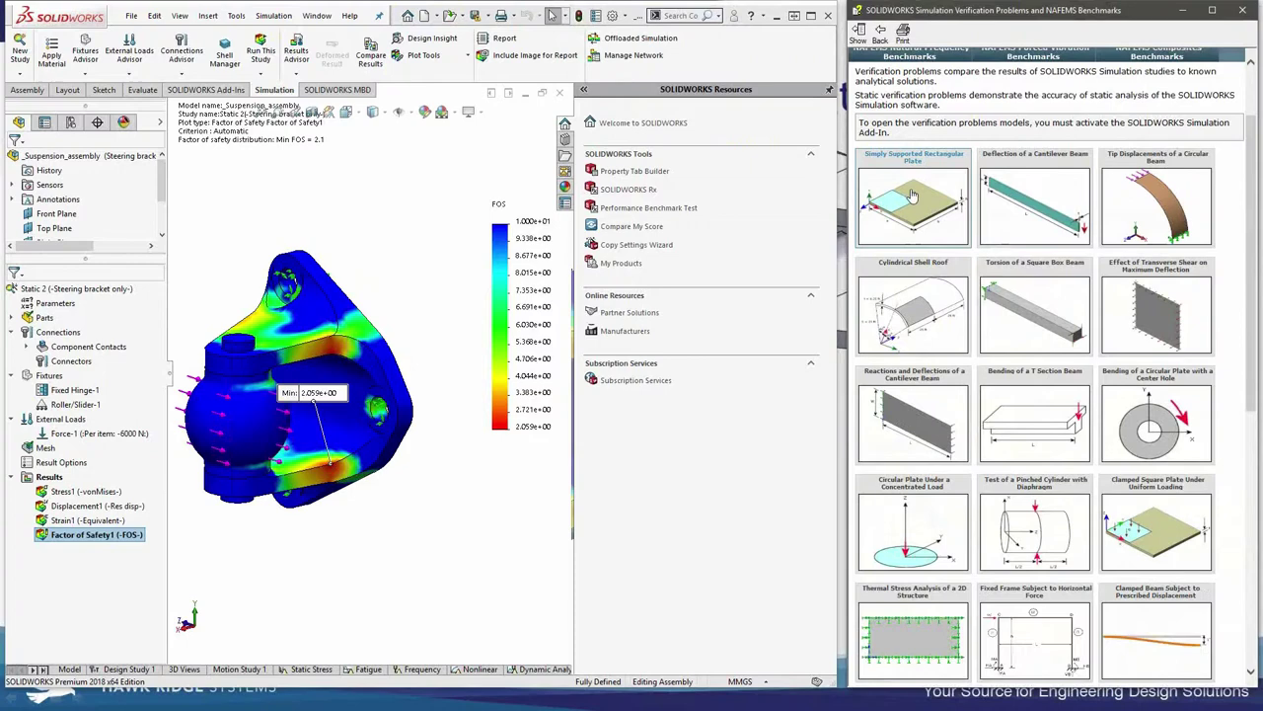
{"action": "left_click", "coordinate": [1024, 400]}
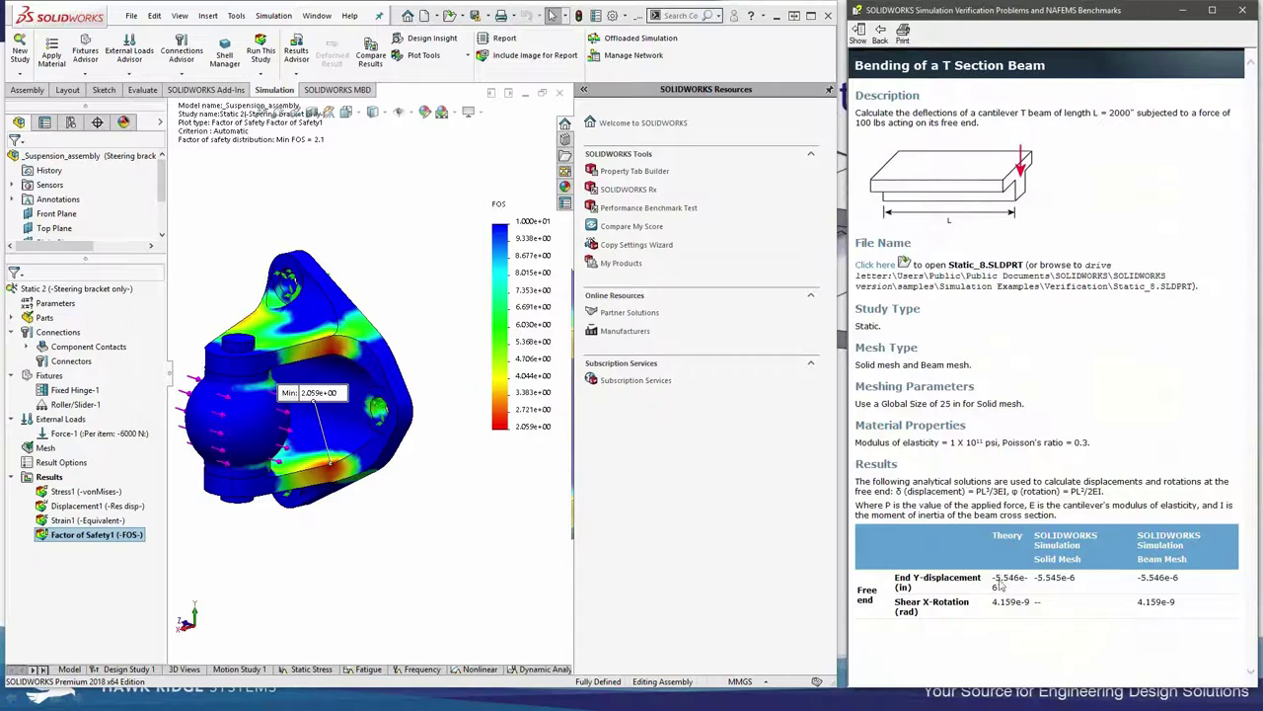
Return to the static verification problems overview and look through the remaining problems down to the end
{"action": "left_click", "coordinate": [879, 34]}
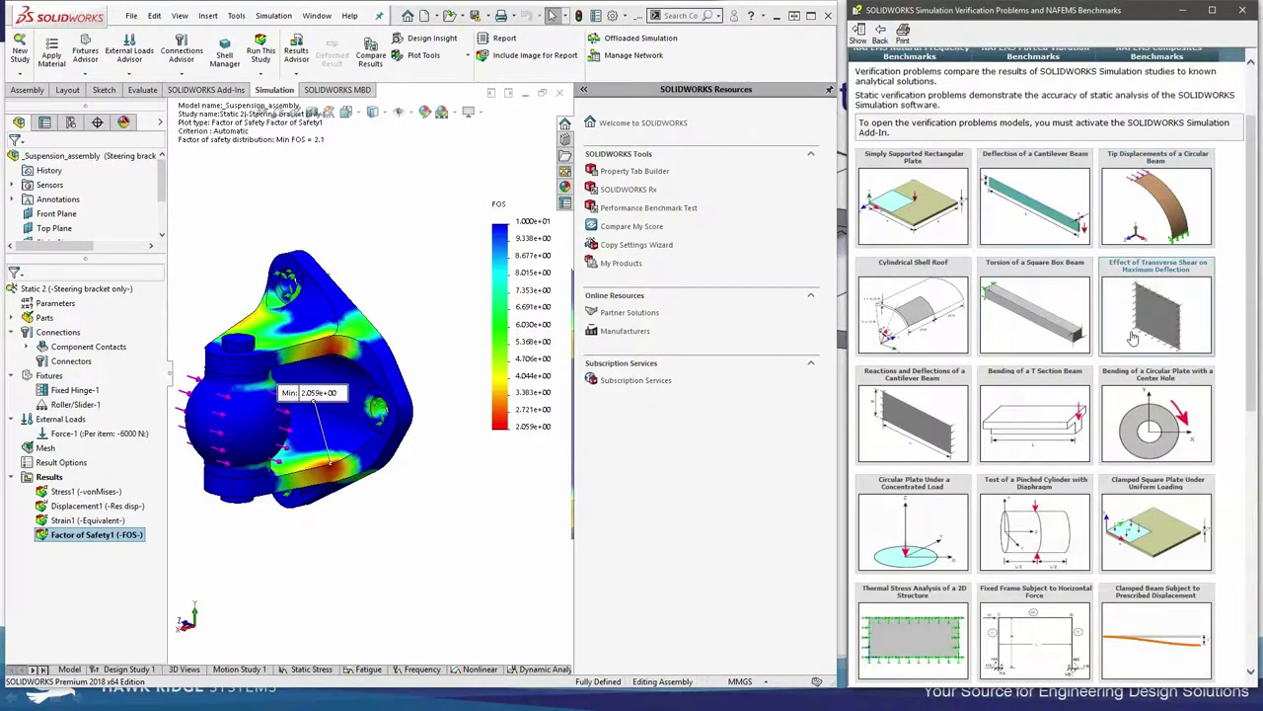
{"action": "scroll", "coordinate": [1133, 338], "scroll_direction": "down", "scroll_amount": 5}
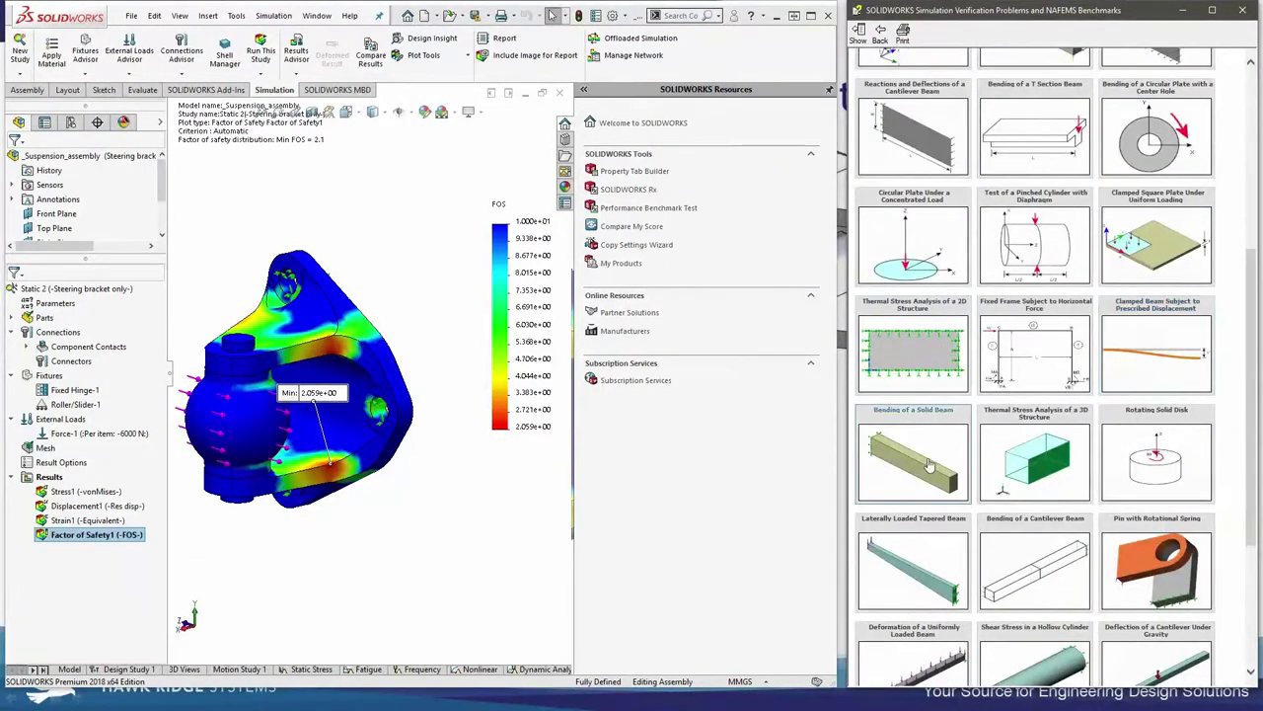
{"action": "scroll", "coordinate": [925, 464], "scroll_direction": "down", "scroll_amount": 4}
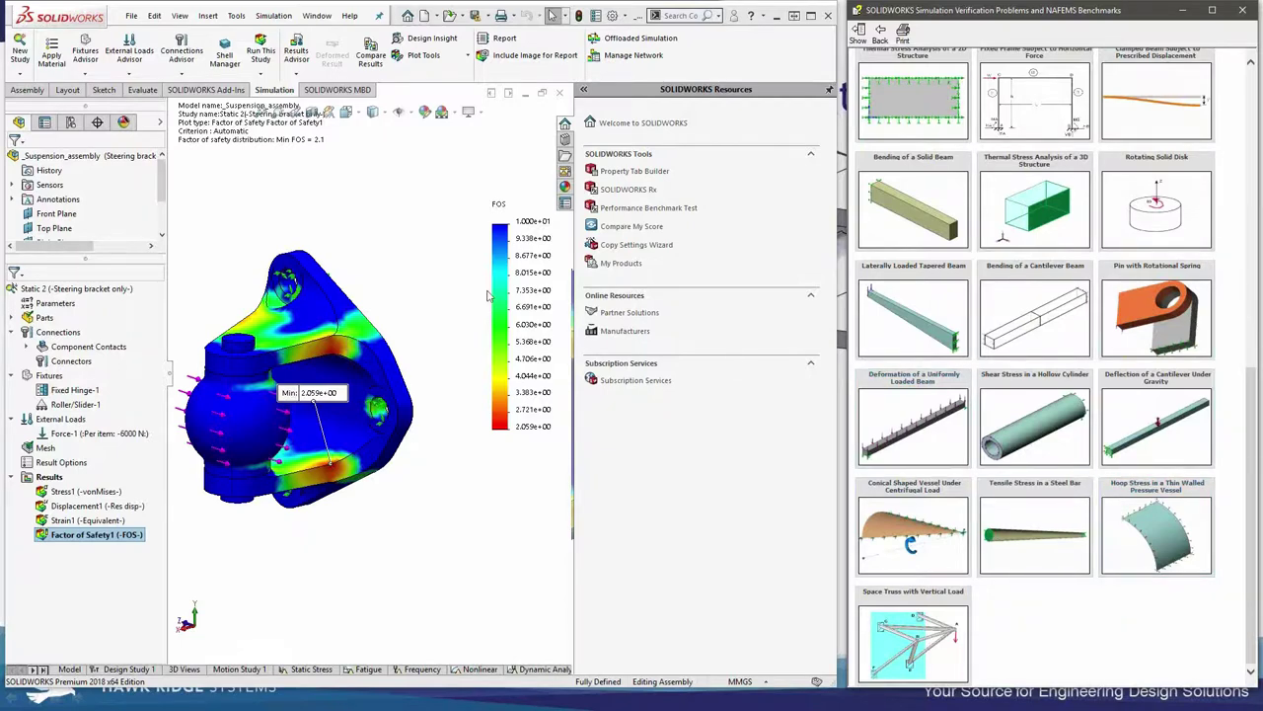
Close the verification problems window and the Simulation tutorials window
{"action": "middle_click_drag", "start_coordinate": [487, 295], "coordinate": [318, 418]}
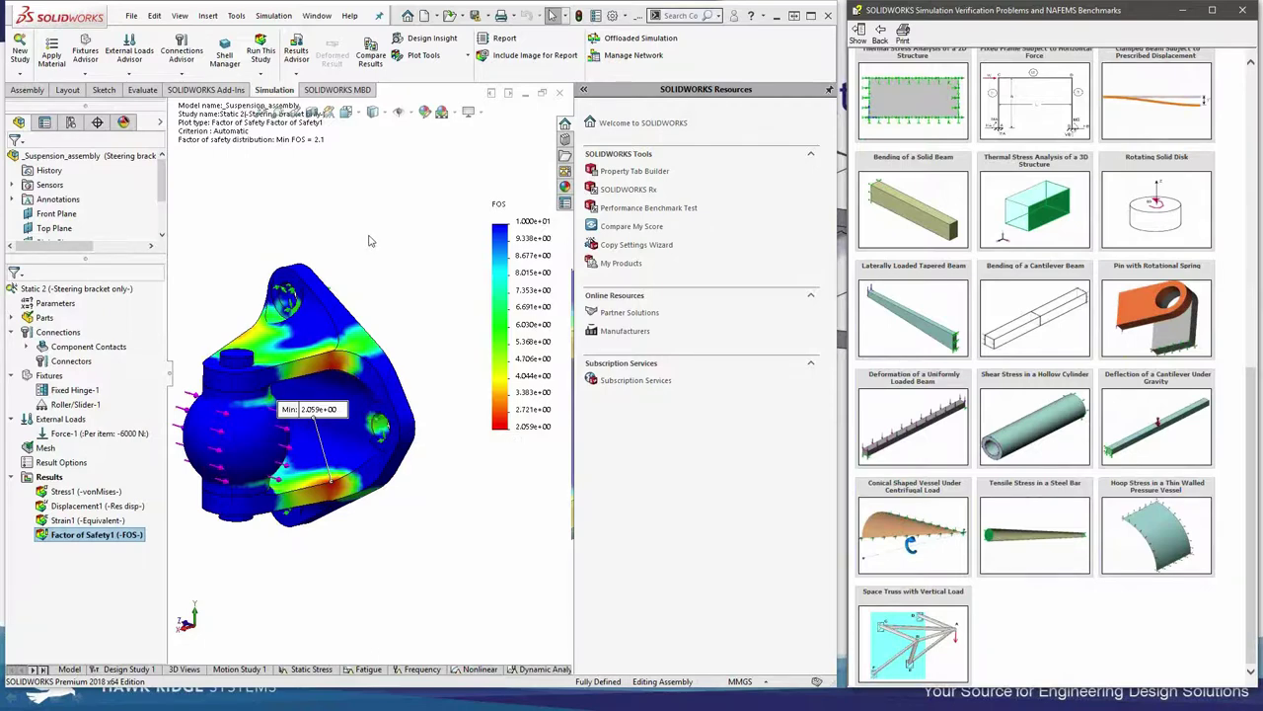
{"action": "left_click", "coordinate": [1241, 17]}
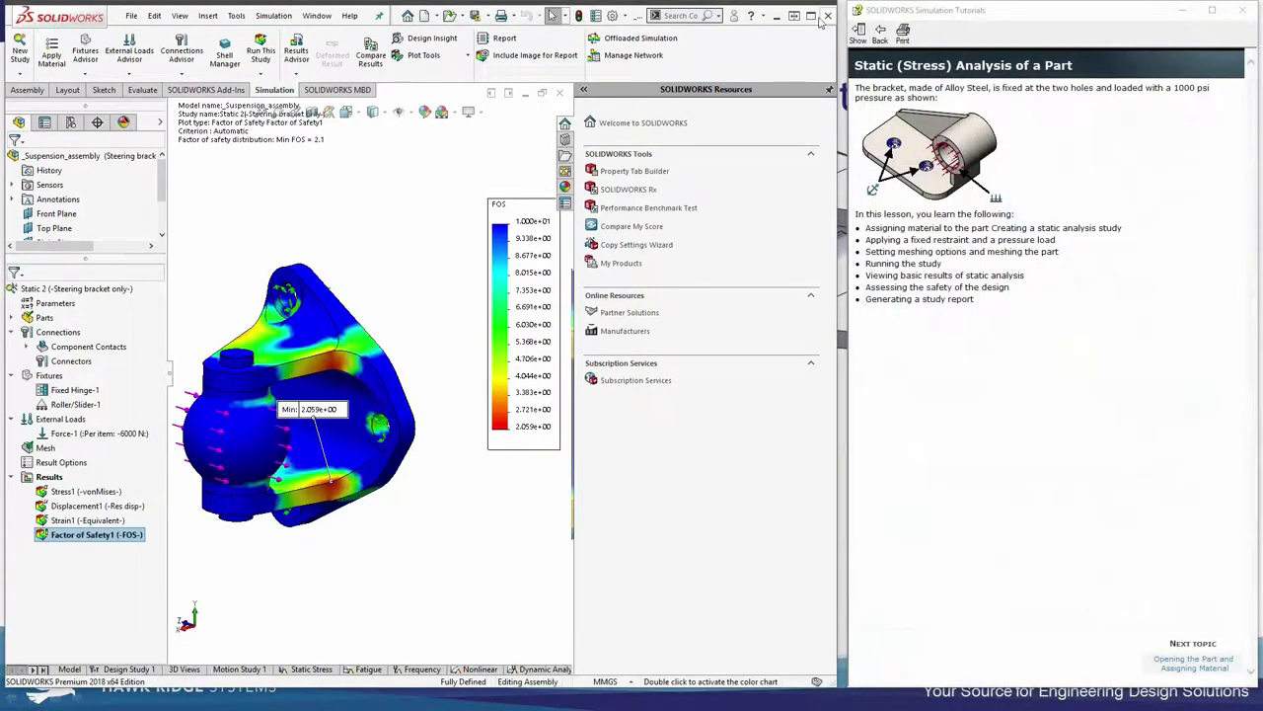
{"action": "left_click", "coordinate": [1242, 10]}
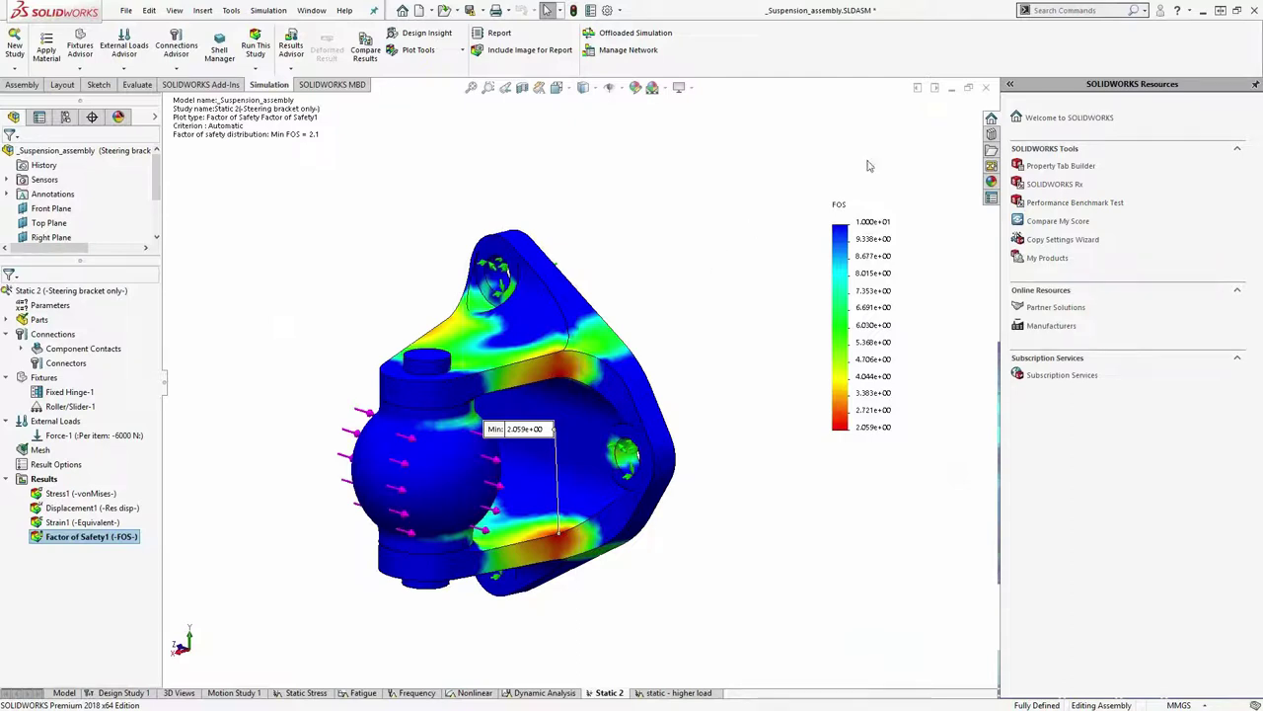
Close the suspension assembly and open the recent document sheet_metal_rivets.SLDPRT
{"action": "left_click", "coordinate": [987, 91]}
{"action": "left_click", "coordinate": [270, 212]}
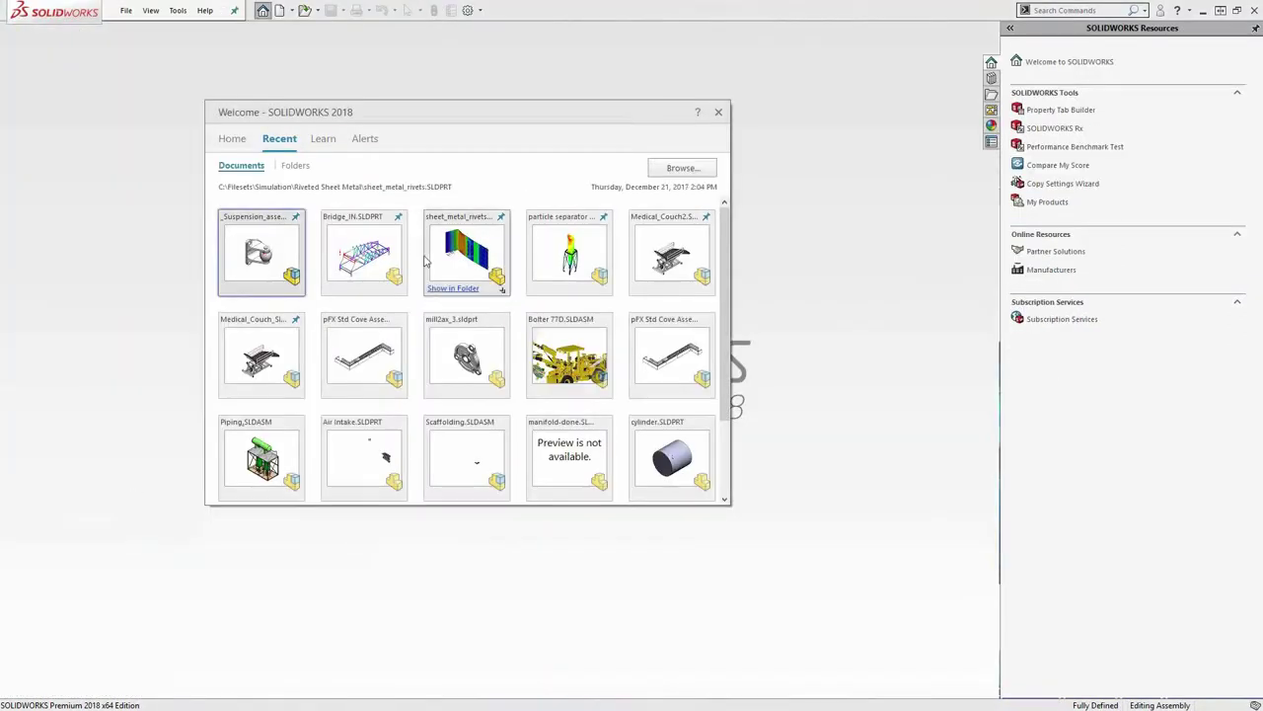
{"action": "left_click", "coordinate": [464, 248]}
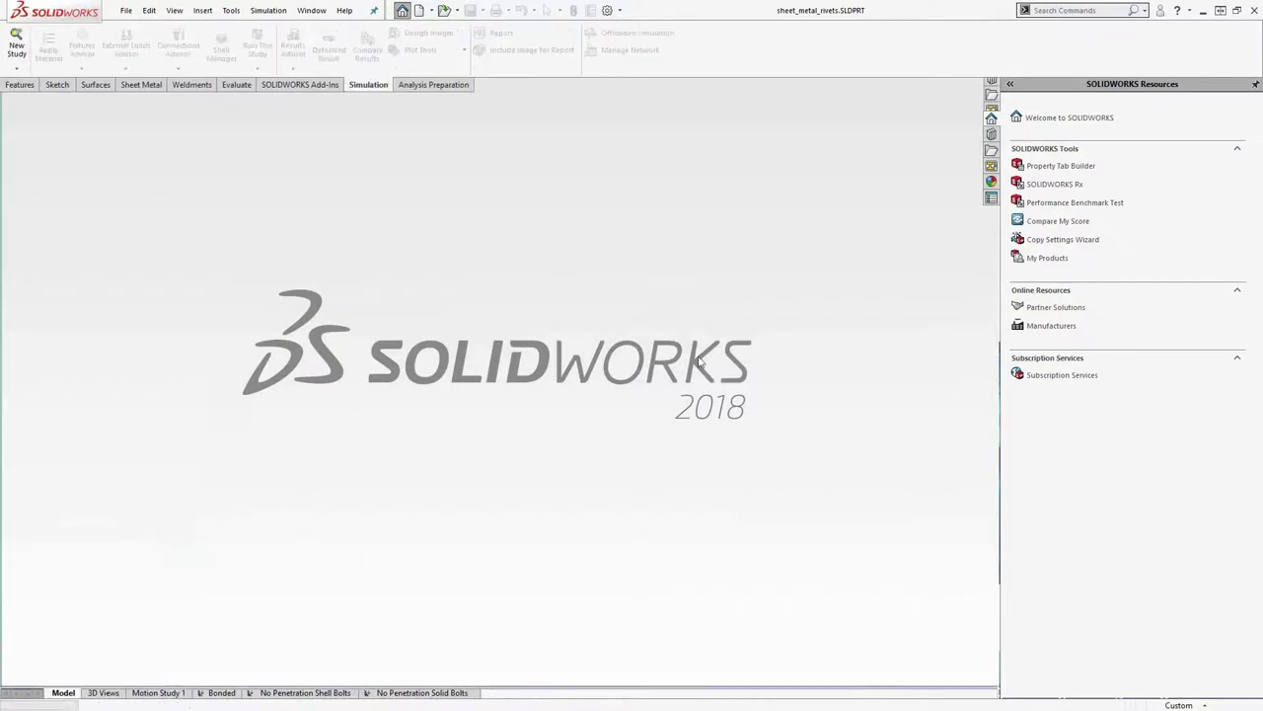
Inspect the overlapping riveted sheets and activate the "No Penetration Shell Bolts" study
{"action": "middle_click_drag", "start_coordinate": [657, 359], "coordinate": [439, 372]}
{"action": "scroll", "coordinate": [439, 372], "scroll_direction": "down", "scroll_amount": 2}
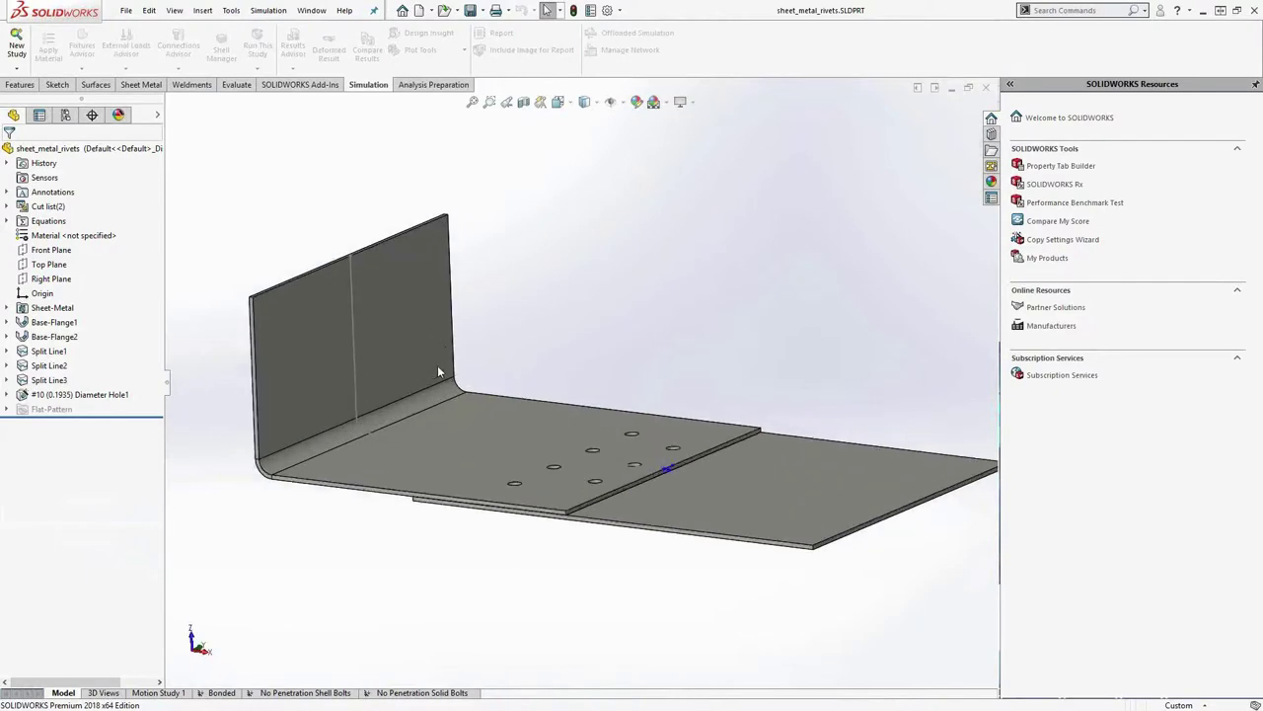
{"action": "scroll", "coordinate": [439, 373], "scroll_direction": "down", "scroll_amount": 3}
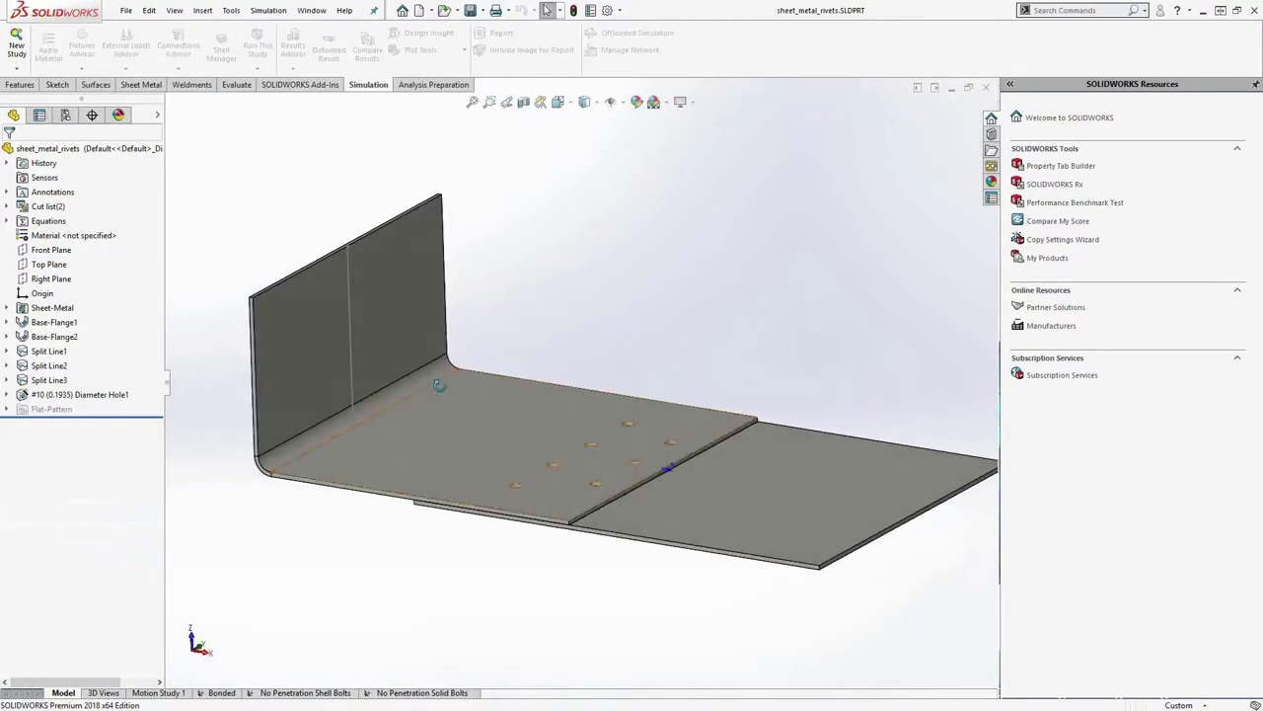
{"action": "left_click", "coordinate": [337, 692]}
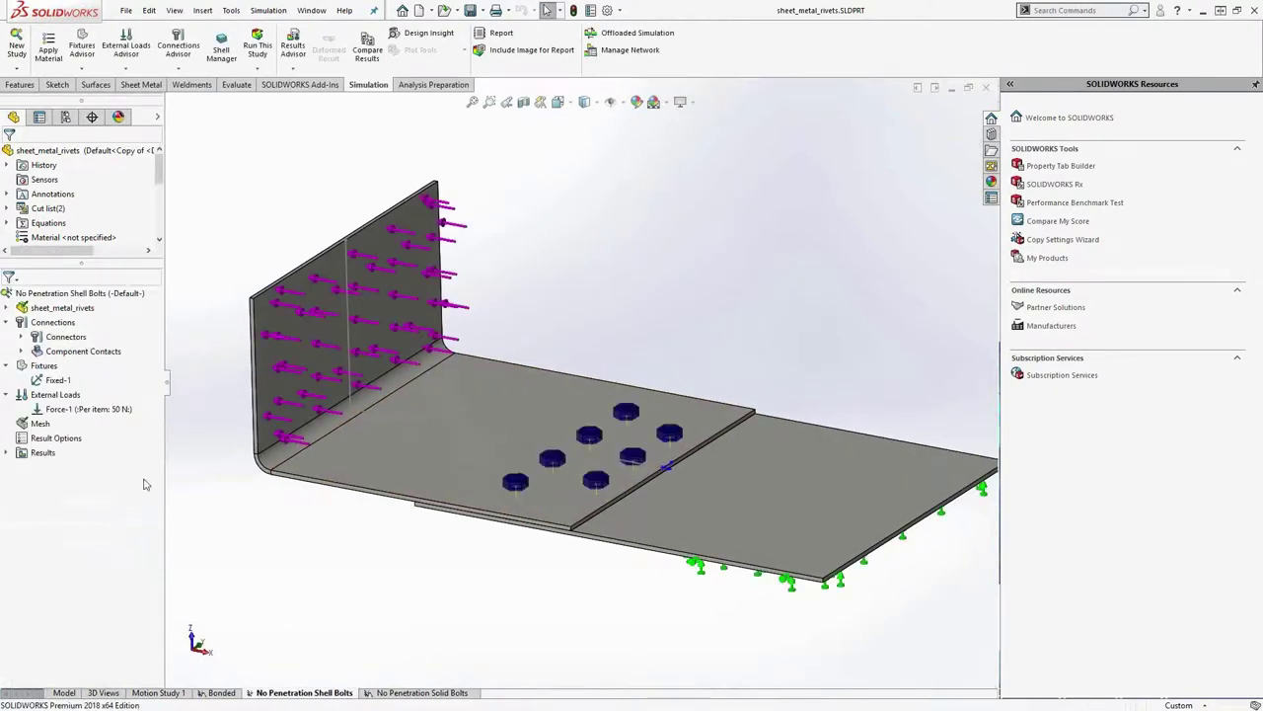
Display the von Mises stress plot of the shell bolts study and inspect the deformed sheets around the rivets
{"action": "left_click", "coordinate": [8, 452]}
{"action": "left_click", "coordinate": [66, 470]}
{"action": "double_click", "coordinate": [66, 470]}
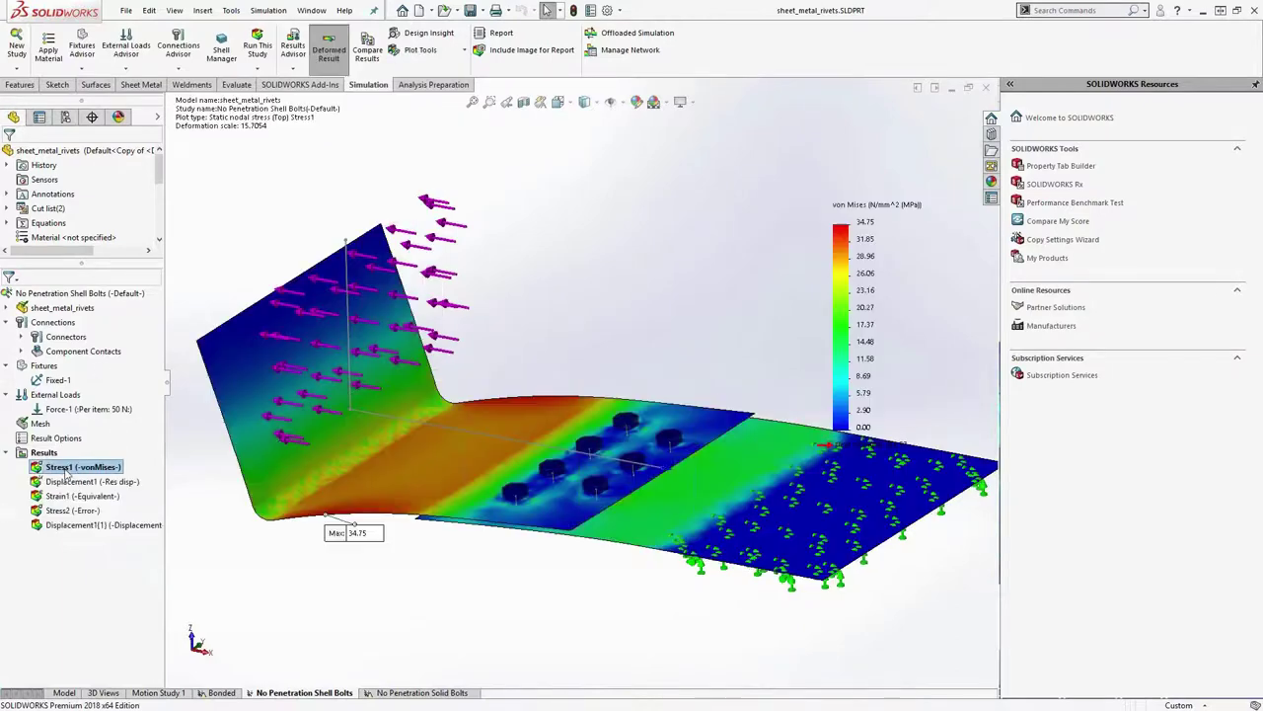
{"action": "middle_click_drag", "start_coordinate": [464, 623], "coordinate": [637, 447]}
{"action": "scroll", "coordinate": [637, 447], "scroll_direction": "down", "scroll_amount": 3}
{"action": "middle_click_drag", "start_coordinate": [621, 439], "coordinate": [498, 326]}
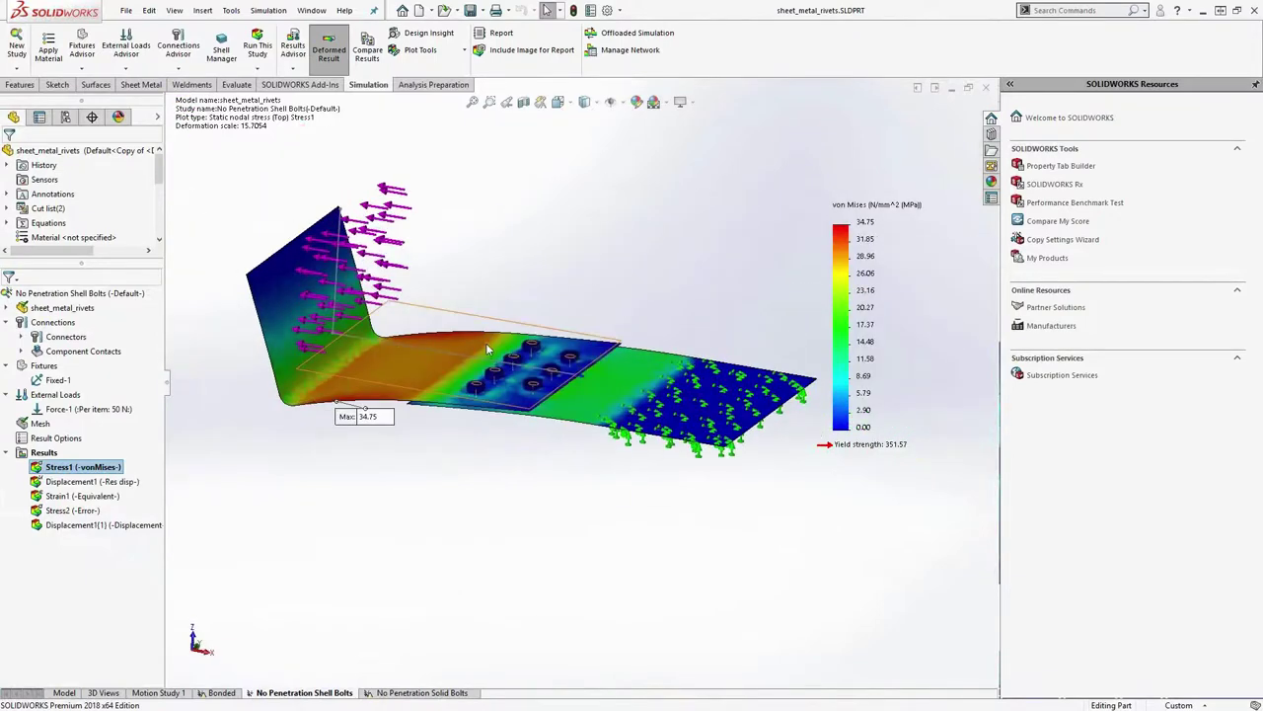
Show the shell mesh of the riveted sheets and view it from another angle
{"action": "right_click", "coordinate": [41, 423]}
{"action": "left_click", "coordinate": [107, 315]}
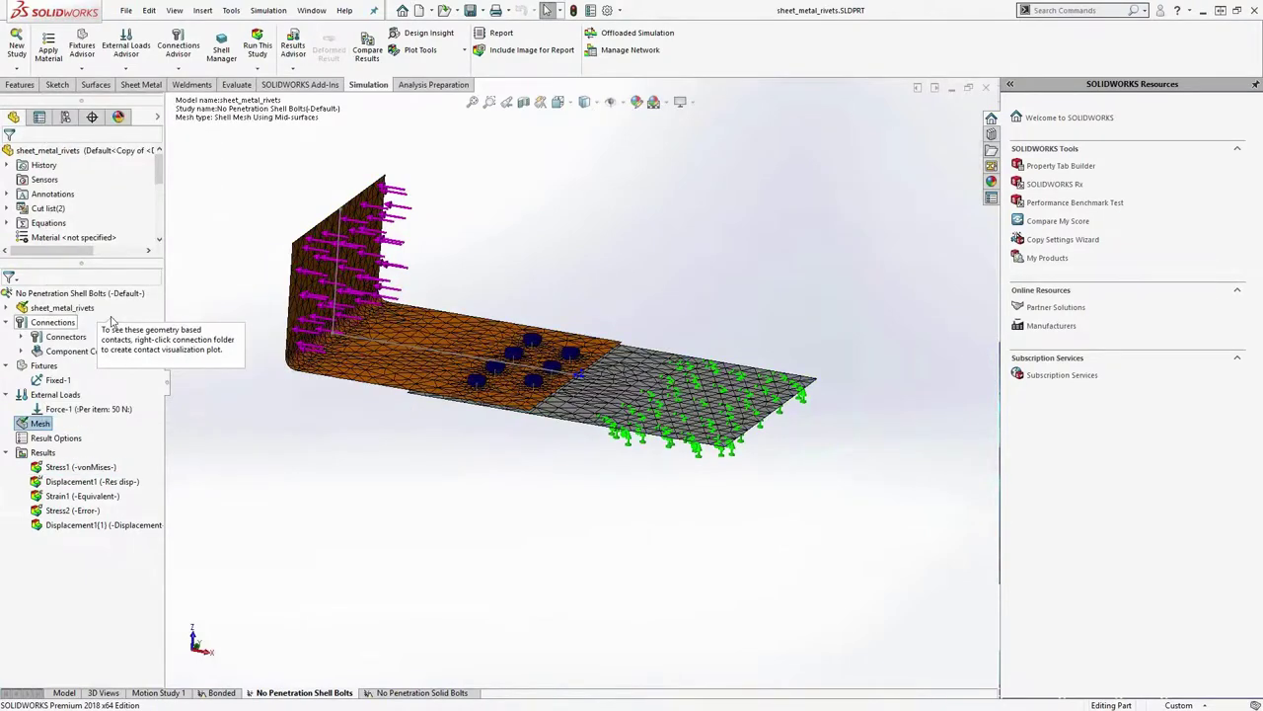
{"action": "mouse_move", "coordinate": [441, 301]}
{"action": "middle_mouse_down"}
{"action": "mouse_move", "coordinate": [419, 293]}
{"action": "mouse_move", "coordinate": [424, 302]}
{"action": "middle_mouse_up"}
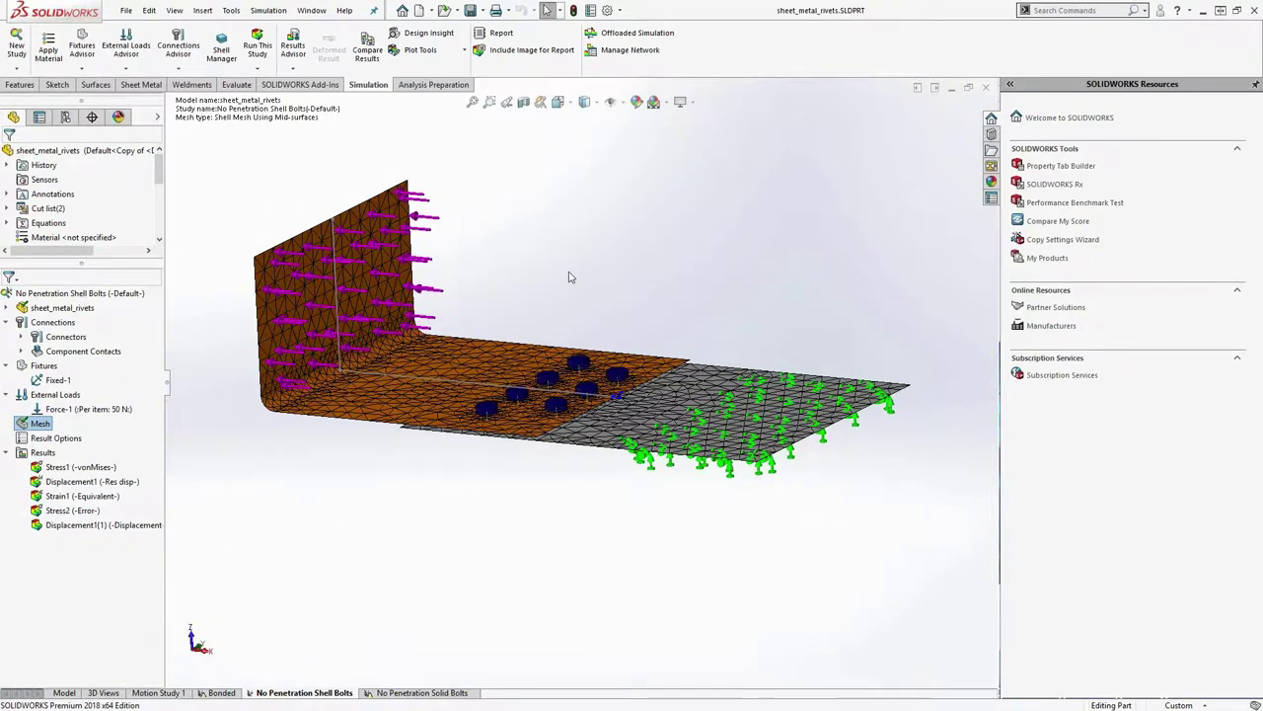
Open the recent document Bridge_IN.SLDPRT and activate its Study 1
{"action": "left_click", "coordinate": [545, 219]}
{"action": "key", "text": "ctrl+F2"}
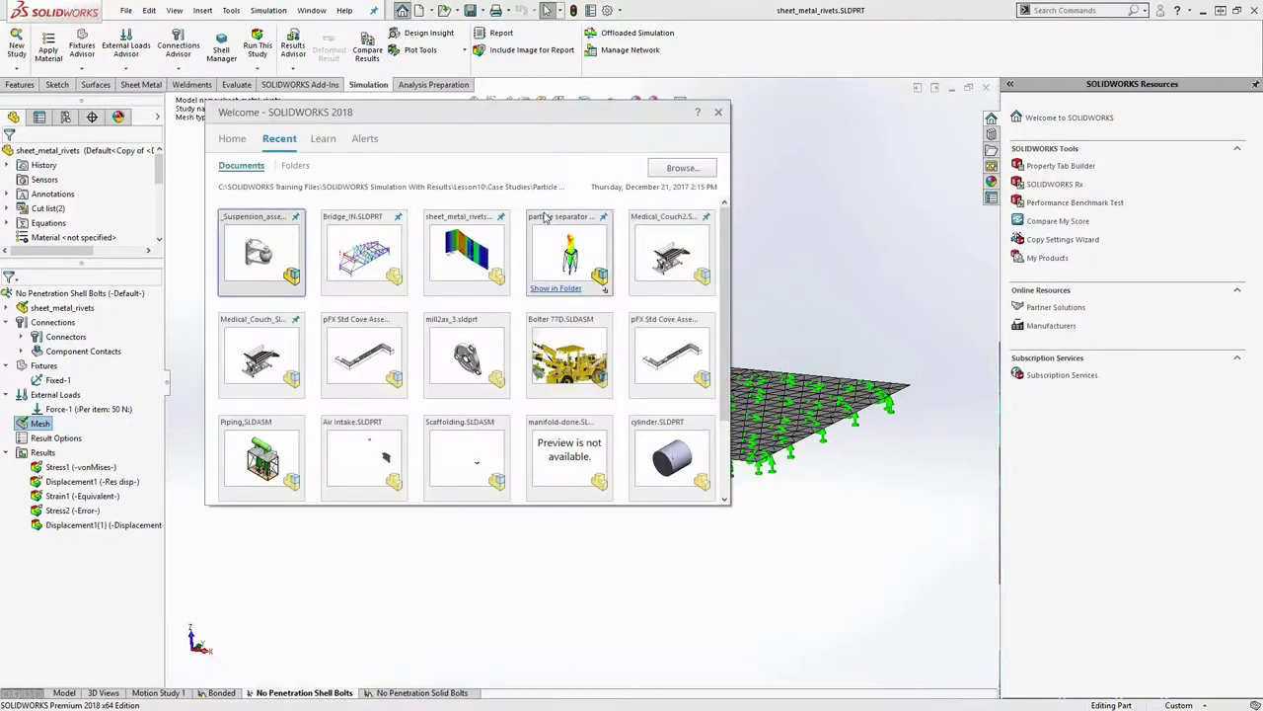
{"action": "left_click", "coordinate": [442, 269]}
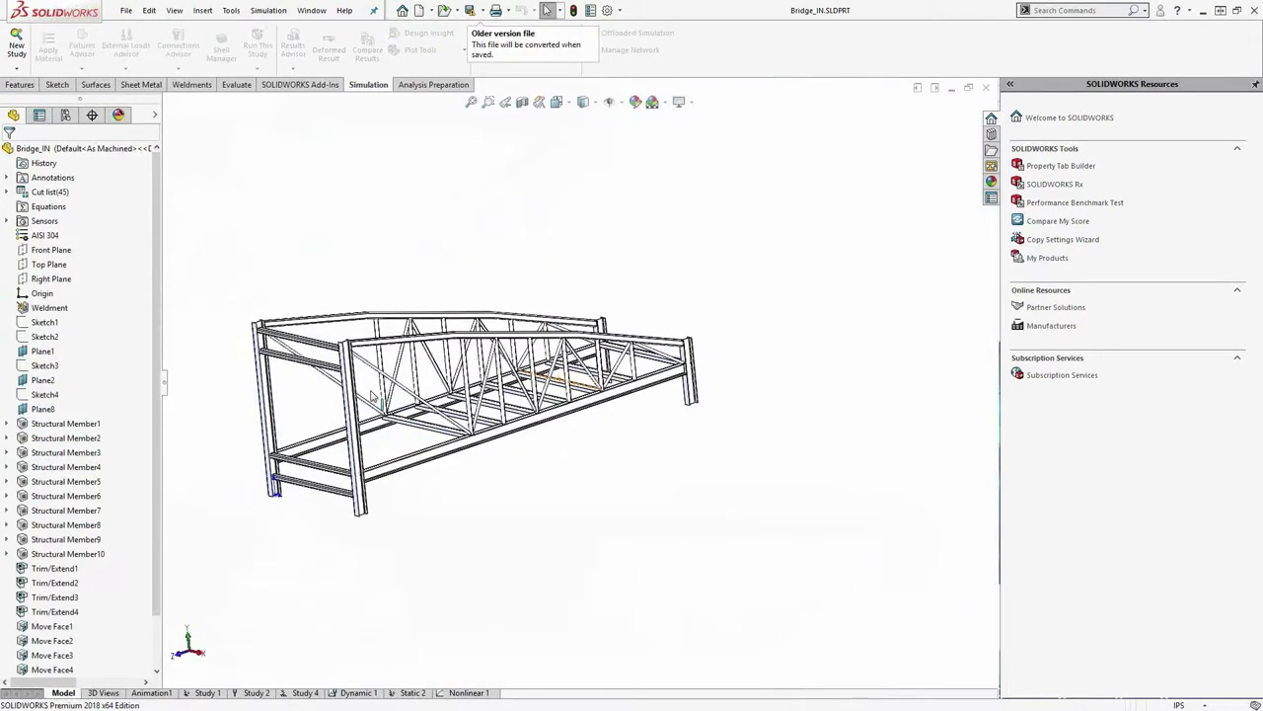
{"action": "middle_click_drag", "start_coordinate": [375, 388], "coordinate": [296, 592]}
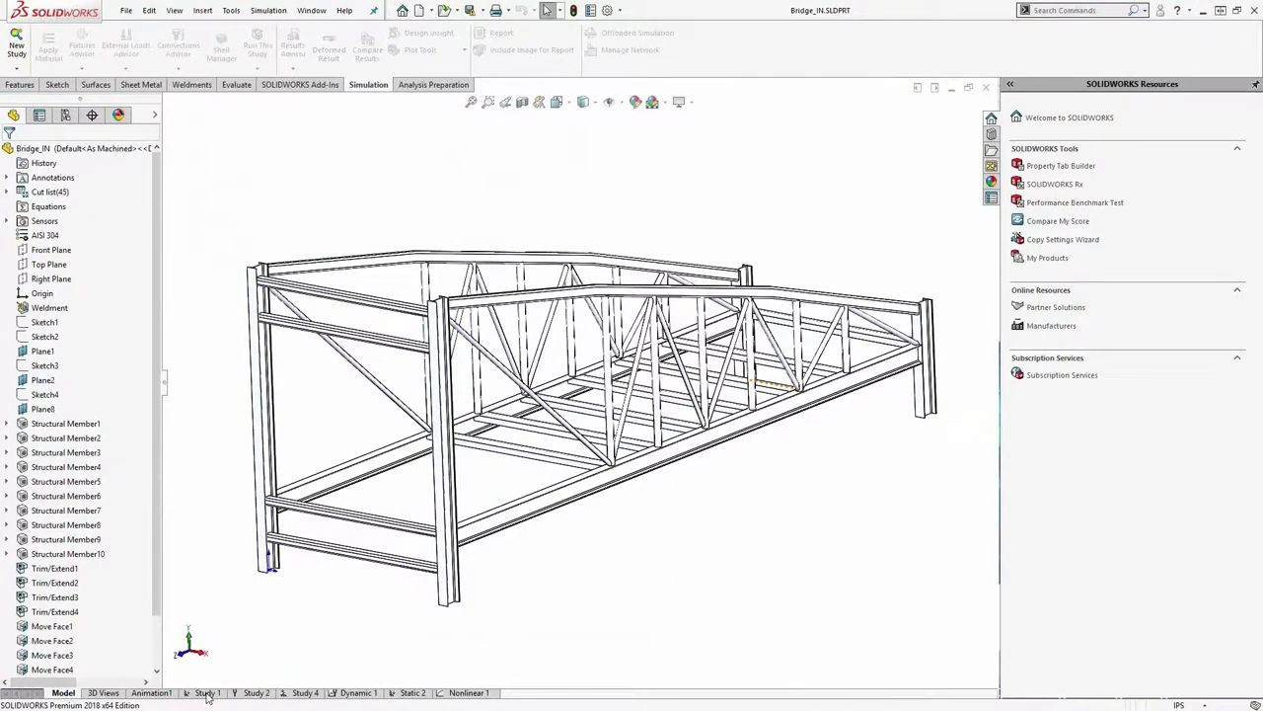
{"action": "mouse_move", "coordinate": [314, 614]}
{"action": "middle_mouse_down"}
{"action": "mouse_move", "coordinate": [287, 605]}
{"action": "mouse_move", "coordinate": [293, 618]}
{"action": "middle_mouse_up"}
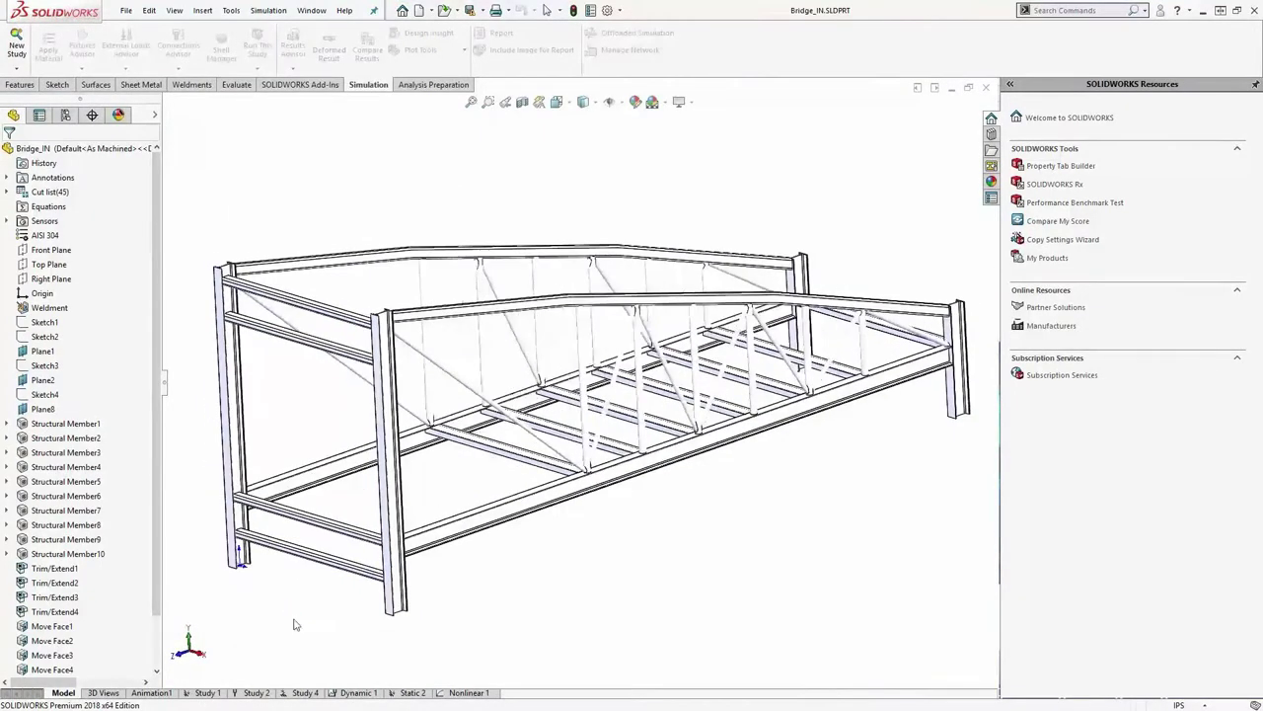
{"action": "left_click", "coordinate": [207, 692]}
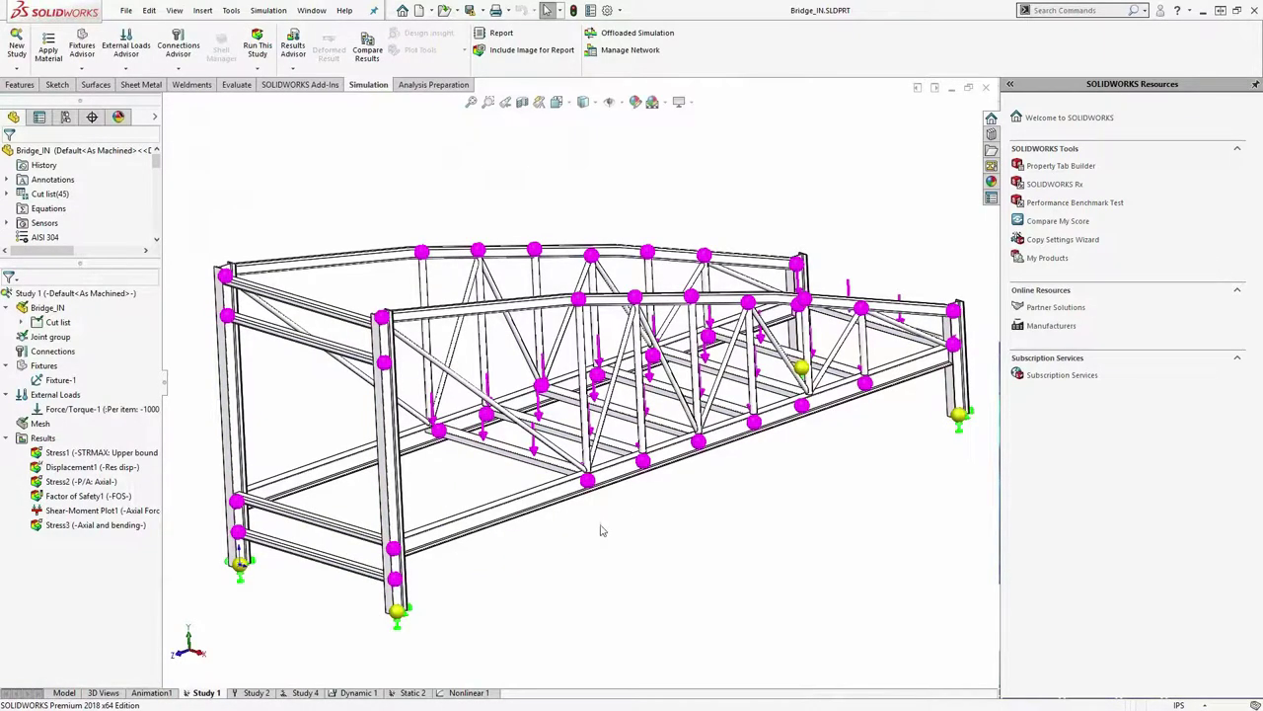
Display the bridge's resultant displacement plot and inspect how the truss members and deck beams deform
{"action": "left_click", "coordinate": [87, 466]}
{"action": "double_click", "coordinate": [87, 467]}
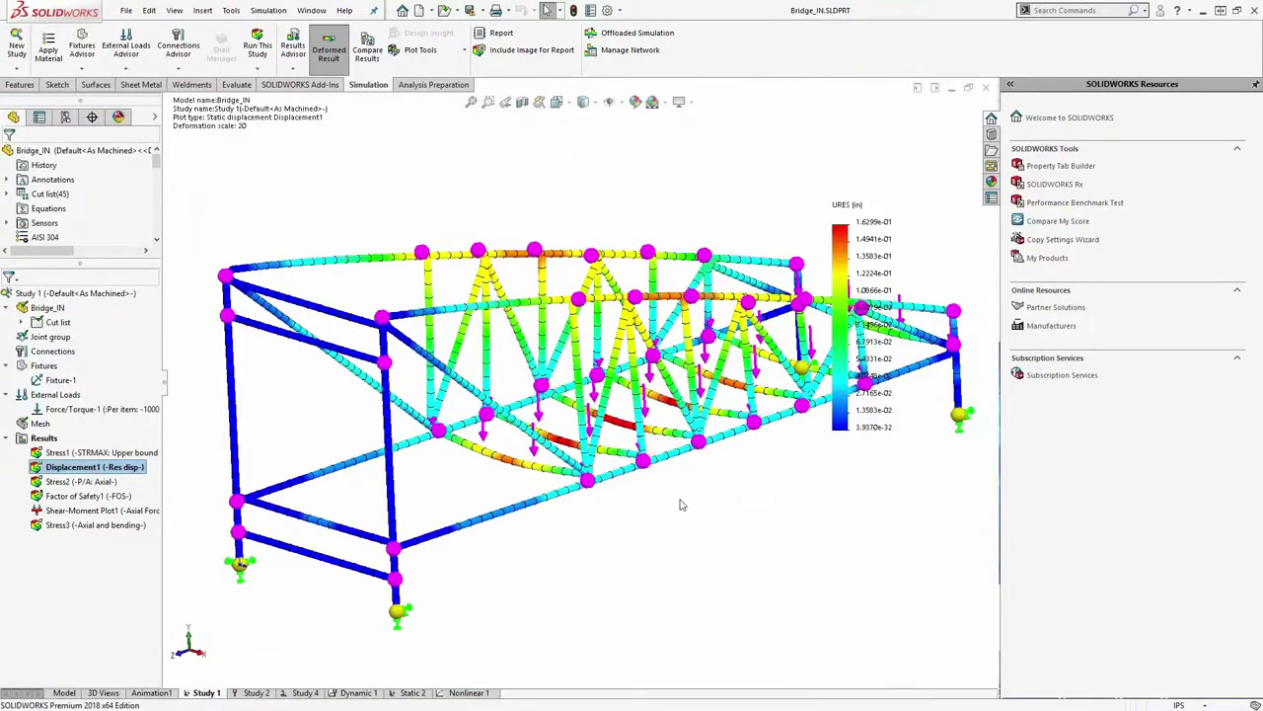
{"action": "middle_click_drag", "start_coordinate": [720, 375], "coordinate": [755, 368]}
{"action": "scroll", "coordinate": [752, 367], "scroll_direction": "down", "scroll_amount": 2}
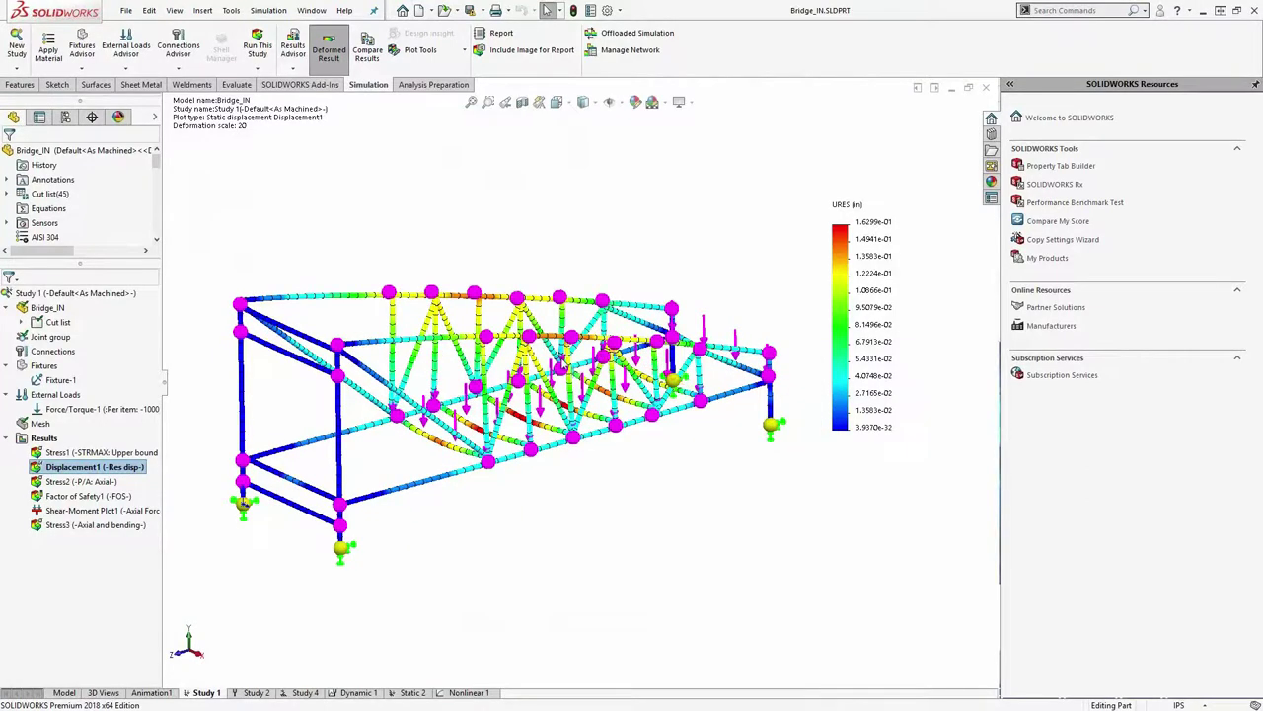
{"action": "middle_click_drag", "start_coordinate": [569, 540], "coordinate": [533, 534]}
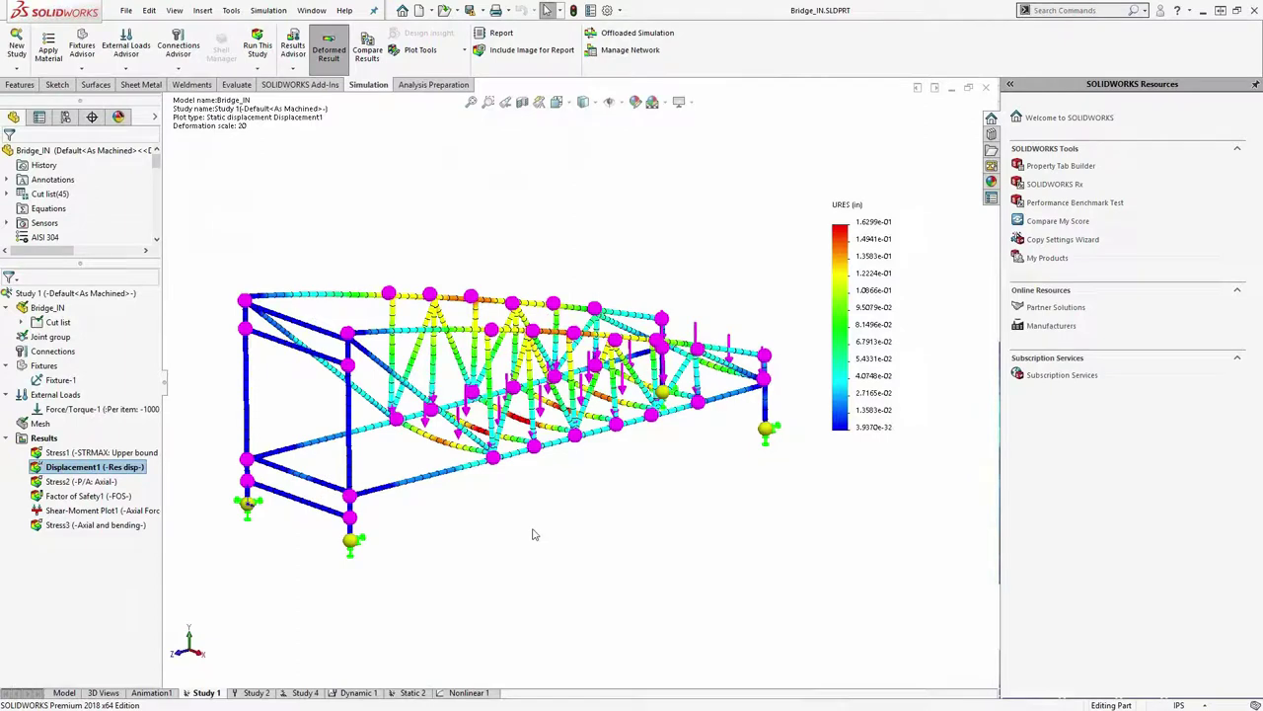
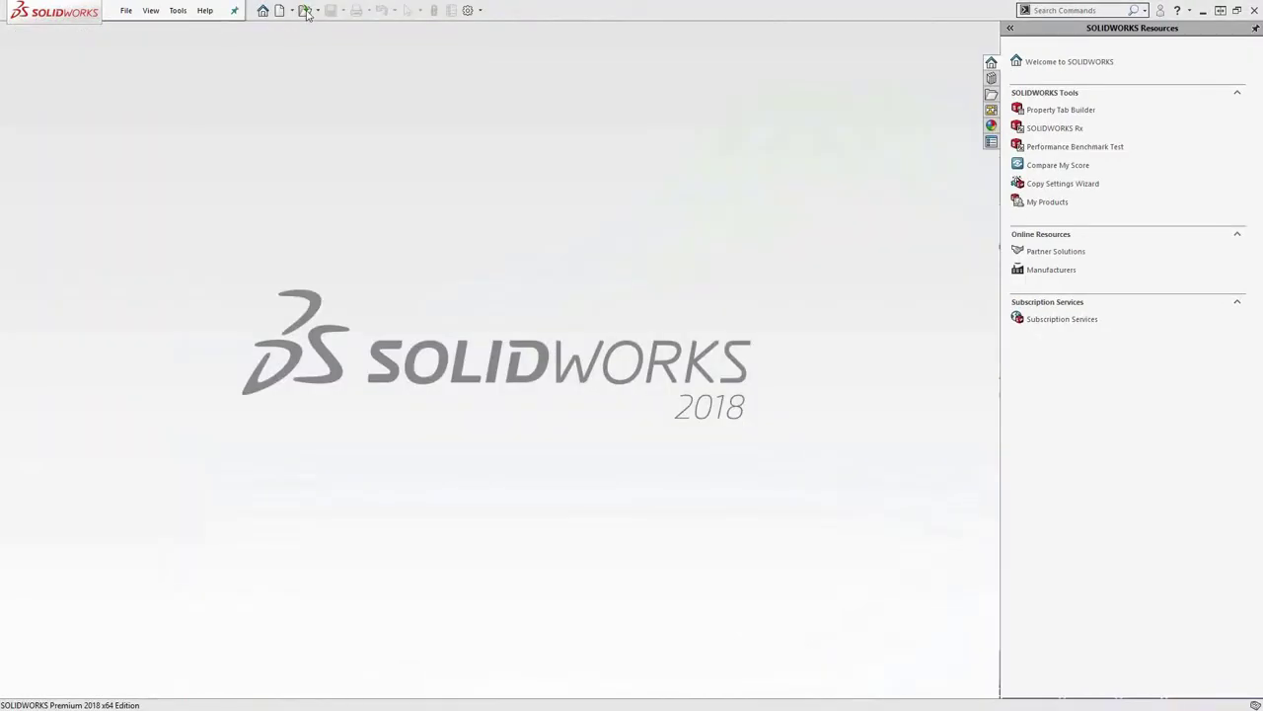
Open the recent assembly Medical_Couch2.SLDASM
{"action": "left_click", "coordinate": [306, 12]}
{"action": "left_click", "coordinate": [613, 422]}
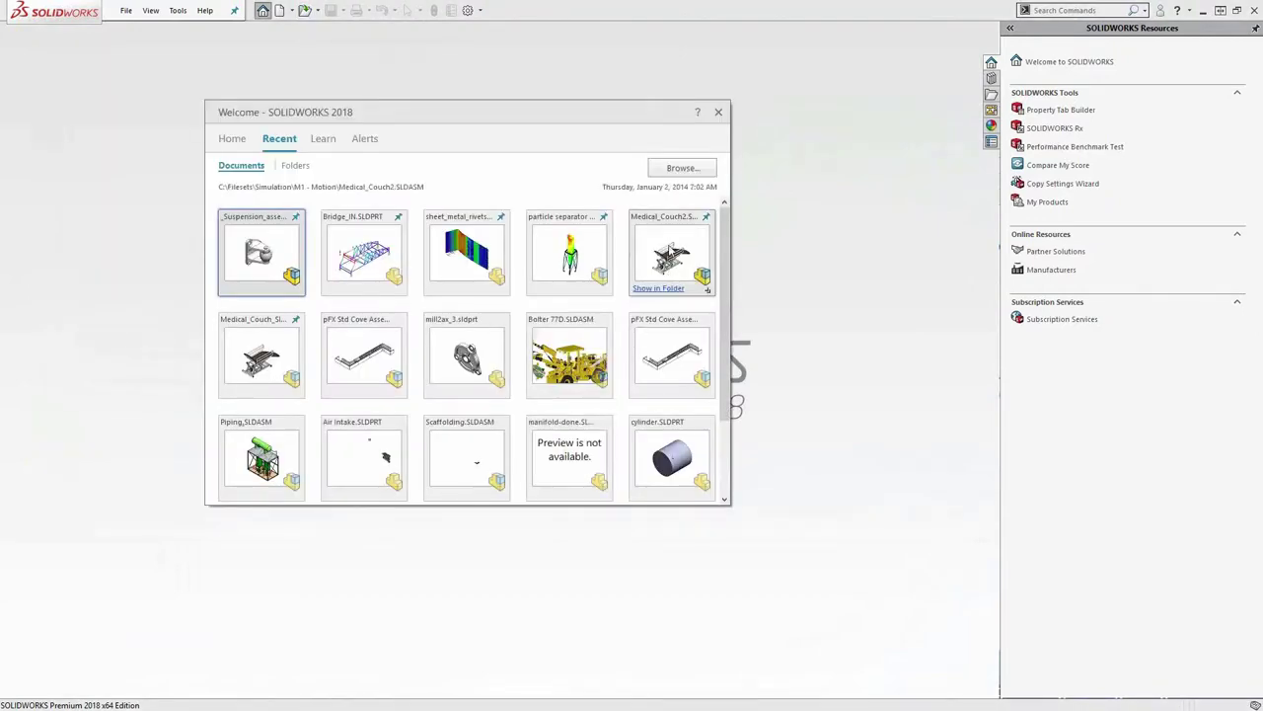
{"action": "left_click", "coordinate": [668, 248]}
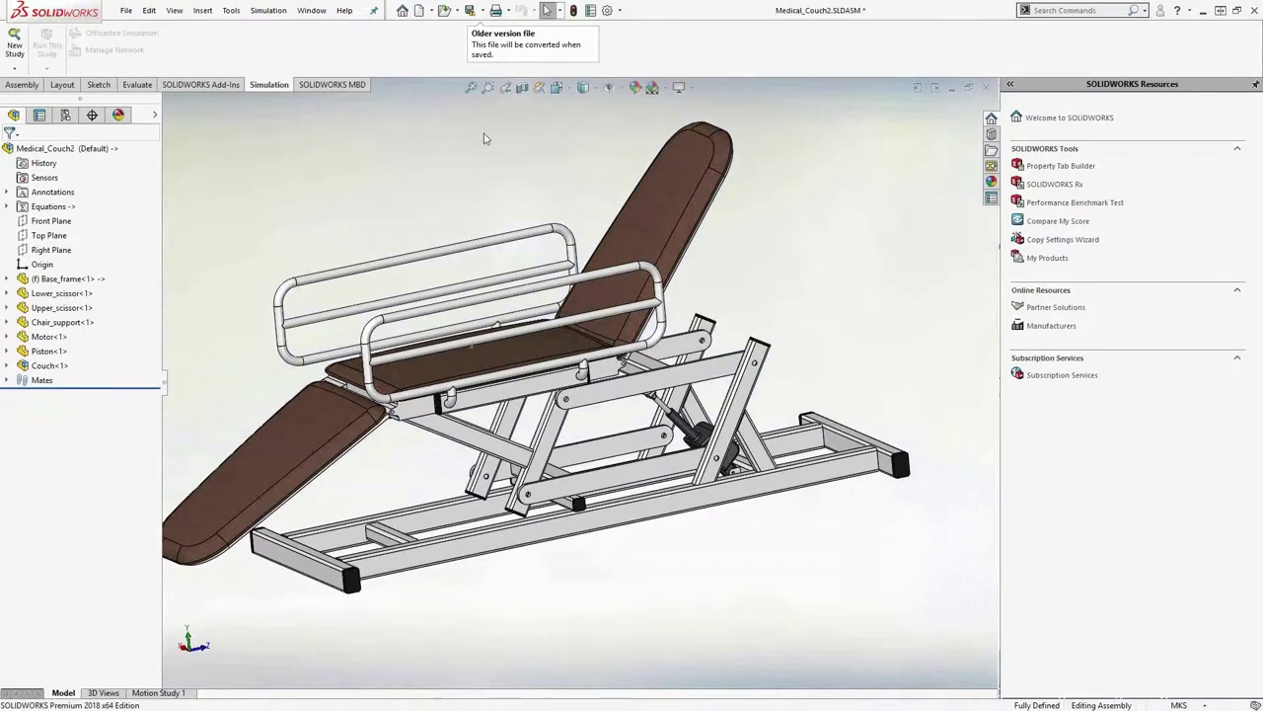
Open Motion Study 1 of the couch assembly and check which study types it offers
{"action": "left_click", "coordinate": [225, 86]}
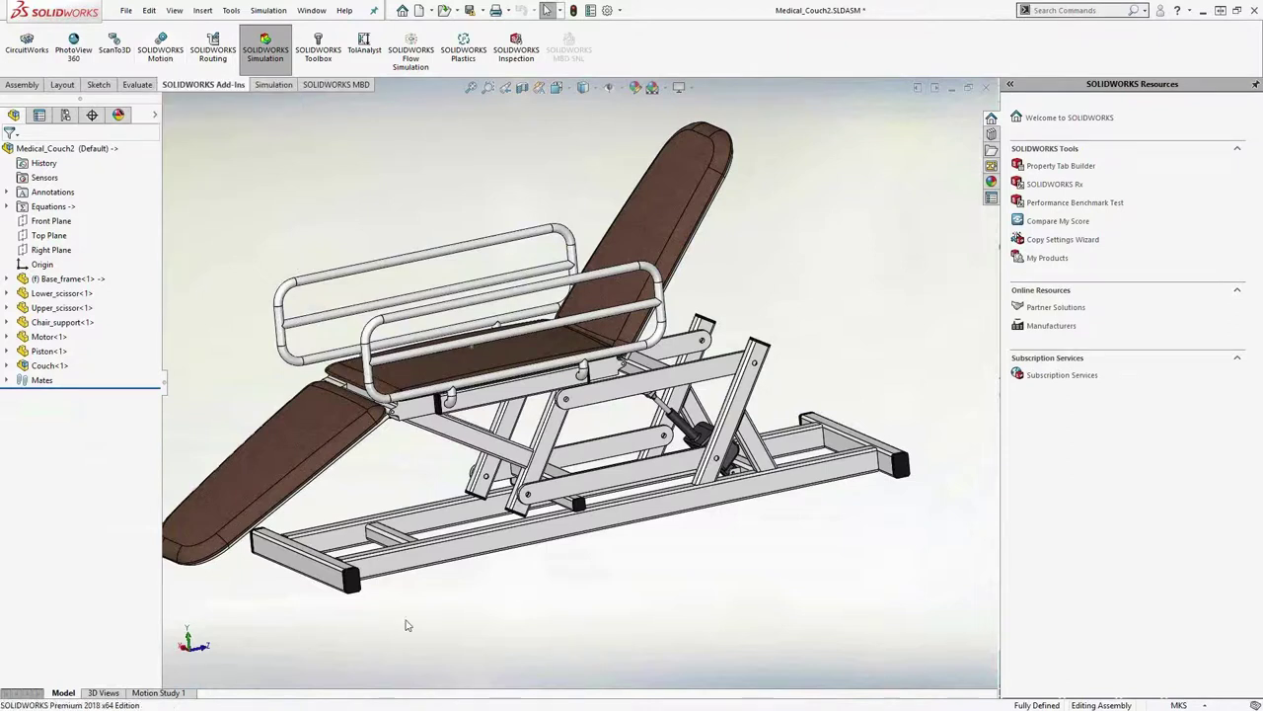
{"action": "left_click", "coordinate": [176, 694]}
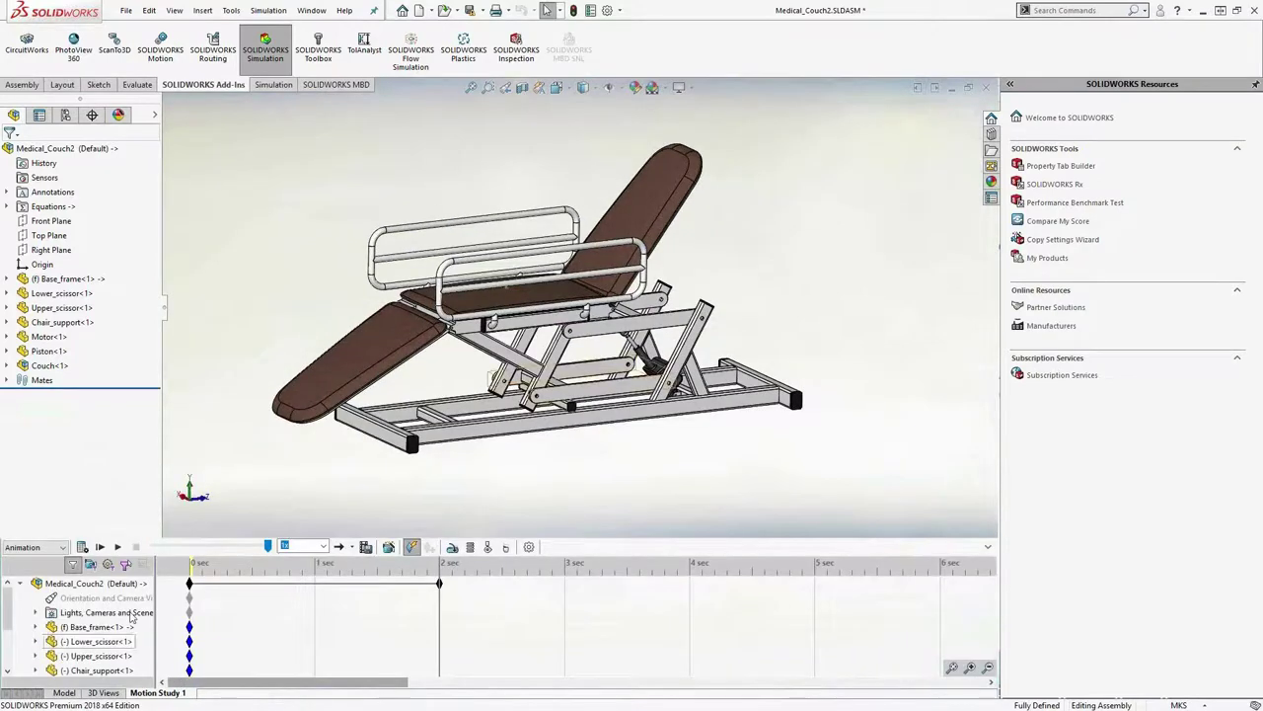
{"action": "left_click", "coordinate": [65, 548]}
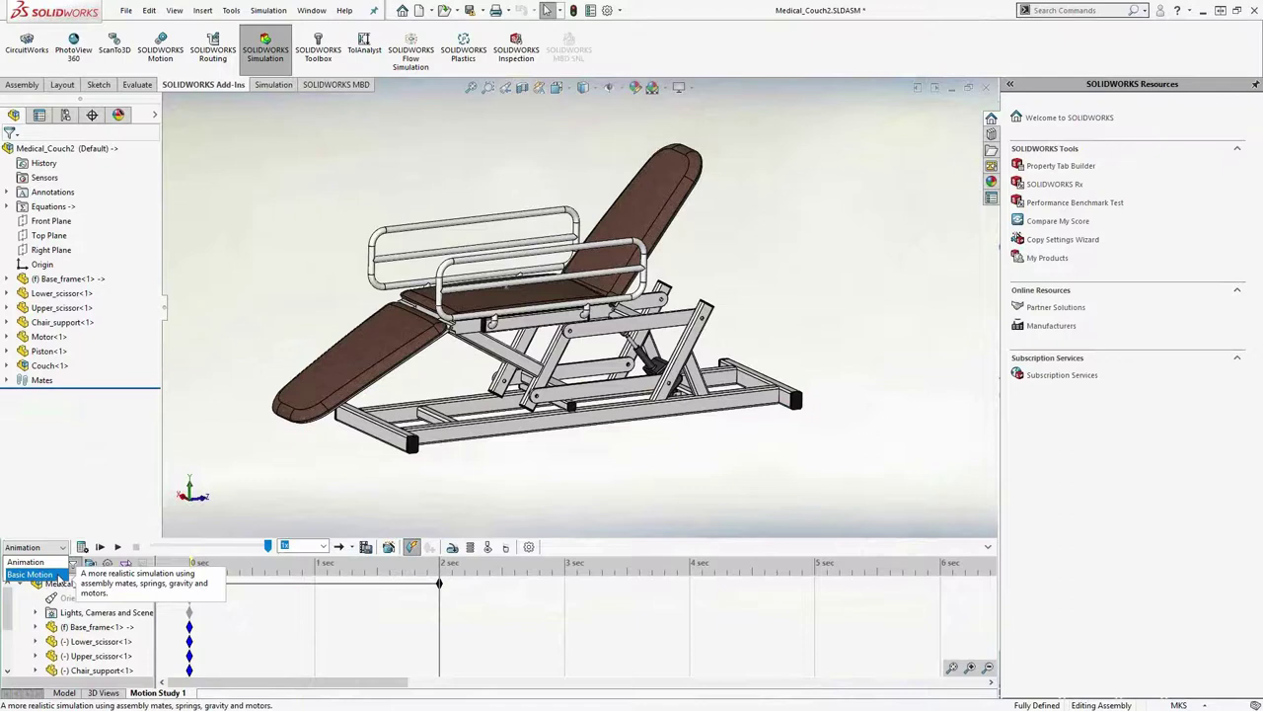
{"action": "left_click", "coordinate": [238, 521]}
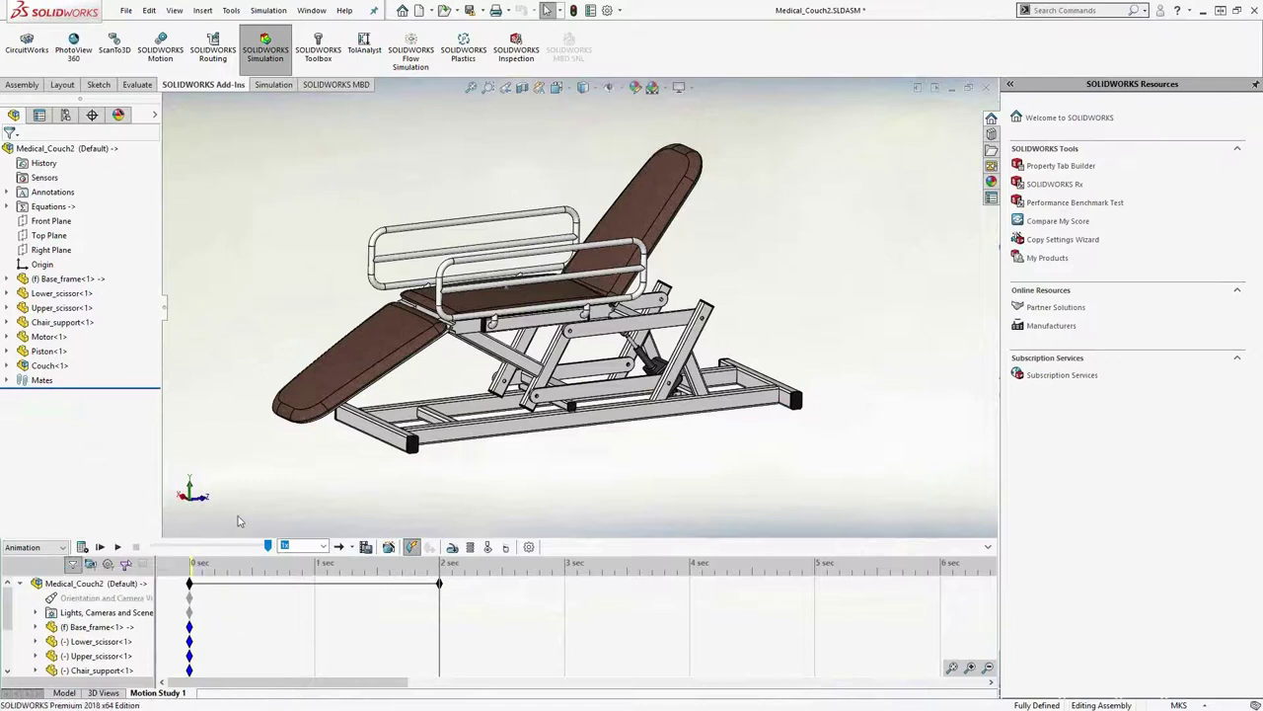
Load the SOLIDWORKS Motion add-in and set the study type to Motion Analysis
{"action": "left_click", "coordinate": [150, 56]}
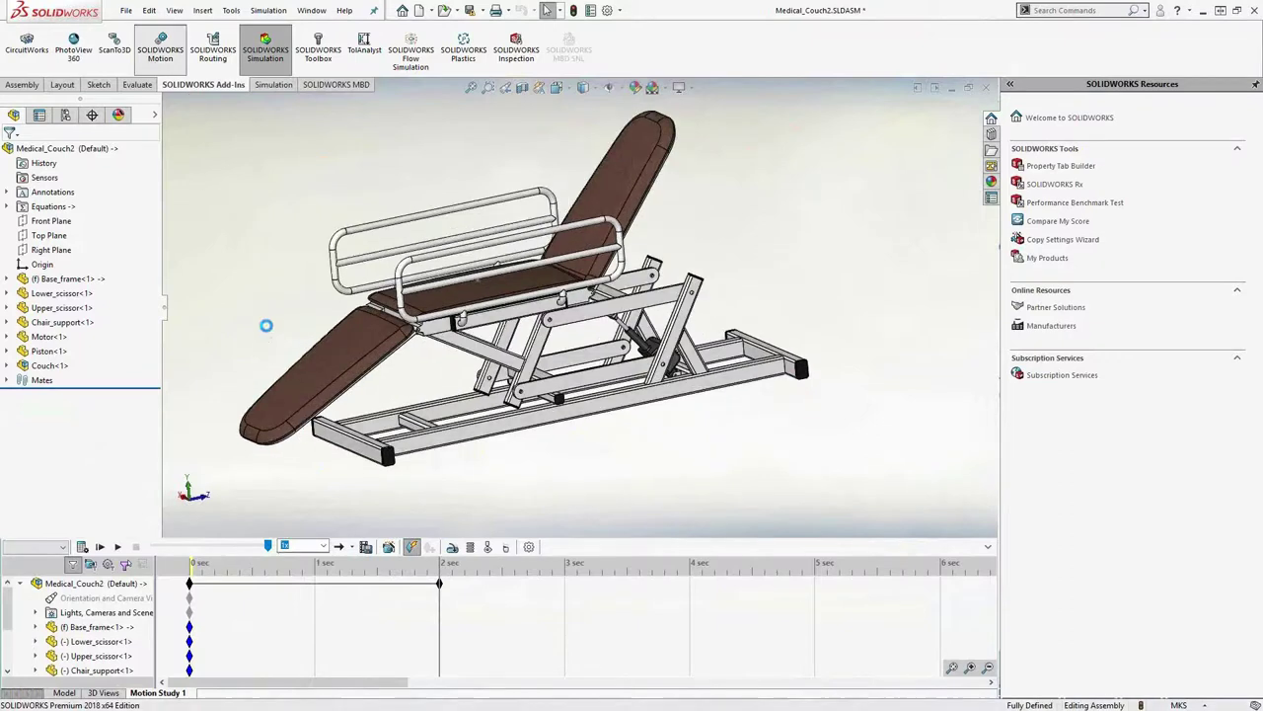
{"action": "left_click", "coordinate": [40, 547]}
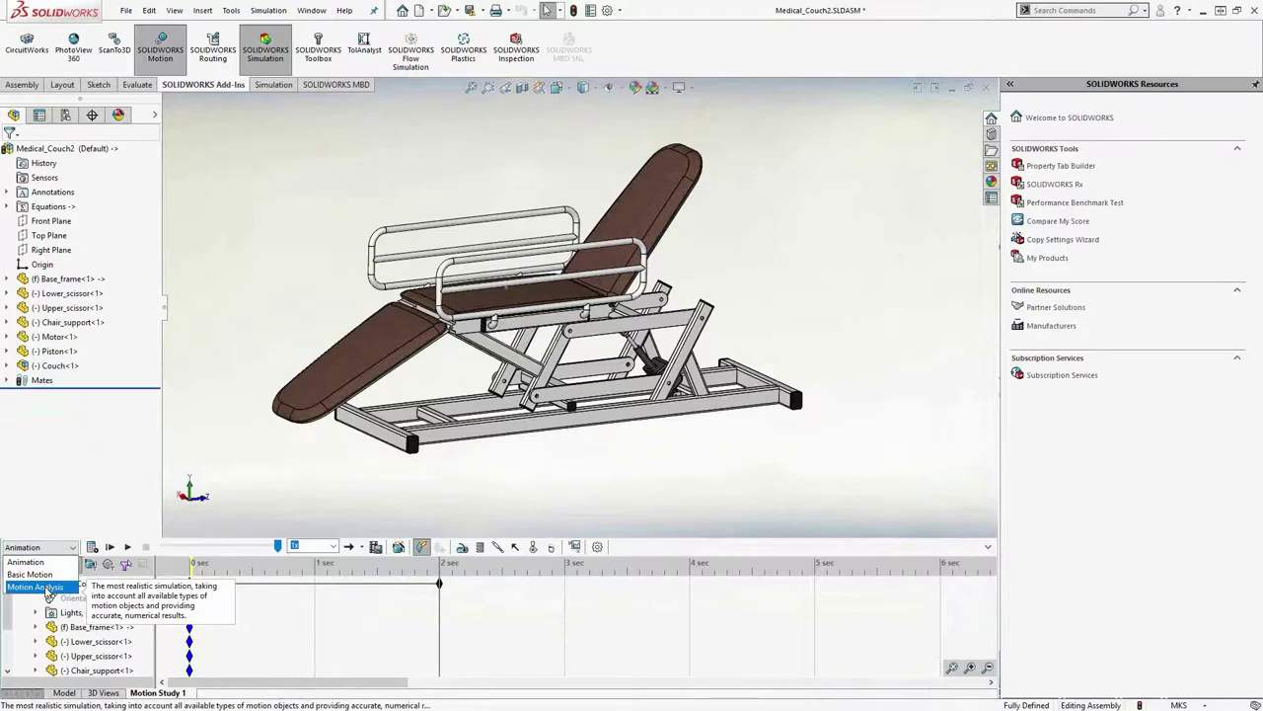
{"action": "left_click", "coordinate": [46, 588]}
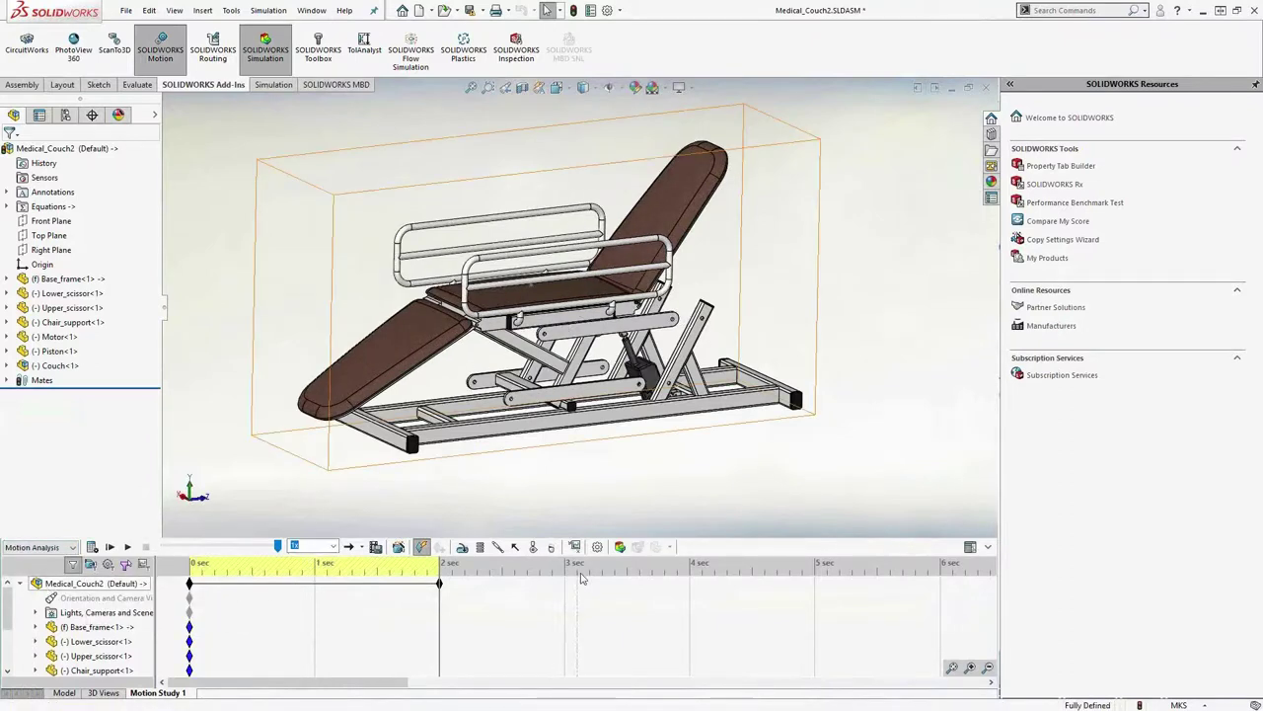
Return the motion study's time bar to 0 seconds and bring the couch's lifting motor and piston into view
{"action": "left_click_drag", "start_coordinate": [438, 570], "coordinate": [190, 567]}
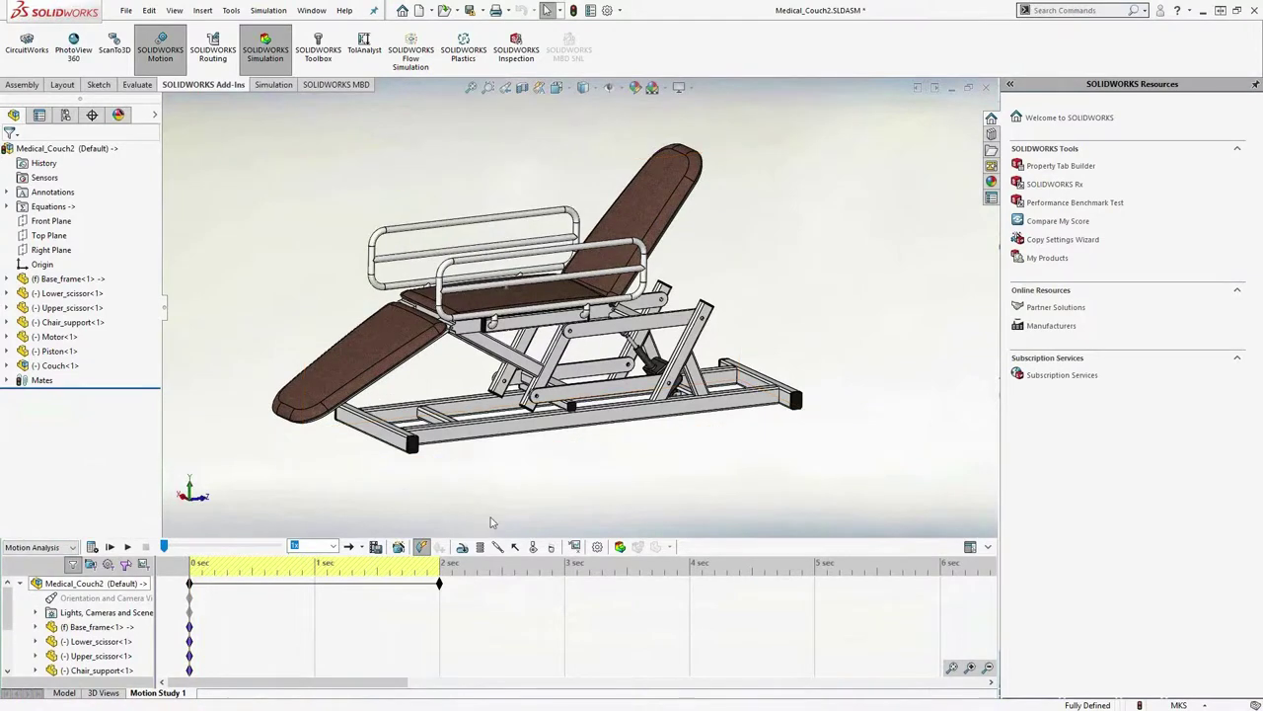
{"action": "key", "text": "ctrl+1"}
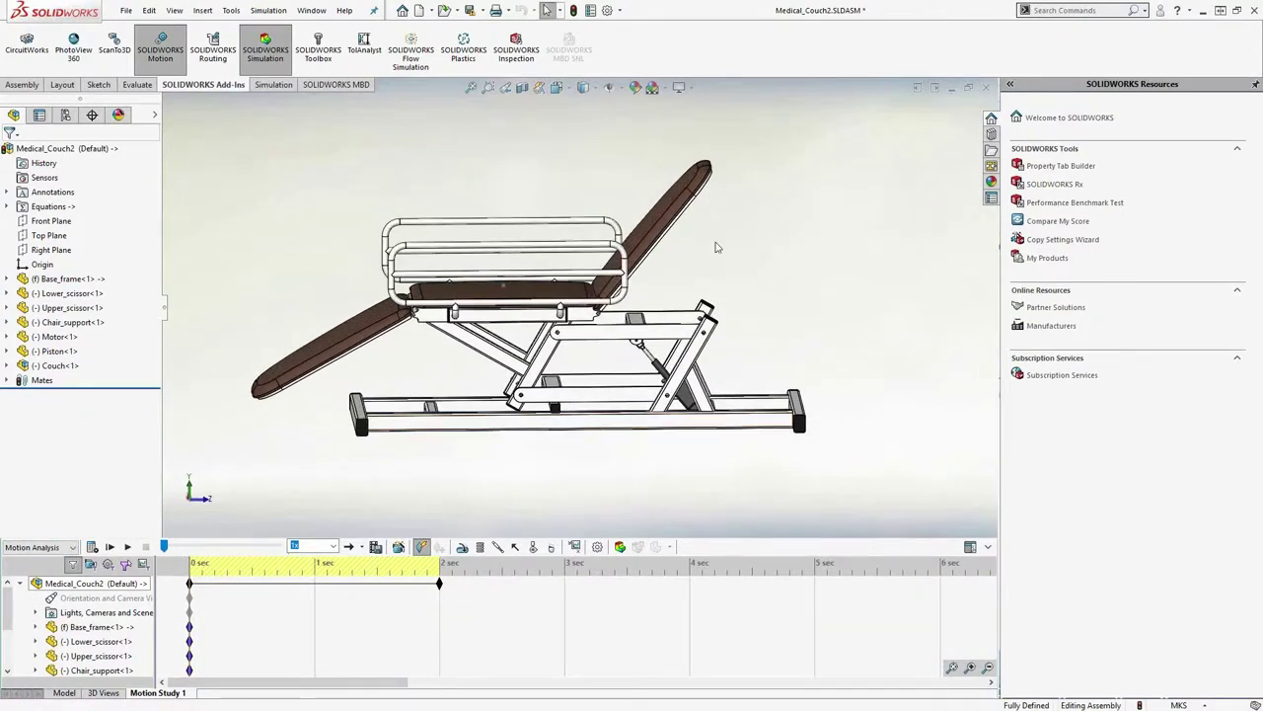
{"action": "scroll", "coordinate": [717, 247], "scroll_direction": "down", "scroll_amount": 2}
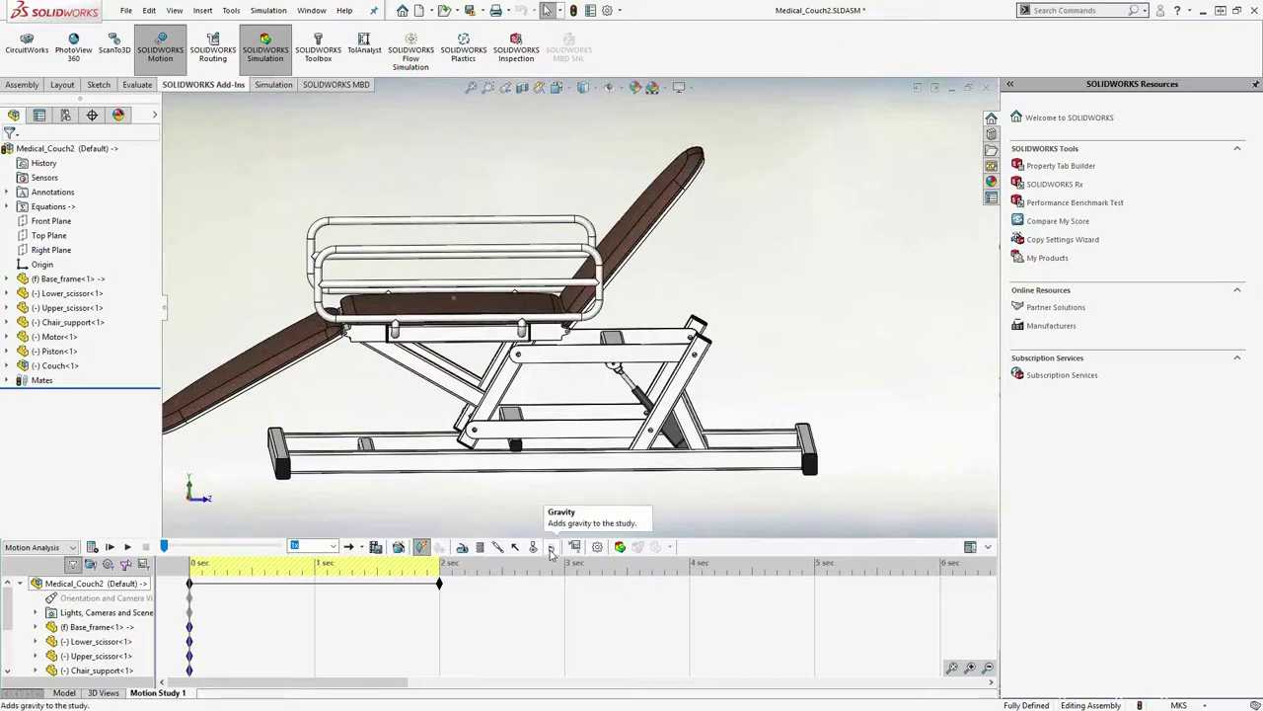
{"action": "middle_click_drag", "start_coordinate": [596, 493], "coordinate": [689, 481]}
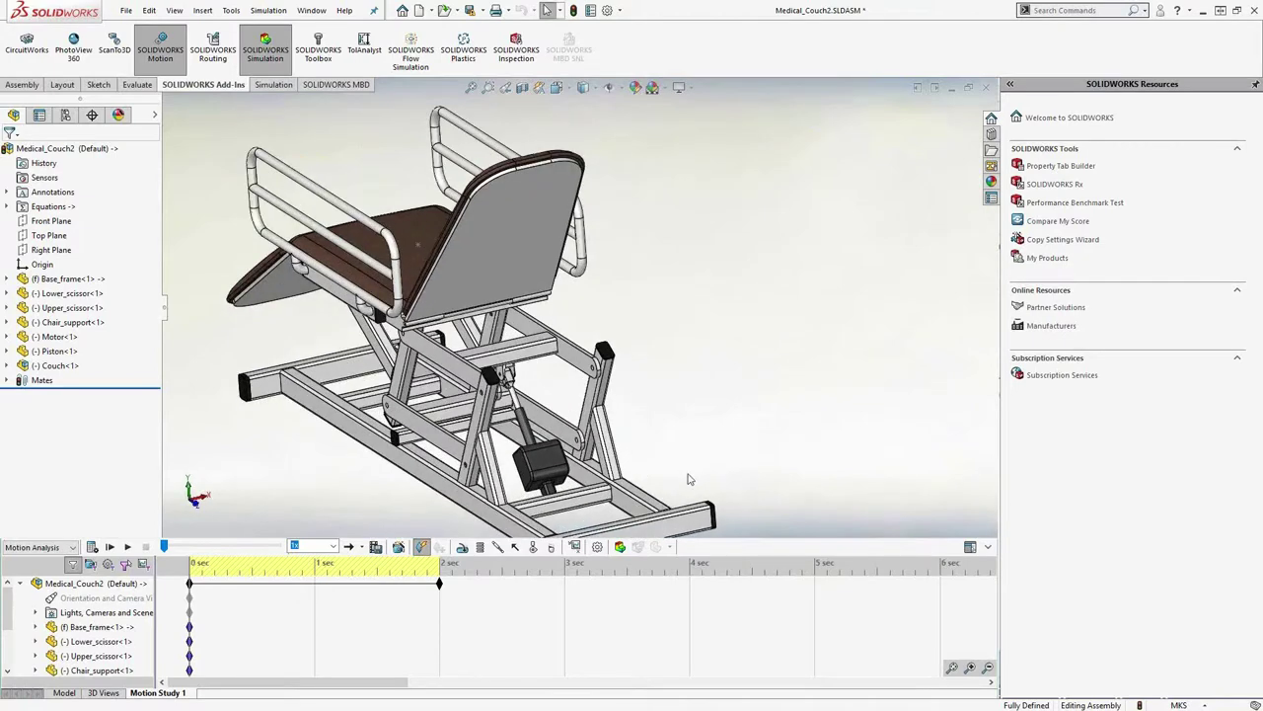
Start a linear motor (actuator) acting on the cylindrical face of the piston
{"action": "left_click", "coordinate": [462, 548]}
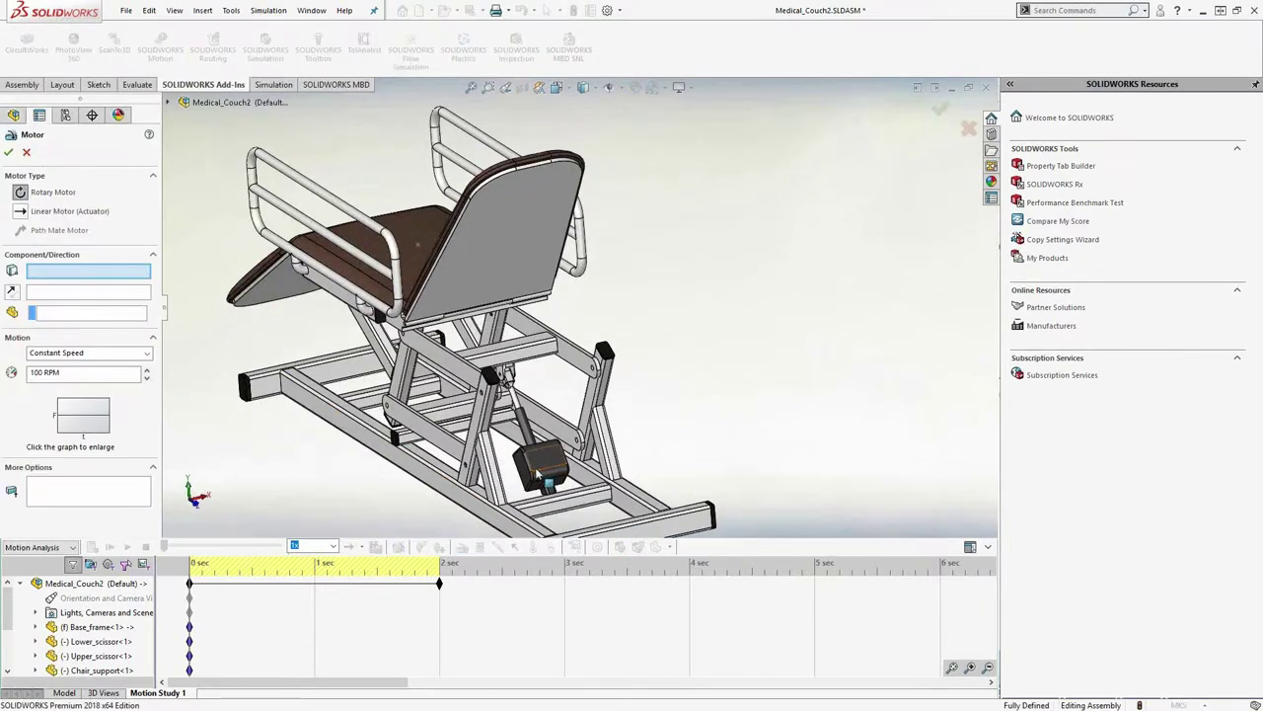
{"action": "scroll", "coordinate": [544, 466], "scroll_direction": "down", "scroll_amount": 1}
{"action": "middle_click_drag", "start_coordinate": [544, 464], "coordinate": [567, 439]}
{"action": "scroll", "coordinate": [569, 436], "scroll_direction": "up", "scroll_amount": 2}
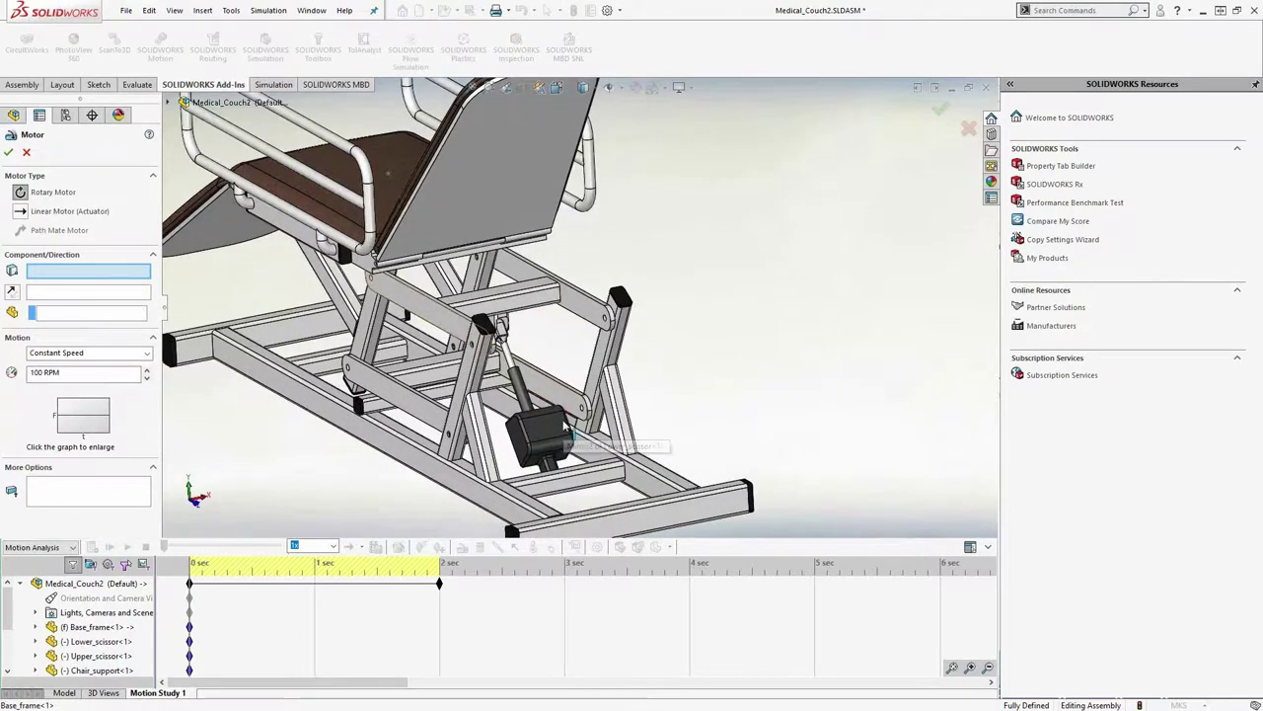
{"action": "left_click", "coordinate": [21, 212]}
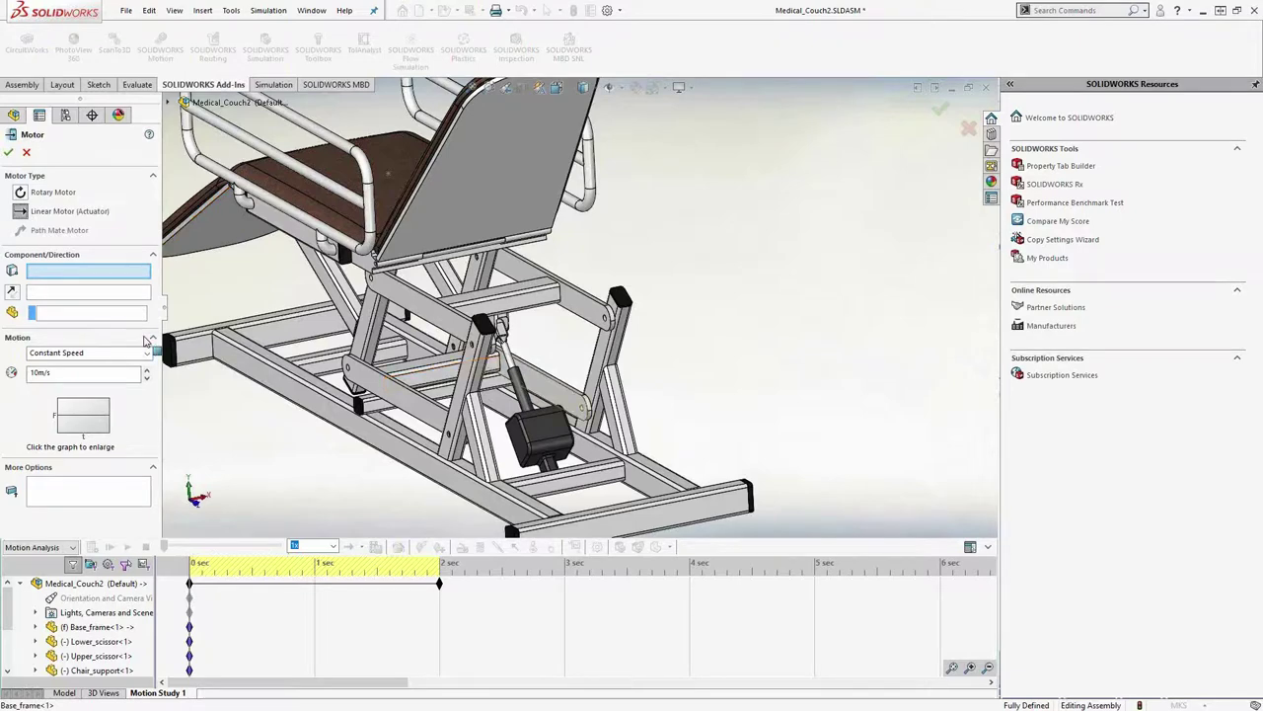
{"action": "left_click", "coordinate": [501, 341]}
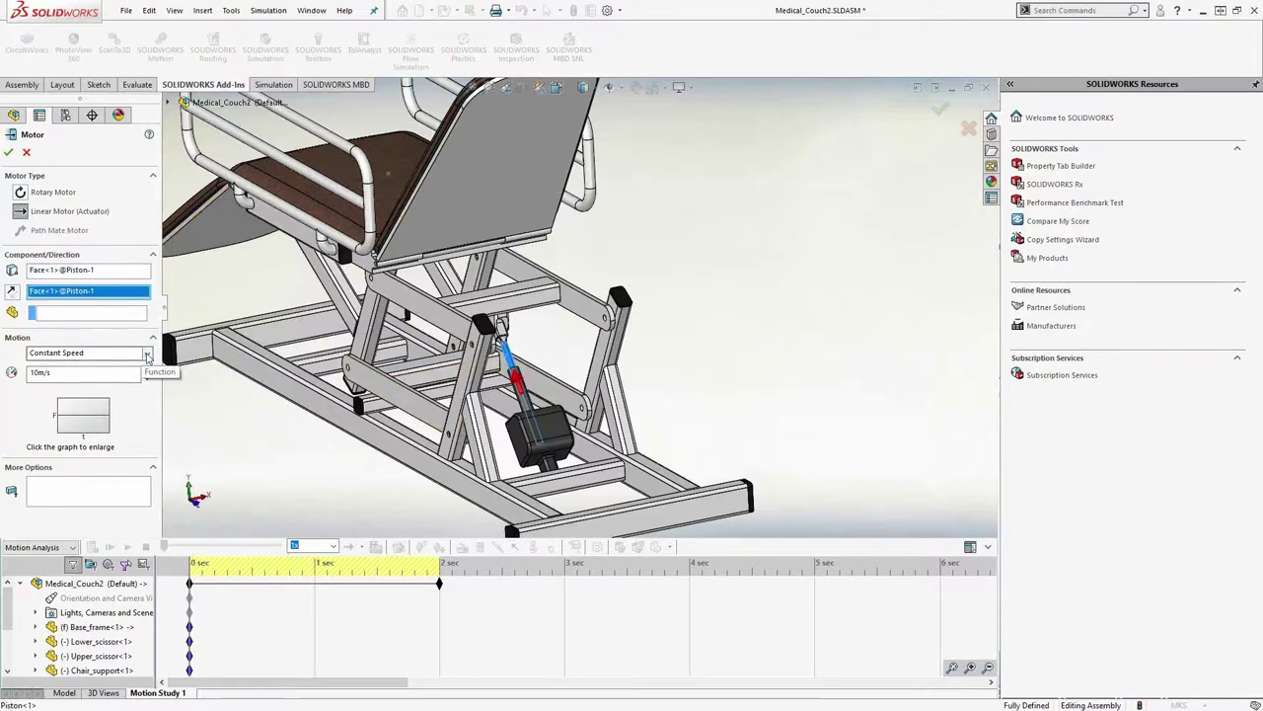
Set the linear motor's motion function to Oscillating
{"action": "left_click", "coordinate": [147, 354]}
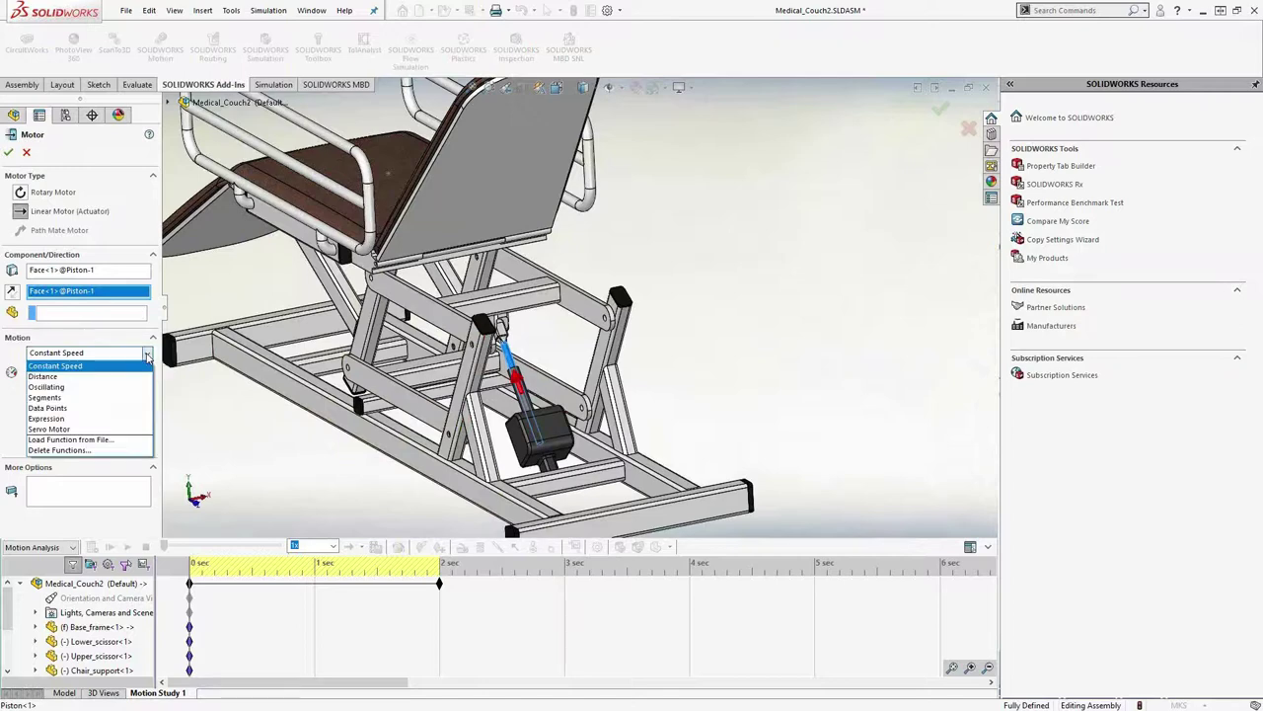
{"action": "left_click", "coordinate": [87, 387]}
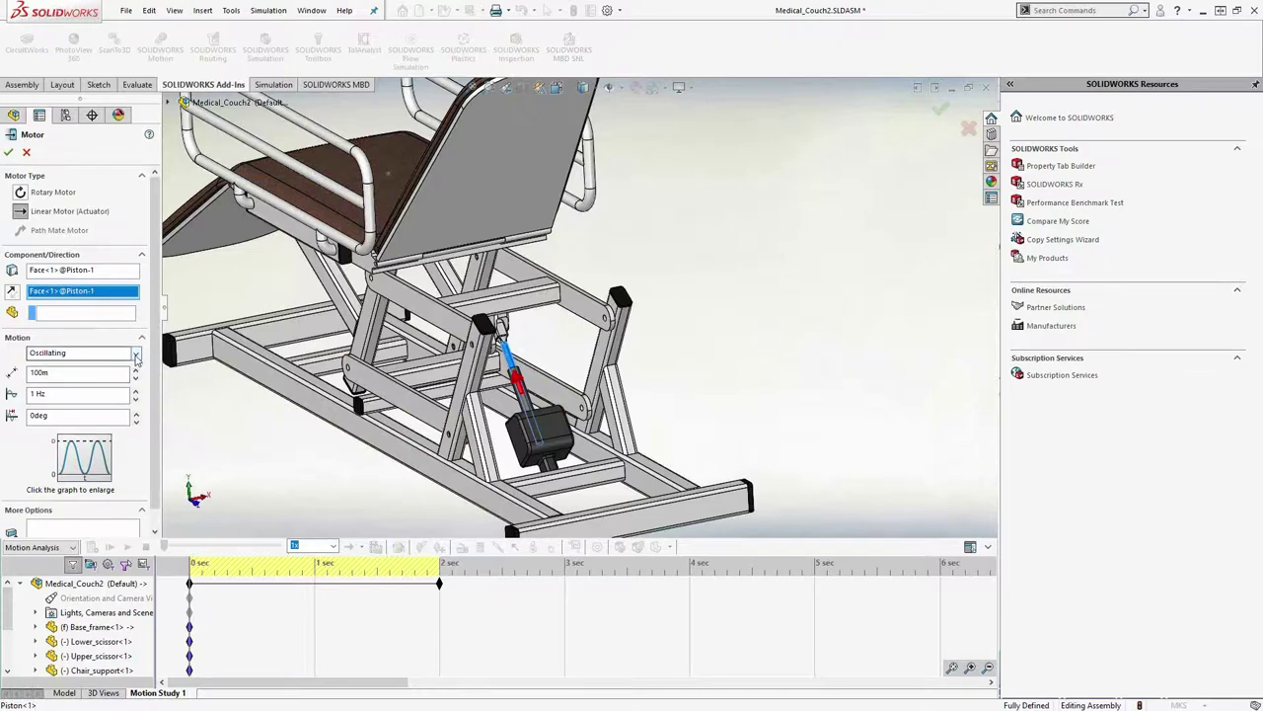
Open the Function Builder through the Data Points motion and examine its Expression, Data Points and Segments definitions
{"action": "left_click", "coordinate": [136, 355]}
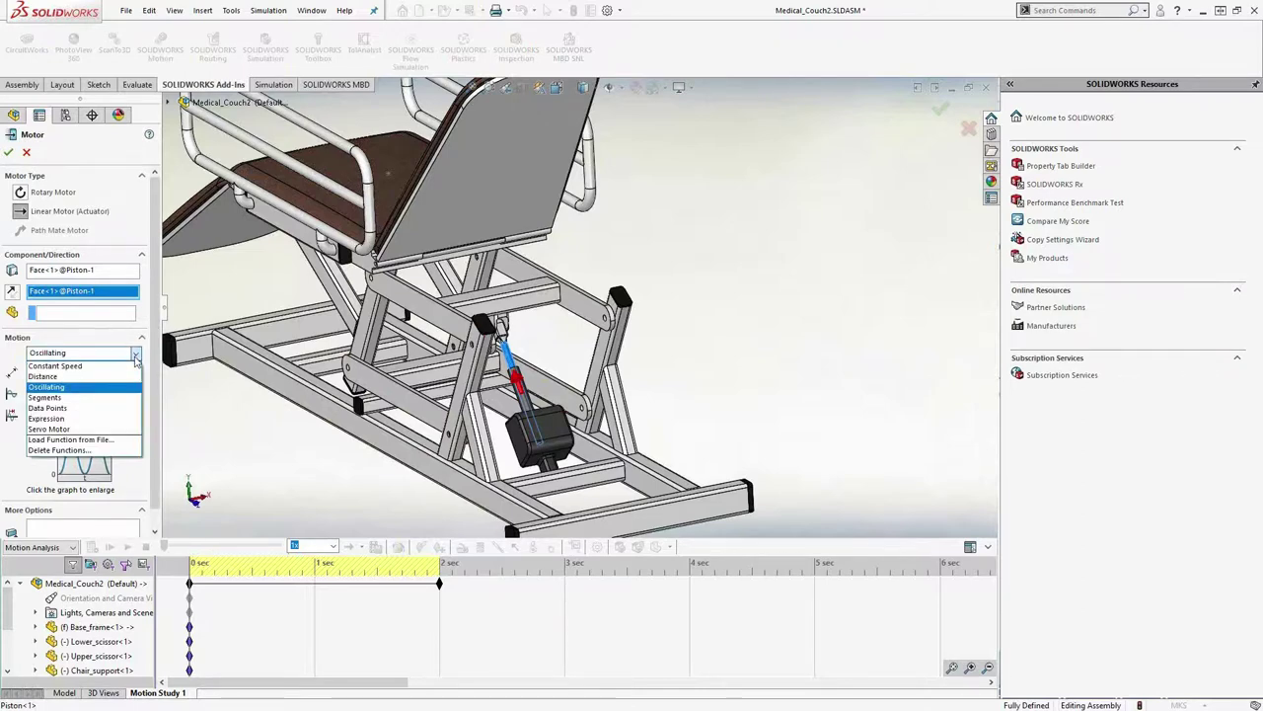
{"action": "left_click", "coordinate": [80, 407]}
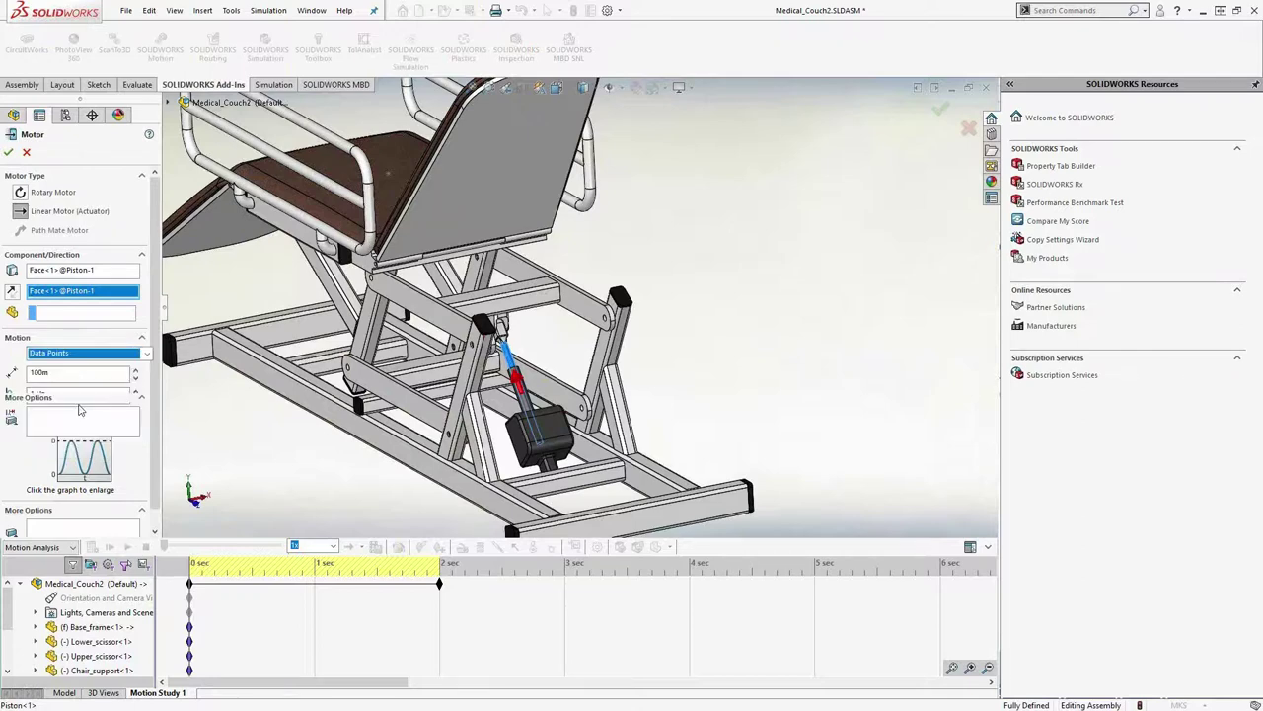
{"action": "left_click", "coordinate": [487, 146]}
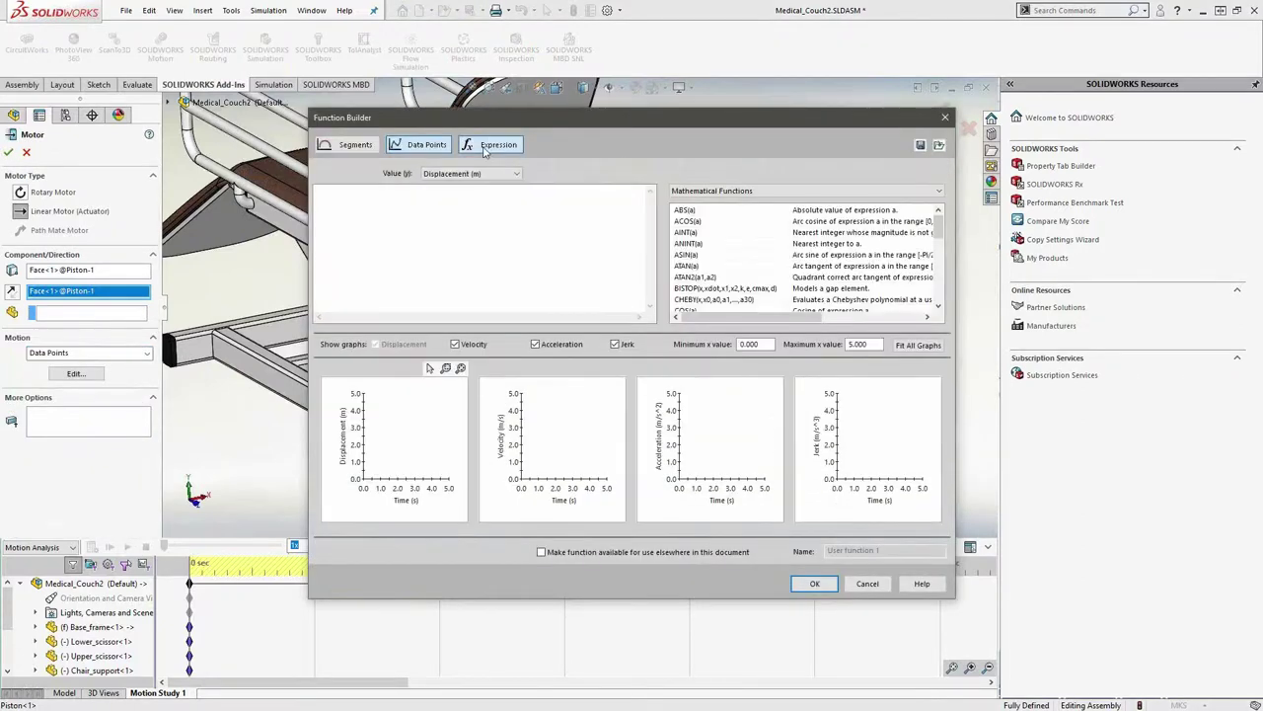
{"action": "left_click", "coordinate": [421, 146]}
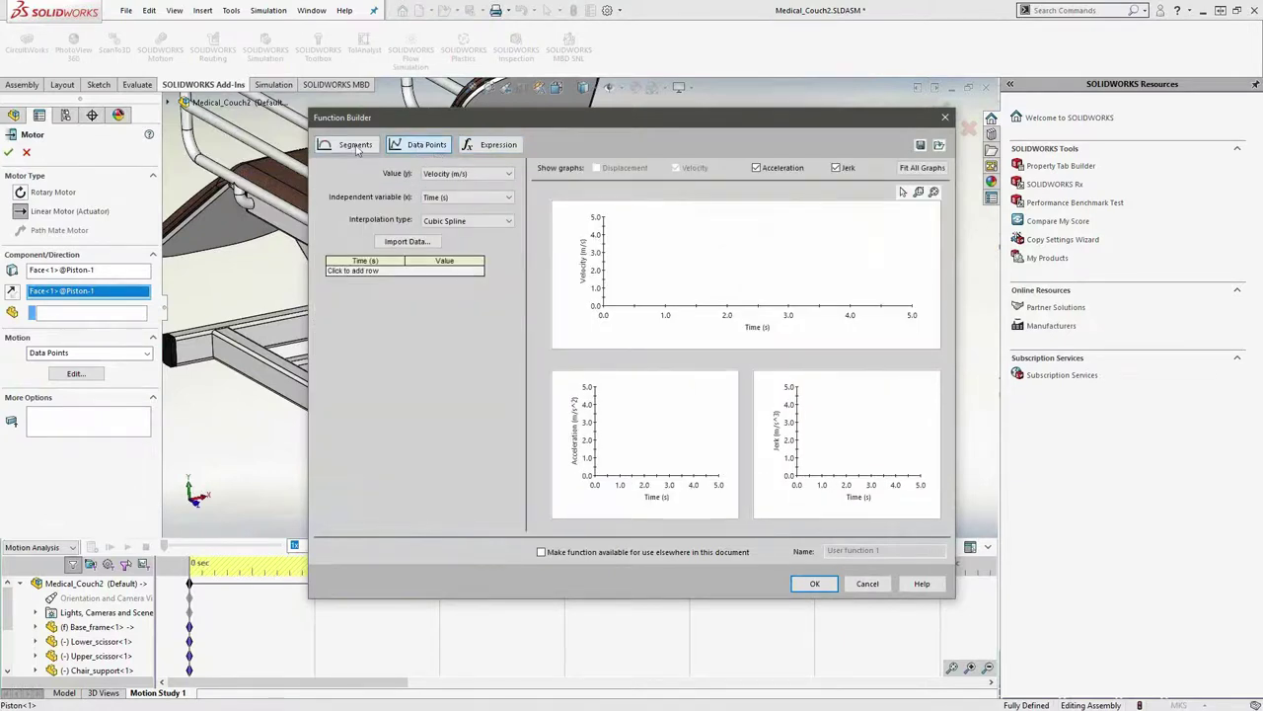
{"action": "left_click", "coordinate": [357, 147]}
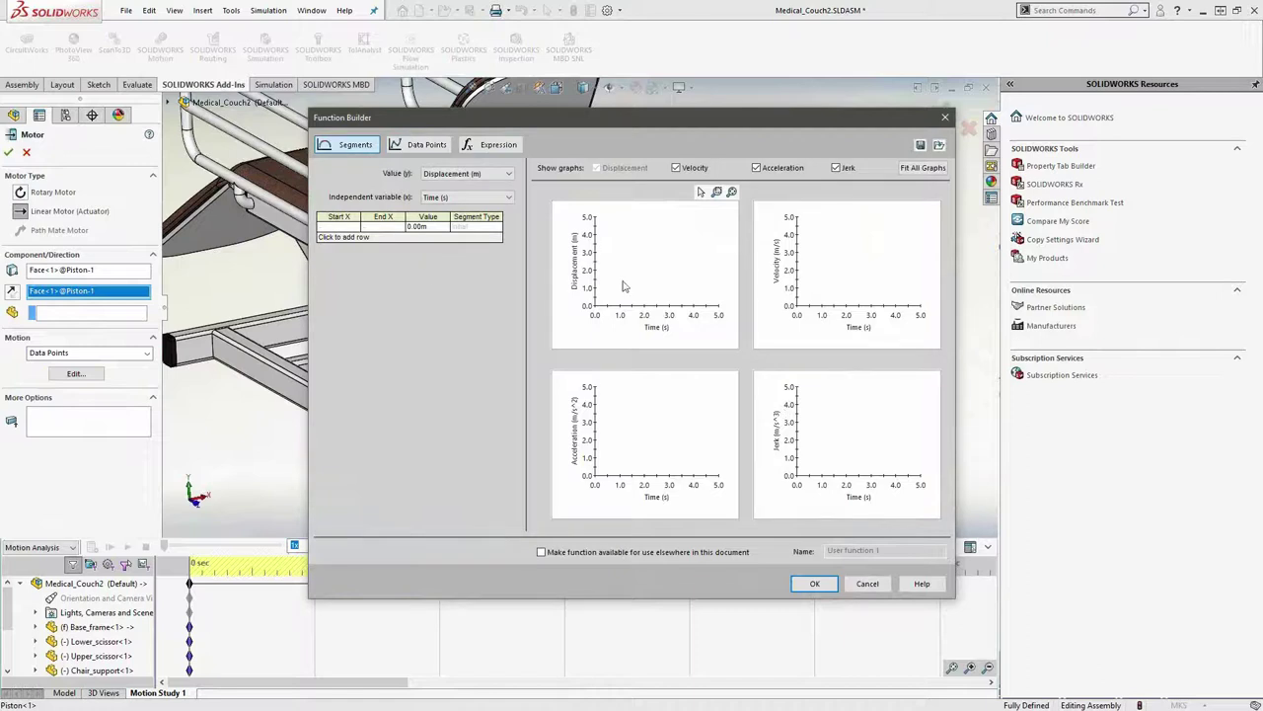
Try a Segments displacement function with 0.5 m at 1 s and 1 m at 2 s, and discard it
{"action": "left_click", "coordinate": [386, 236]}
{"action": "left_click", "coordinate": [376, 248]}
{"action": "left_click", "coordinate": [431, 248]}
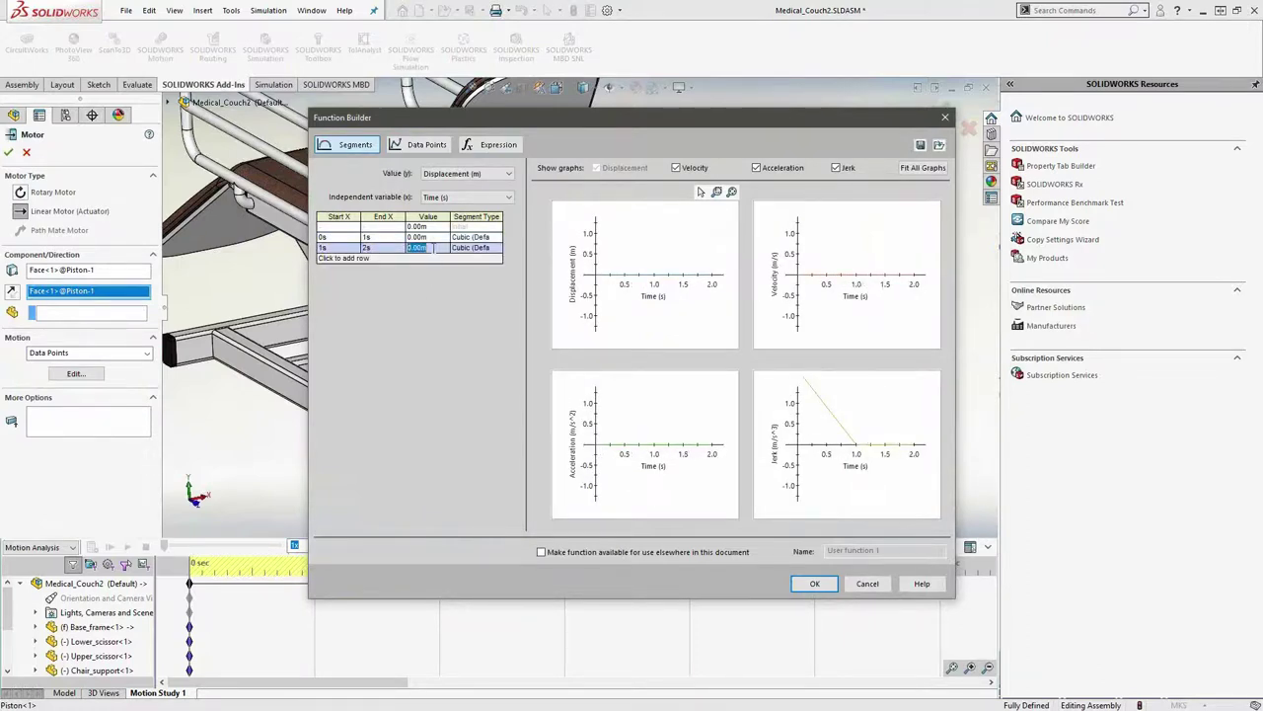
{"action": "left_click", "coordinate": [428, 240]}
{"action": "key", "text": "BackSpace"}
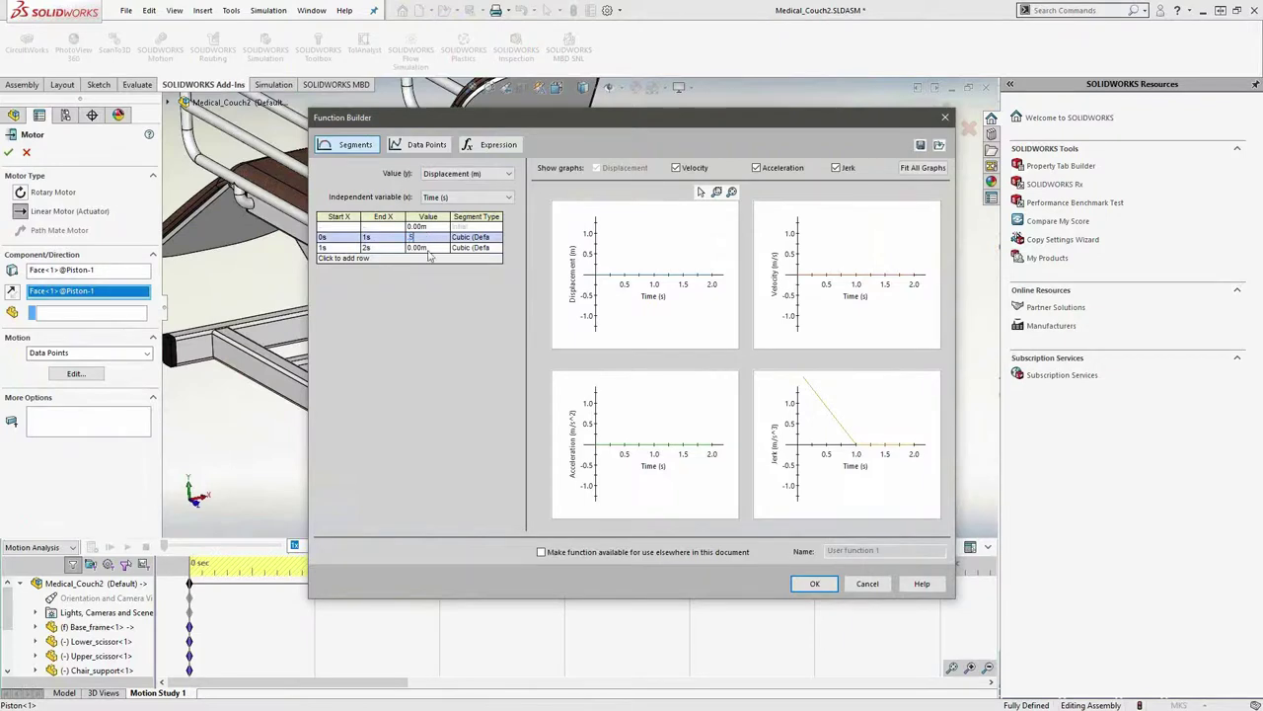
{"action": "type", "text": ".5"}
{"action": "left_click", "coordinate": [428, 248]}
{"action": "type", "text": "1"}
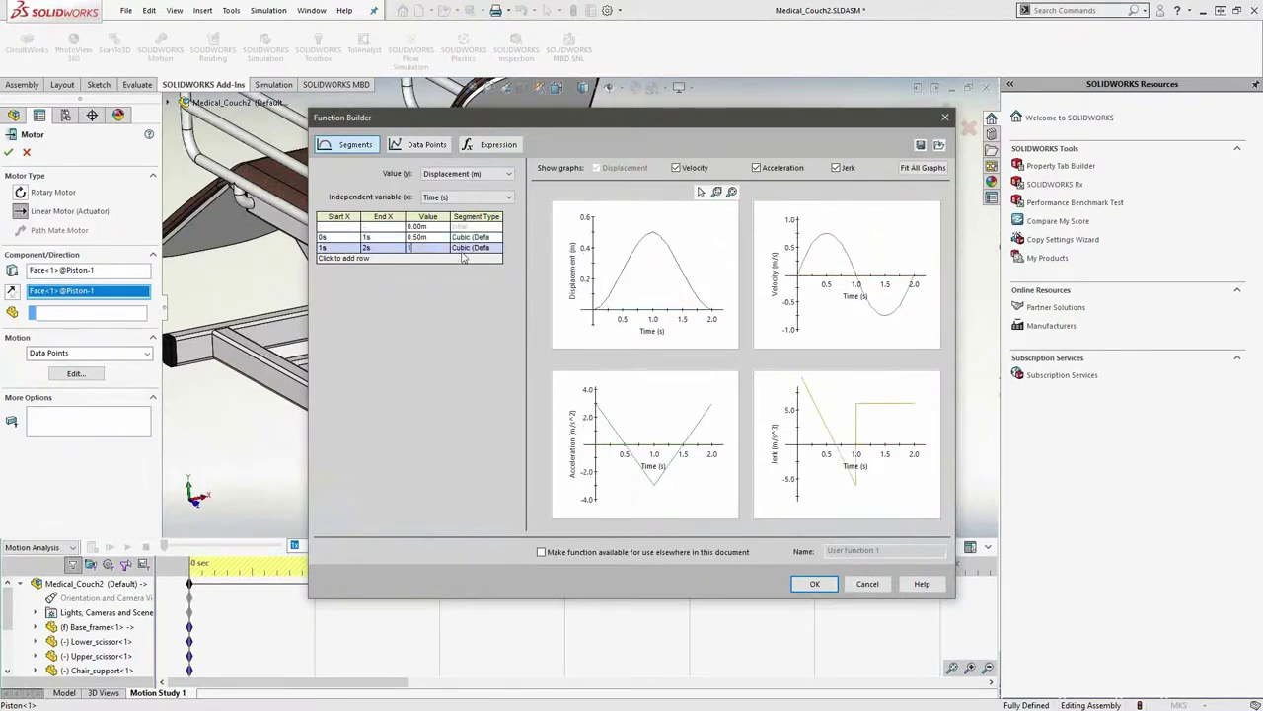
{"action": "key", "text": "Return"}
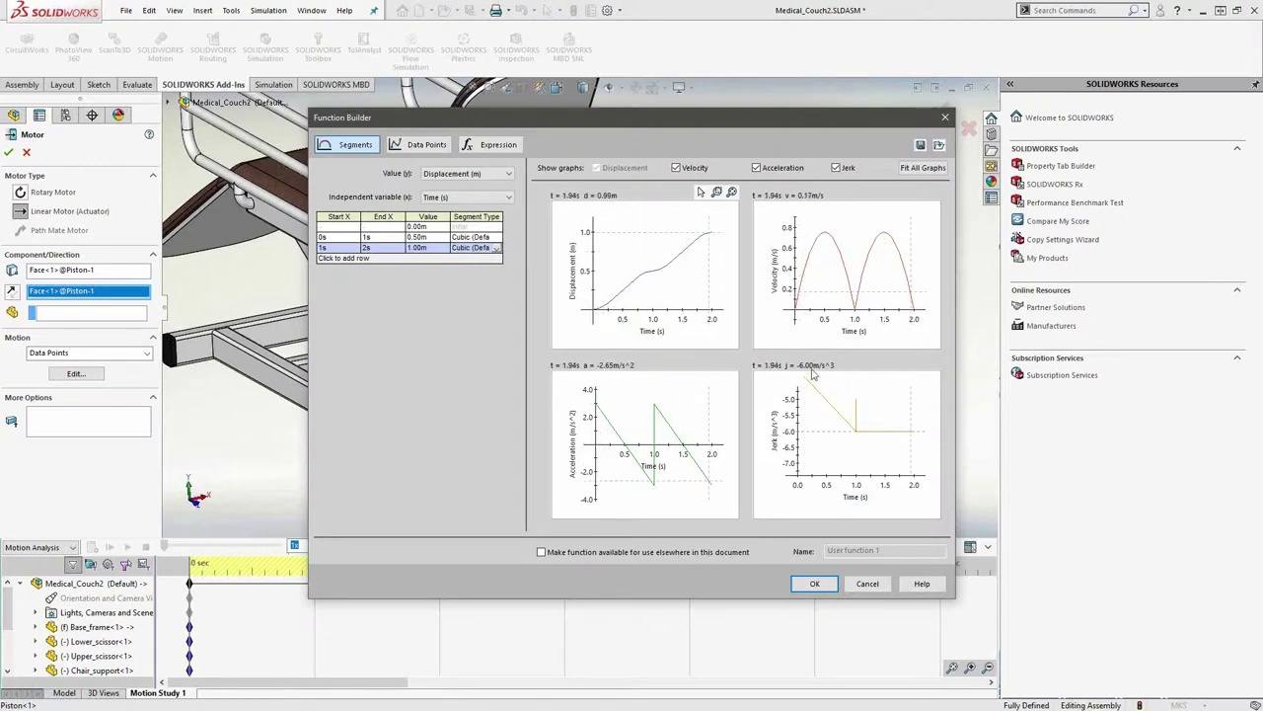
{"action": "left_click", "coordinate": [857, 584]}
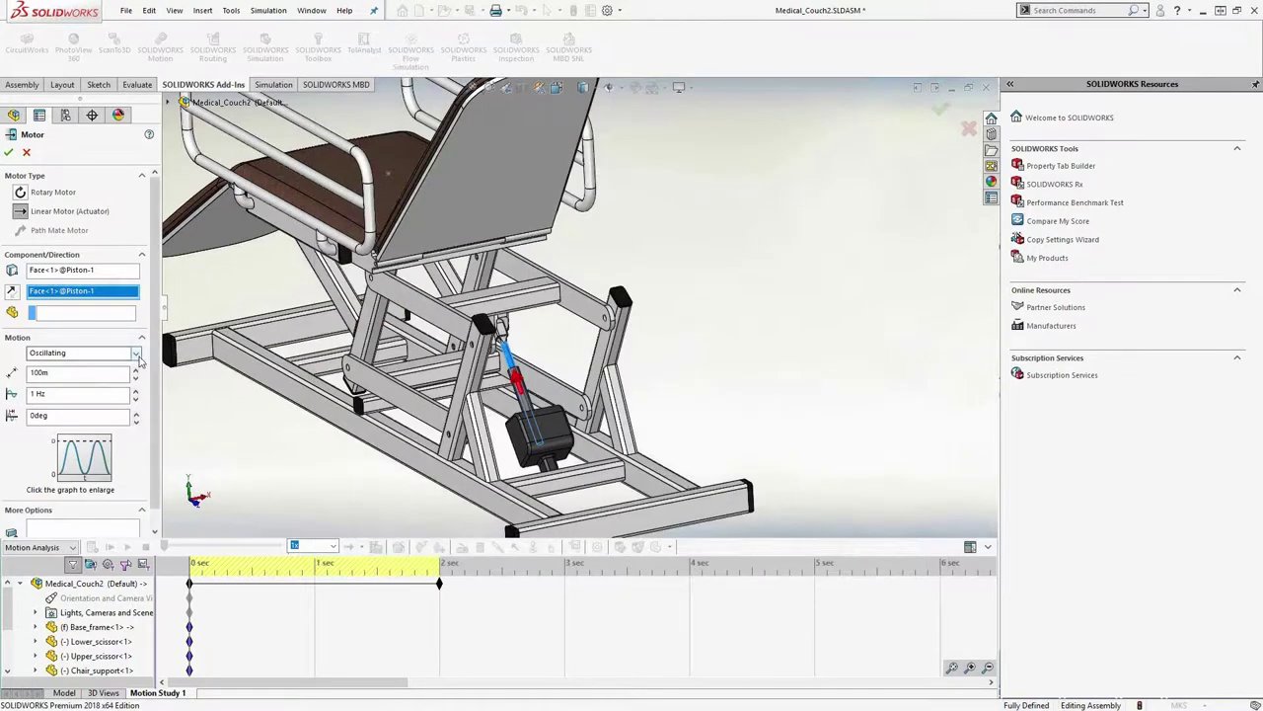
Give the oscillating motor a 2 m displacement and a 0.5 Hz frequency, and create it
{"action": "double_click", "coordinate": [39, 373]}
{"action": "type", "text": "2"}
{"action": "double_click", "coordinate": [58, 395]}
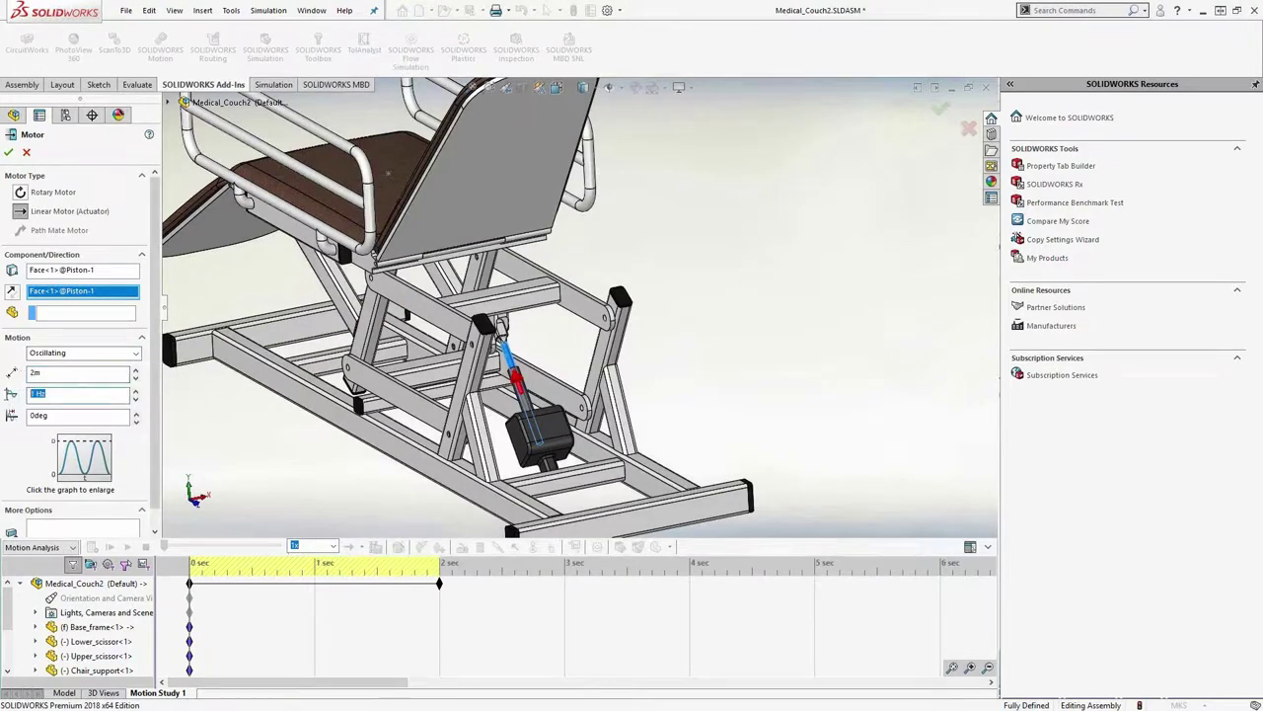
{"action": "type", "text": ".5"}
{"action": "key", "text": "Tab"}
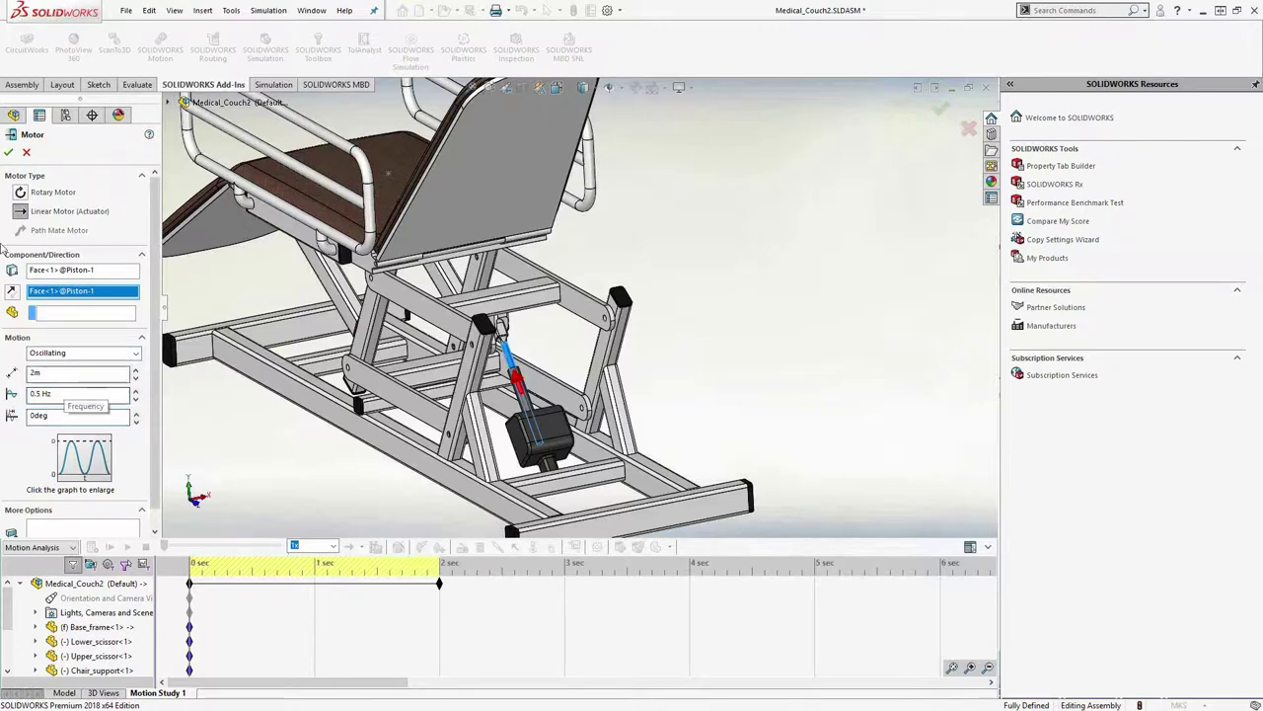
{"action": "left_click", "coordinate": [9, 152]}
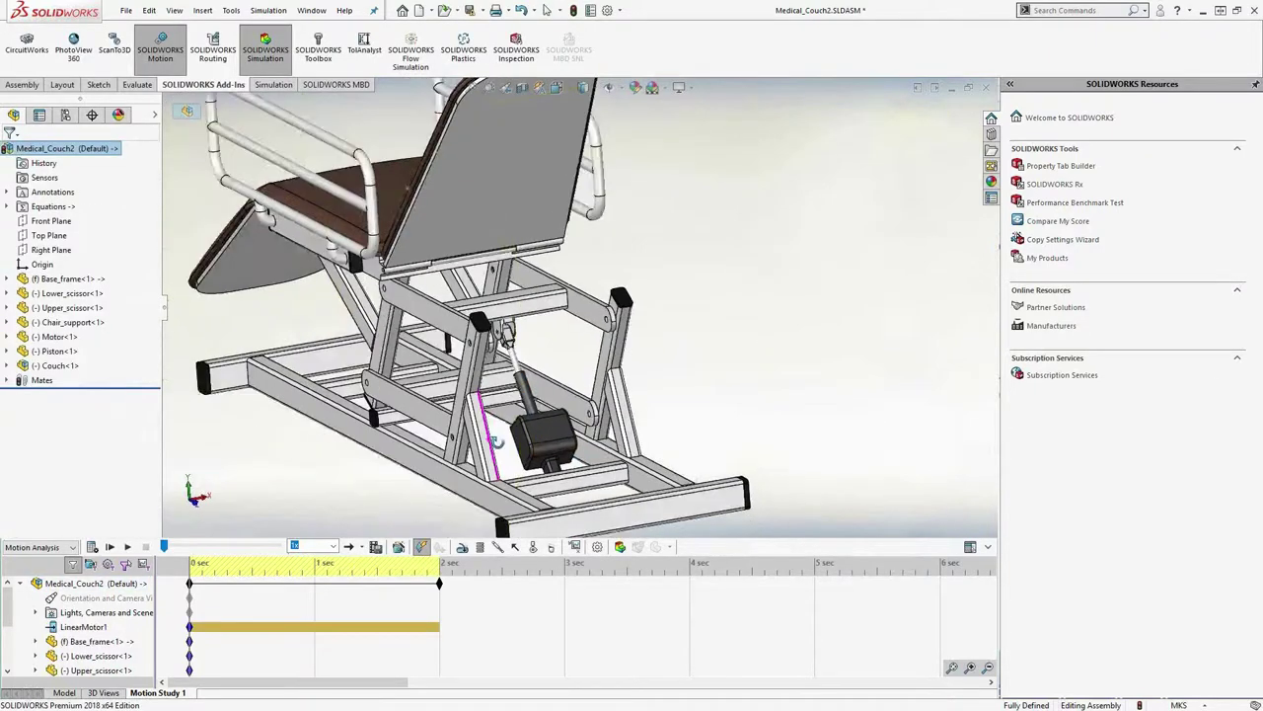
Start an action-only constant force of 200 N at the sketch point on the couch's middle pad
{"action": "key", "text": "ctrl+7"}
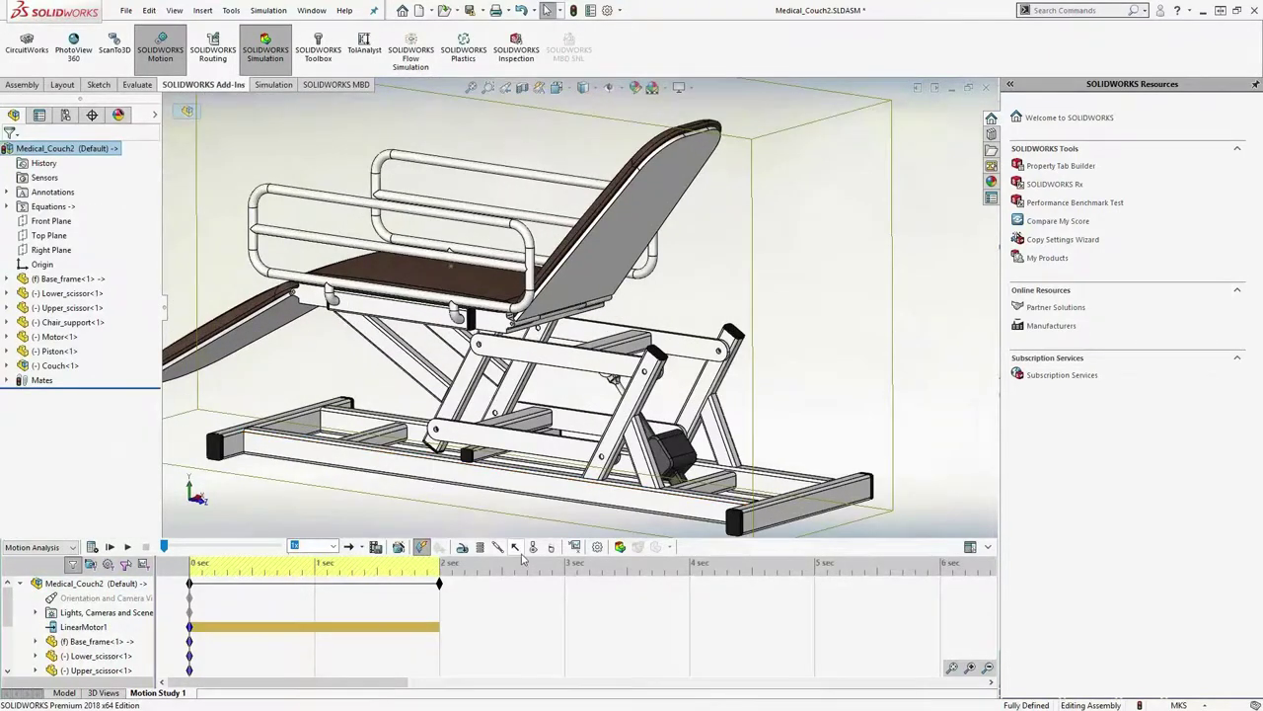
{"action": "left_click", "coordinate": [516, 547]}
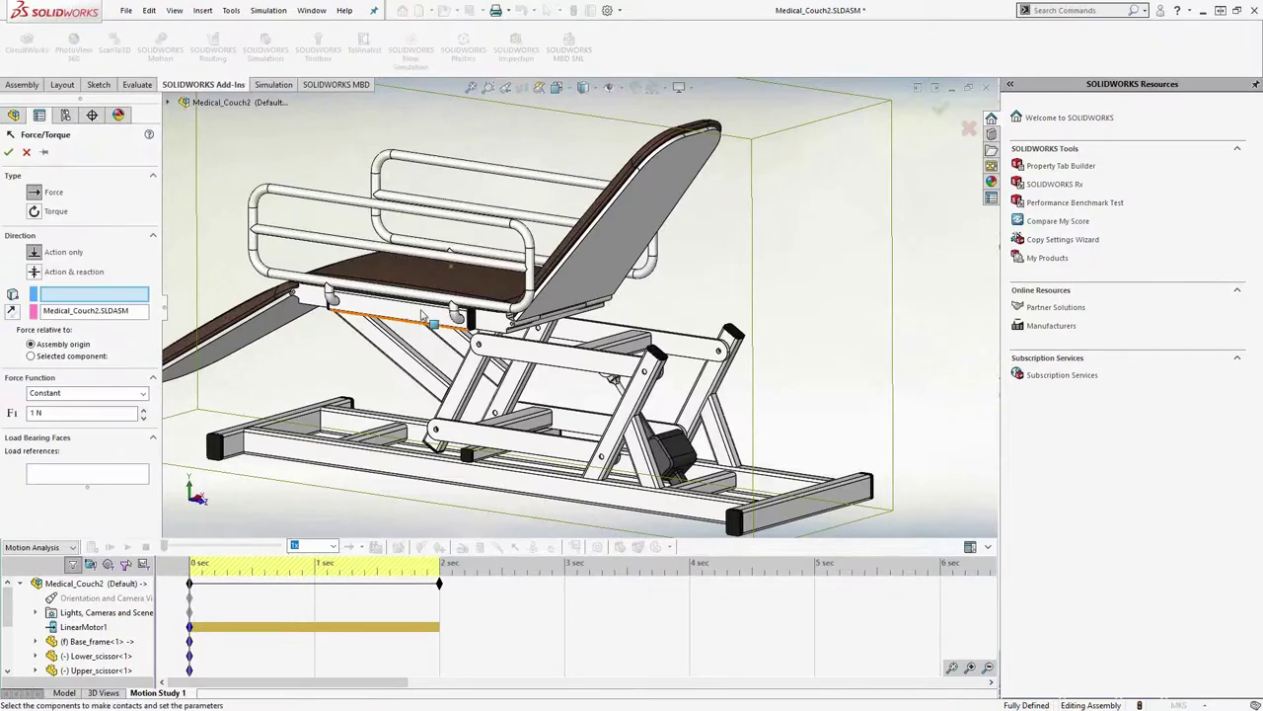
{"action": "left_click", "coordinate": [450, 266]}
{"action": "middle_click_drag", "start_coordinate": [448, 267], "coordinate": [453, 302]}
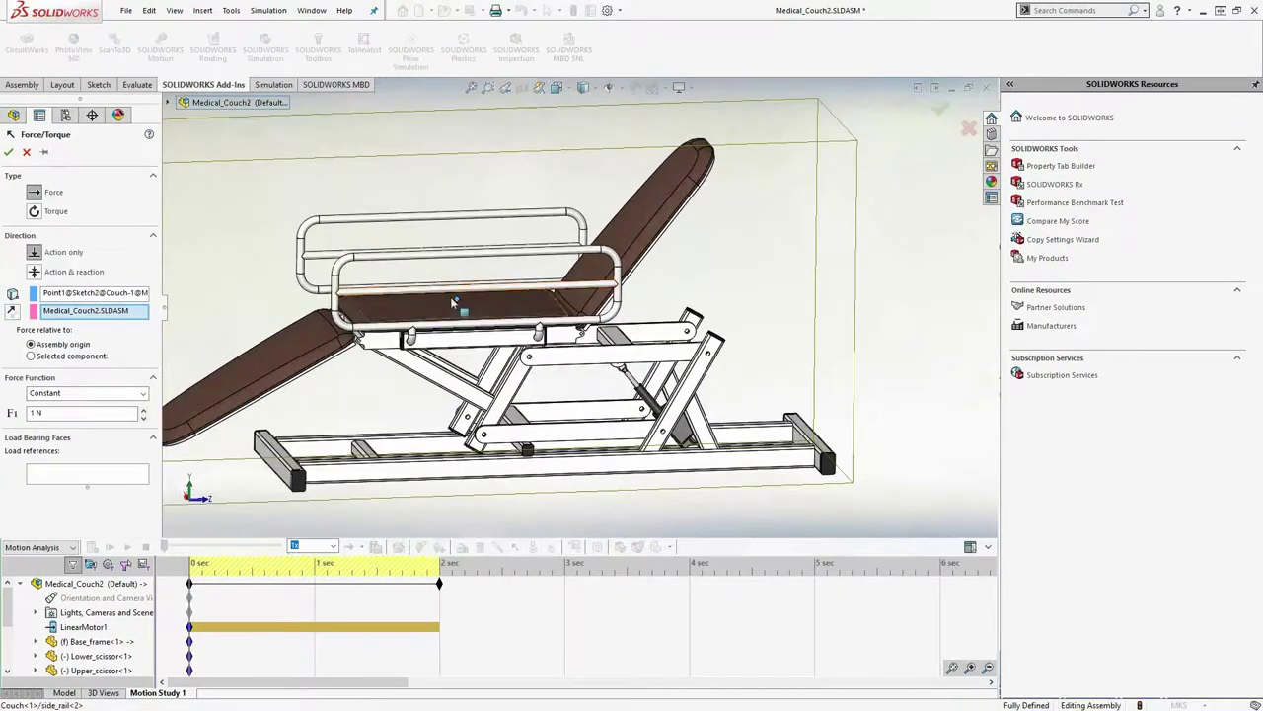
{"action": "left_click", "coordinate": [72, 416]}
{"action": "type", "text": "200"}
{"action": "key", "text": "Return"}
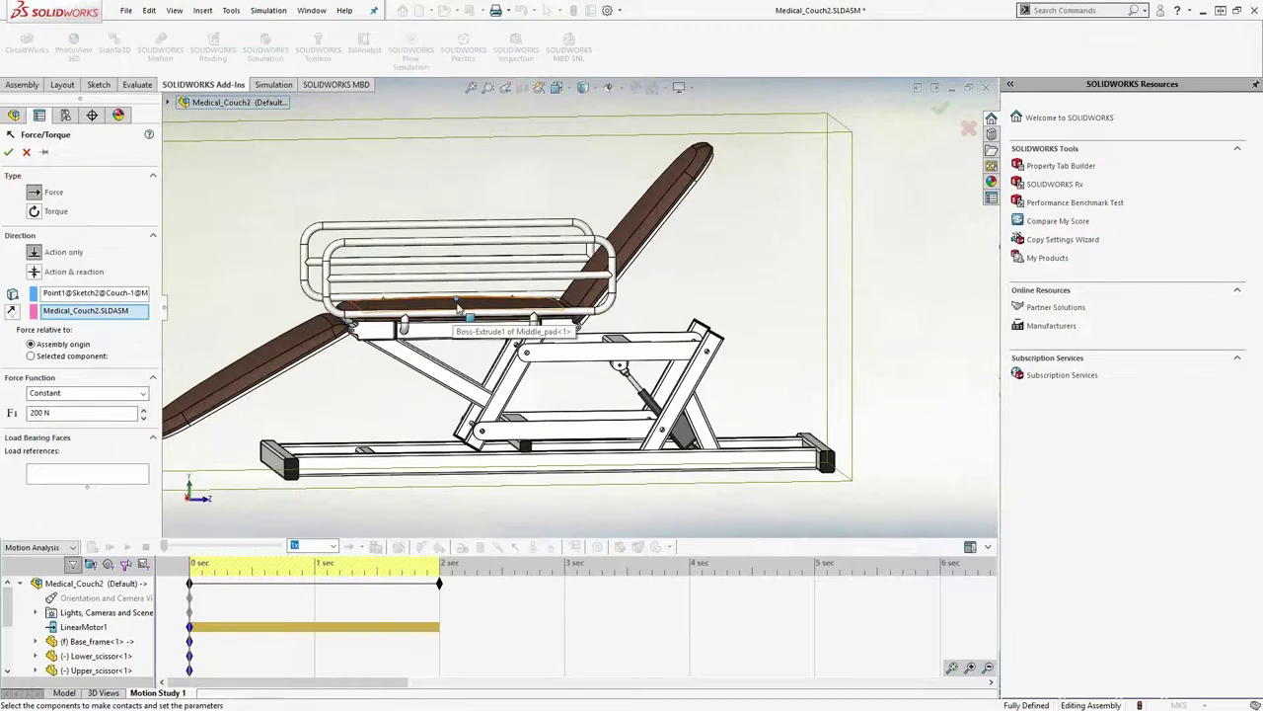
Replace the force's direction reference with the assembly's Top Plane, reverse it to point downward, and create the force
{"action": "right_click", "coordinate": [93, 312]}
{"action": "left_click", "coordinate": [140, 320]}
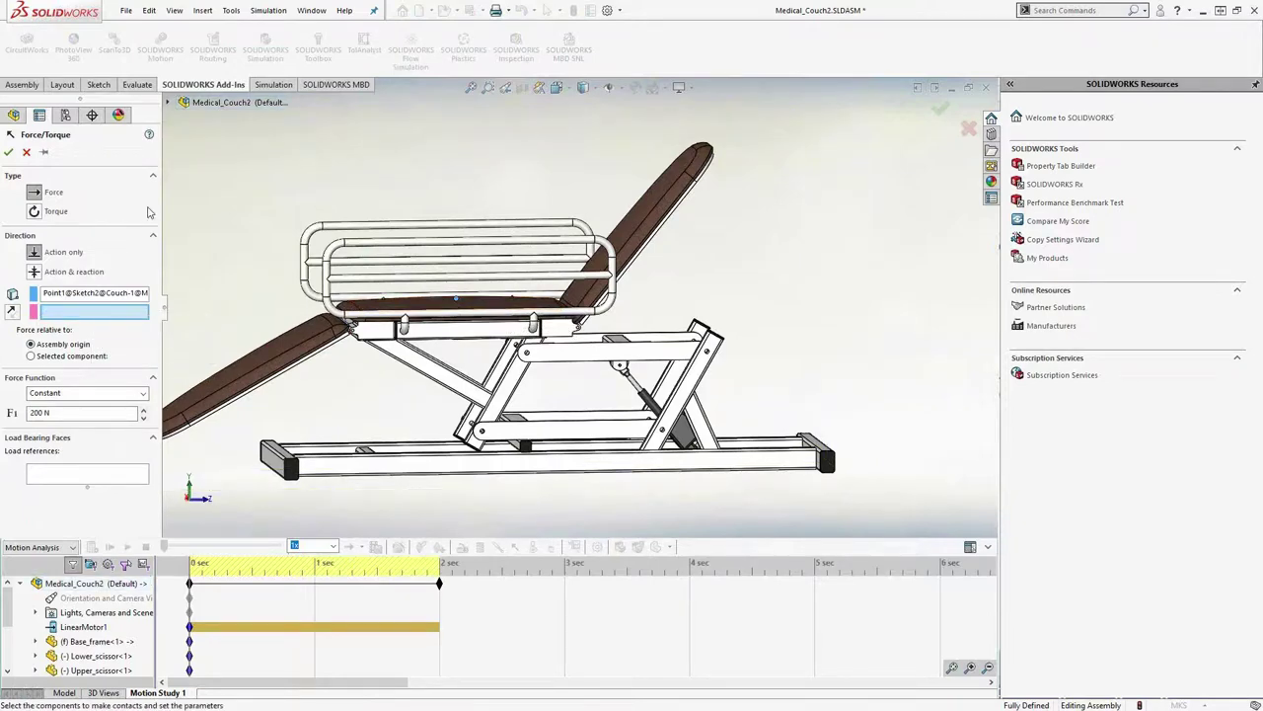
{"action": "left_click", "coordinate": [167, 102]}
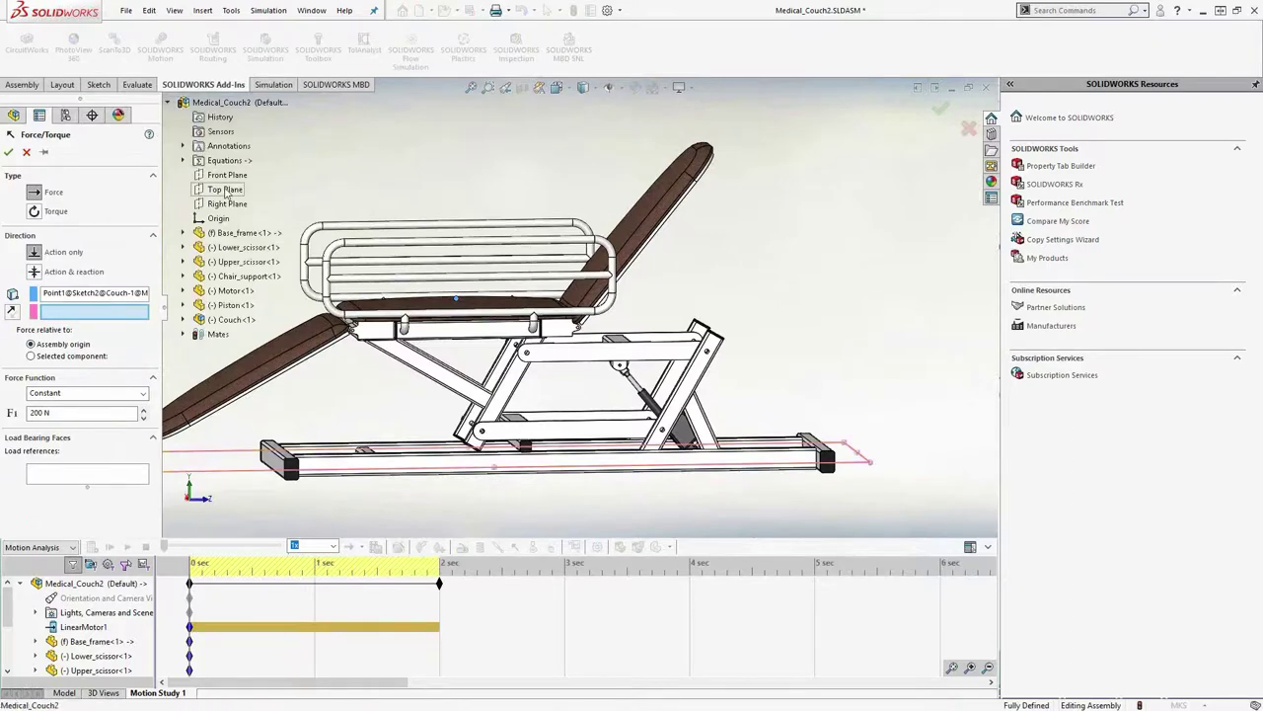
{"action": "left_click", "coordinate": [225, 188]}
{"action": "left_click", "coordinate": [12, 312]}
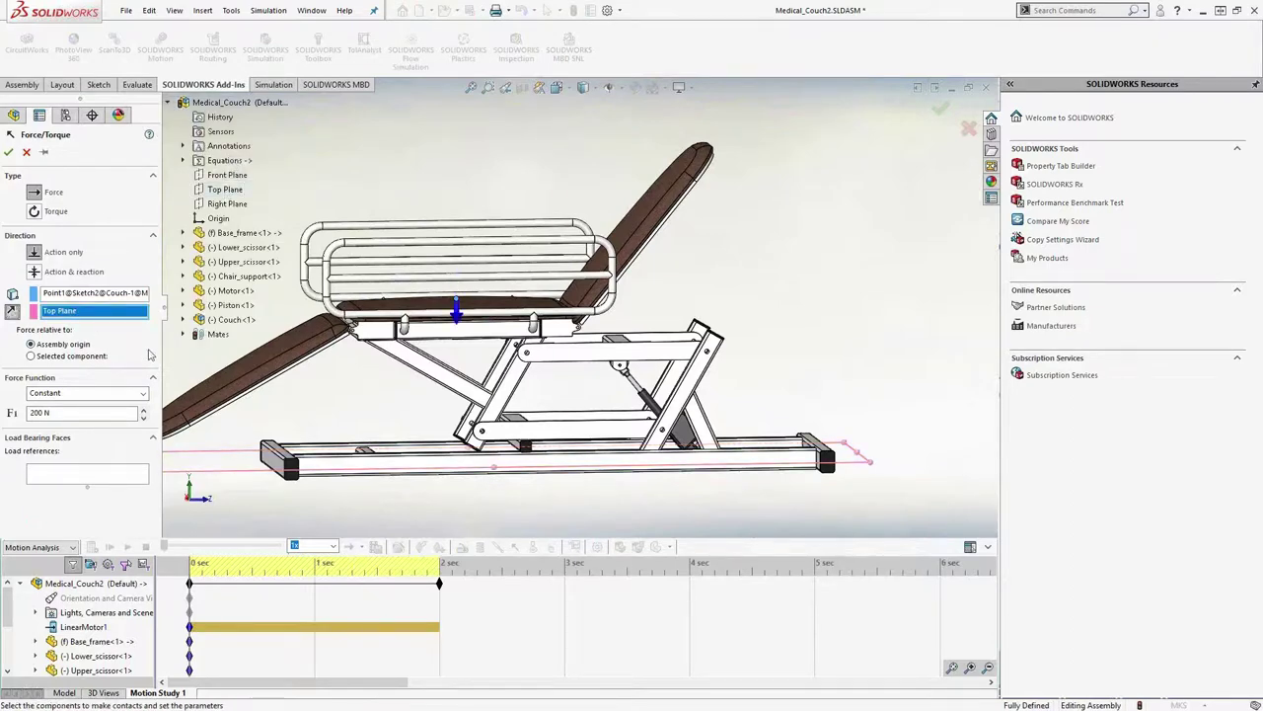
{"action": "left_click", "coordinate": [8, 153]}
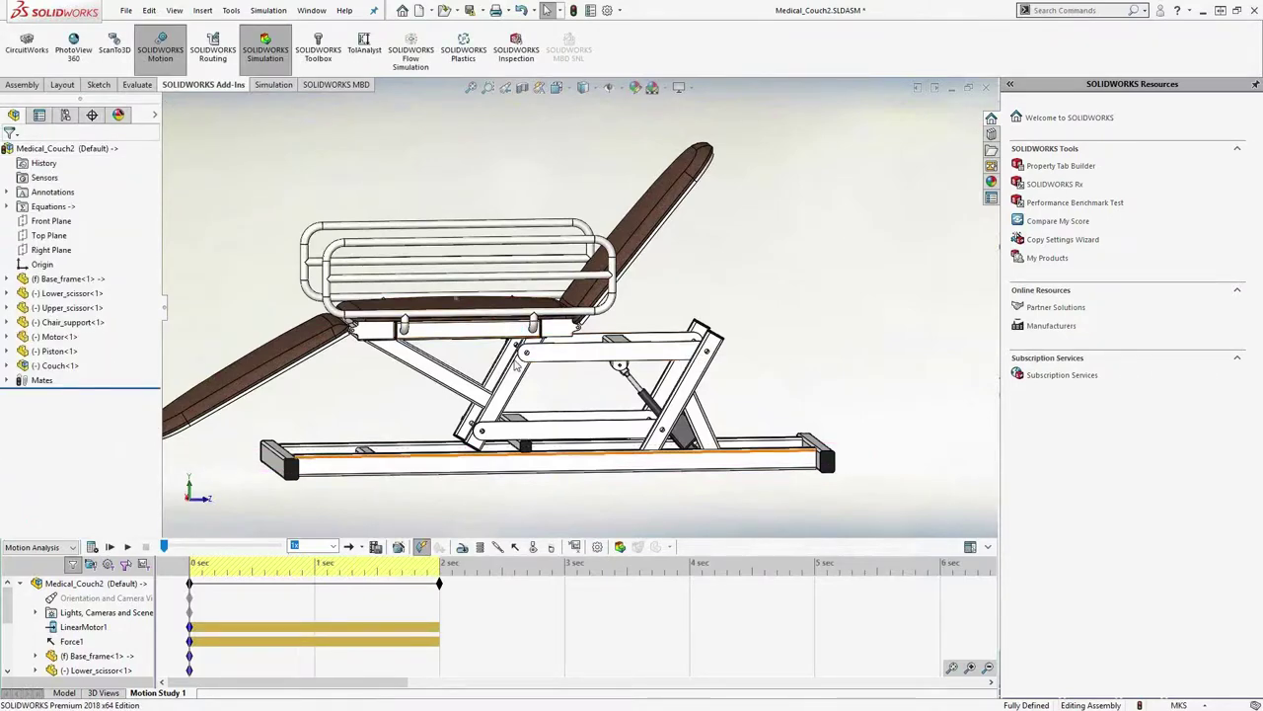
Open the recent Medical_Couch_SIM assembly and calculate its Motion Study 2
{"action": "left_click", "coordinate": [550, 551]}
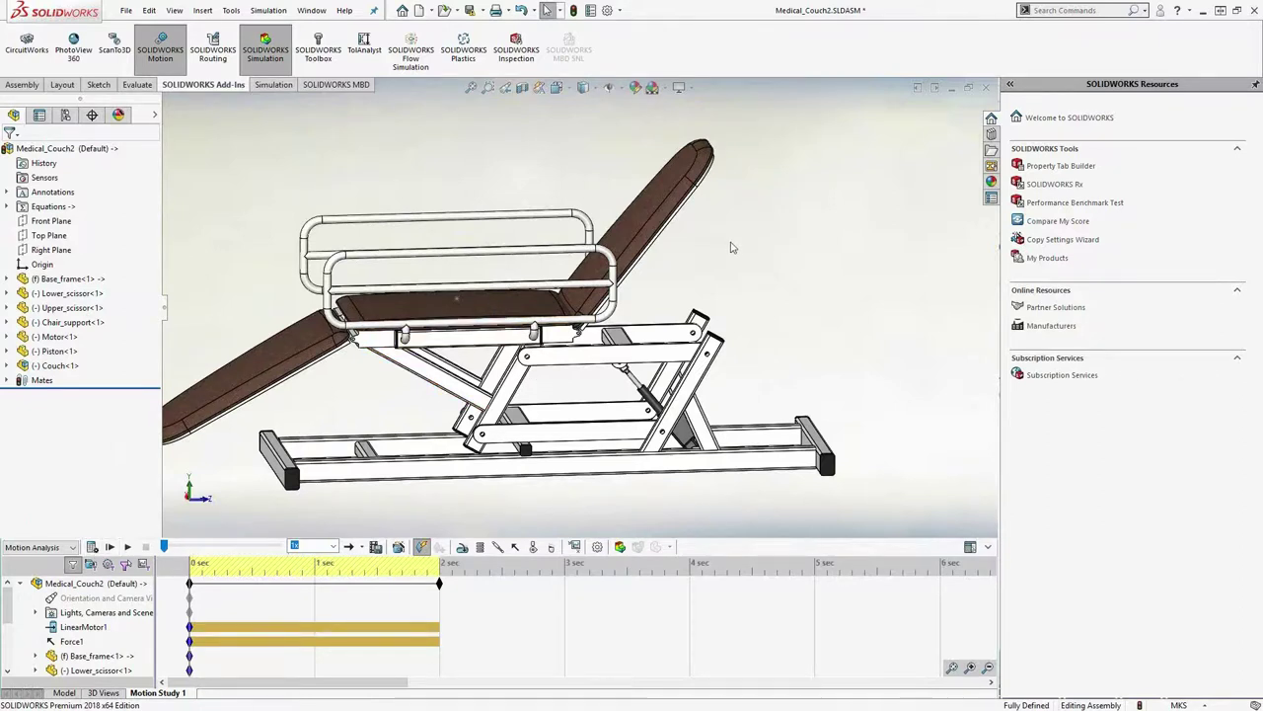
{"action": "left_click", "coordinate": [402, 10]}
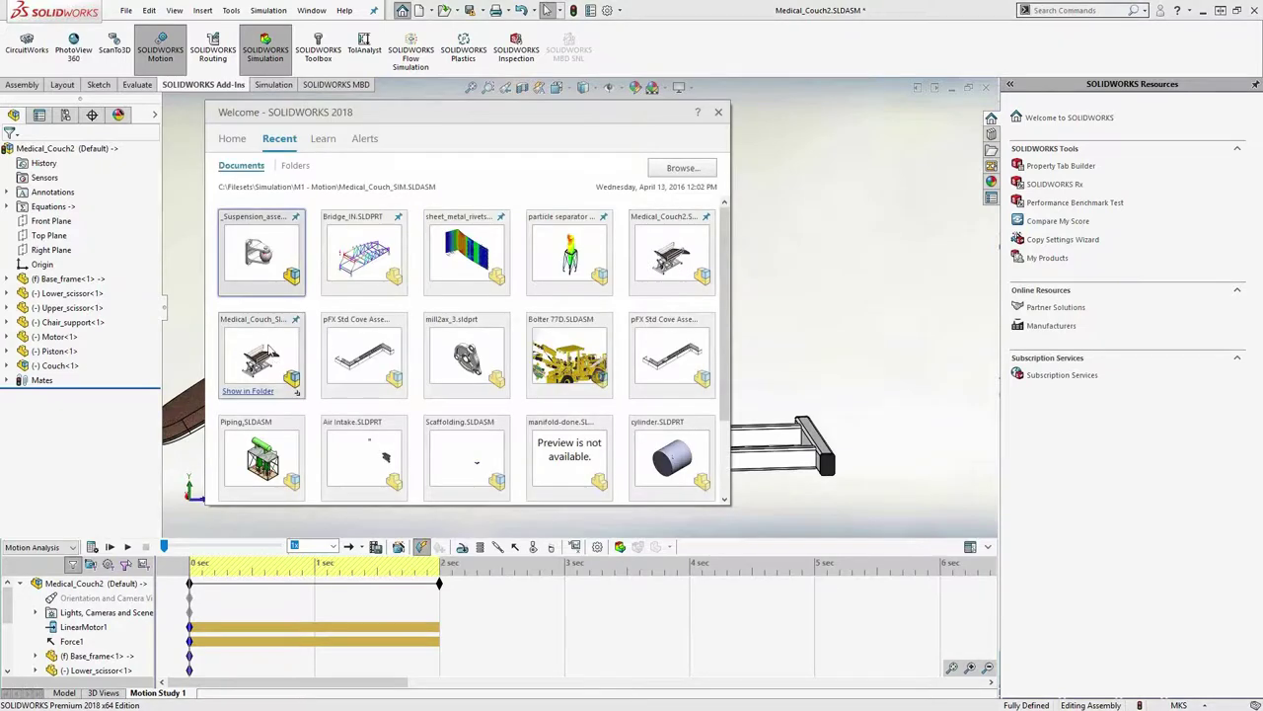
{"action": "left_click", "coordinate": [267, 348]}
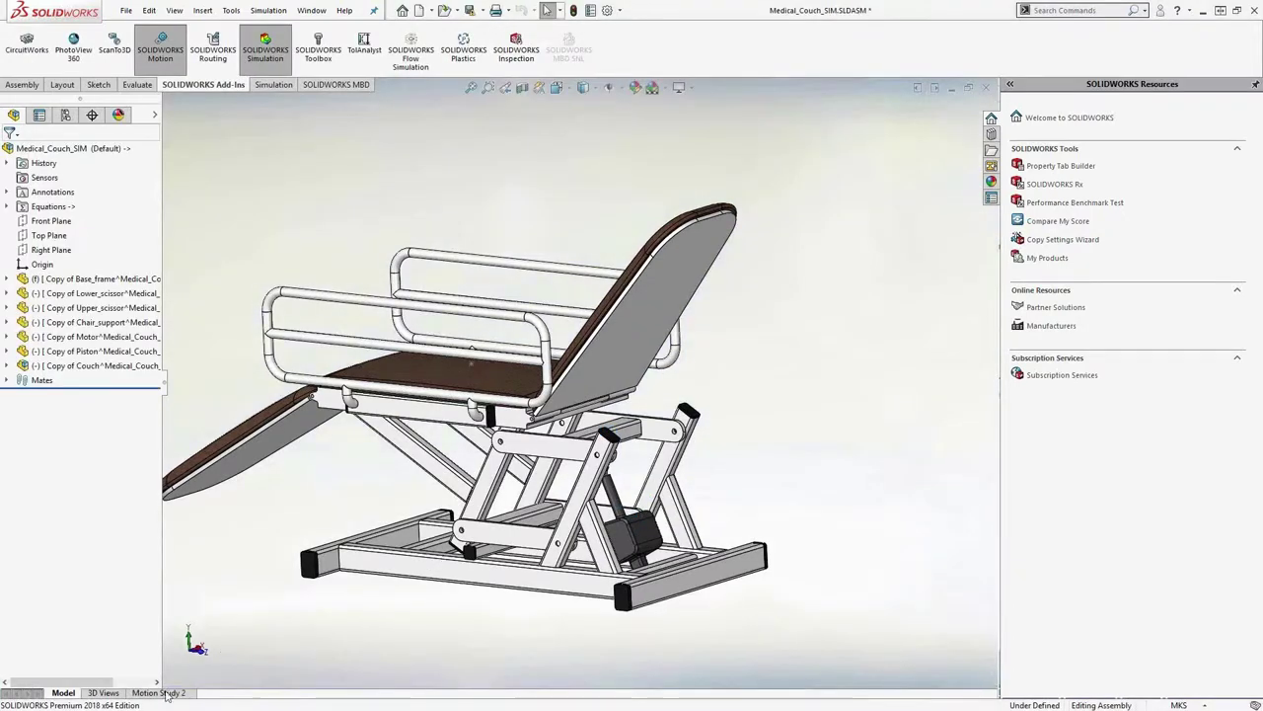
{"action": "left_click", "coordinate": [157, 692]}
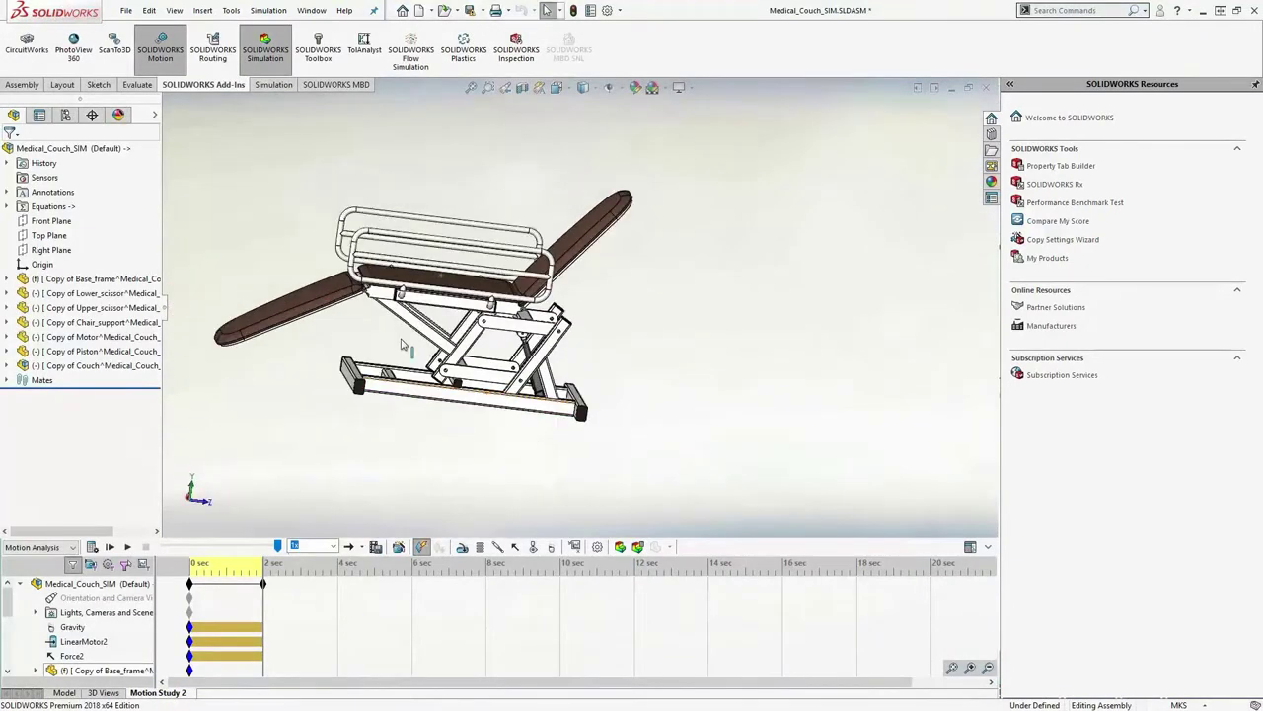
{"action": "left_click", "coordinate": [92, 546]}
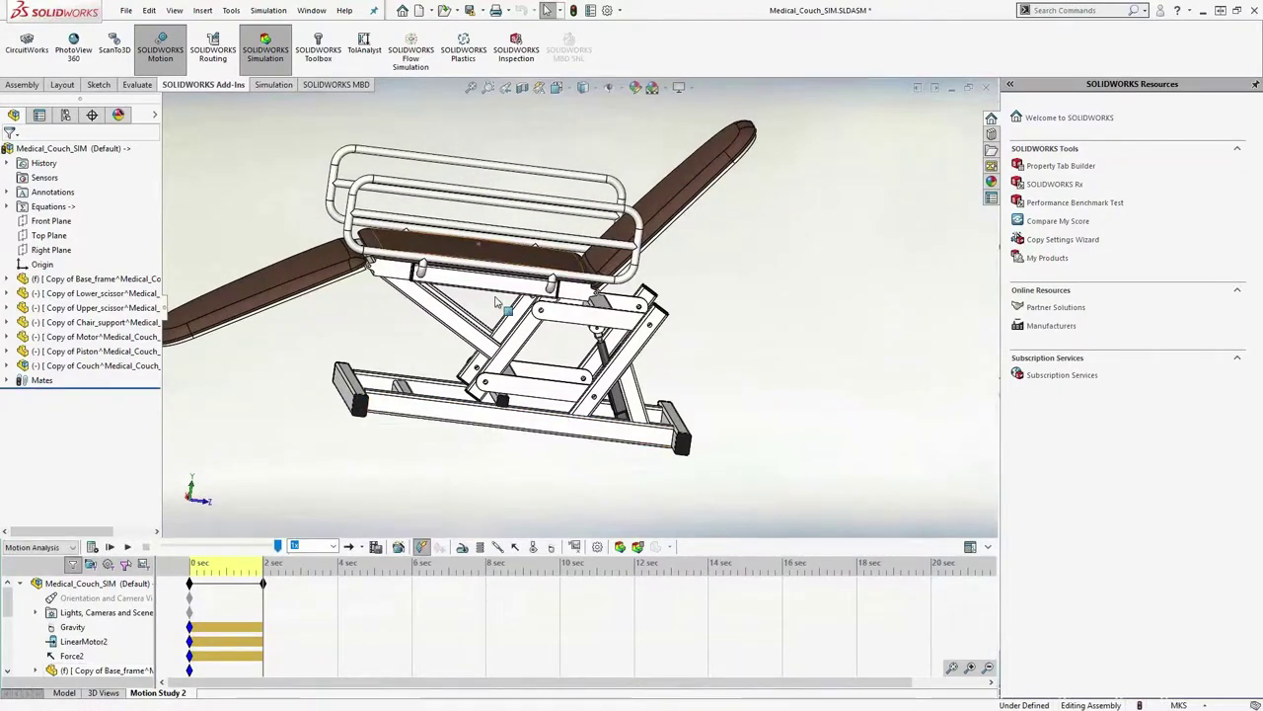
{"action": "key", "text": "ctrl+3"}
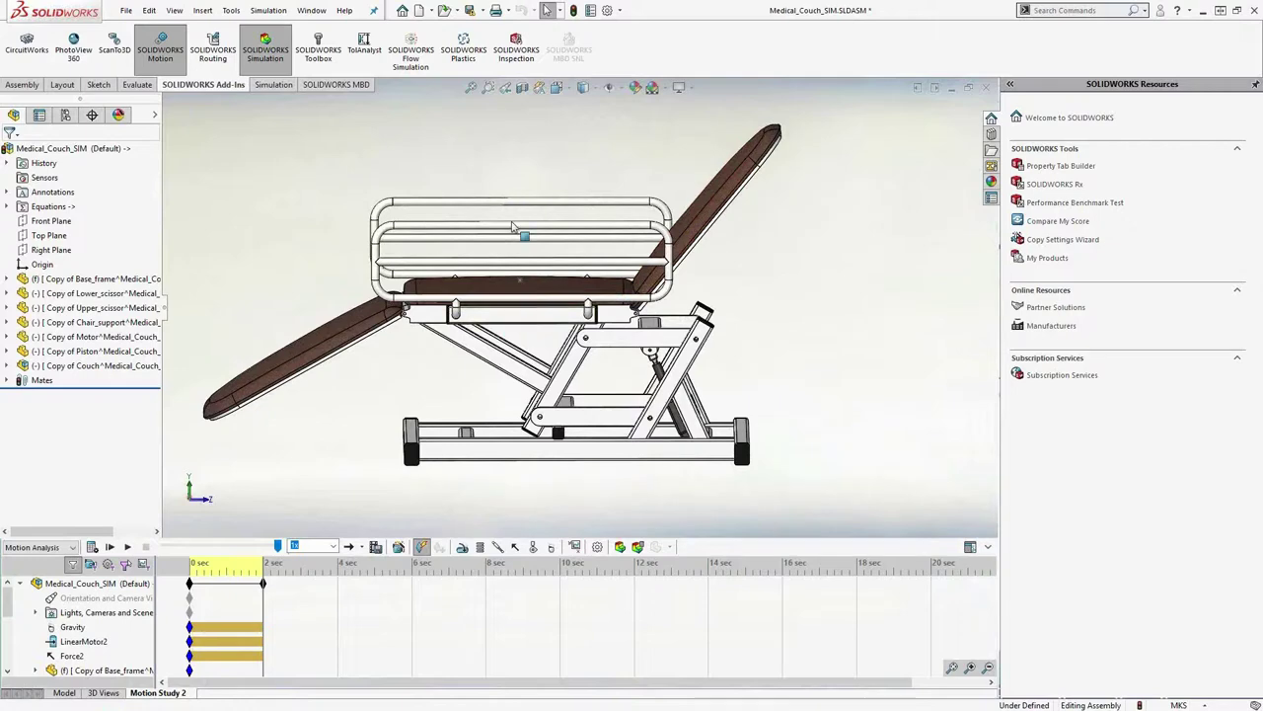
Switch back to the Medical_Couch2 assembly, check its mates and whether the end pad can move, and reopen Motion Study 1
{"action": "key", "text": "ctrl+Tab"}
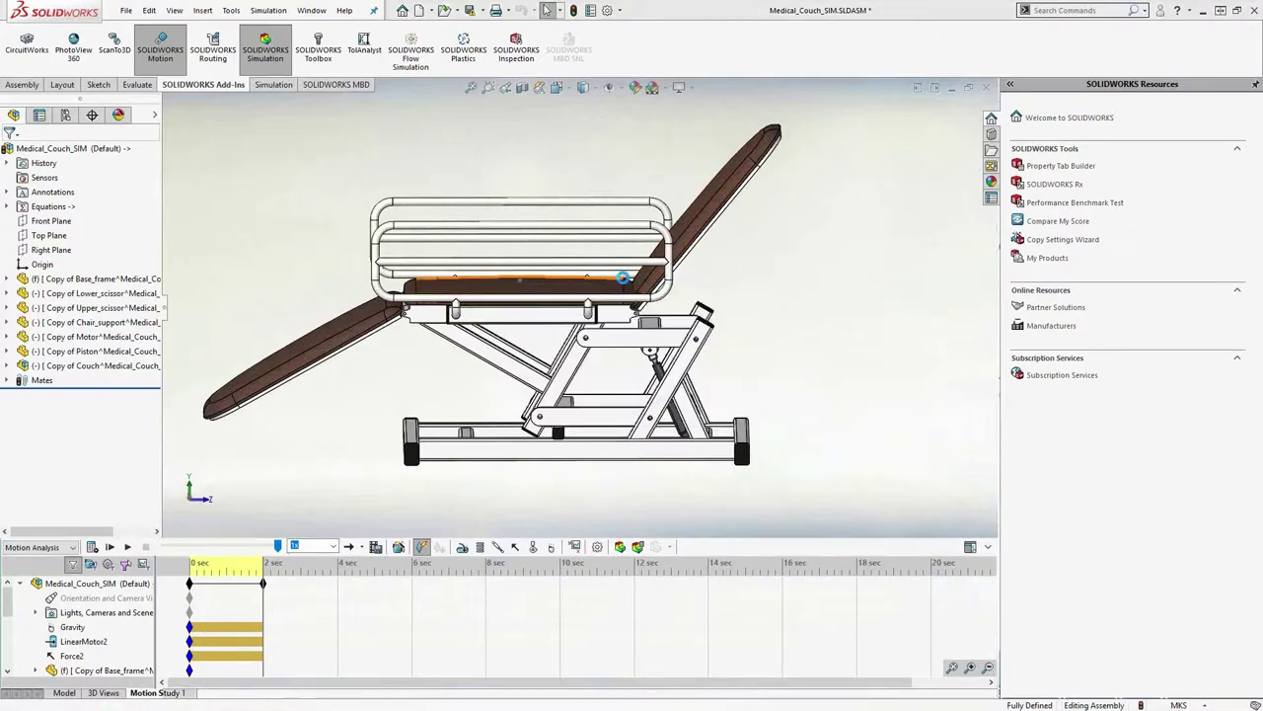
{"action": "left_click", "coordinate": [575, 369]}
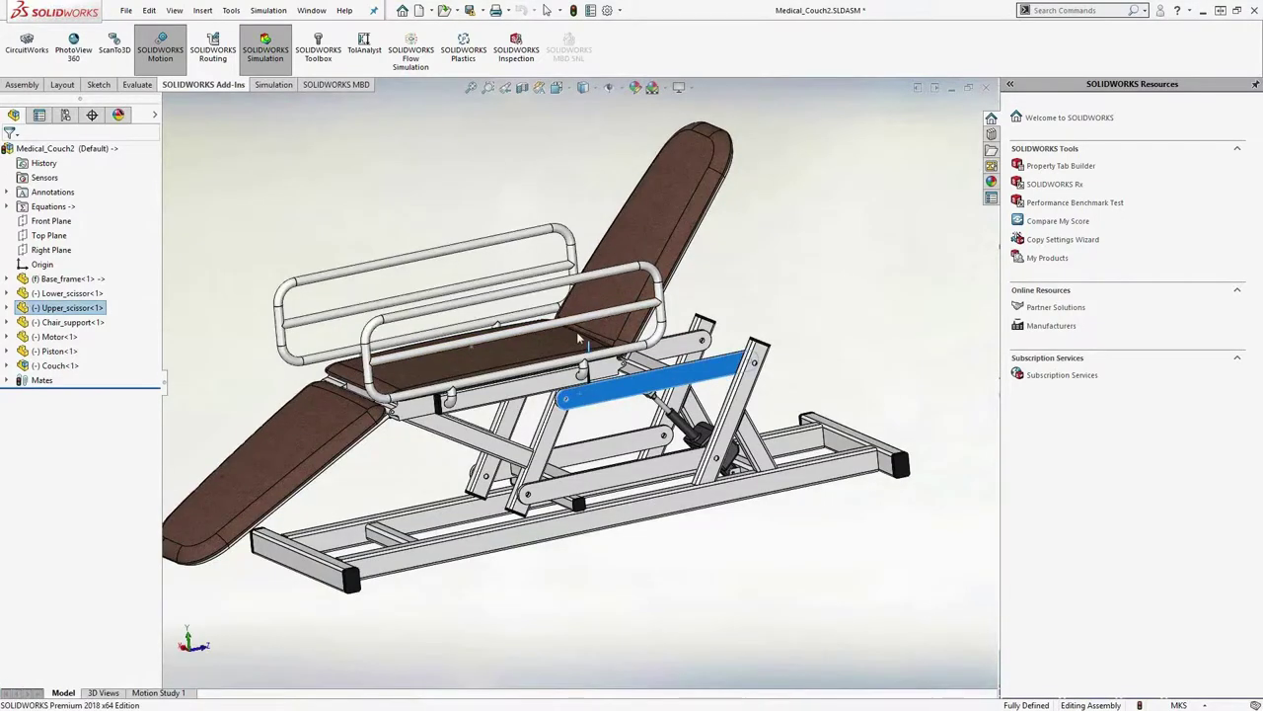
{"action": "key", "text": "Escape"}
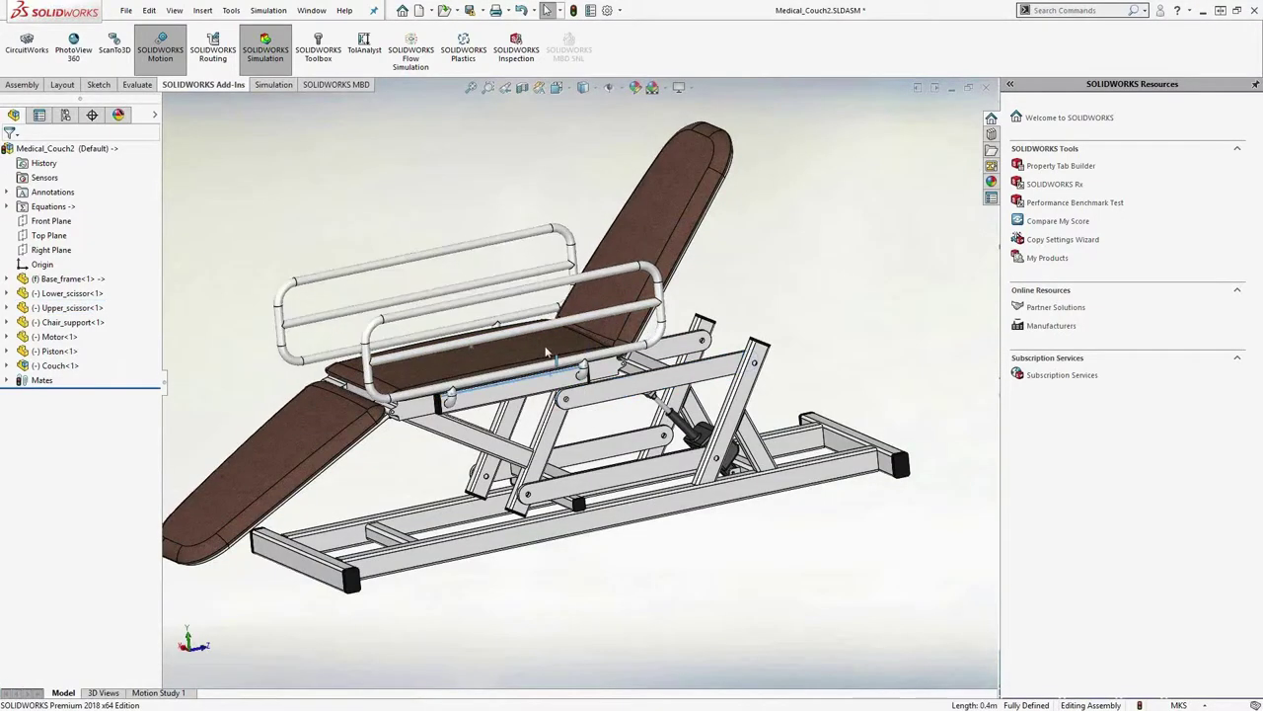
{"action": "left_click", "coordinate": [10, 381]}
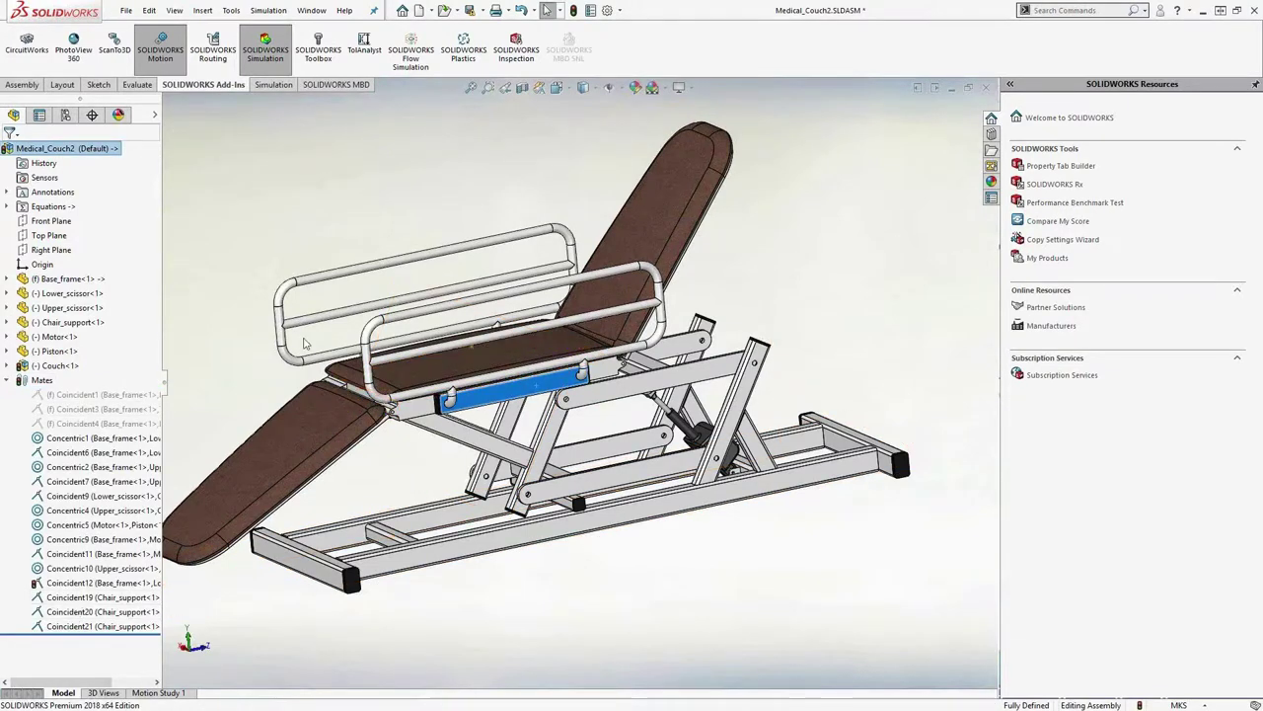
{"action": "left_click", "coordinate": [345, 425]}
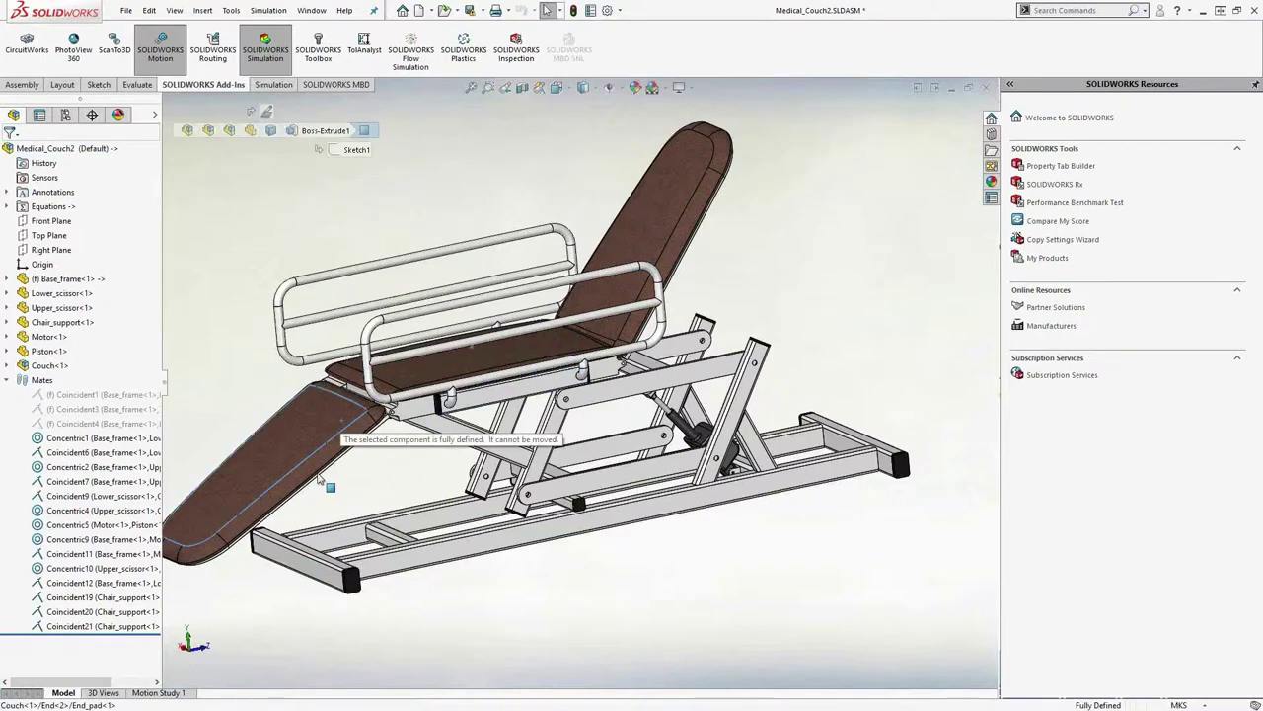
{"action": "left_click", "coordinate": [160, 691]}
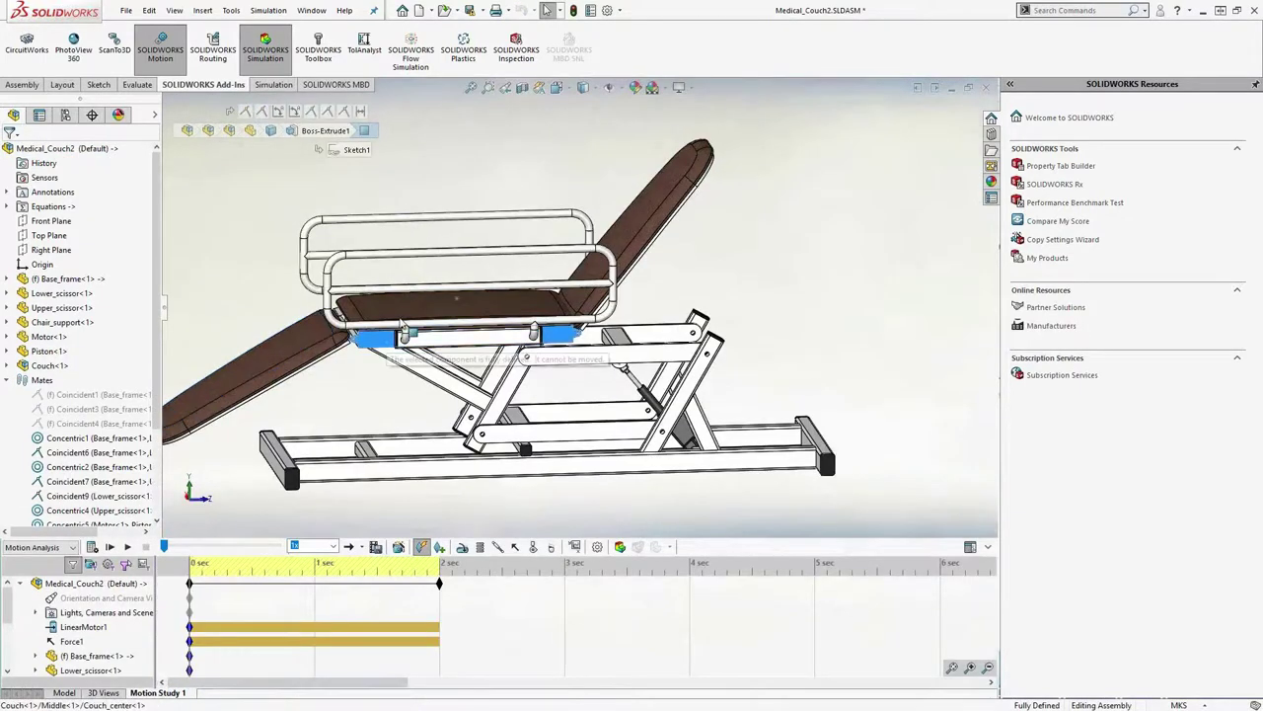
Switch to the Medical_Couch_SIM assembly, open its Motion Study 2, and move the time bar back to 0 seconds
{"action": "left_click", "coordinate": [422, 339]}
{"action": "key", "text": "Escape"}
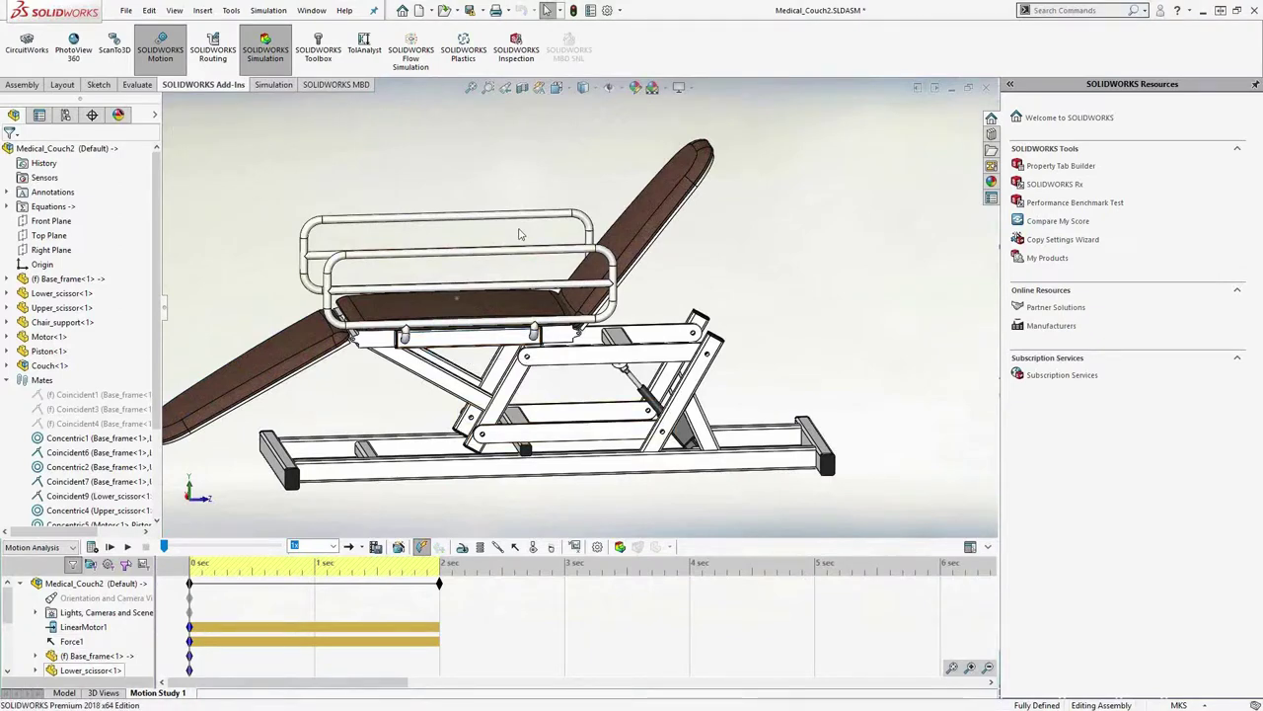
{"action": "key", "text": "ctrl+Tab"}
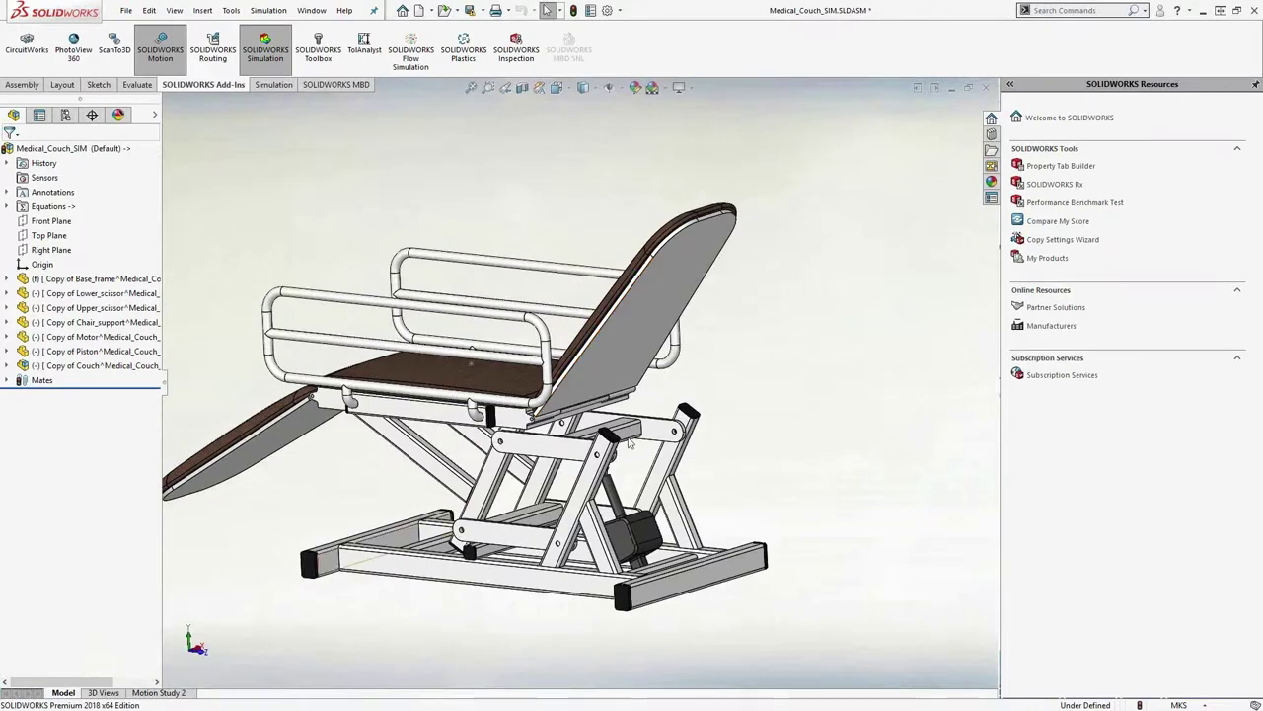
{"action": "left_click", "coordinate": [184, 692]}
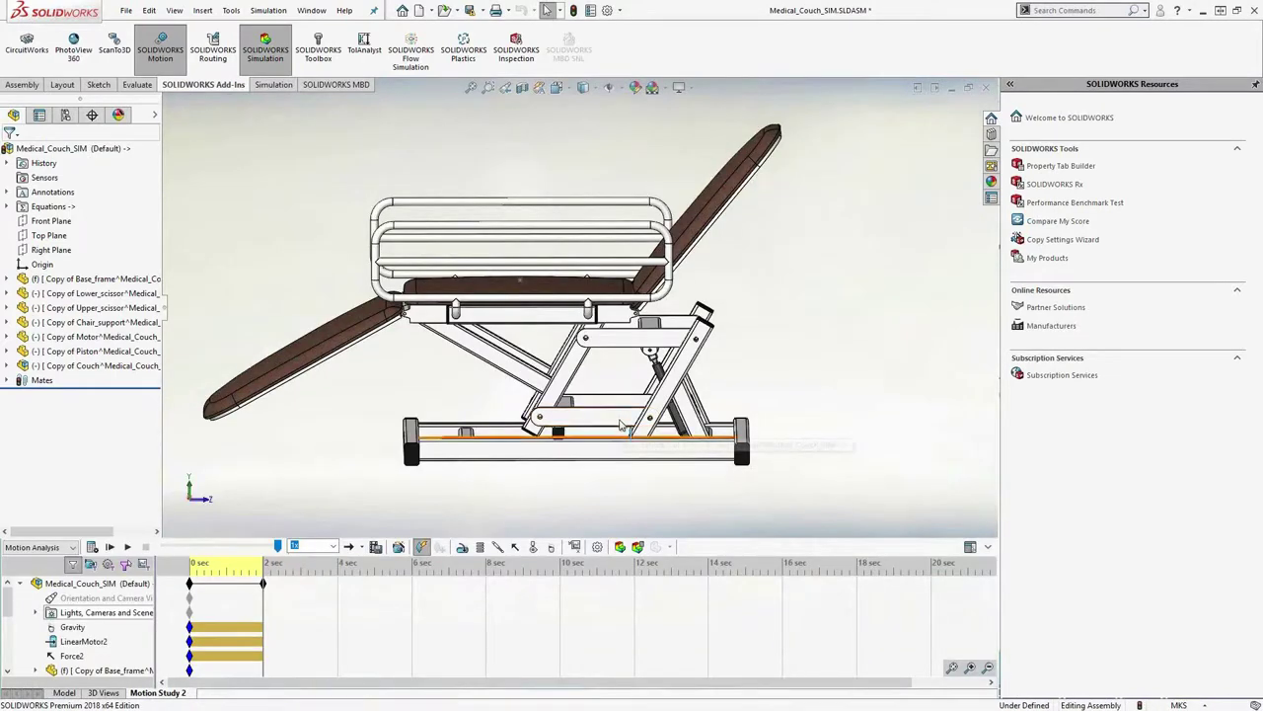
{"action": "left_click_drag", "start_coordinate": [259, 569], "coordinate": [190, 570]}
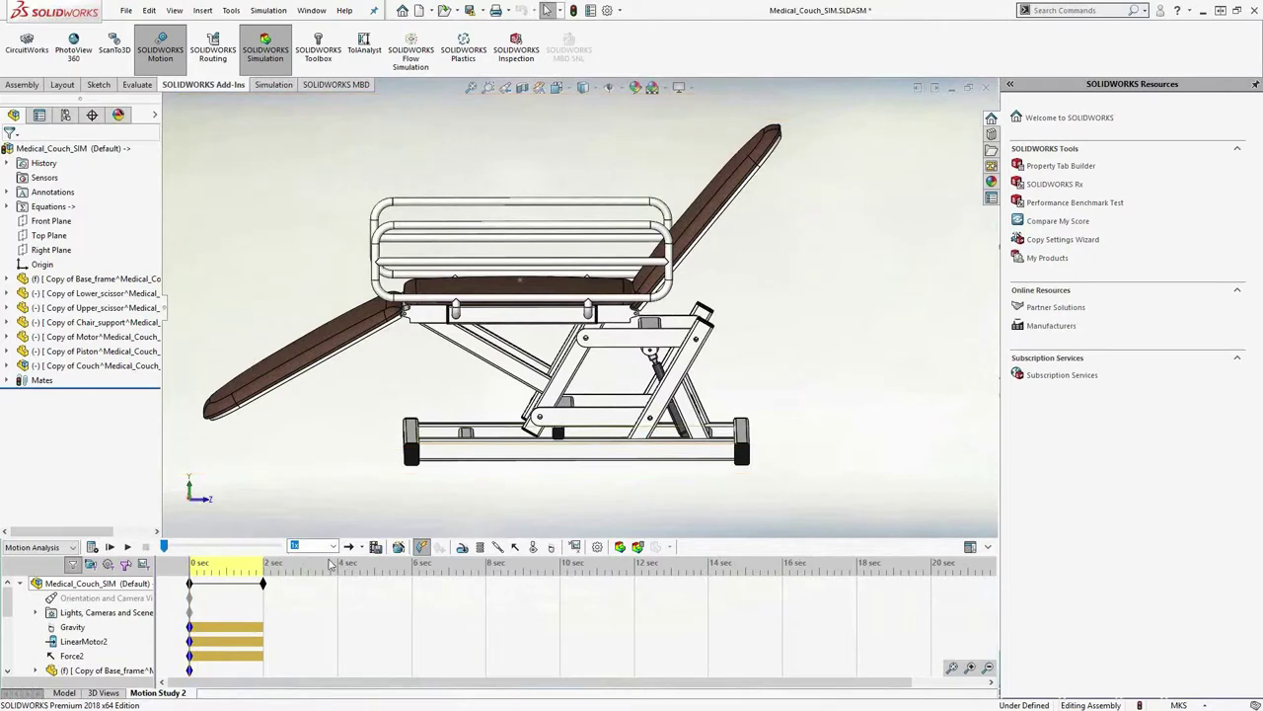
{"action": "middle_click_drag", "start_coordinate": [717, 348], "coordinate": [624, 434]}
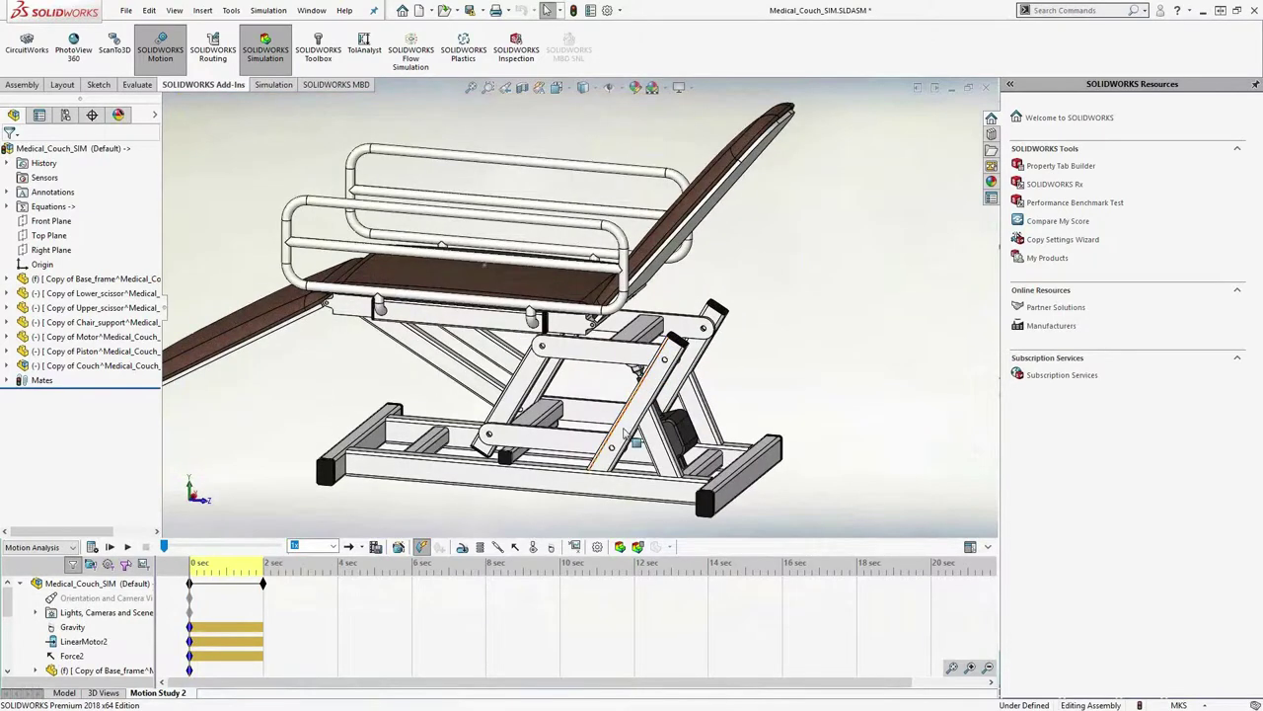
Start a new results plot of linear displacement, using its Y component
{"action": "left_click", "coordinate": [575, 547]}
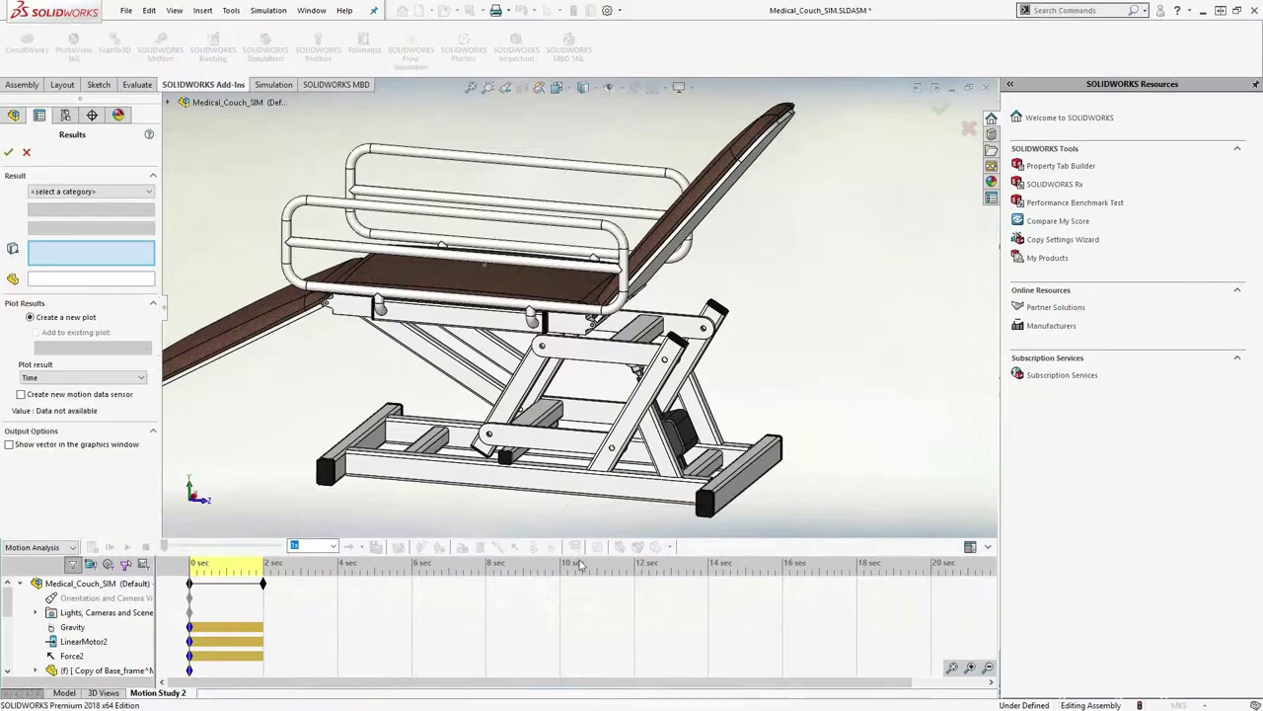
{"action": "left_click", "coordinate": [144, 195]}
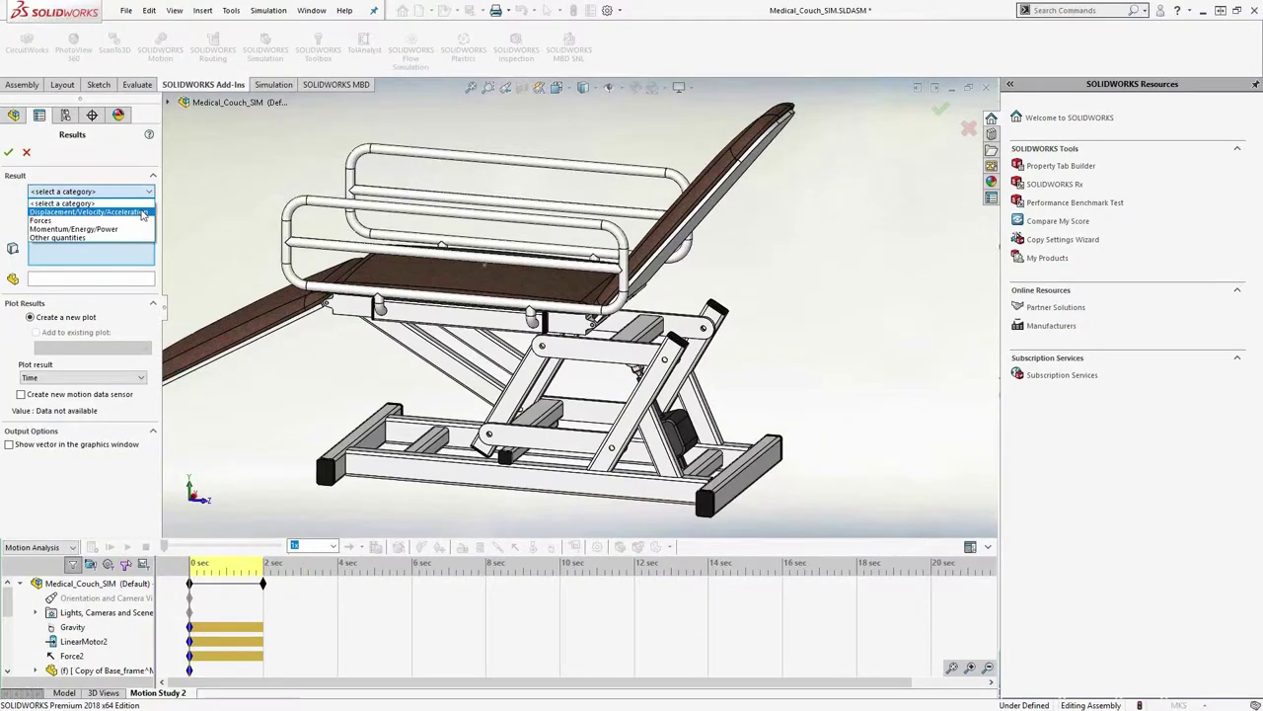
{"action": "left_click", "coordinate": [141, 214]}
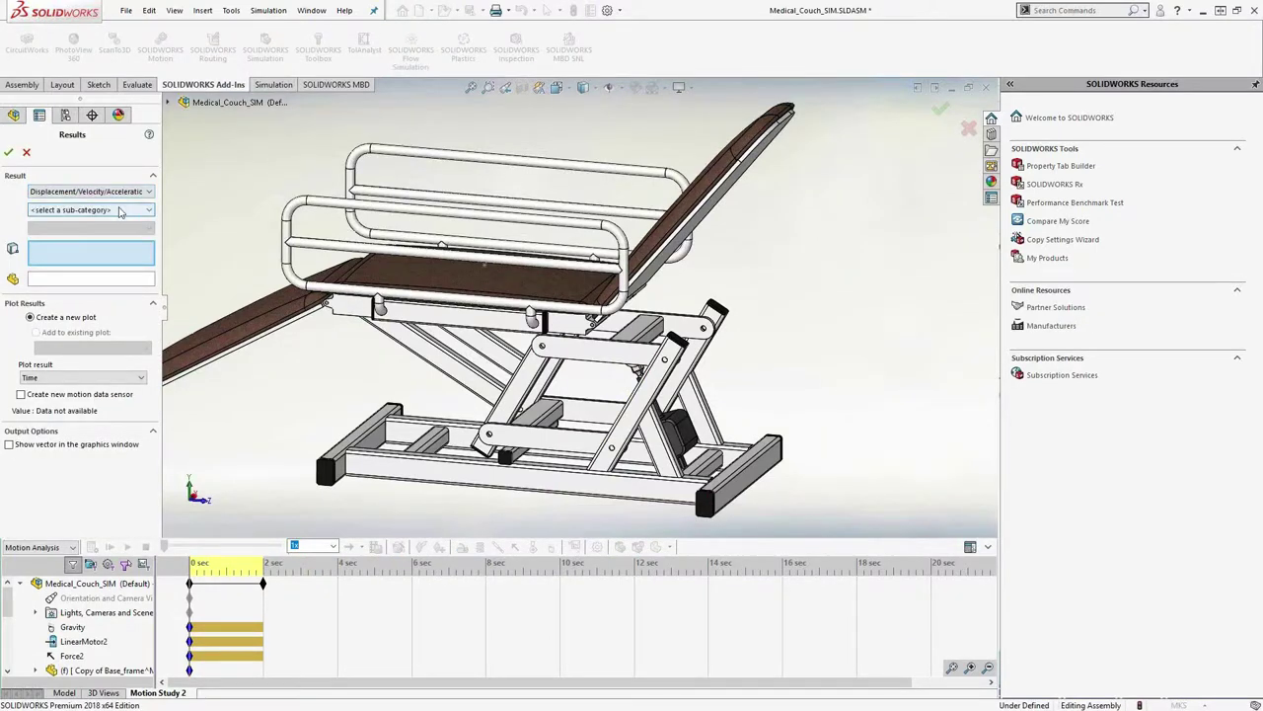
{"action": "left_click", "coordinate": [122, 210]}
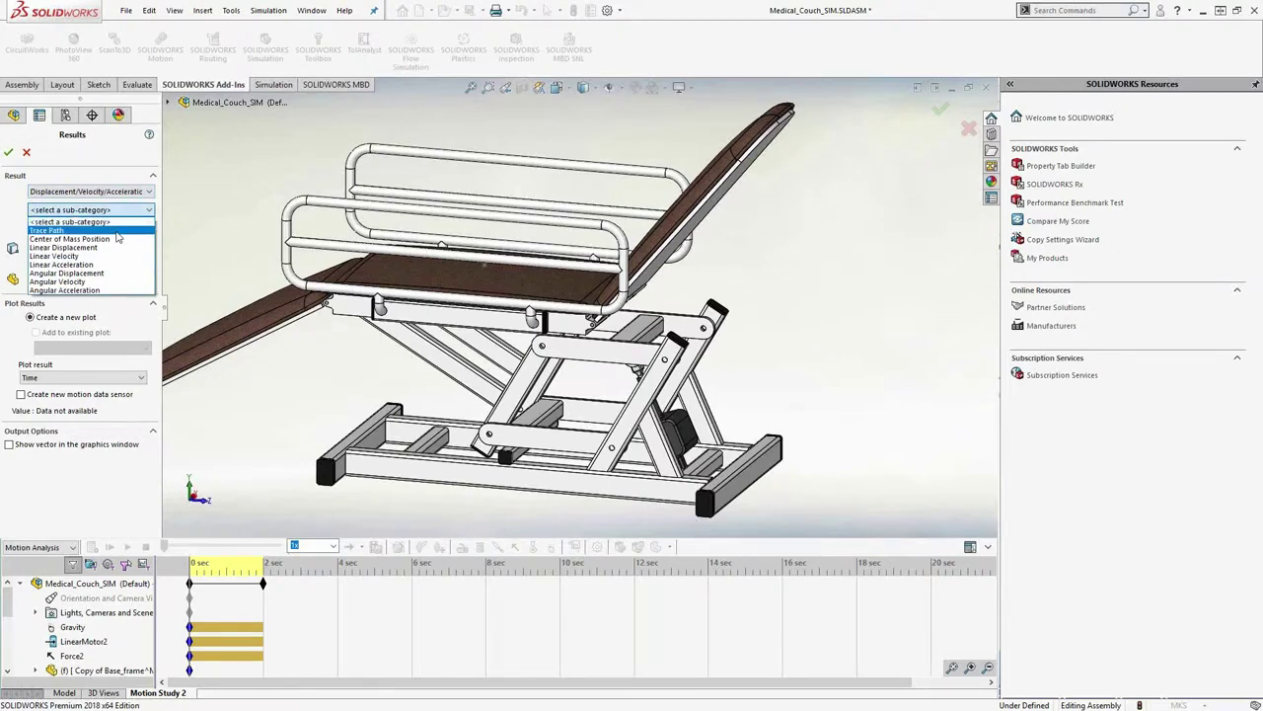
{"action": "left_click", "coordinate": [63, 247]}
{"action": "left_click", "coordinate": [69, 229]}
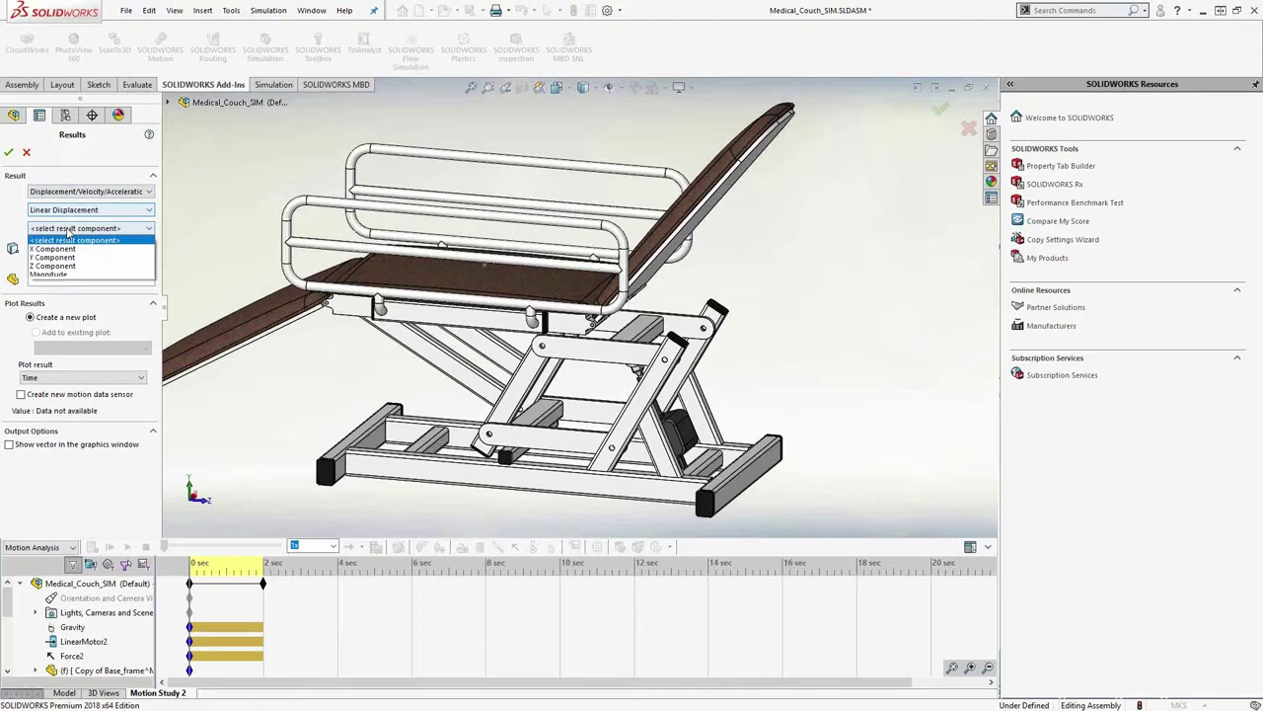
{"action": "left_click", "coordinate": [64, 257]}
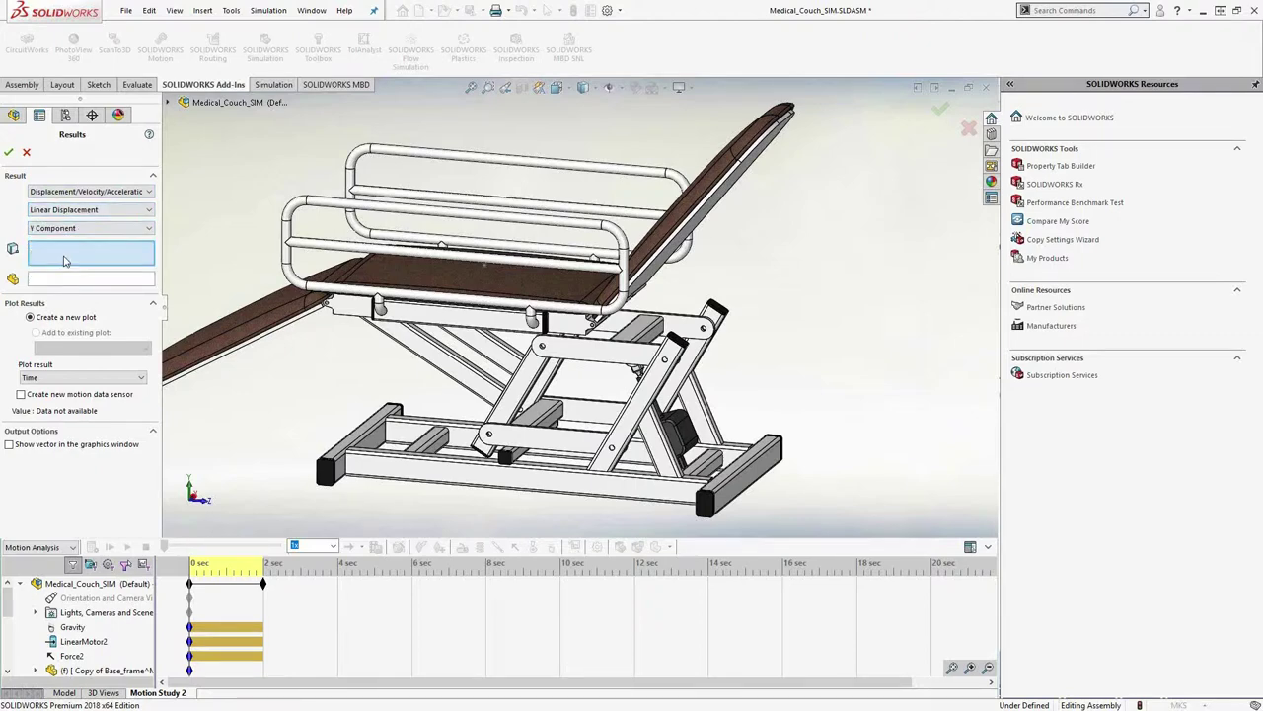
Replace the picked vertex with the couch's middle pad surface as the measured entity and create the displacement plot
{"action": "left_click", "coordinate": [344, 284]}
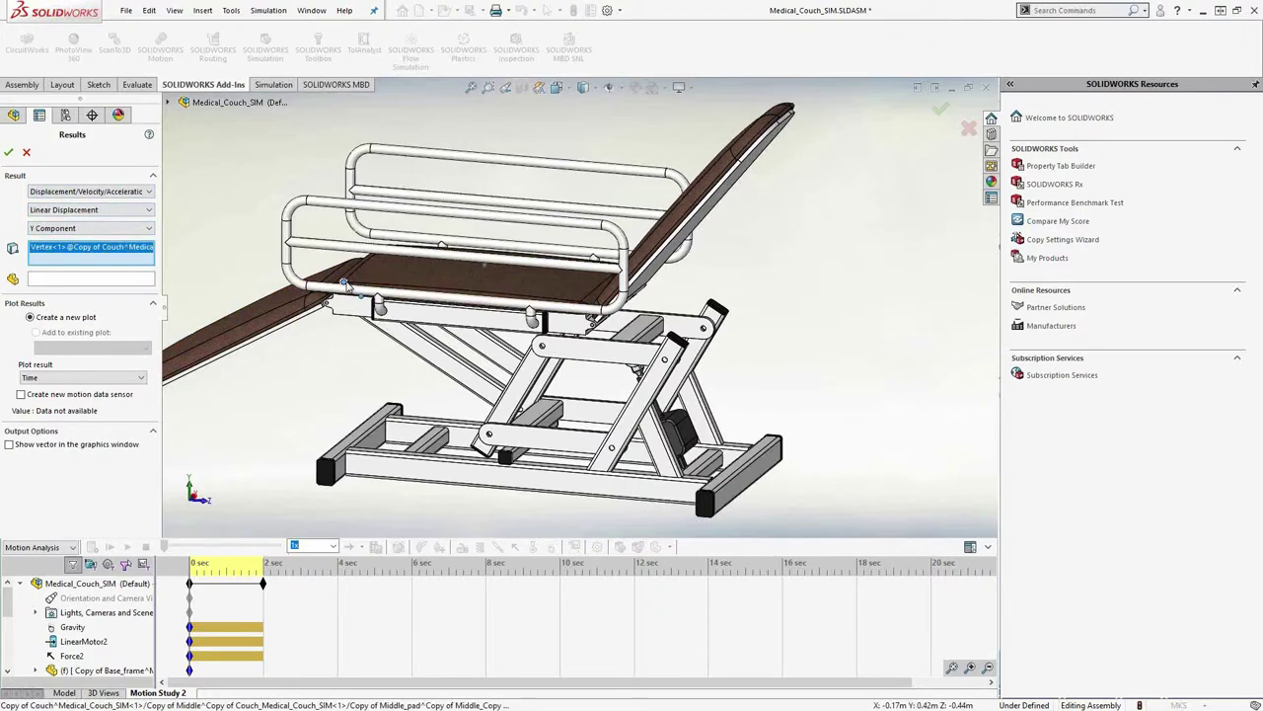
{"action": "left_click", "coordinate": [9, 153]}
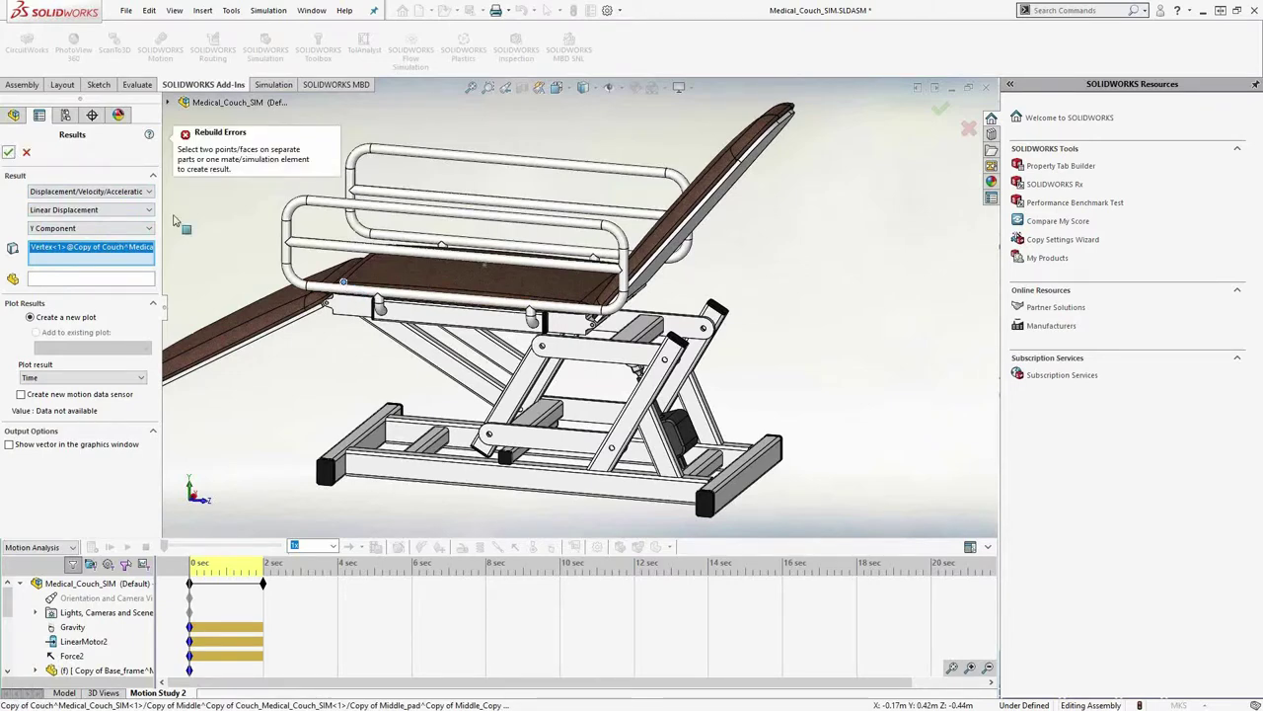
{"action": "key", "text": "Delete"}
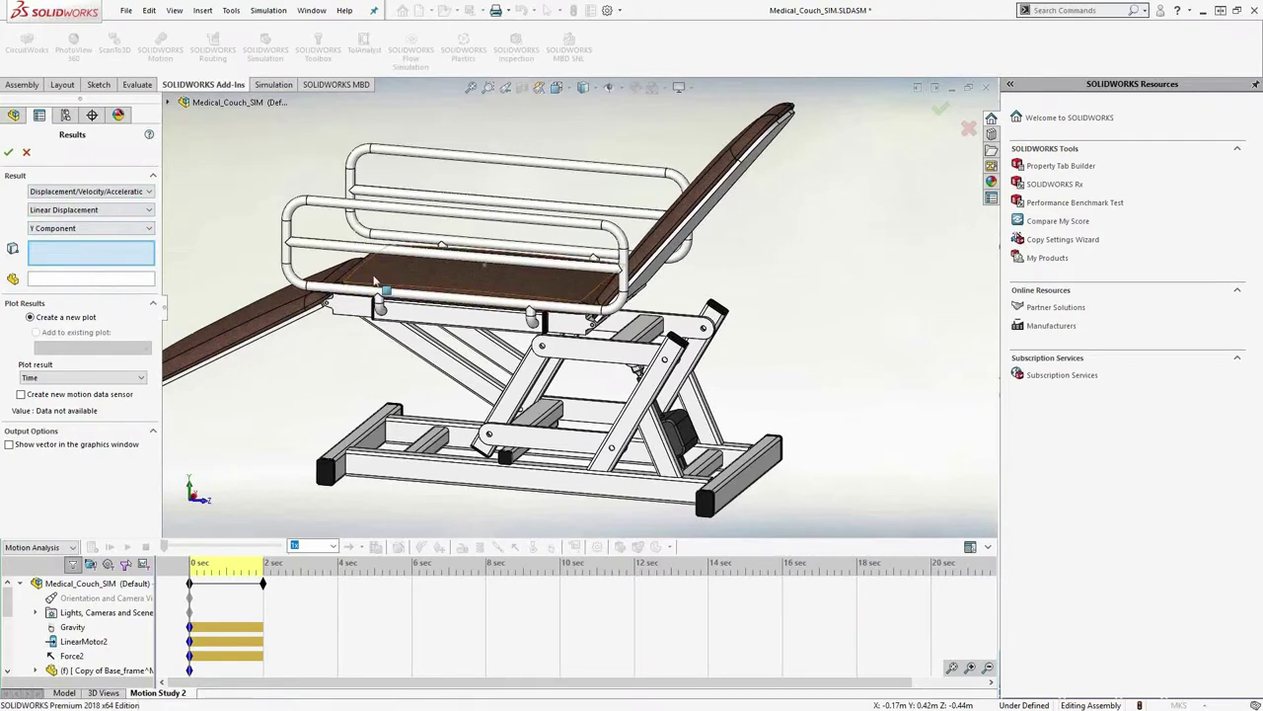
{"action": "left_click", "coordinate": [375, 281]}
{"action": "left_click", "coordinate": [8, 152]}
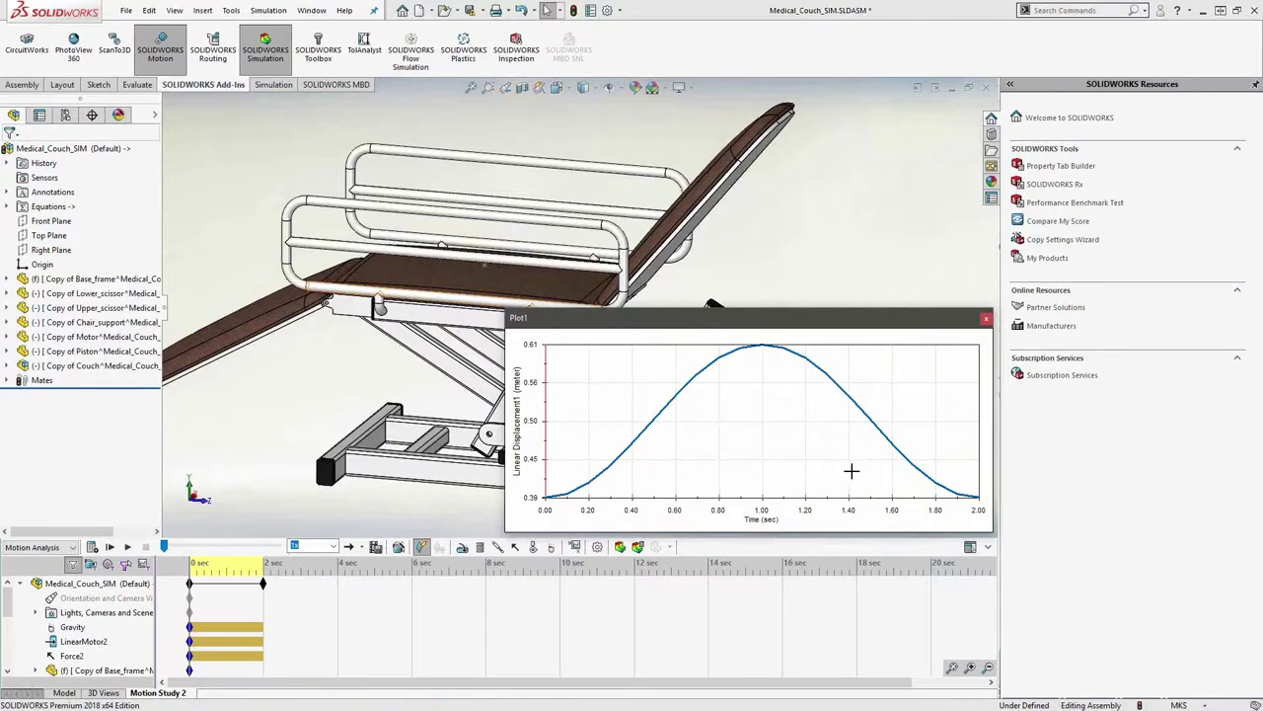
Examine the displacement plot at 1.00 and 1.50 seconds, replay the couch's motion alongside it, and close the plot
{"action": "mouse_move", "coordinate": [599, 497]}
{"action": "left_mouse_down"}
{"action": "mouse_move", "coordinate": [563, 465]}
{"action": "mouse_move", "coordinate": [609, 438]}
{"action": "mouse_move", "coordinate": [609, 423]}
{"action": "mouse_move", "coordinate": [760, 379]}
{"action": "left_mouse_up"}
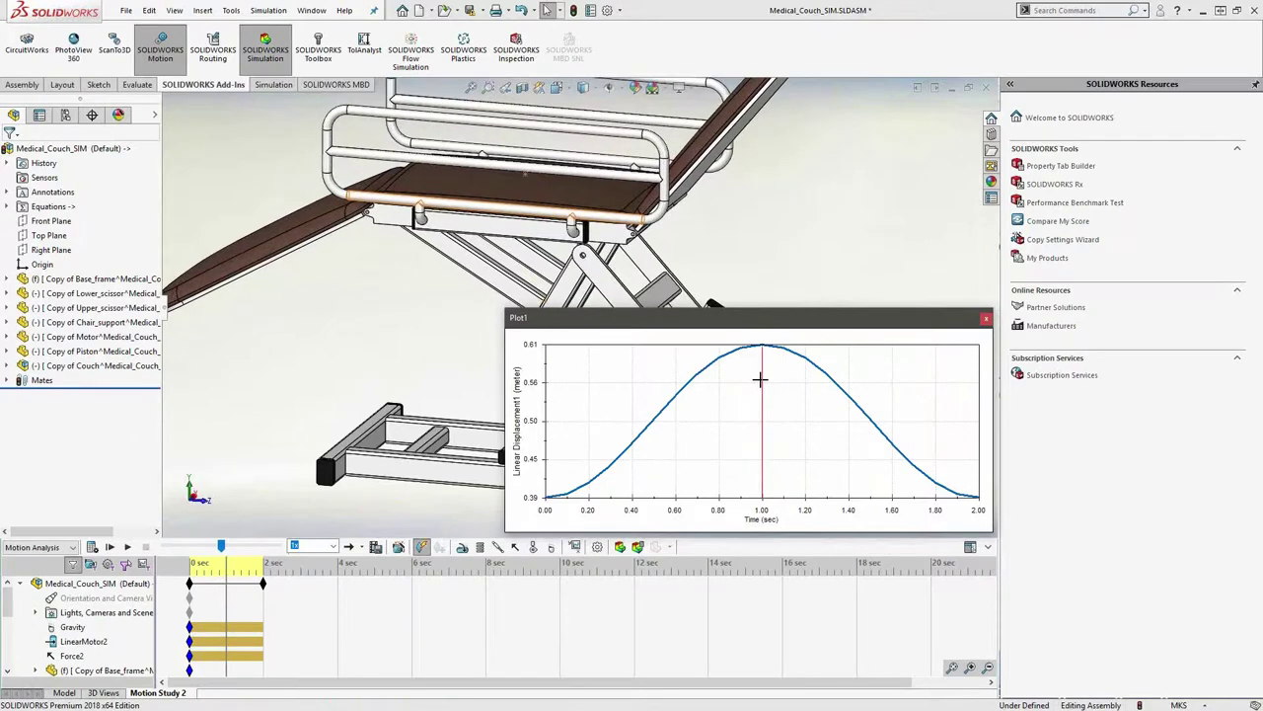
{"action": "left_click_drag", "start_coordinate": [667, 332], "coordinate": [495, 412]}
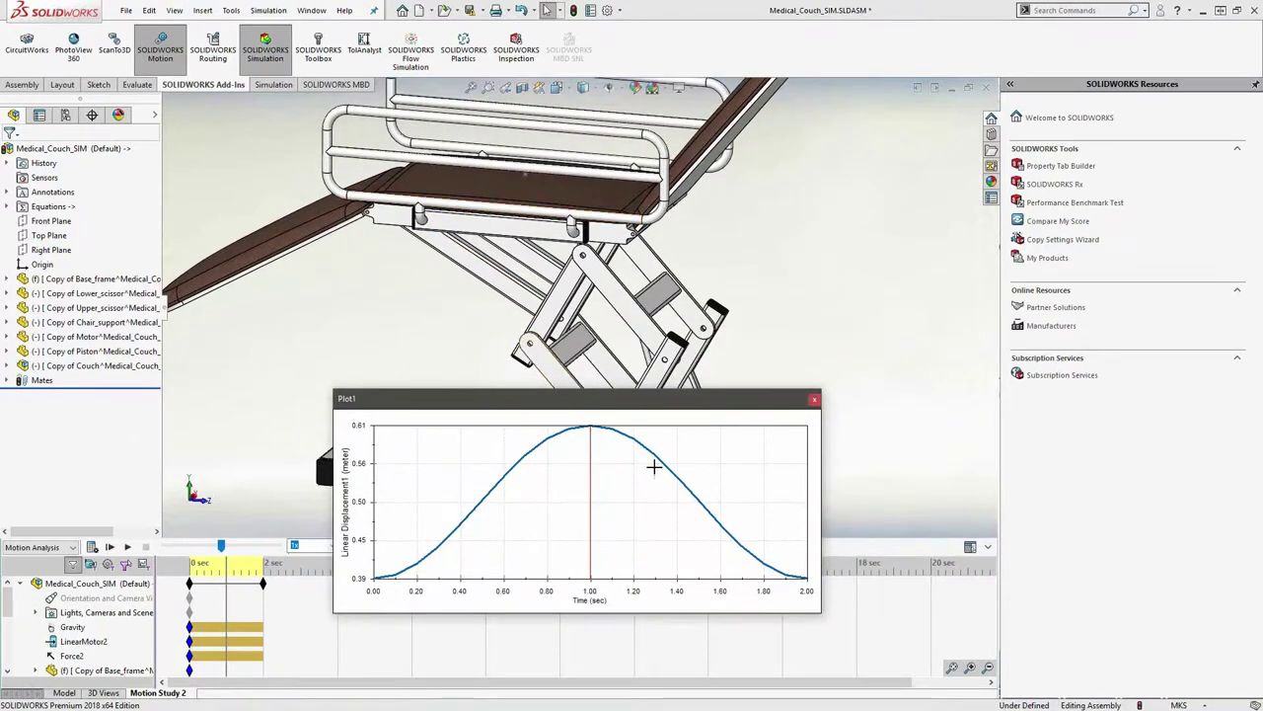
{"action": "left_click", "coordinate": [693, 514]}
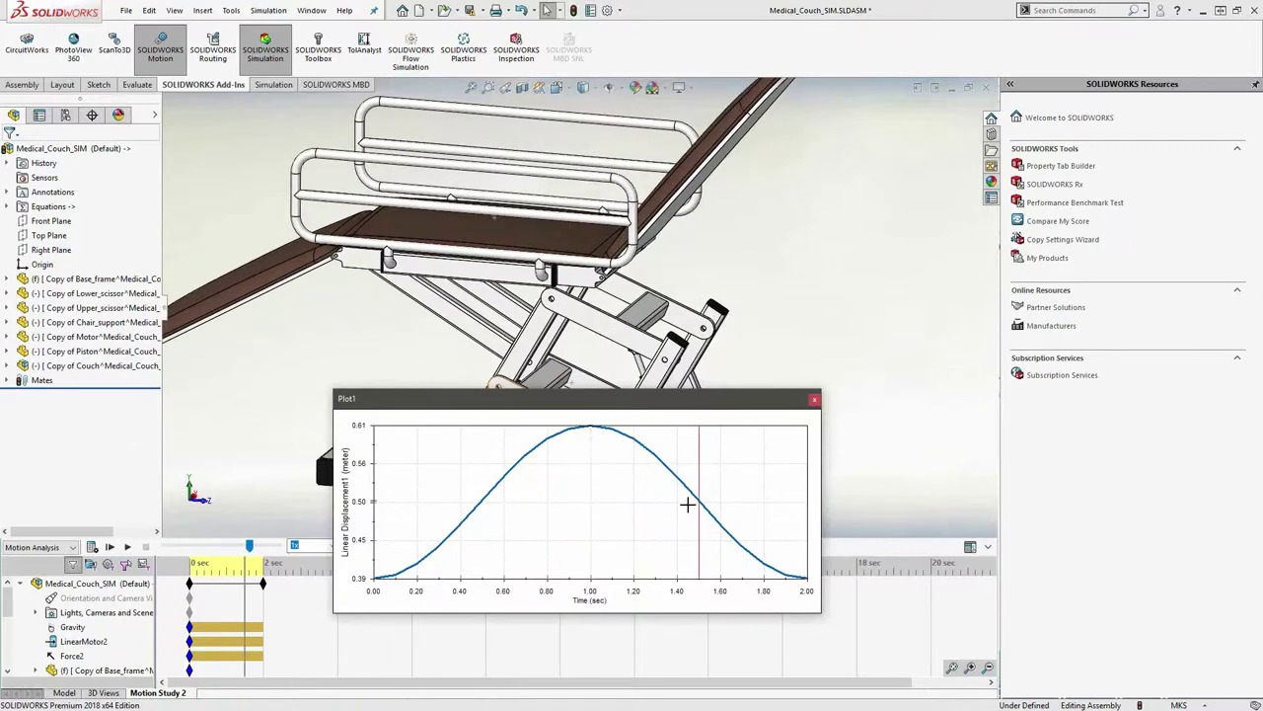
{"action": "left_click", "coordinate": [127, 547]}
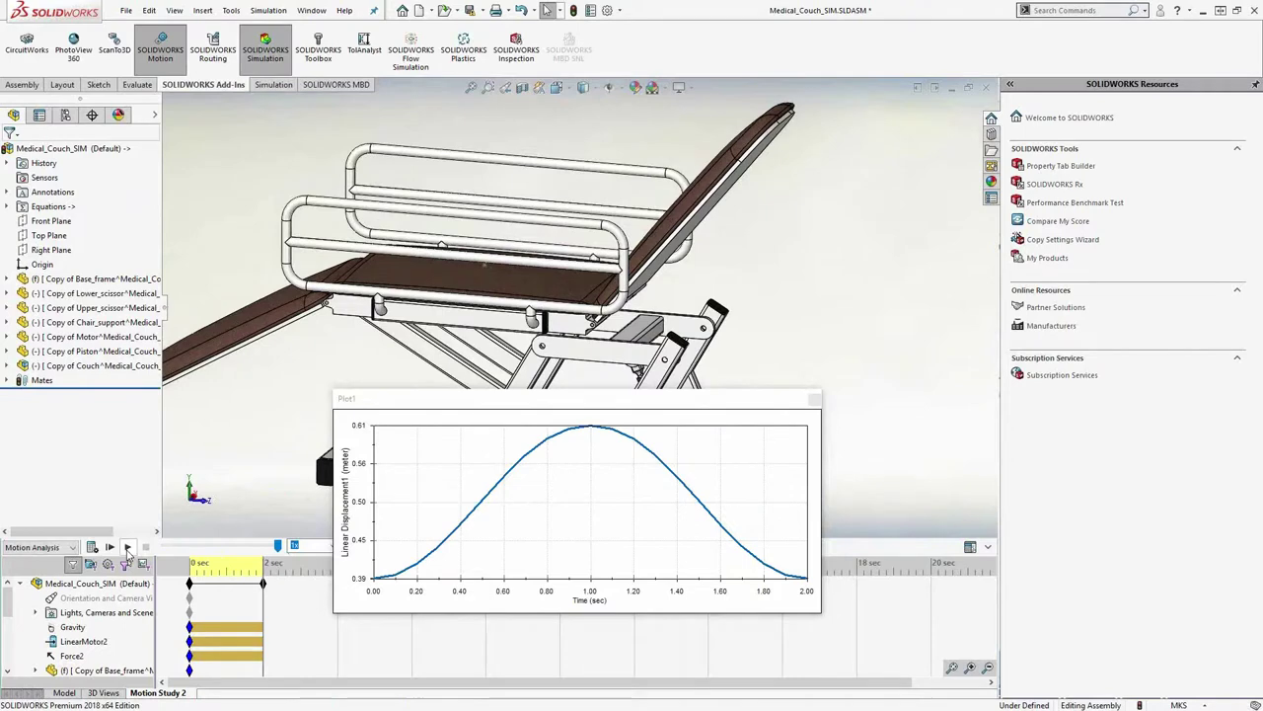
{"action": "left_click", "coordinate": [128, 547]}
{"action": "left_click", "coordinate": [127, 553]}
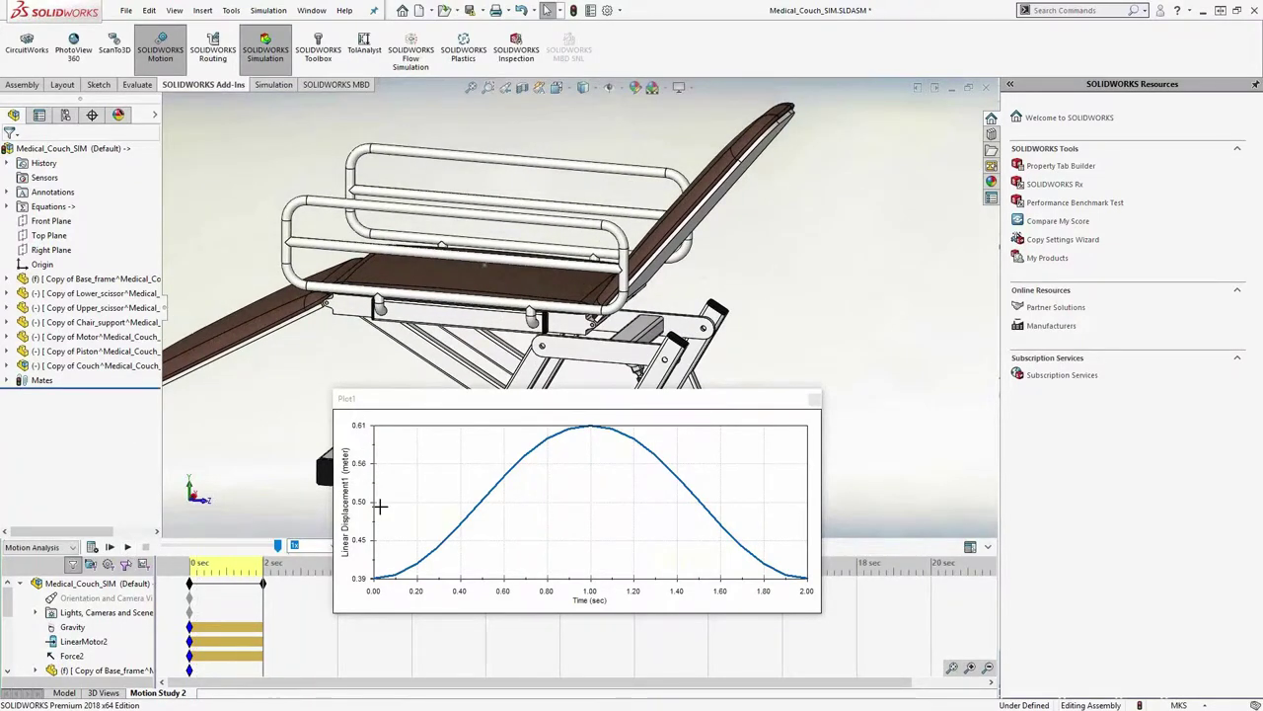
{"action": "left_click", "coordinate": [814, 399]}
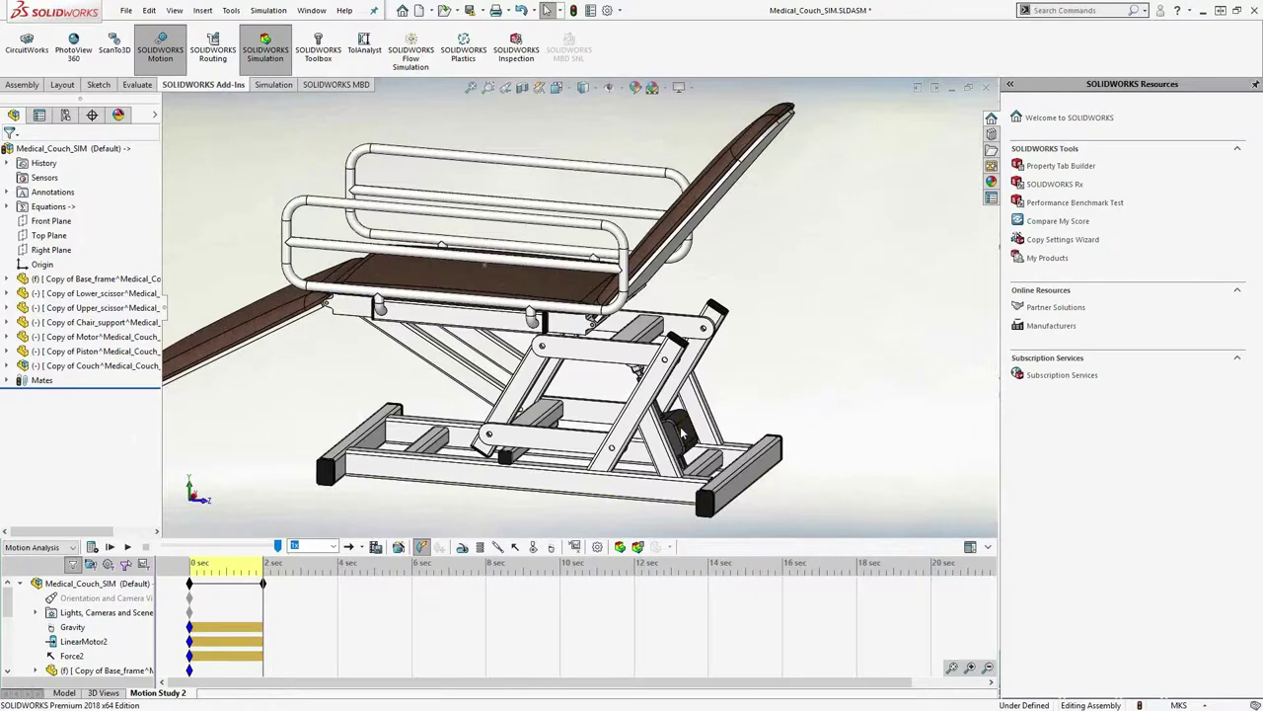
Create a plot of the motor force magnitude for LinearMotor2, inspect it near the middle of the motion, and close it
{"action": "left_click", "coordinate": [573, 547]}
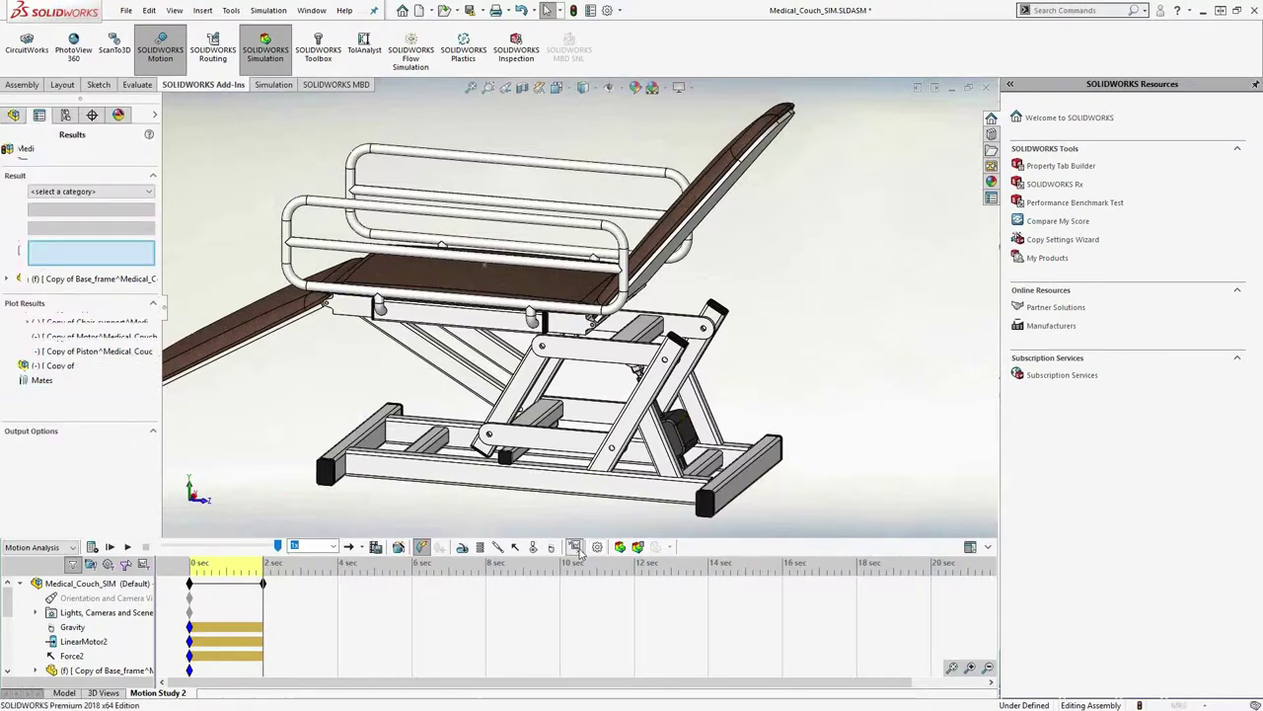
{"action": "left_click", "coordinate": [135, 191]}
{"action": "left_click", "coordinate": [69, 216]}
{"action": "left_click", "coordinate": [108, 210]}
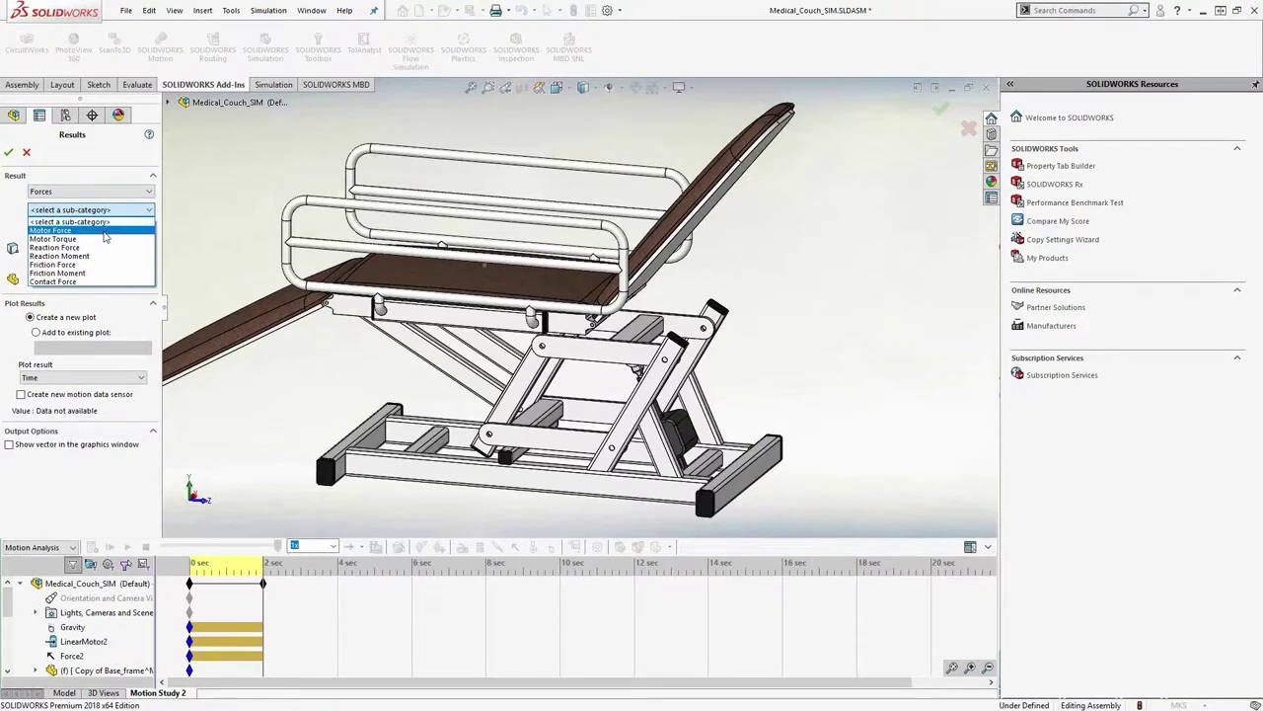
{"action": "left_click", "coordinate": [79, 230]}
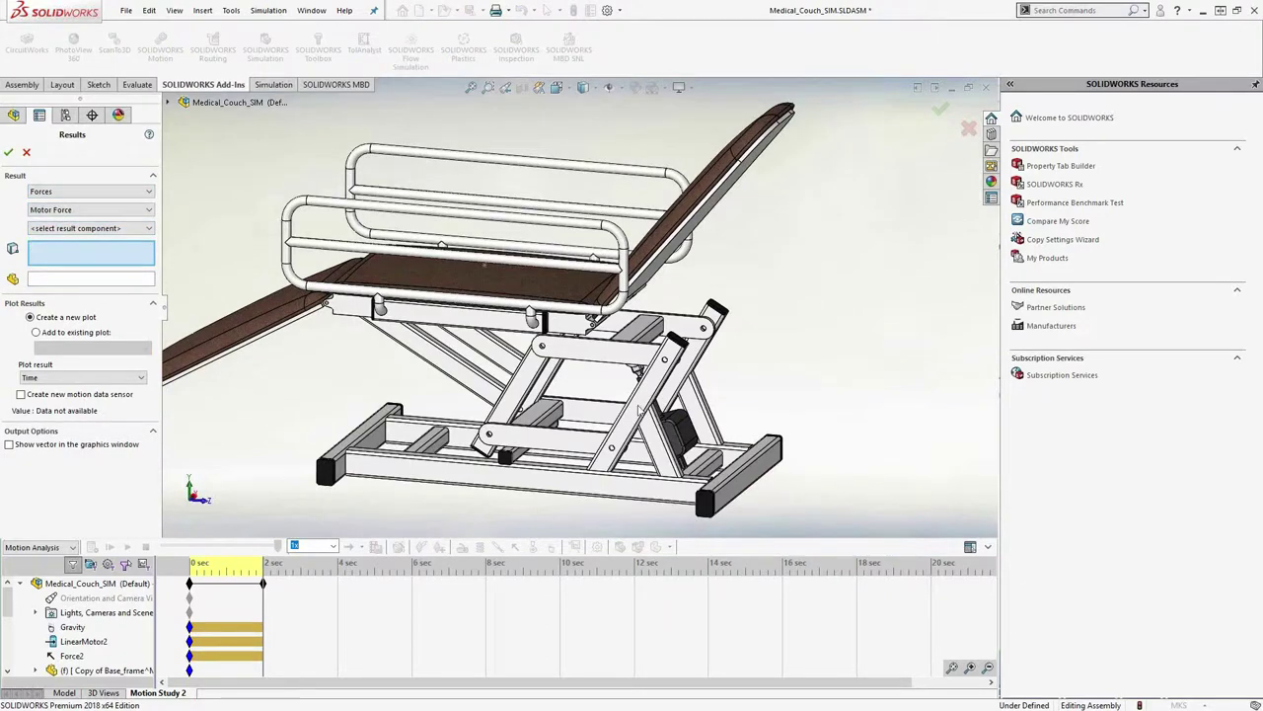
{"action": "left_click", "coordinate": [109, 228]}
{"action": "left_click", "coordinate": [80, 277]}
{"action": "left_click", "coordinate": [78, 641]}
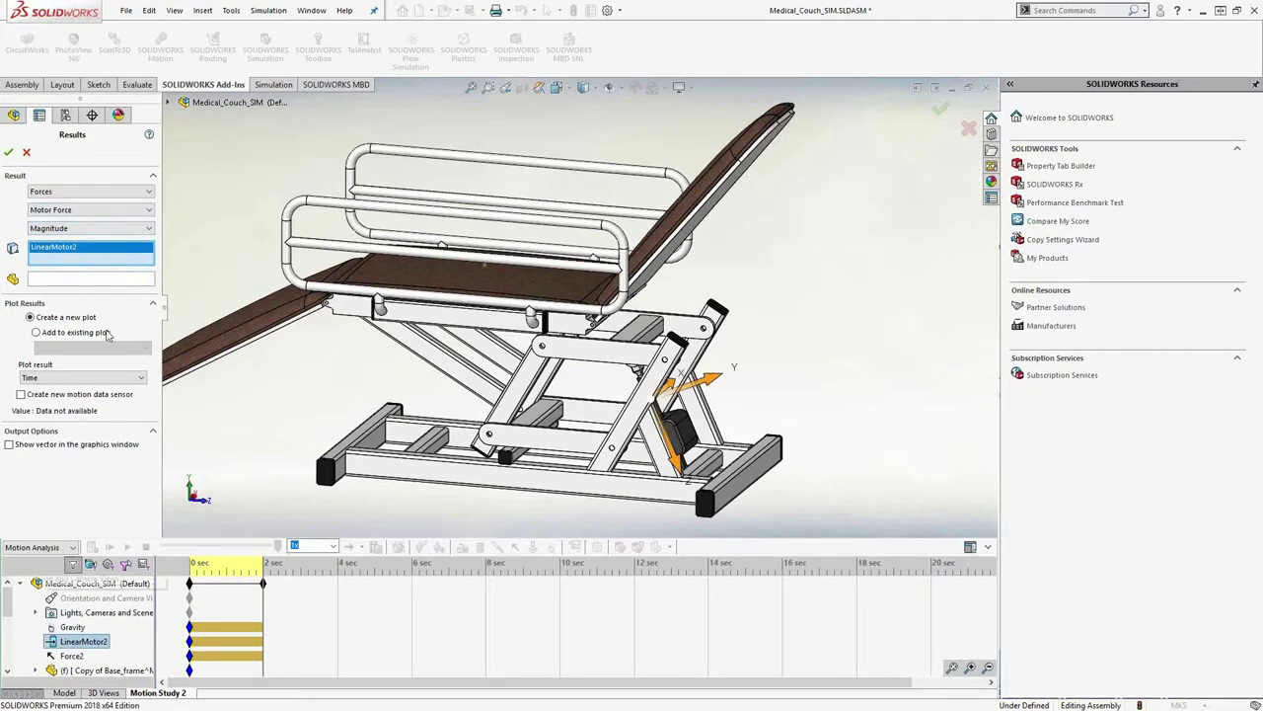
{"action": "left_click", "coordinate": [8, 153]}
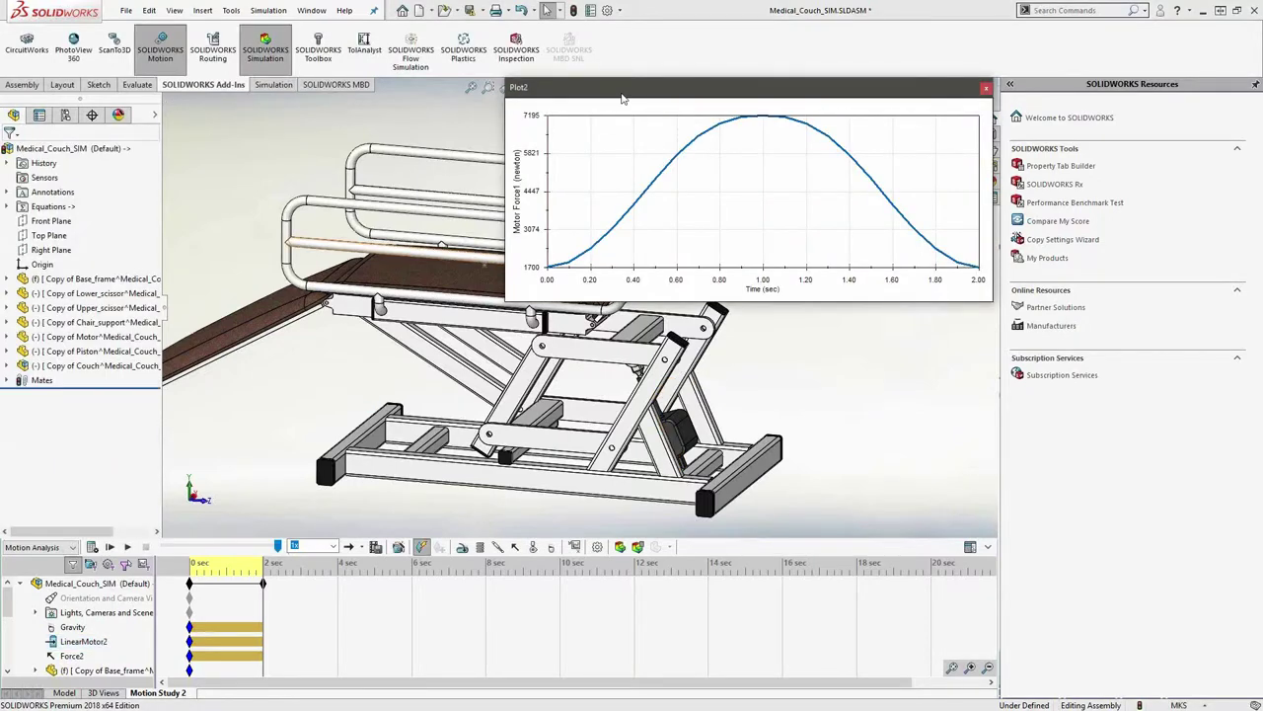
{"action": "left_click", "coordinate": [633, 440]}
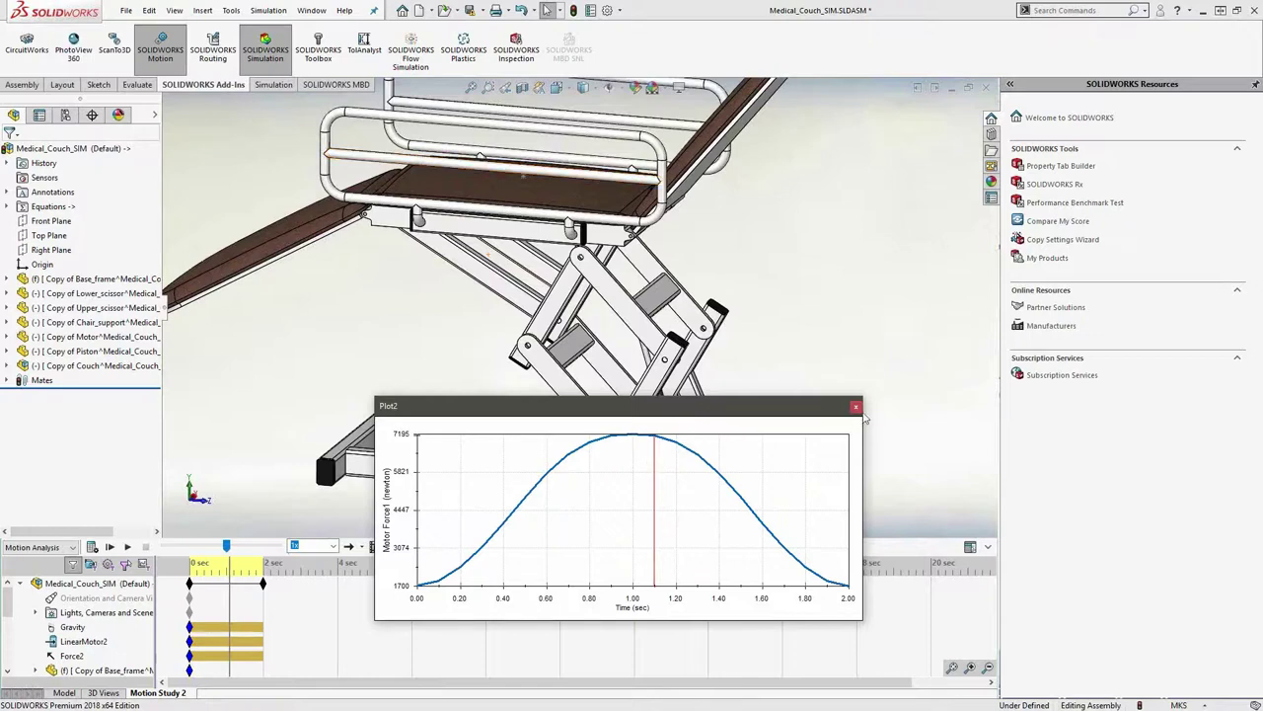
{"action": "left_click", "coordinate": [856, 406]}
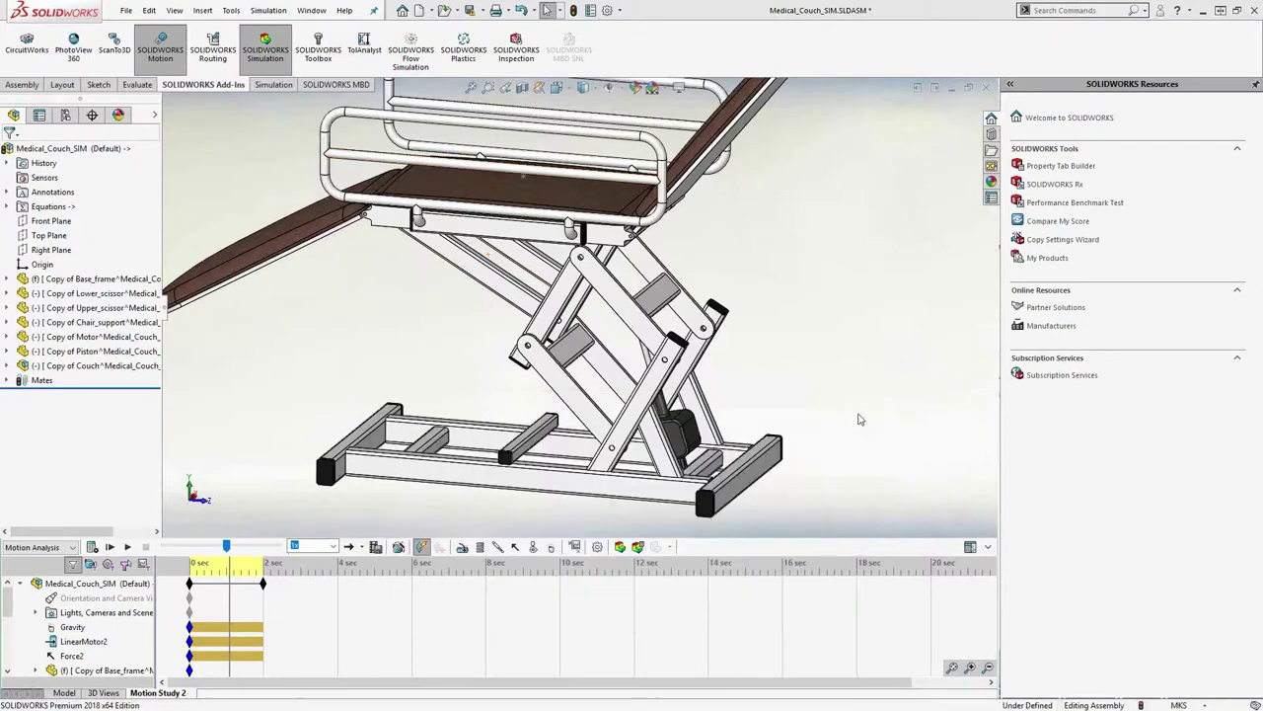
Expand the motion study's mates and check the options for the Concentric4 mate between the upper scissor and chair support
{"action": "scroll", "coordinate": [96, 618], "scroll_direction": "down", "scroll_amount": 3}
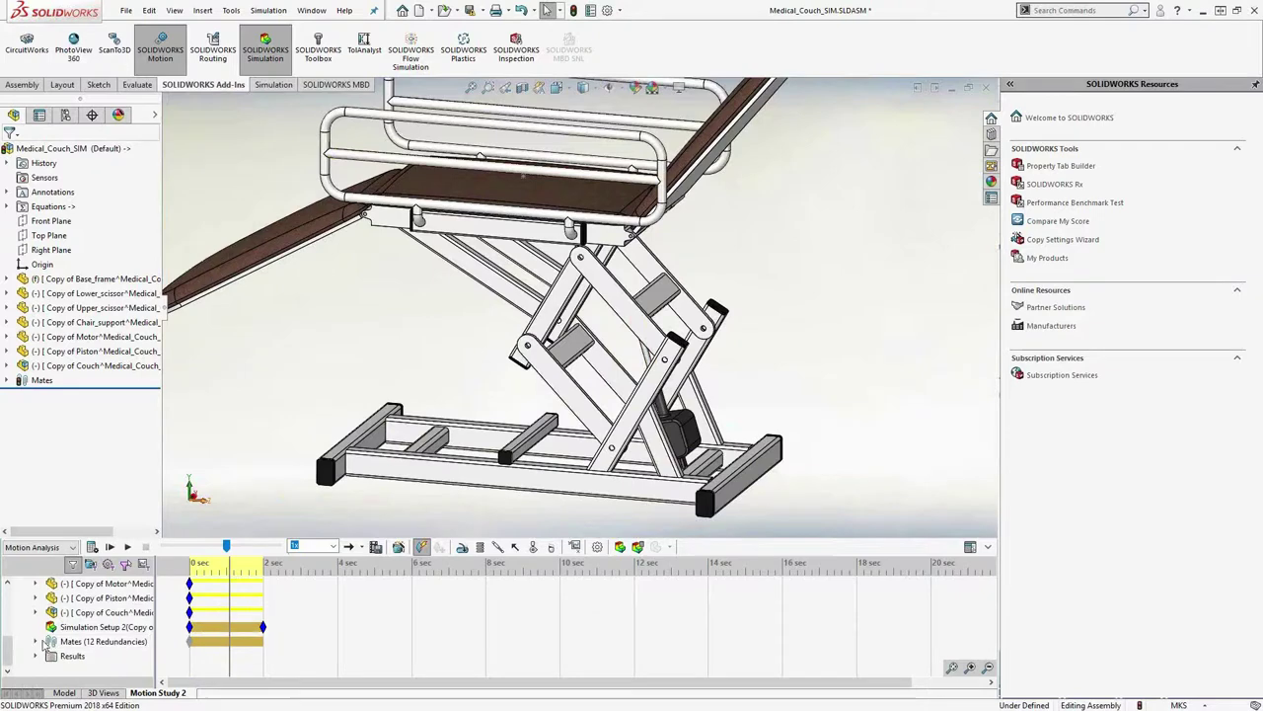
{"action": "left_click", "coordinate": [37, 640]}
{"action": "scroll", "coordinate": [67, 630], "scroll_direction": "down", "scroll_amount": 3}
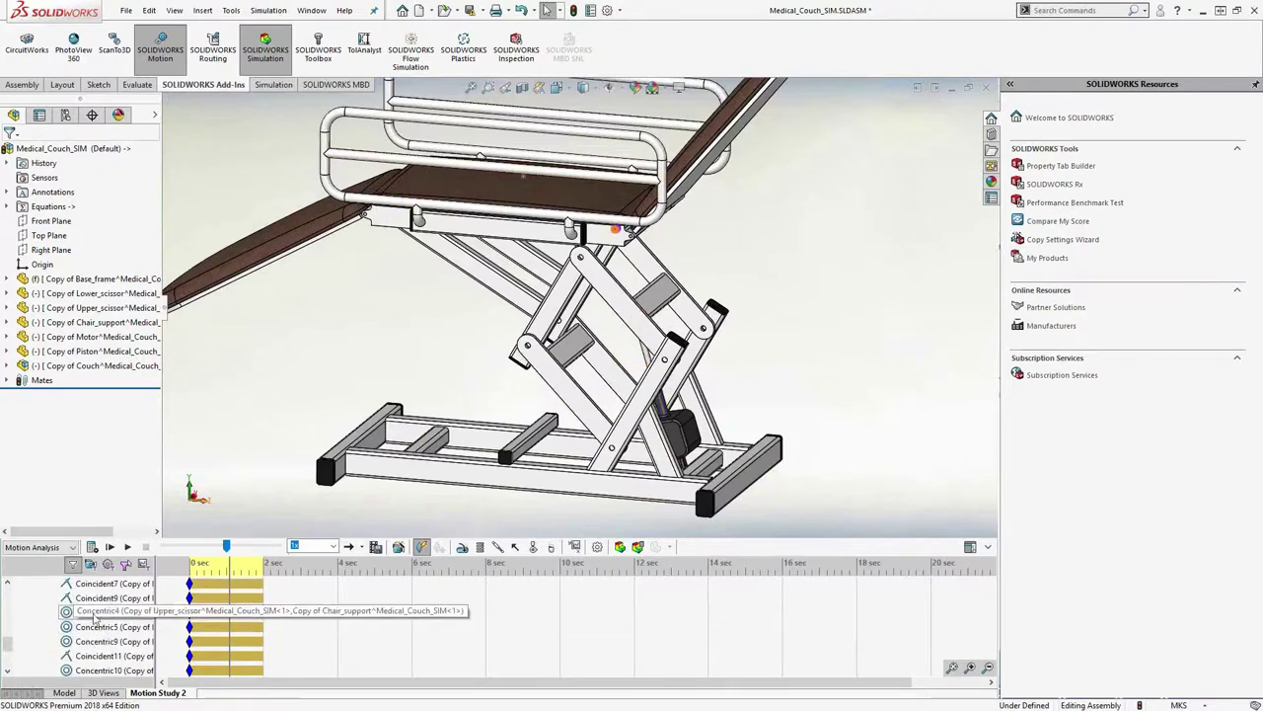
{"action": "left_click", "coordinate": [97, 613]}
{"action": "right_click", "coordinate": [95, 616]}
{"action": "key", "text": "Escape"}
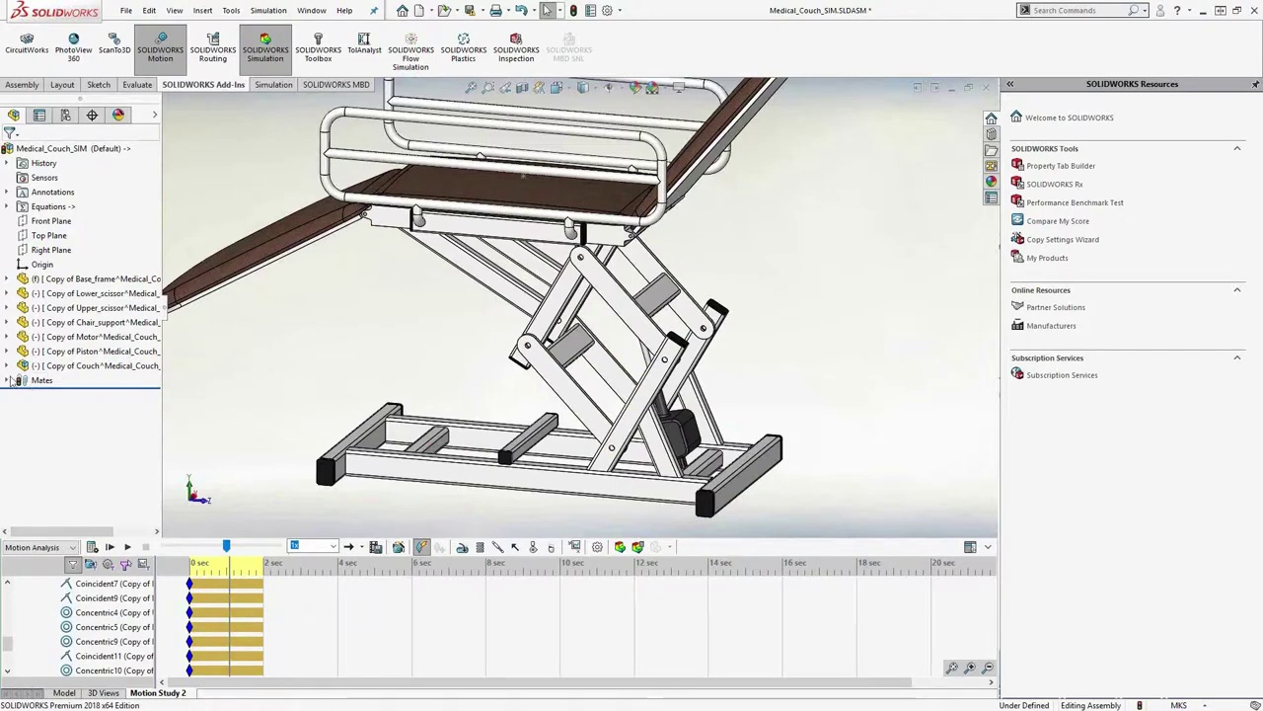
Open the assembly's Concentric2 mate between the base frame and the upper scissor for editing
{"action": "left_click", "coordinate": [7, 380]}
{"action": "left_click", "coordinate": [85, 350]}
{"action": "right_click", "coordinate": [85, 351]}
{"action": "key", "text": "Escape"}
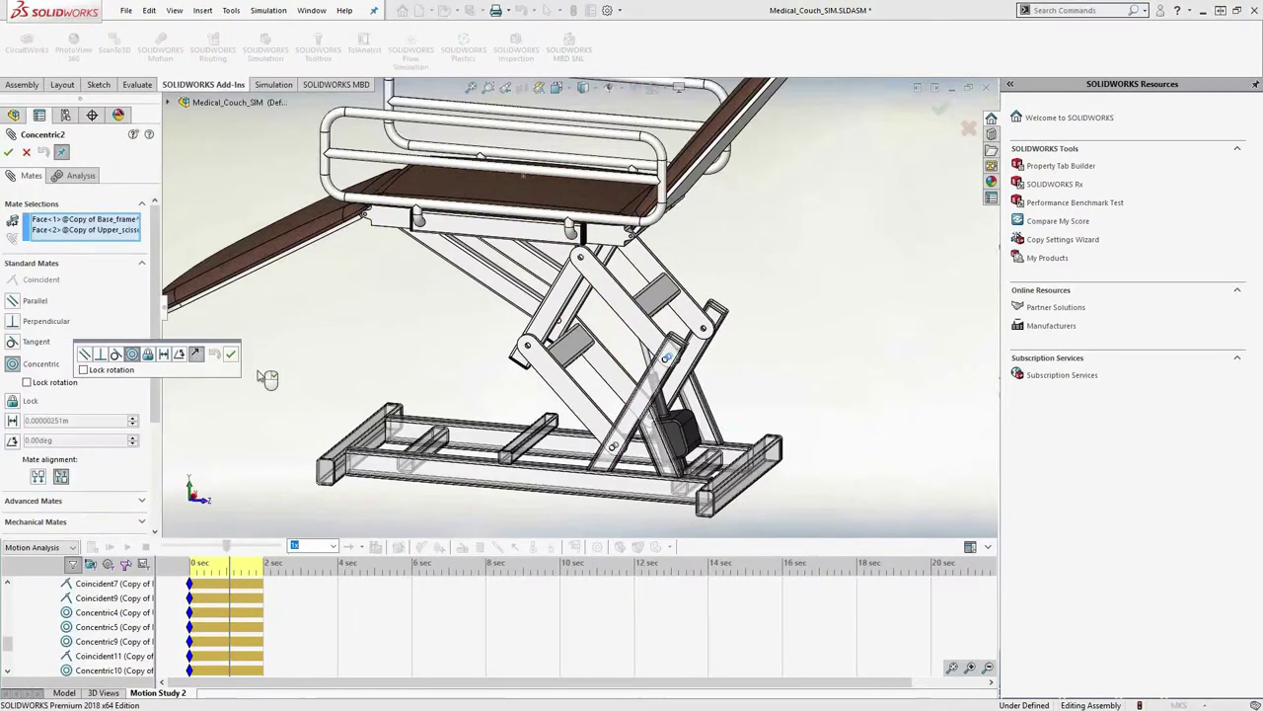
Inspect the friction settings in the Concentric2 mate's analysis properties and turn friction back off
{"action": "left_click", "coordinate": [78, 177]}
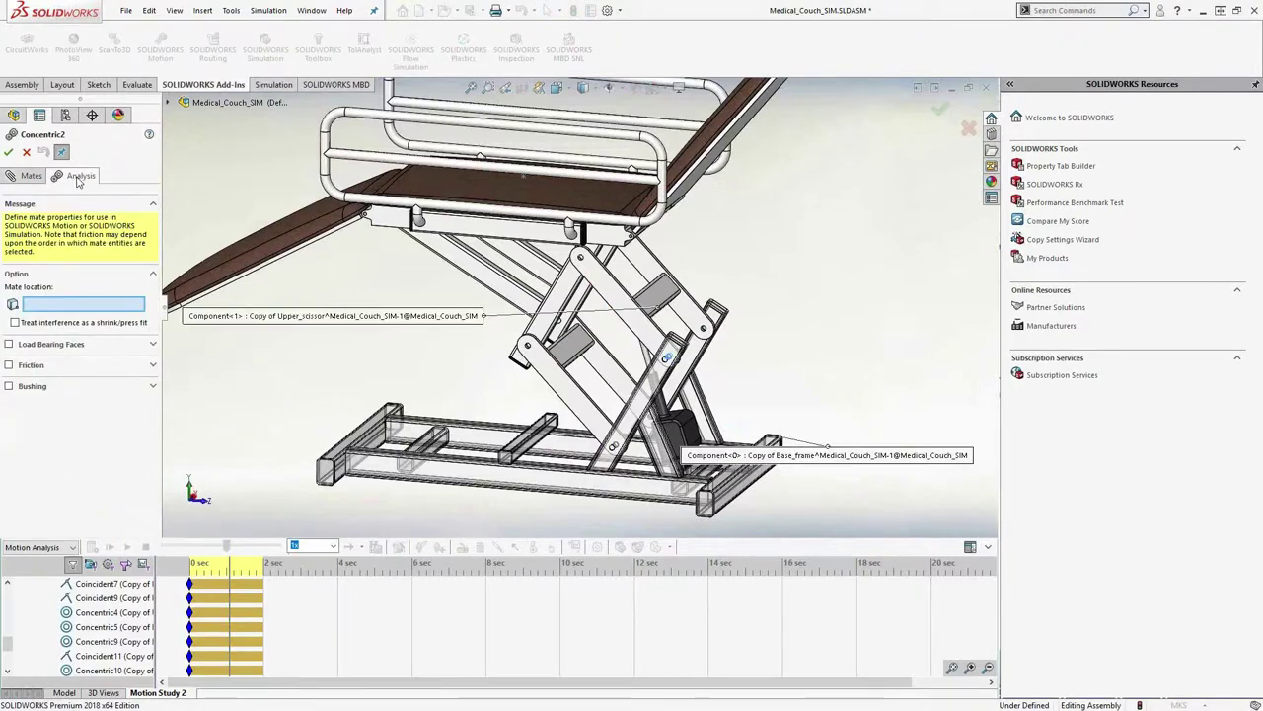
{"action": "left_click", "coordinate": [32, 367]}
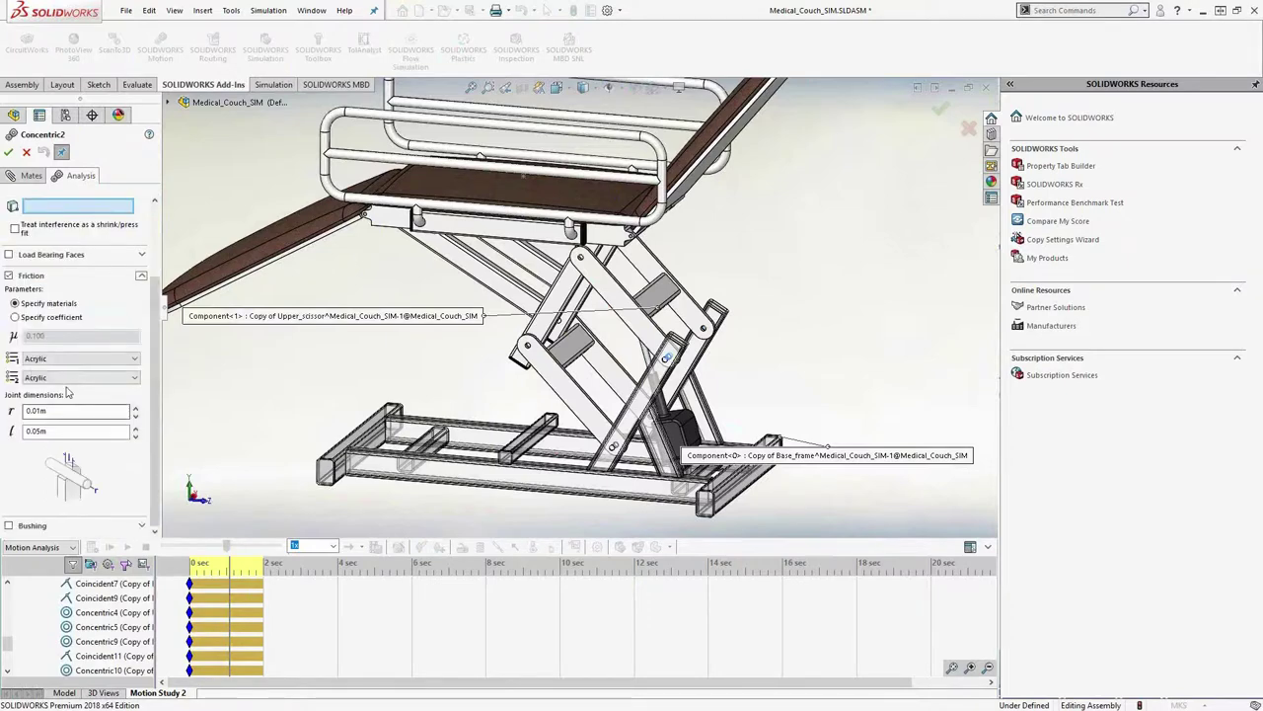
{"action": "left_click", "coordinate": [10, 276]}
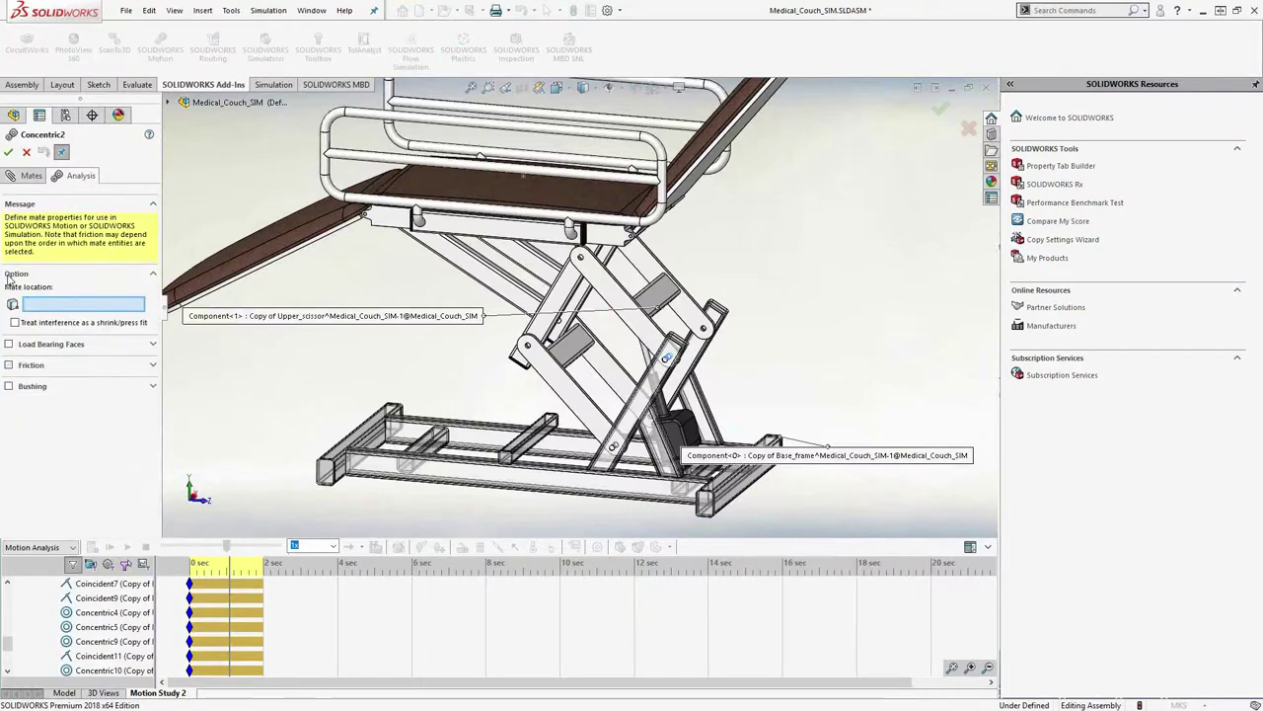
Inspect the bushing settings in the Concentric2 mate's analysis properties, turn bushing back off, and leave the mate
{"action": "left_click", "coordinate": [10, 386]}
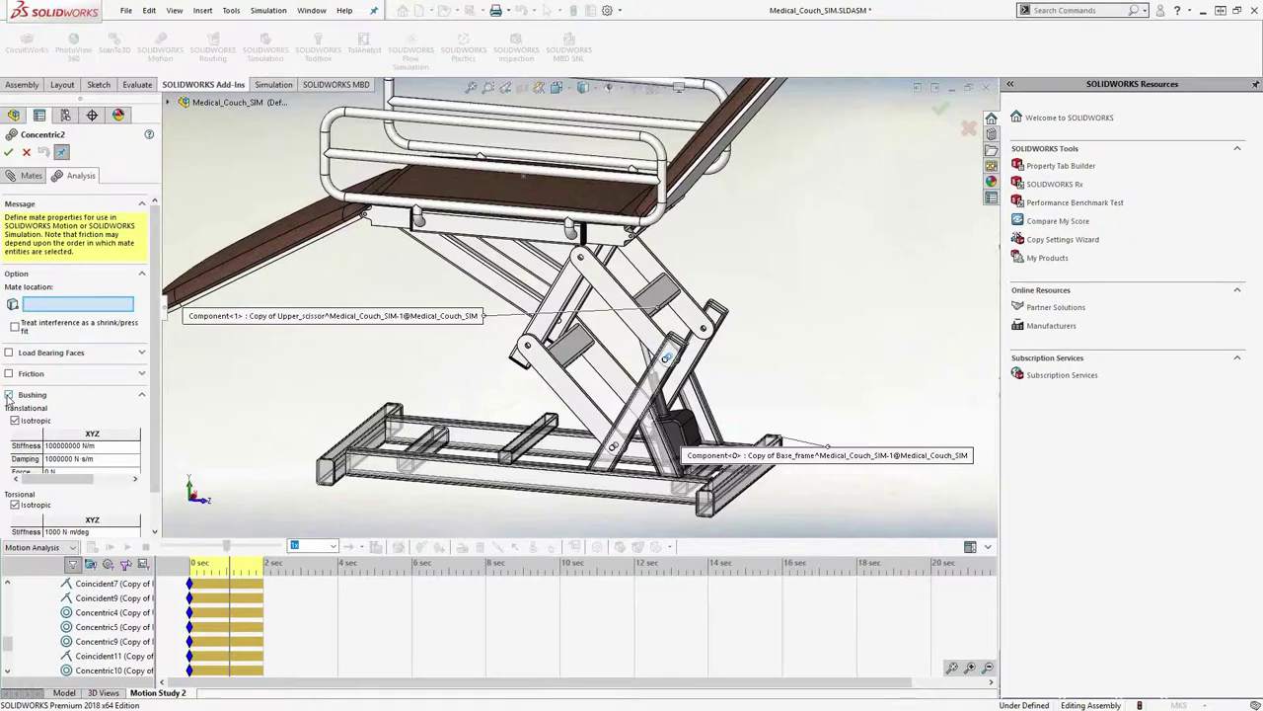
{"action": "left_click", "coordinate": [9, 395]}
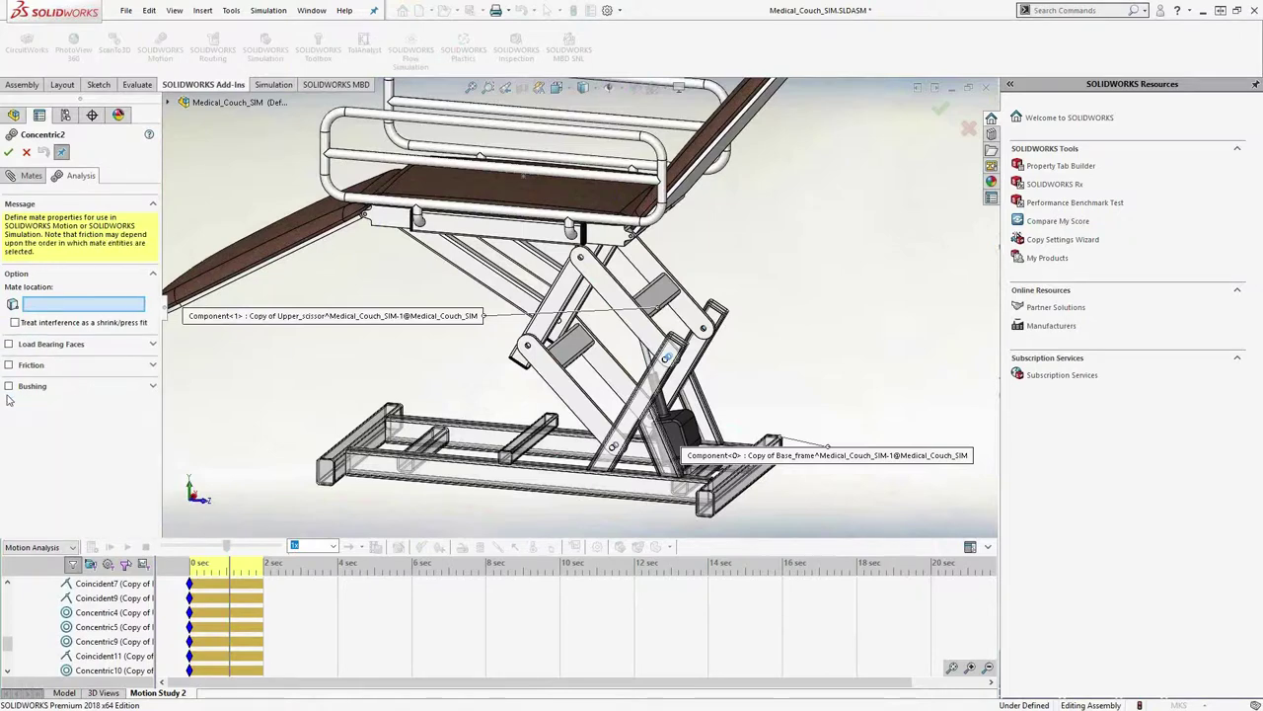
{"action": "left_click", "coordinate": [25, 153]}
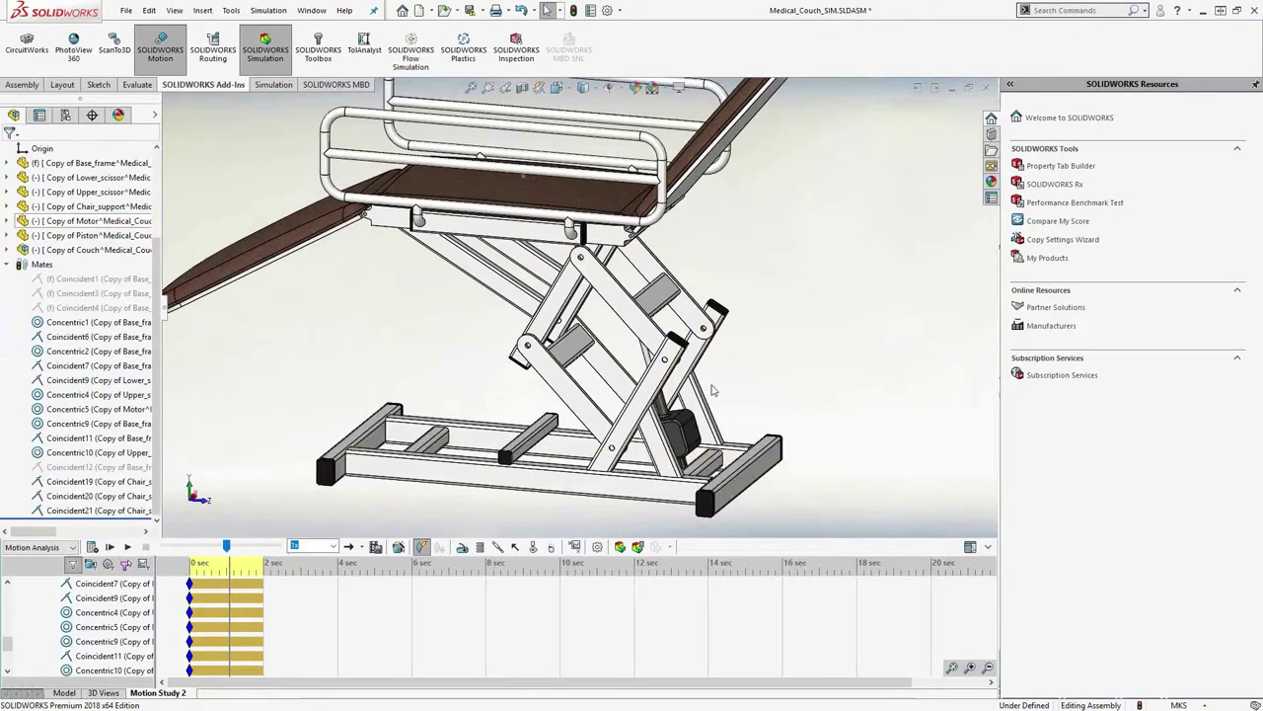
Create a new motion plot of LinearMotor2's power consumption against time, from the Momentum/Energy/Power category
{"action": "left_click", "coordinate": [573, 552]}
{"action": "left_click", "coordinate": [103, 191]}
{"action": "left_click", "coordinate": [94, 228]}
{"action": "left_click", "coordinate": [91, 210]}
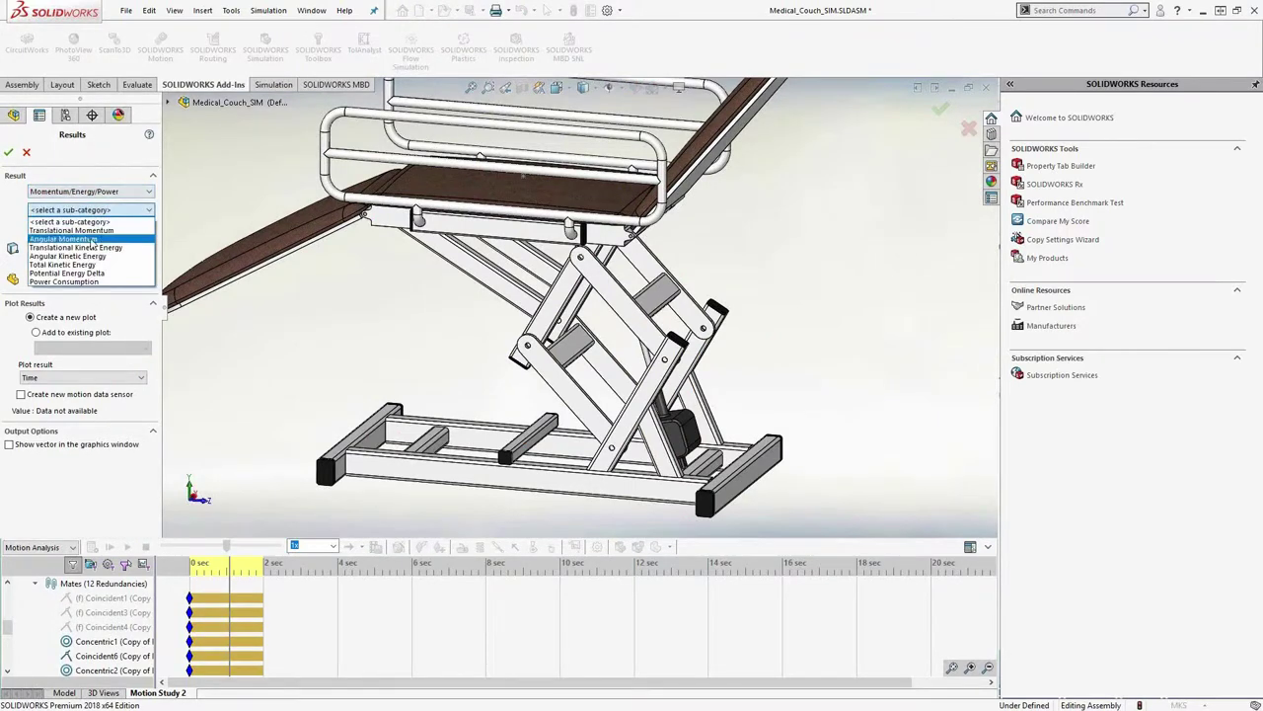
{"action": "left_click", "coordinate": [94, 281]}
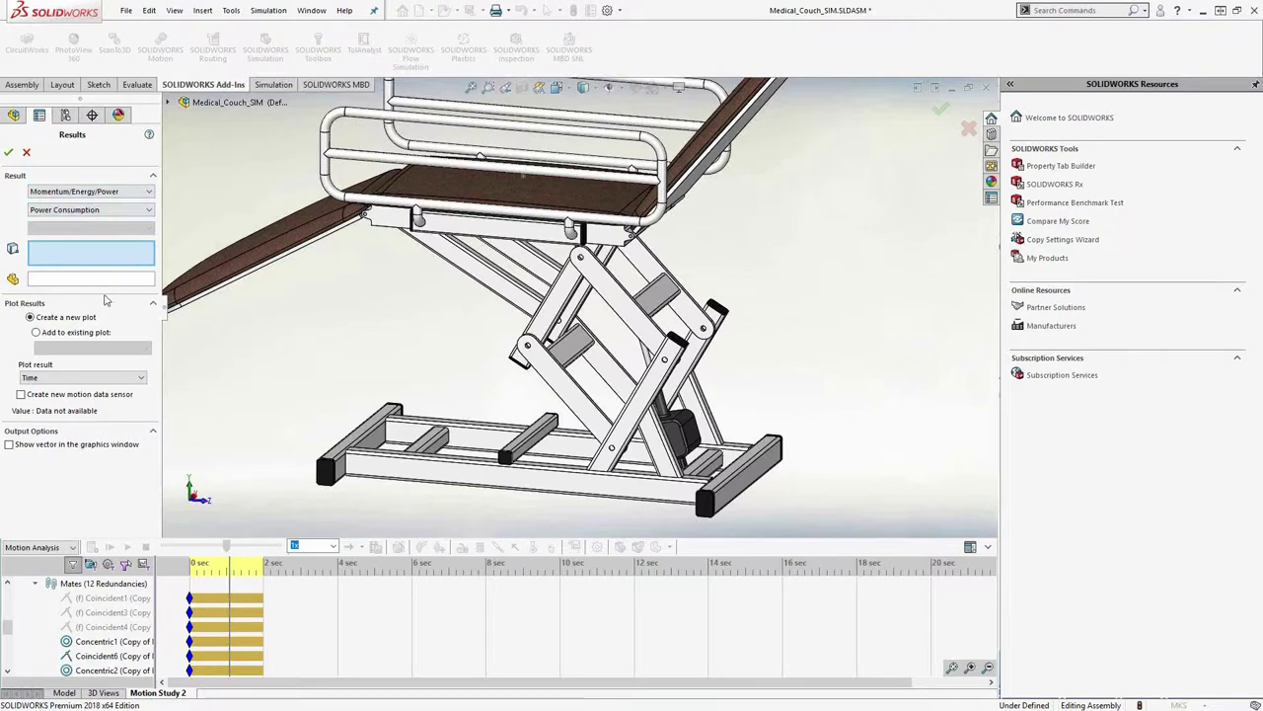
{"action": "scroll", "coordinate": [94, 611], "scroll_direction": "up", "scroll_amount": 5}
{"action": "left_click", "coordinate": [83, 641]}
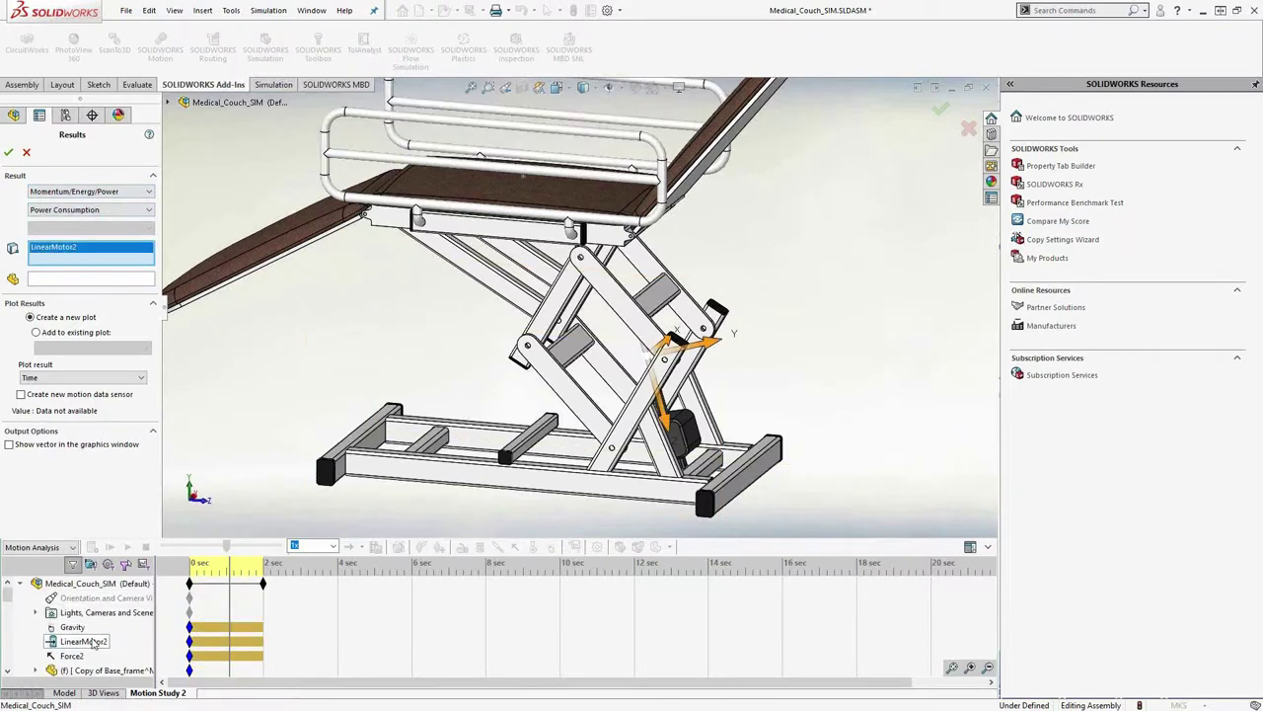
{"action": "left_click", "coordinate": [9, 153]}
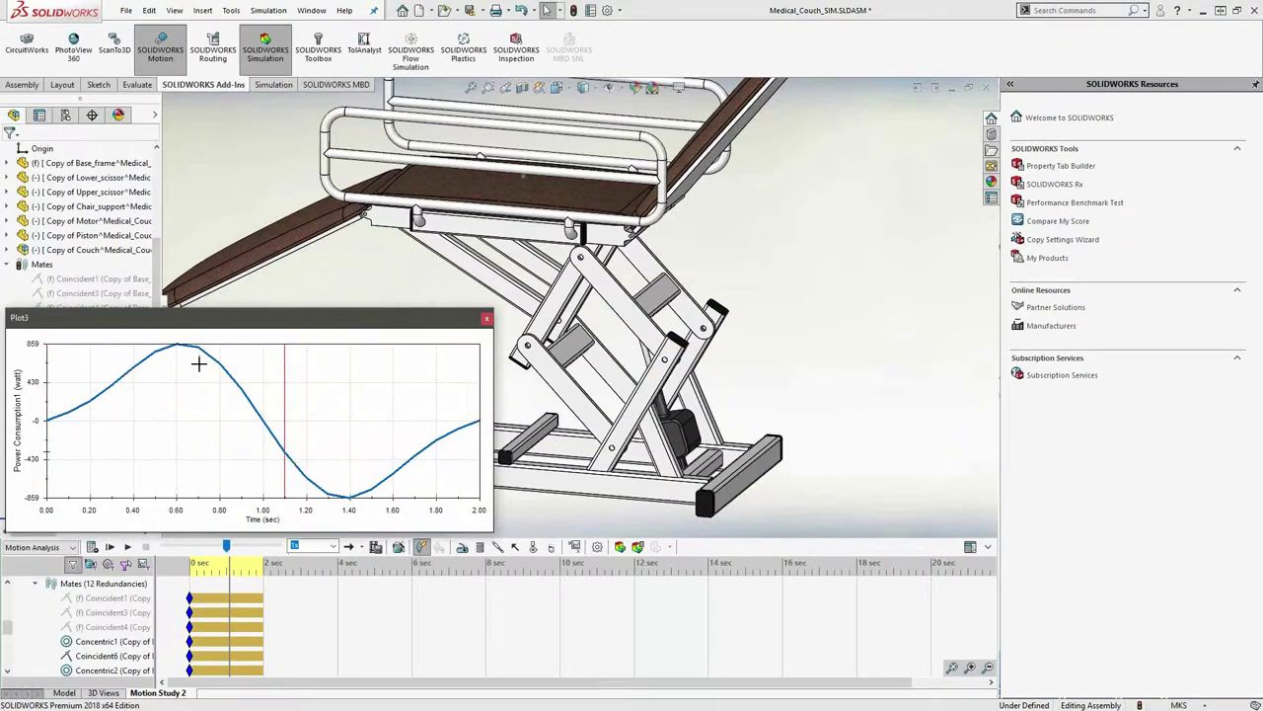
Examine the first peak of the power consumption curve and close the plot
{"action": "mouse_move", "coordinate": [183, 346]}
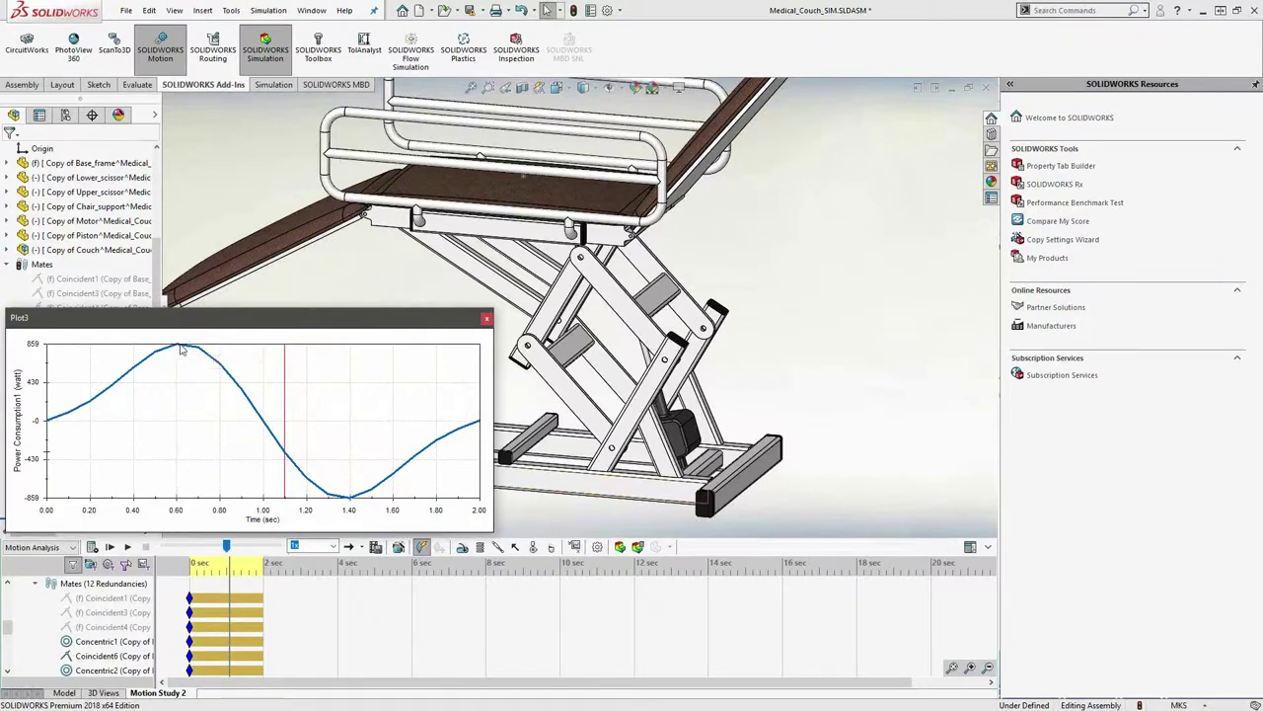
{"action": "left_click", "coordinate": [486, 319]}
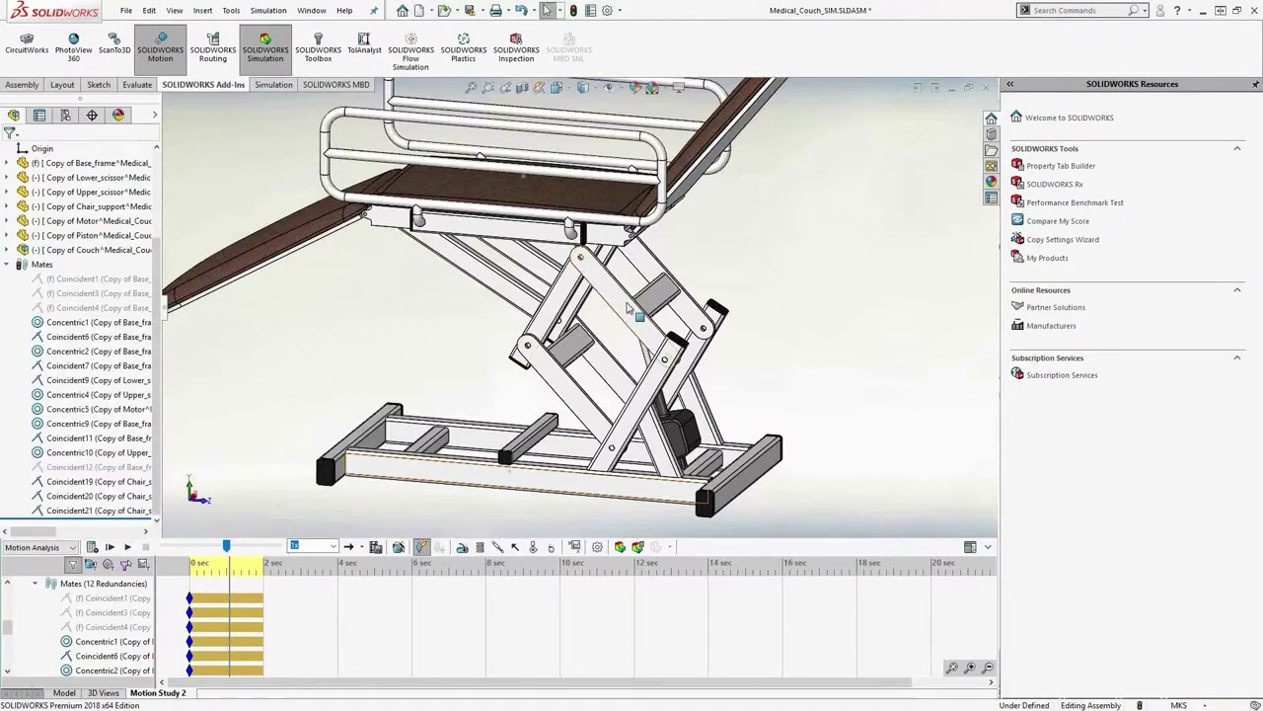
{"action": "left_click", "coordinate": [109, 655]}
{"action": "left_click", "coordinate": [114, 611]}
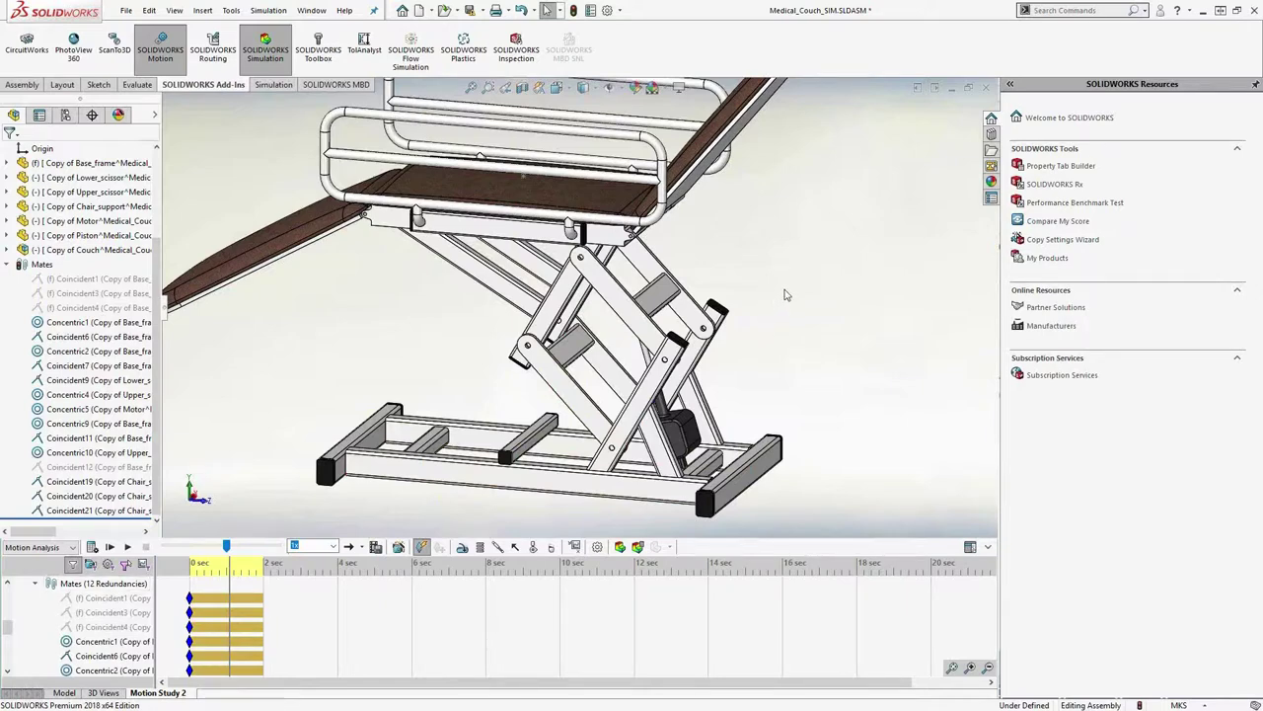
Create a Trace Path result for the corner vertex at the lower end of the couch's foot pad
{"action": "middle_click_drag", "start_coordinate": [788, 331], "coordinate": [852, 353]}
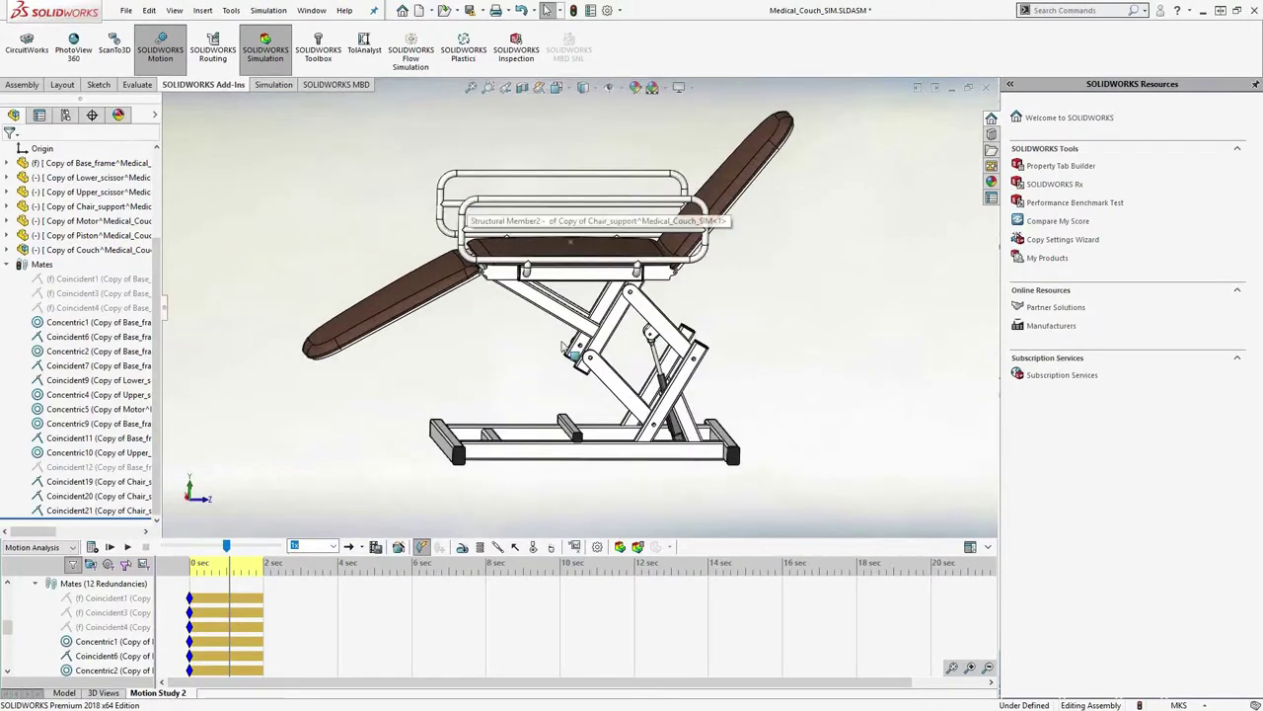
{"action": "left_click", "coordinate": [578, 547]}
{"action": "left_click", "coordinate": [150, 191]}
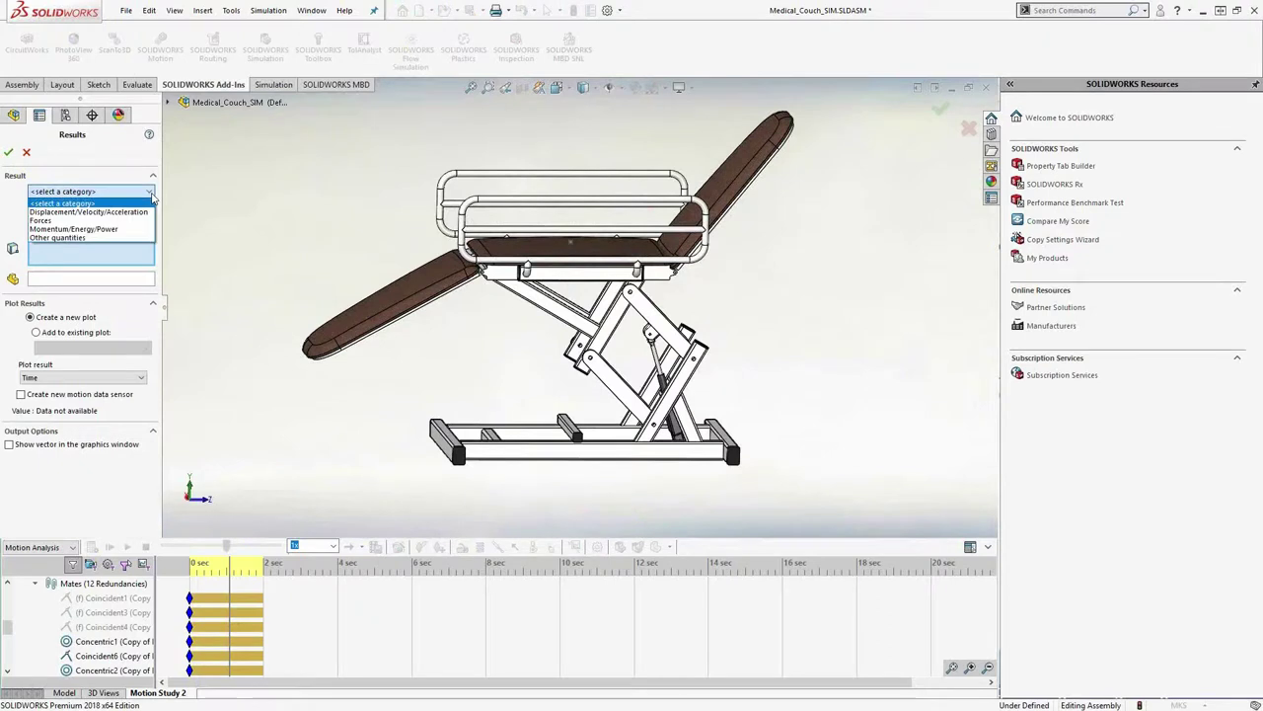
{"action": "left_click", "coordinate": [148, 211]}
{"action": "left_click", "coordinate": [149, 209]}
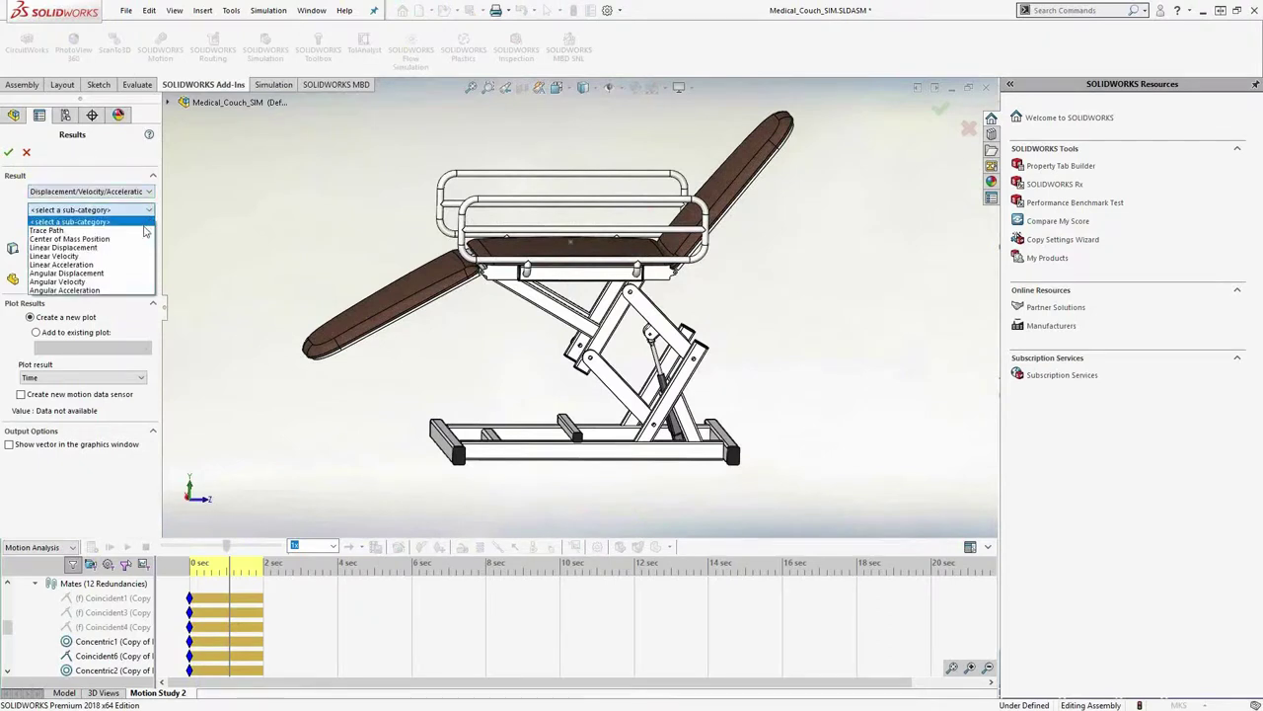
{"action": "left_click", "coordinate": [144, 231]}
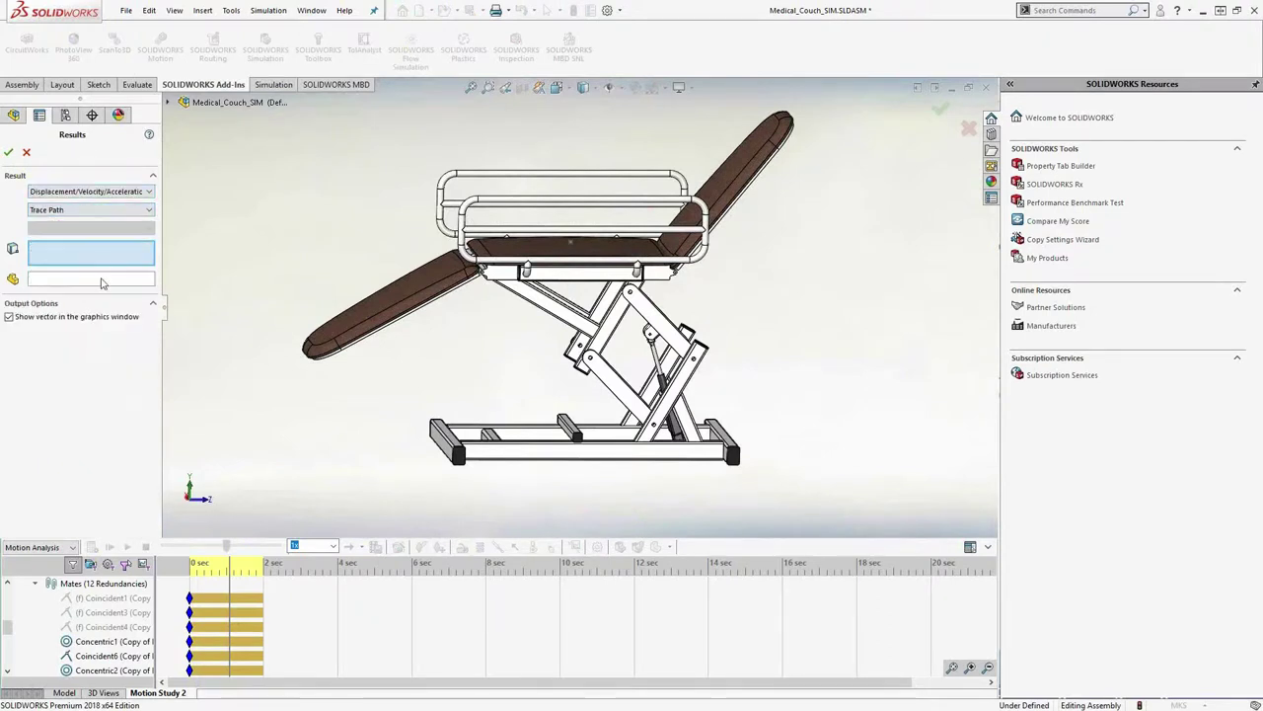
{"action": "left_click", "coordinate": [307, 359]}
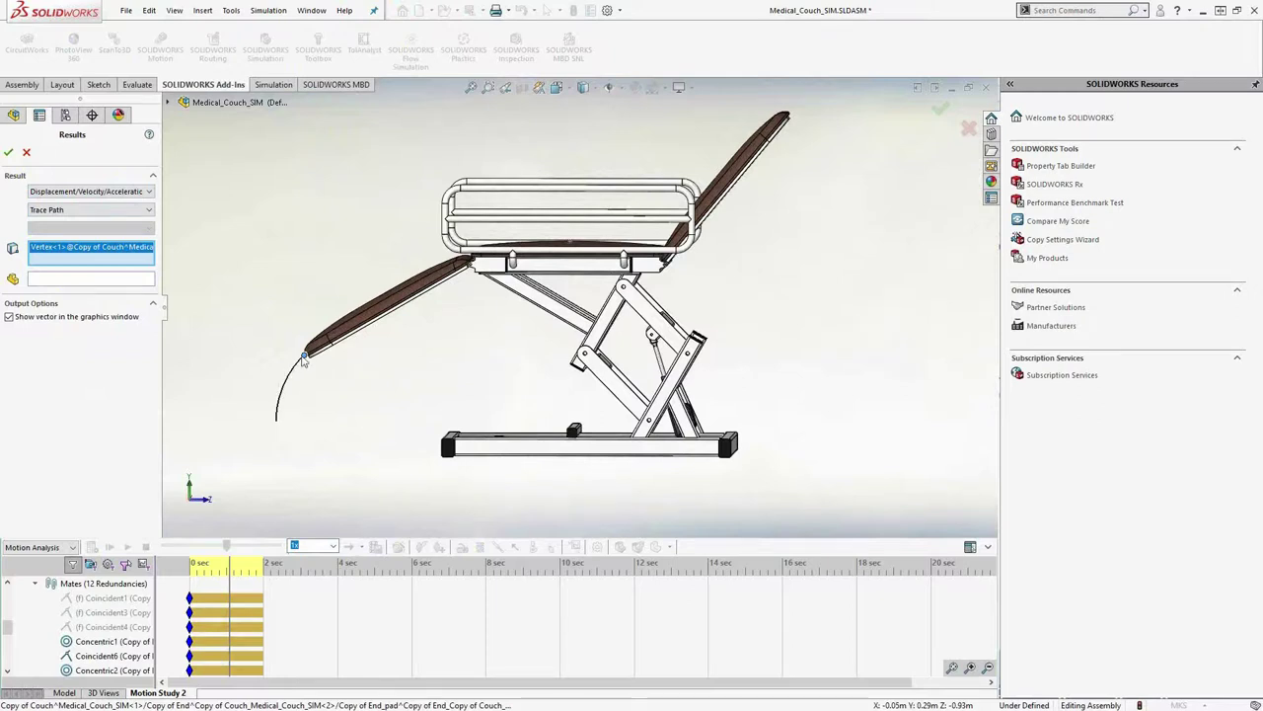
{"action": "left_click", "coordinate": [25, 154]}
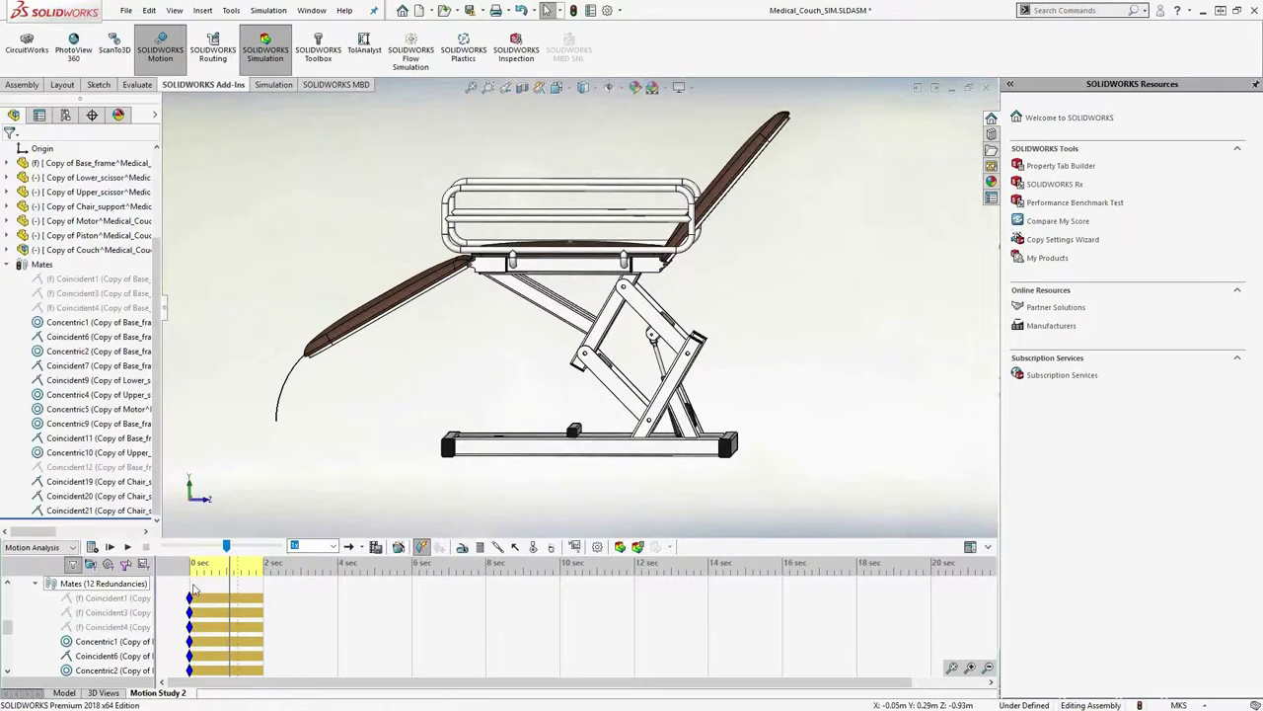
Play the couch's motion study several times to watch the foot pad follow its trace path
{"action": "left_click", "coordinate": [127, 545]}
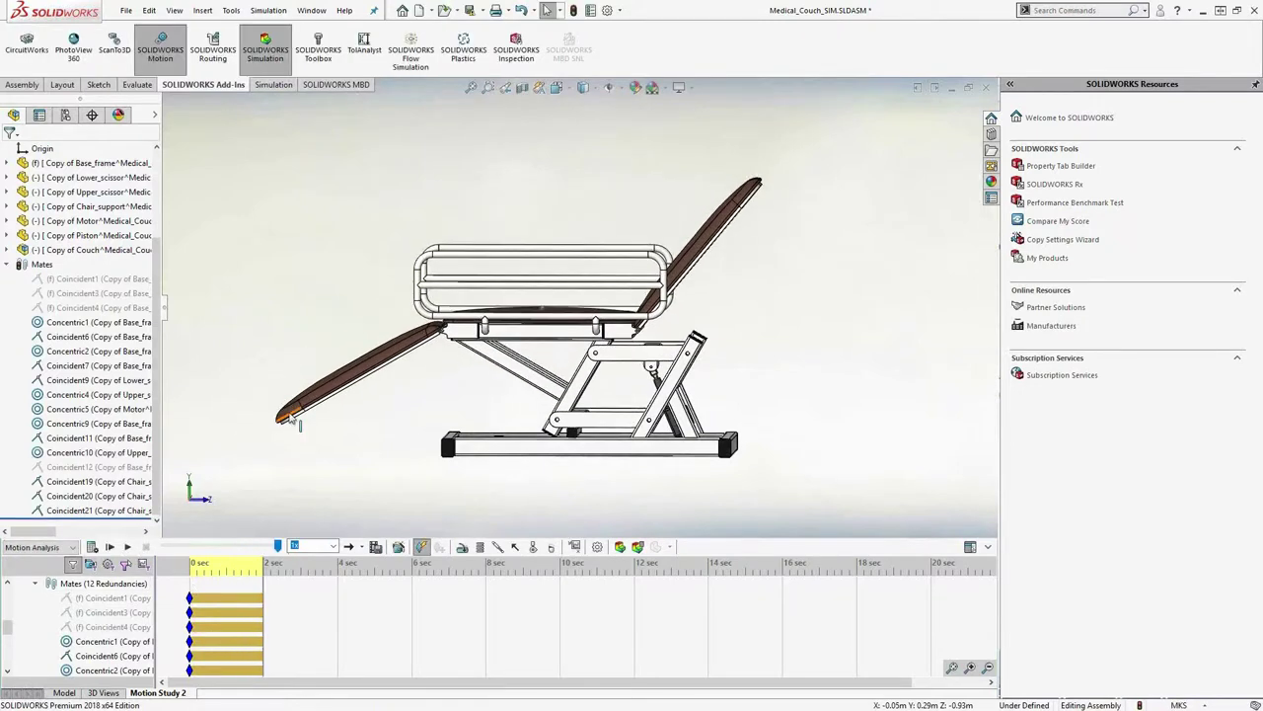
{"action": "left_click", "coordinate": [127, 546]}
{"action": "left_click", "coordinate": [126, 553]}
{"action": "left_click", "coordinate": [127, 548]}
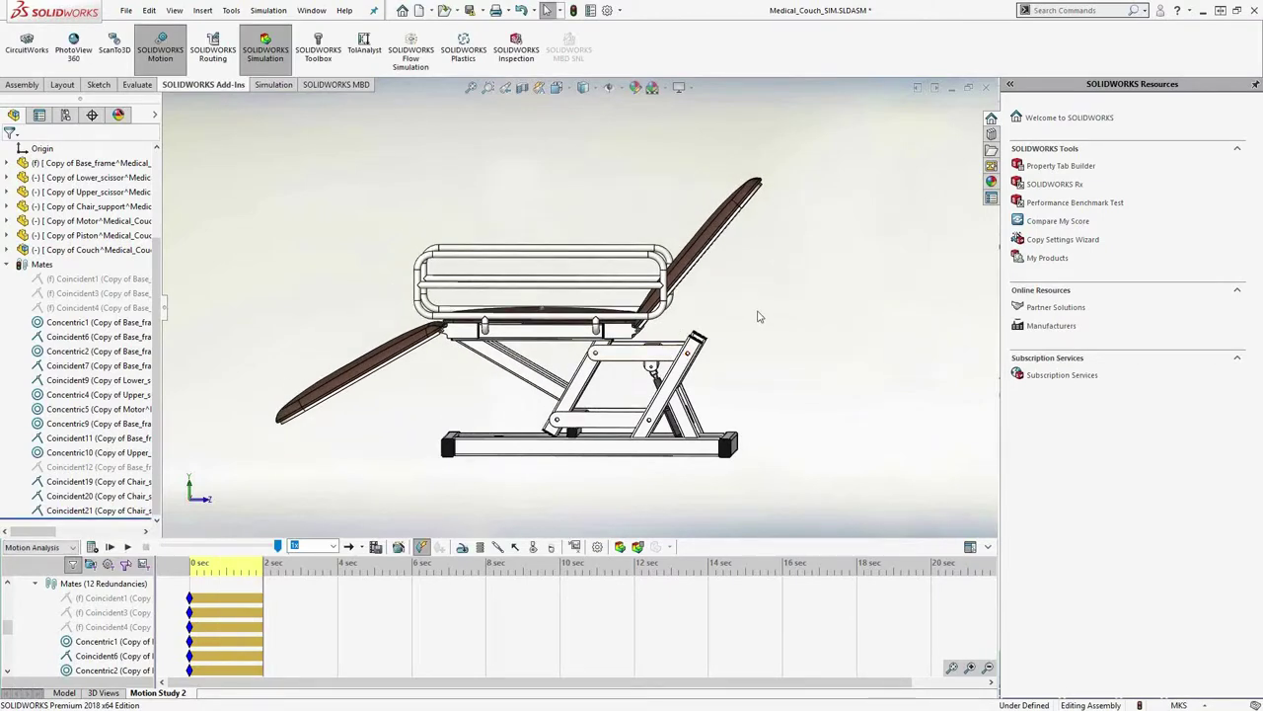
View the couch isometrically, review the available result categories for a new motion plot, and cancel without creating one
{"action": "key", "text": "ctrl+7"}
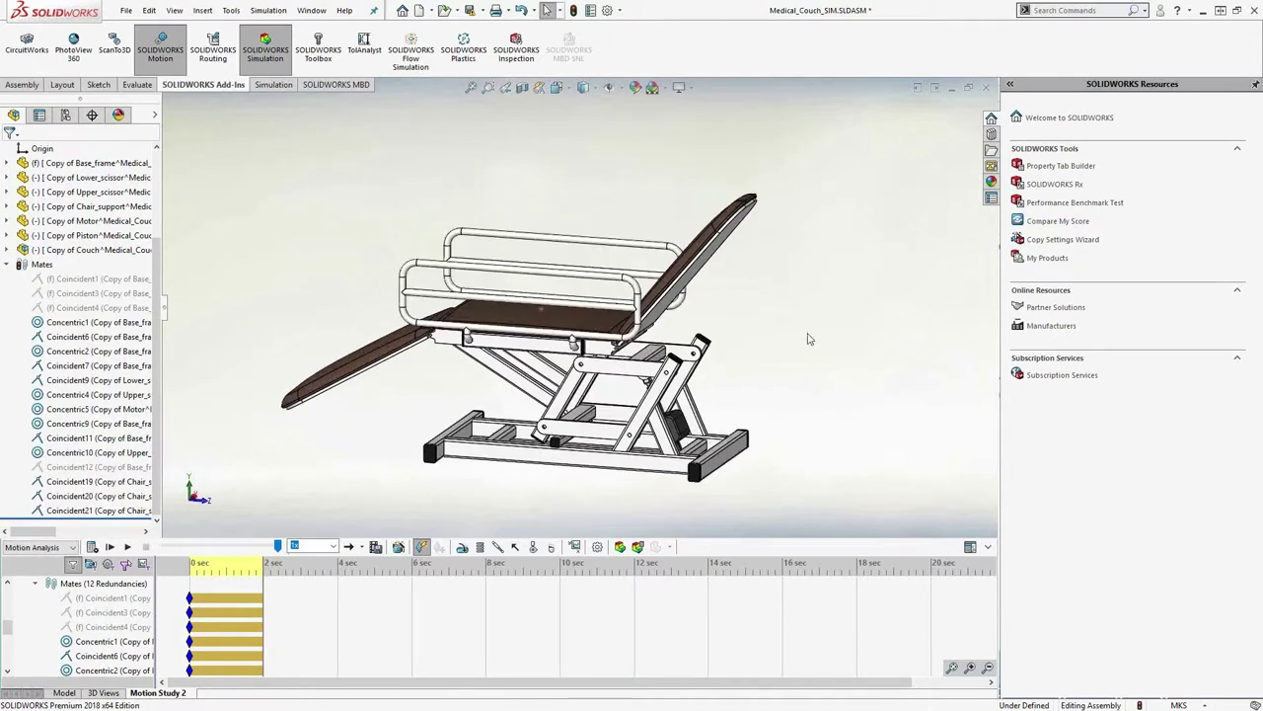
{"action": "left_click", "coordinate": [573, 545]}
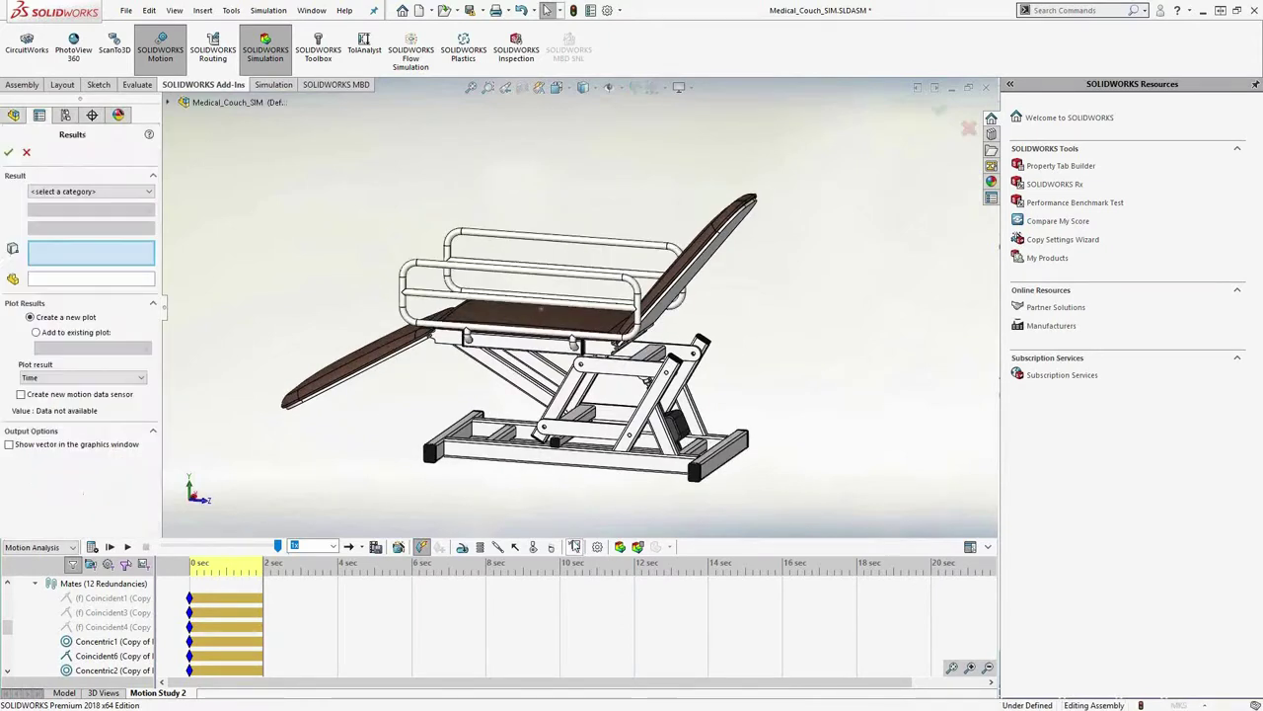
{"action": "left_click", "coordinate": [124, 194]}
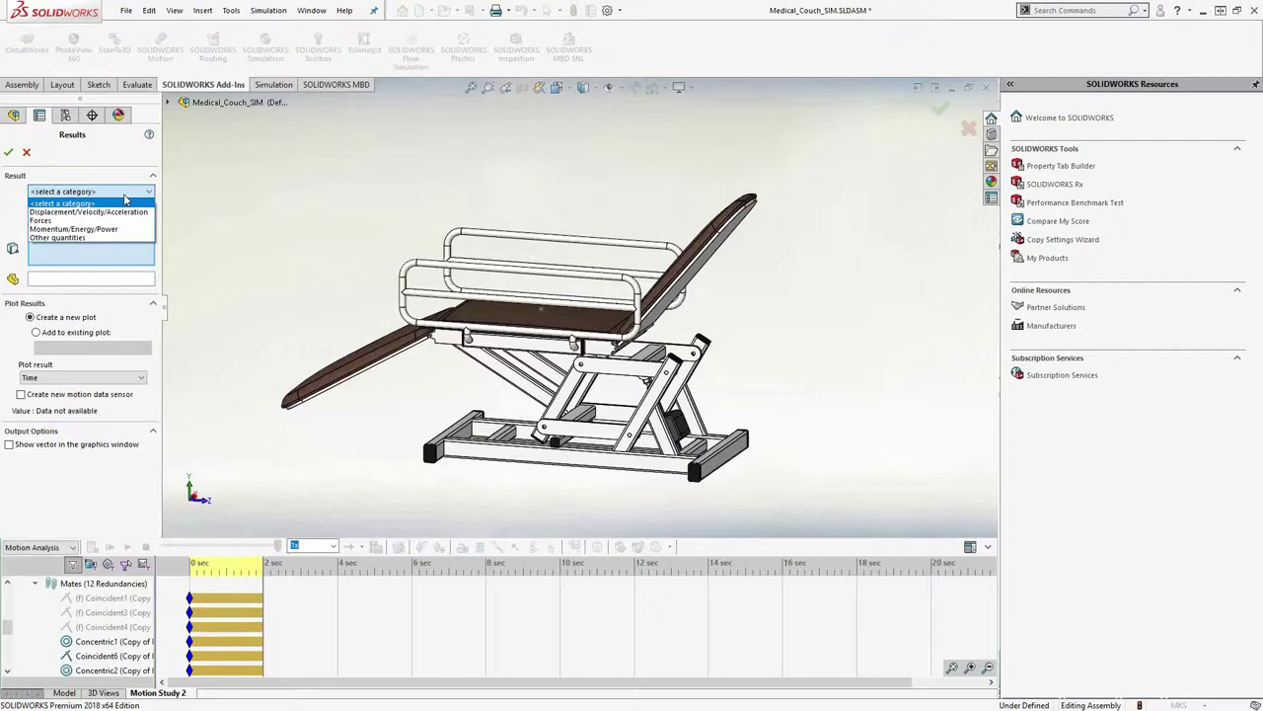
{"action": "left_click", "coordinate": [61, 167]}
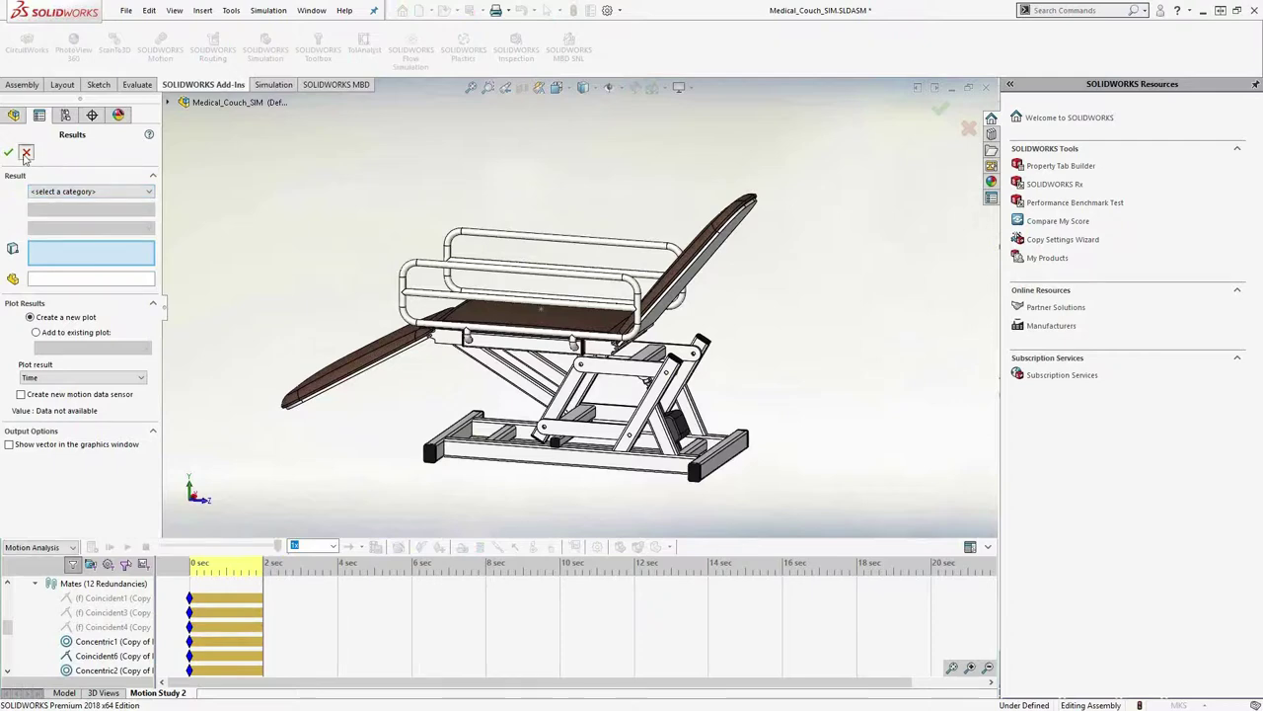
{"action": "left_click", "coordinate": [27, 152]}
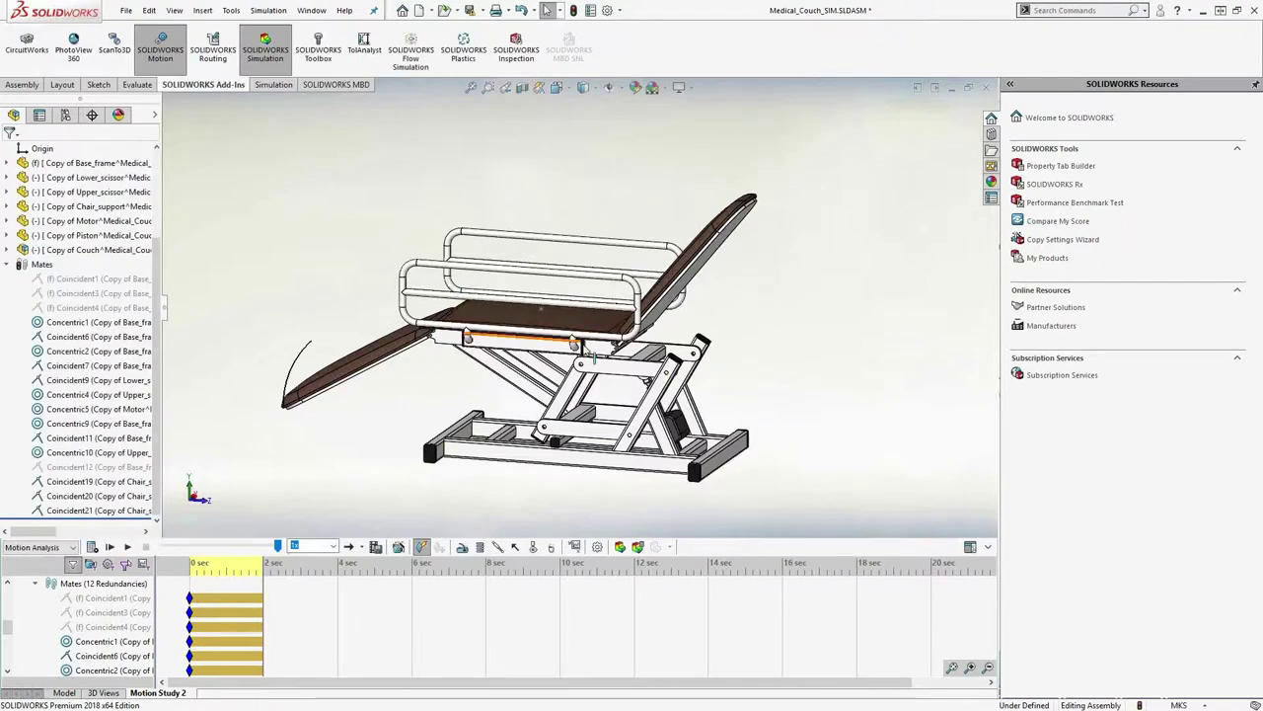
Examine the couch's lifting mechanism up close and from the side, singling out the upper and lower scissor arms
{"action": "left_click", "coordinate": [265, 50]}
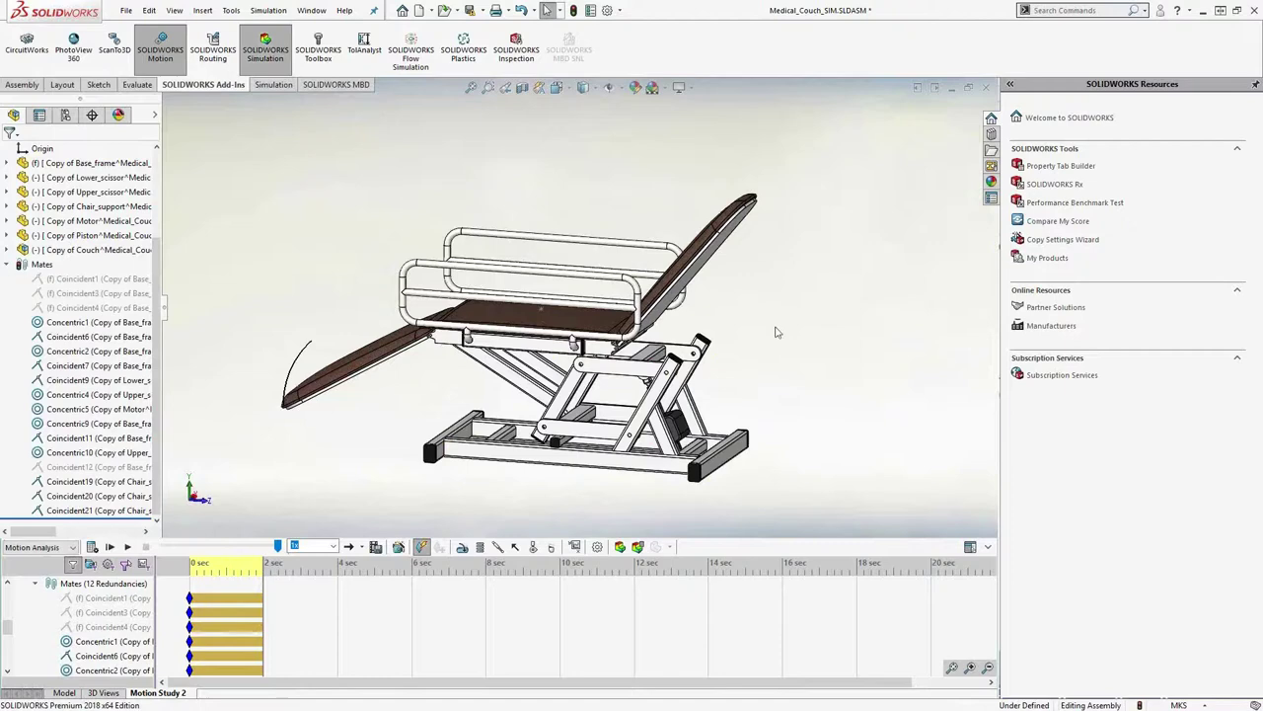
{"action": "scroll", "coordinate": [534, 454], "scroll_direction": "down", "scroll_amount": 6}
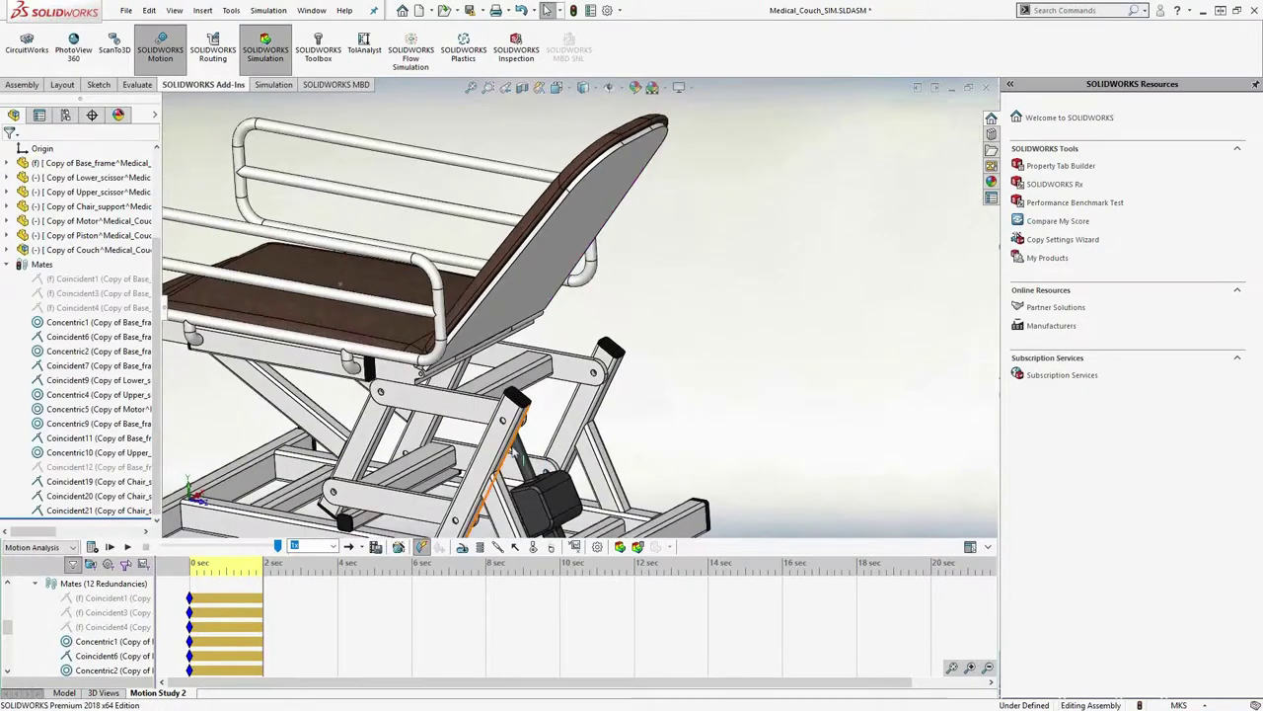
{"action": "scroll", "coordinate": [533, 451], "scroll_direction": "up", "scroll_amount": 2}
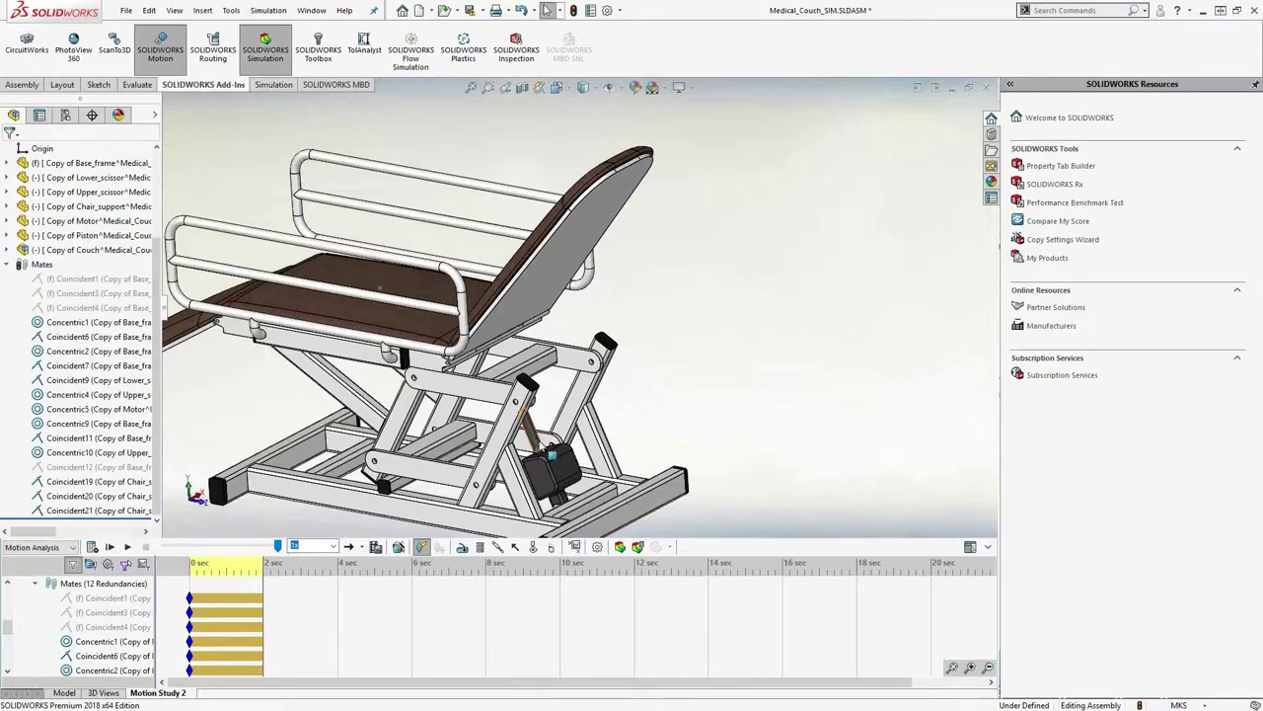
{"action": "key", "text": "ctrl+3"}
{"action": "middle_click_drag", "start_coordinate": [359, 321], "coordinate": [358, 358]}
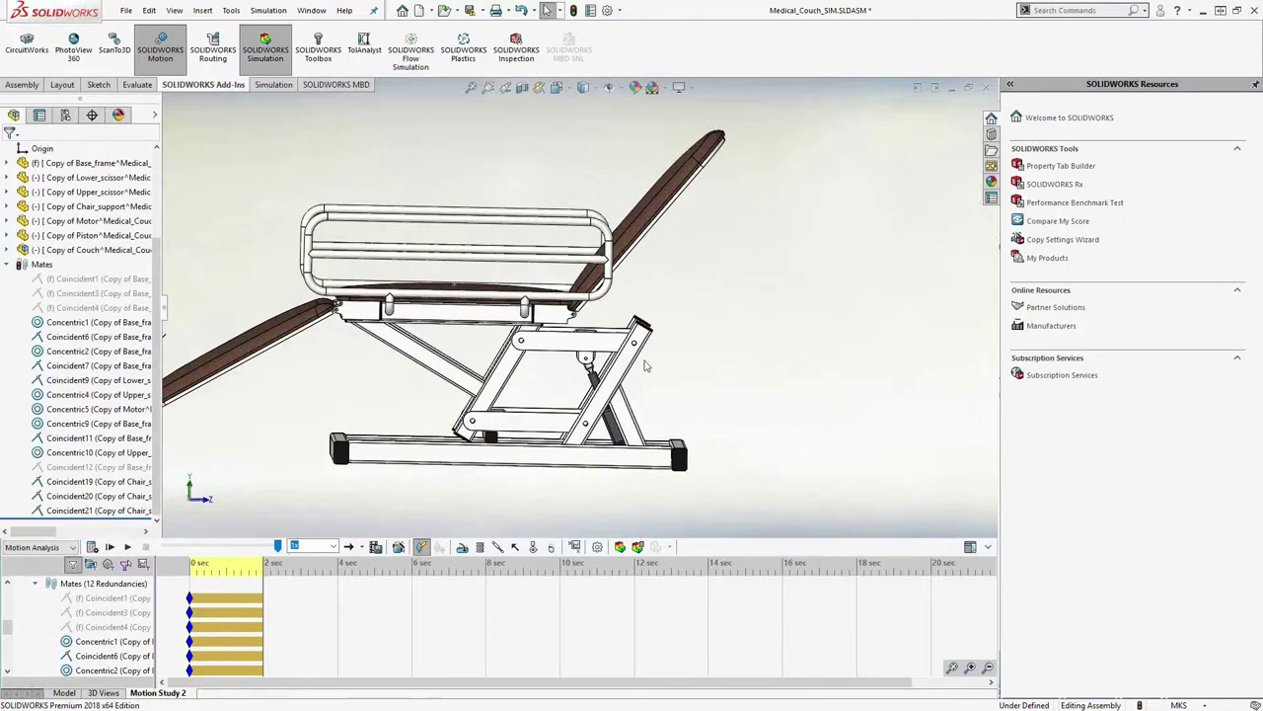
{"action": "left_click", "coordinate": [538, 341]}
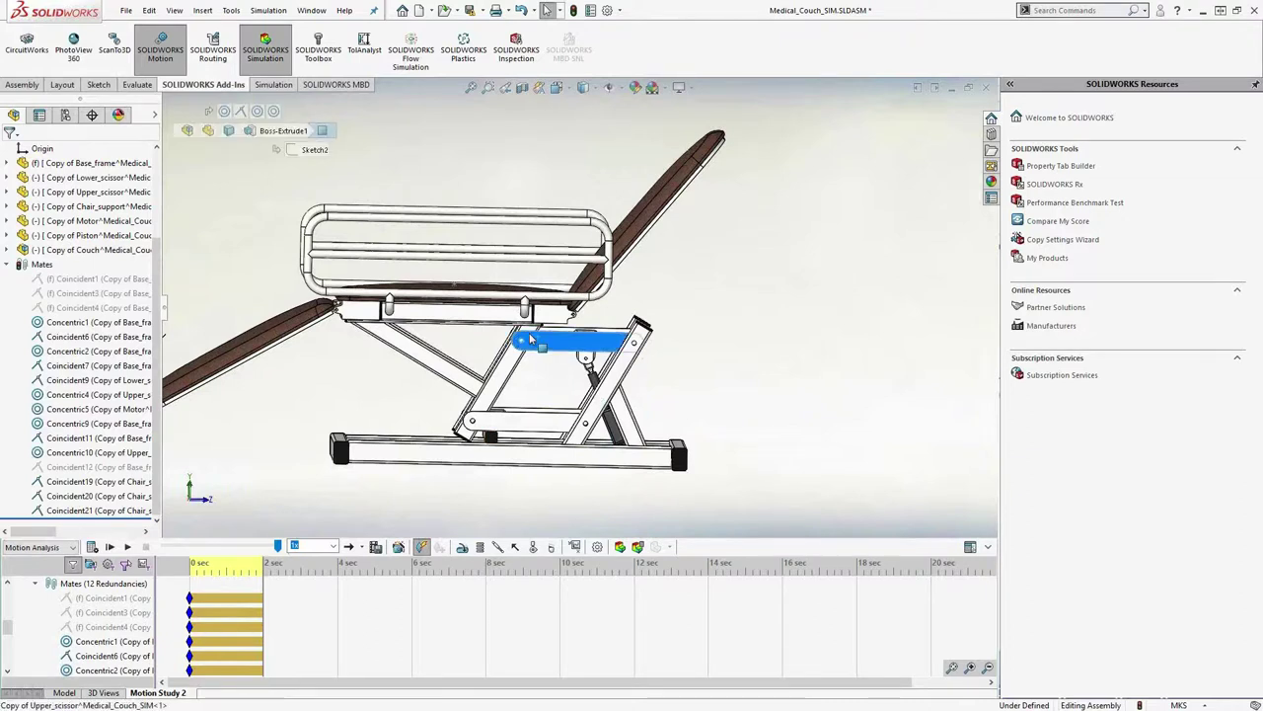
{"action": "left_click", "coordinate": [523, 420]}
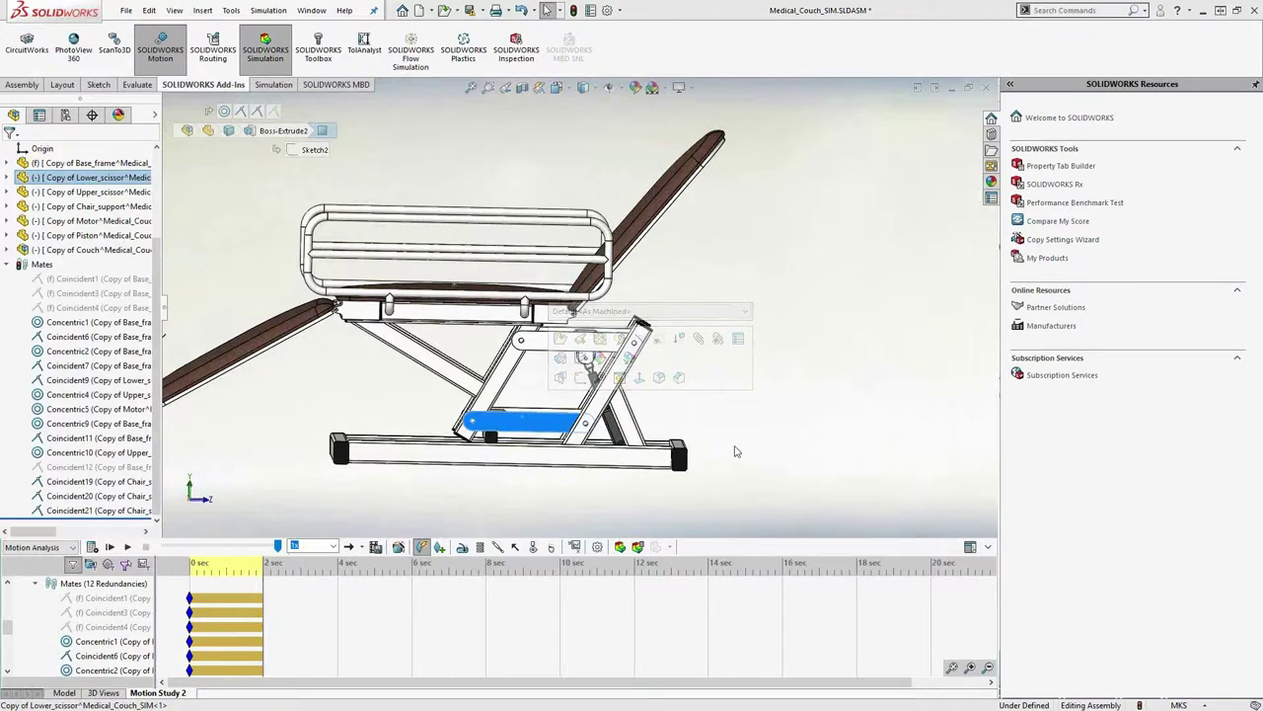
{"action": "left_click", "coordinate": [735, 451]}
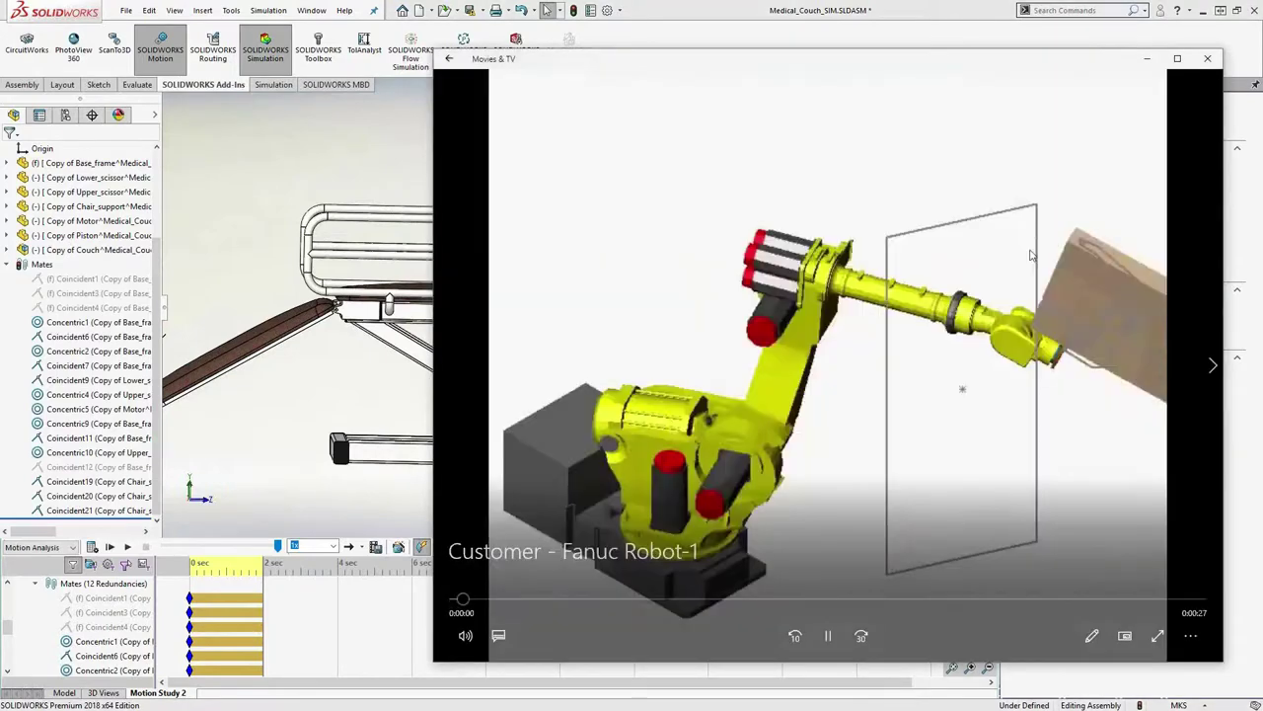
Watch the Fanuc robot, Nascar wheel and Shore West table motion videos in Movies & TV and close the player
{"action": "left_click_drag", "start_coordinate": [983, 59], "coordinate": [819, 60]}
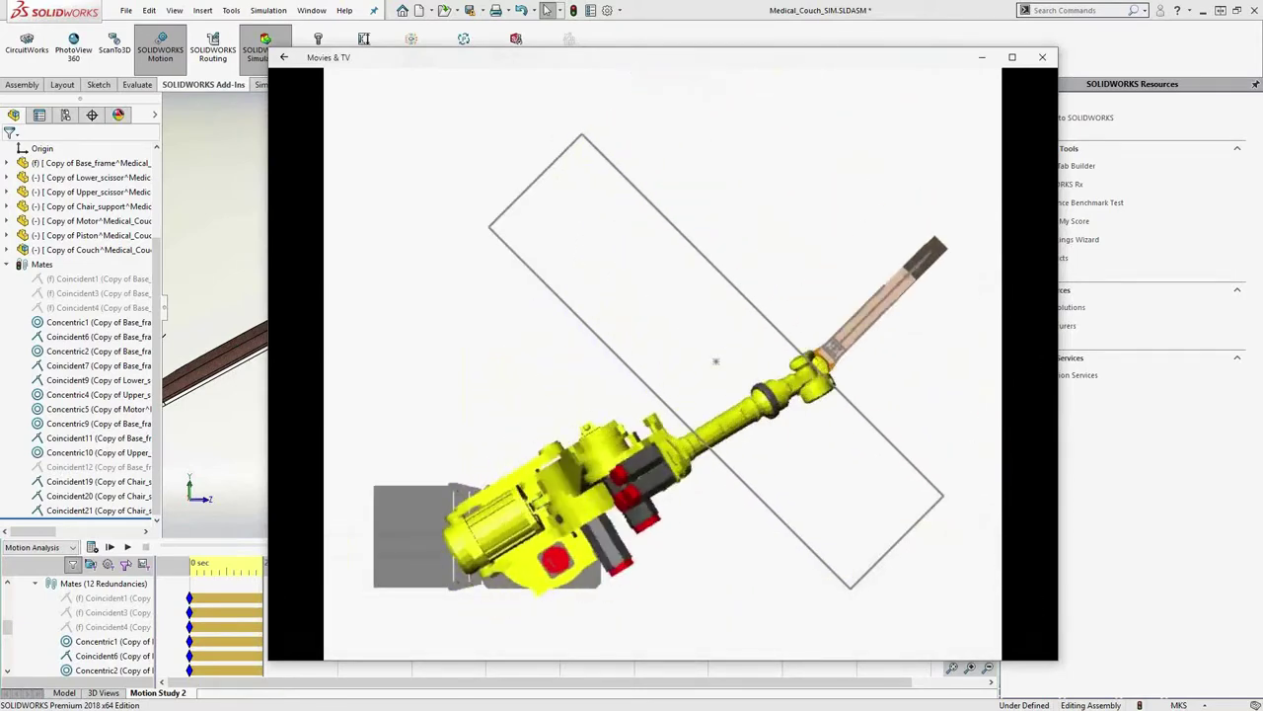
{"action": "mouse_move", "coordinate": [954, 536]}
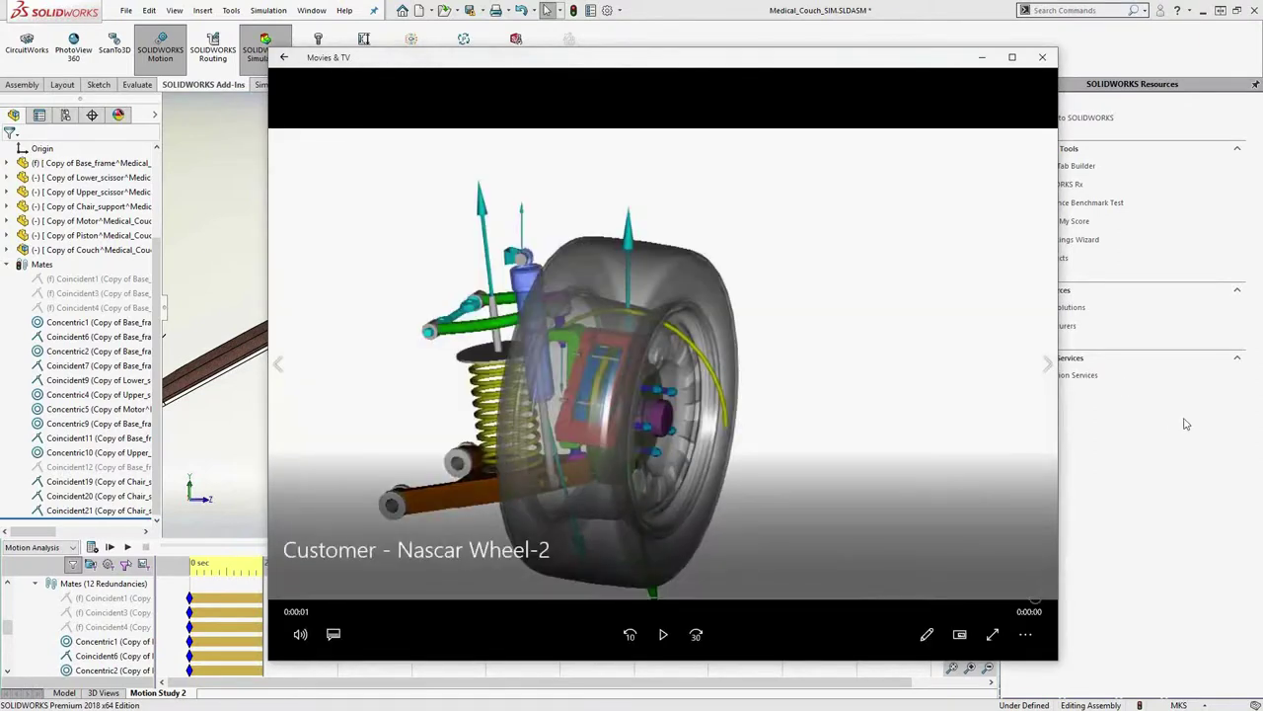
{"action": "left_click", "coordinate": [663, 634]}
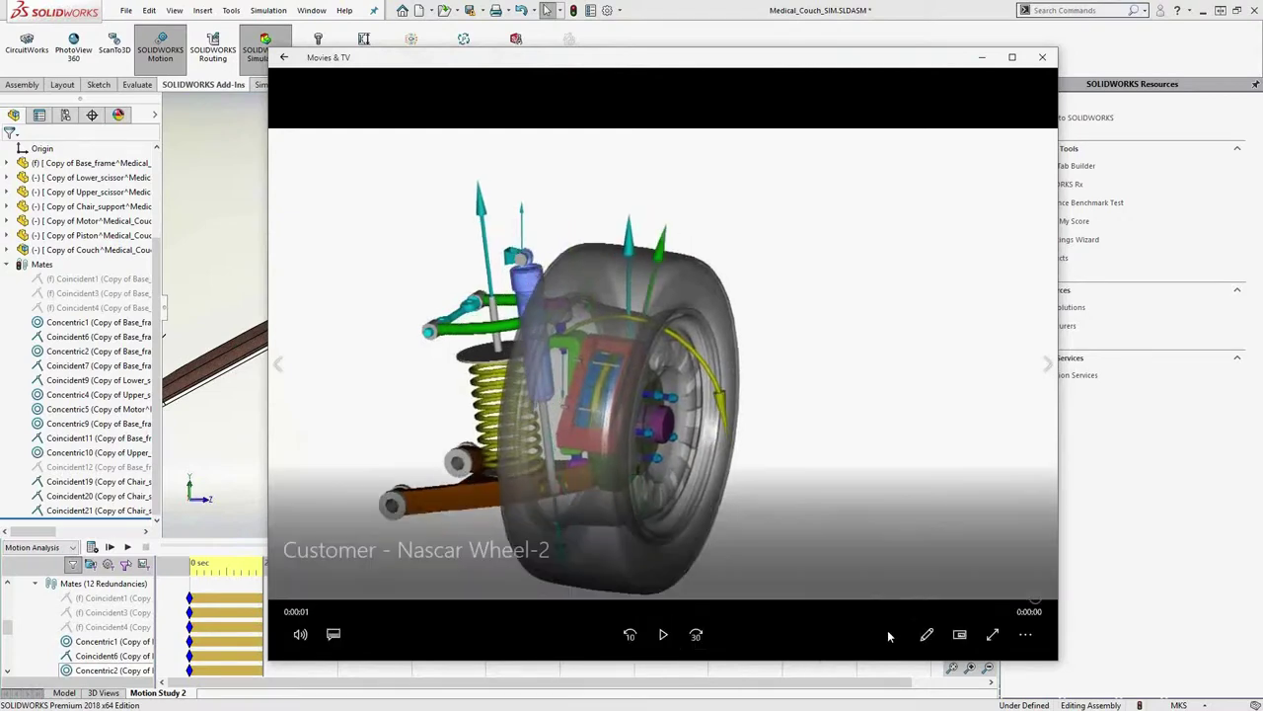
{"action": "left_click", "coordinate": [663, 634]}
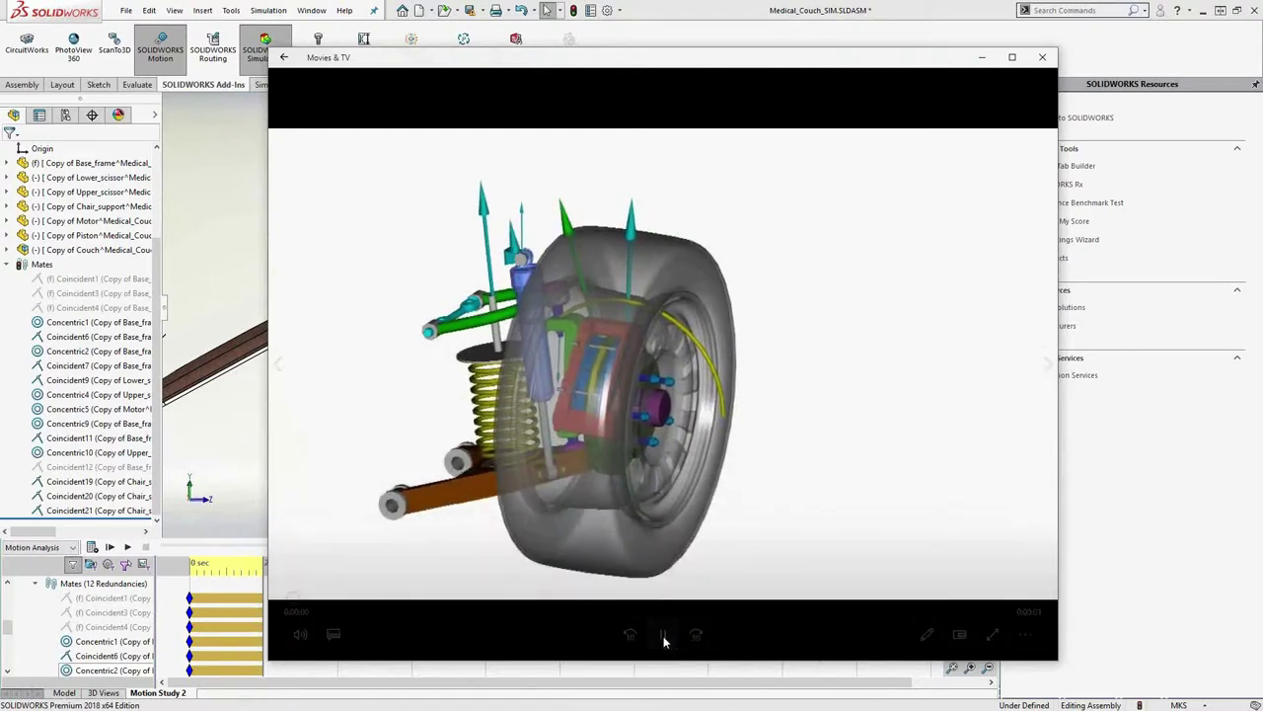
{"action": "left_click", "coordinate": [663, 637]}
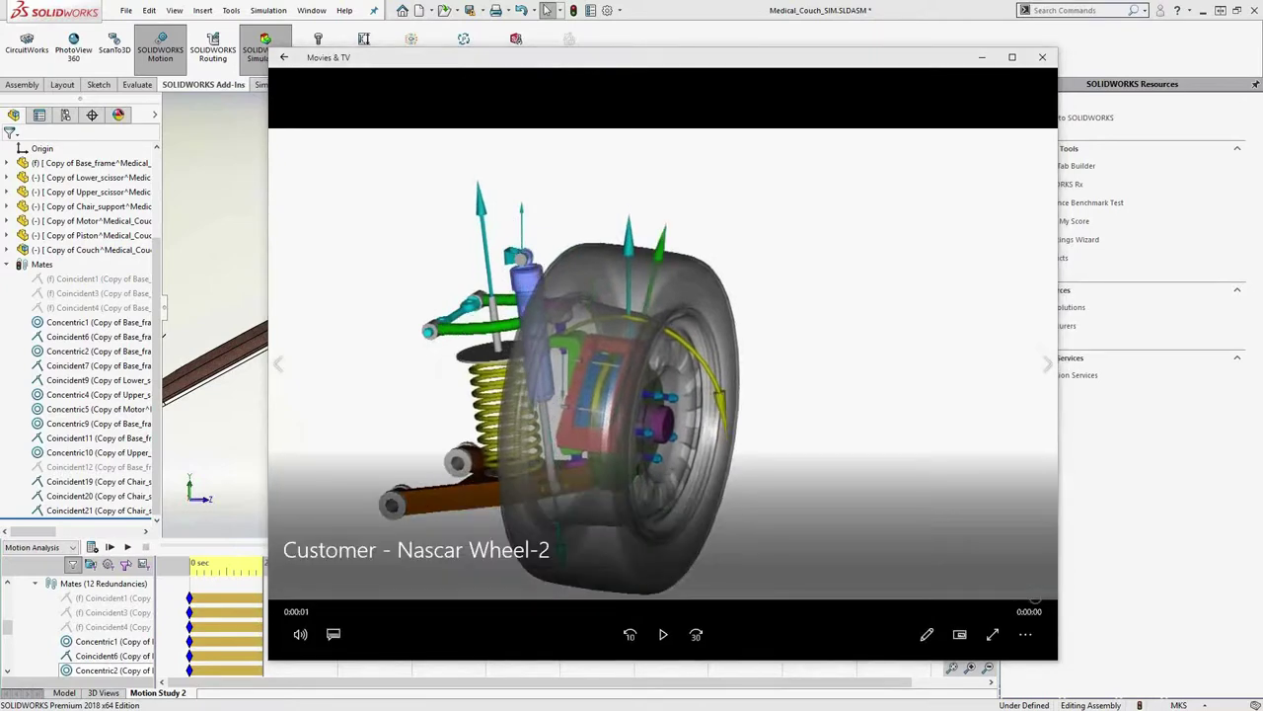
{"action": "left_click", "coordinate": [1047, 363]}
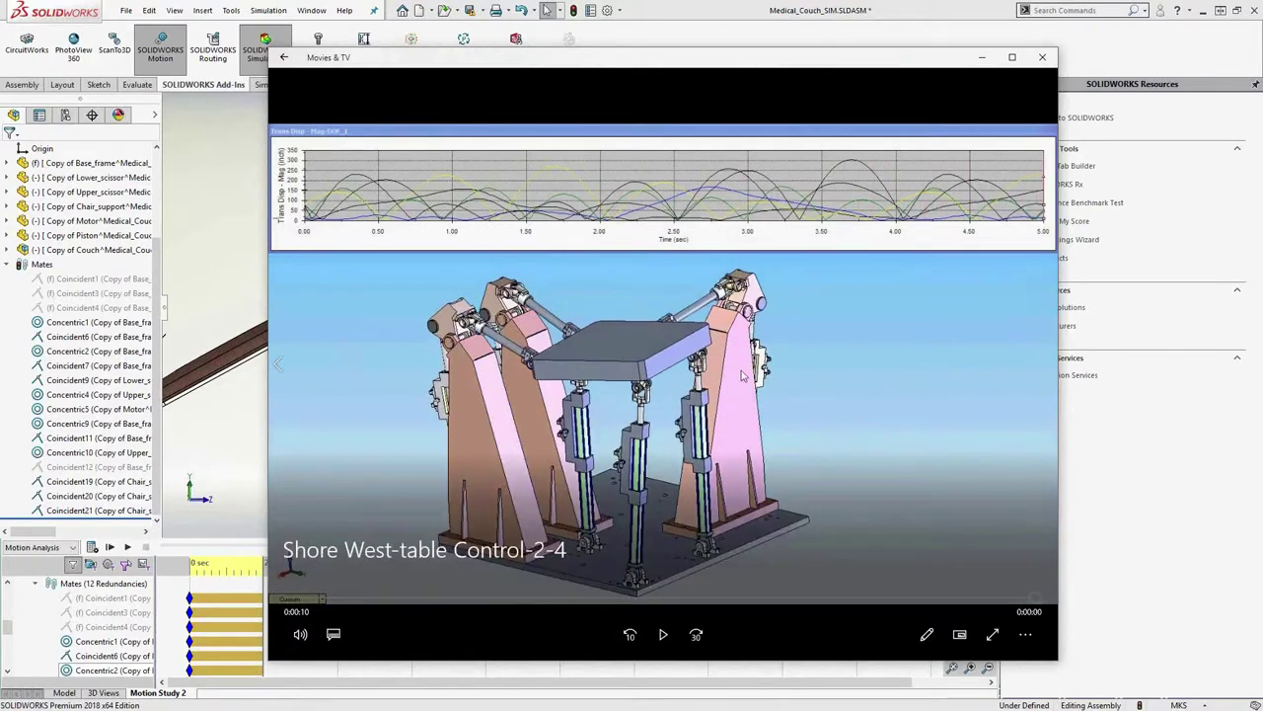
{"action": "left_click", "coordinate": [1046, 60]}
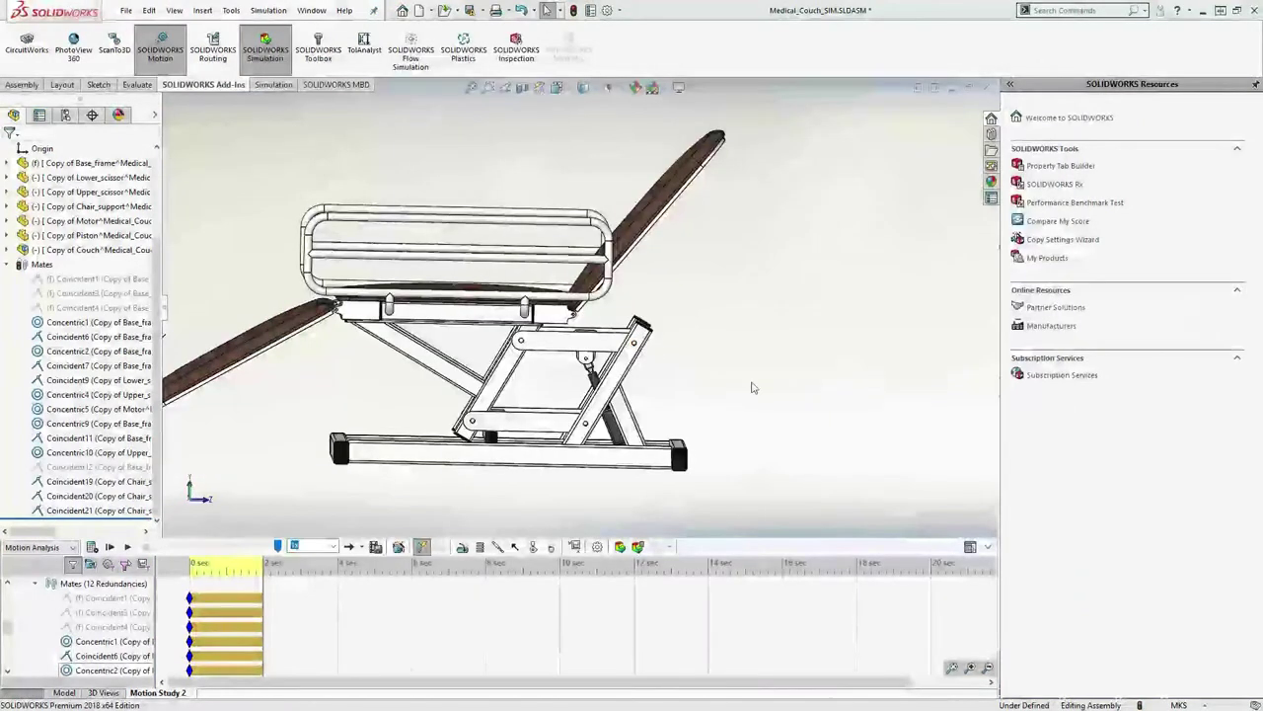
{"action": "middle_click_drag", "start_coordinate": [474, 338], "coordinate": [627, 368]}
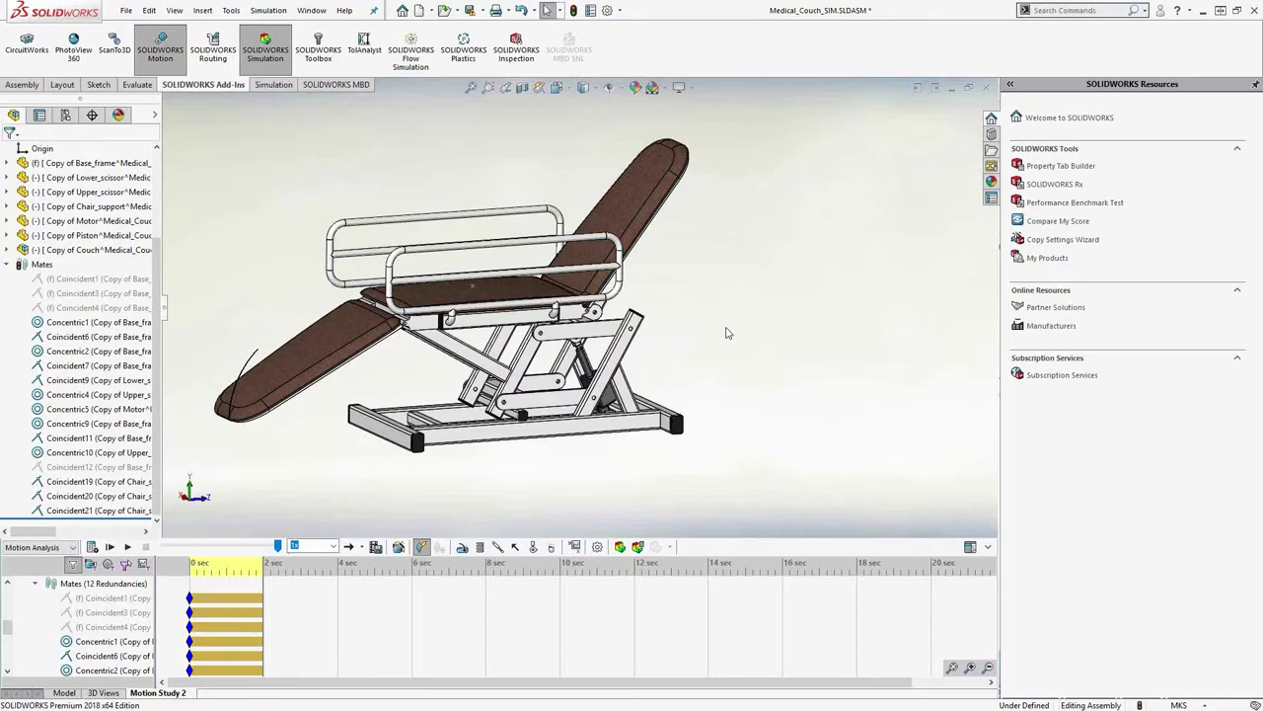
{"action": "middle_click_drag", "start_coordinate": [717, 341], "coordinate": [628, 304]}
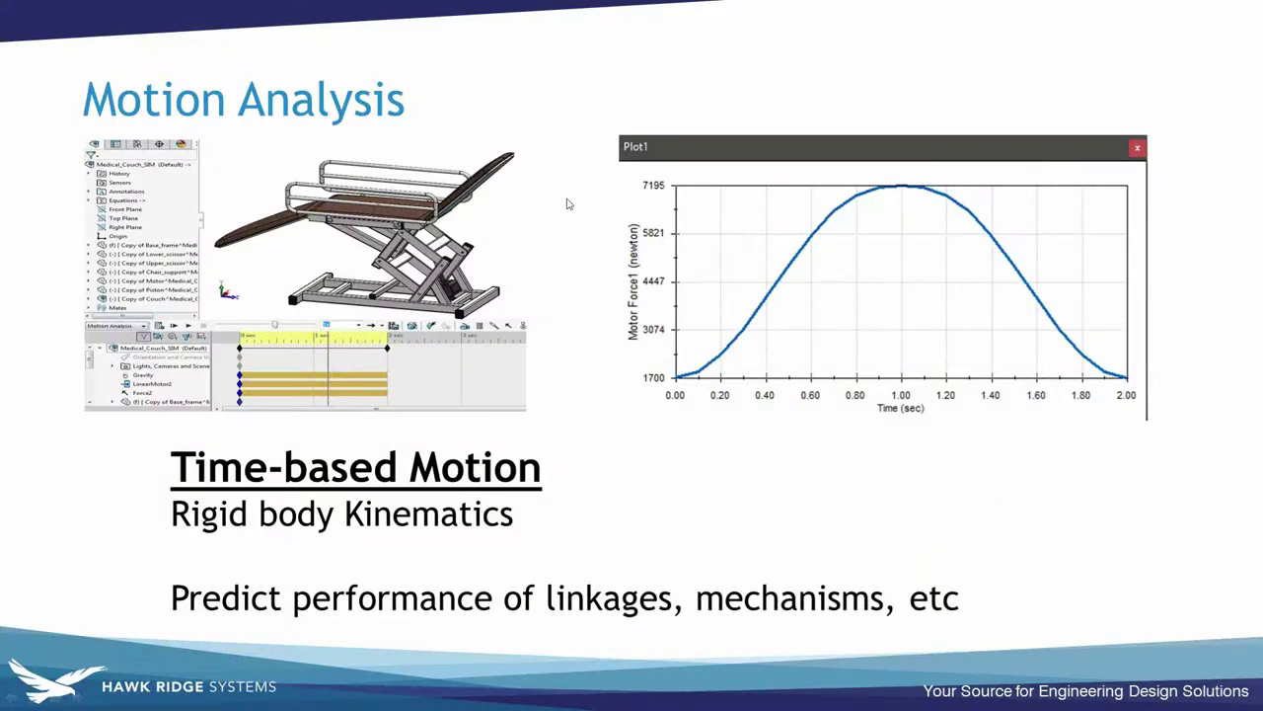
{"action": "key", "text": "Right"}
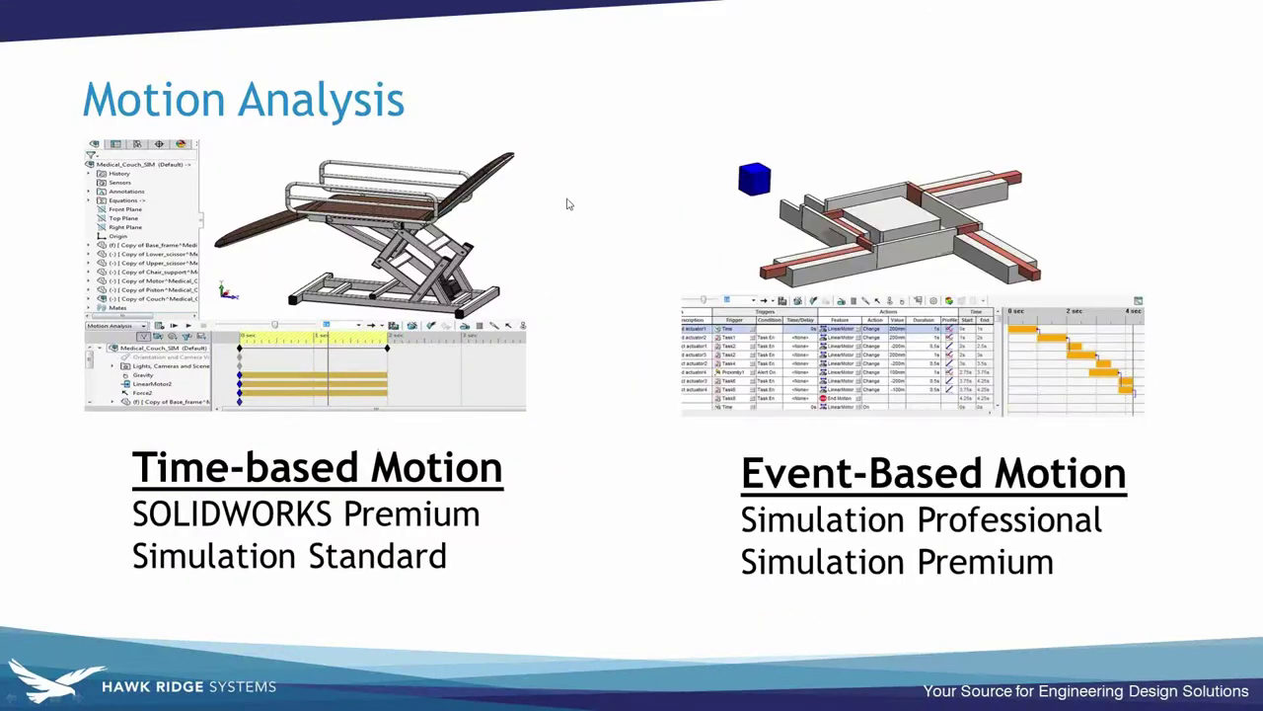